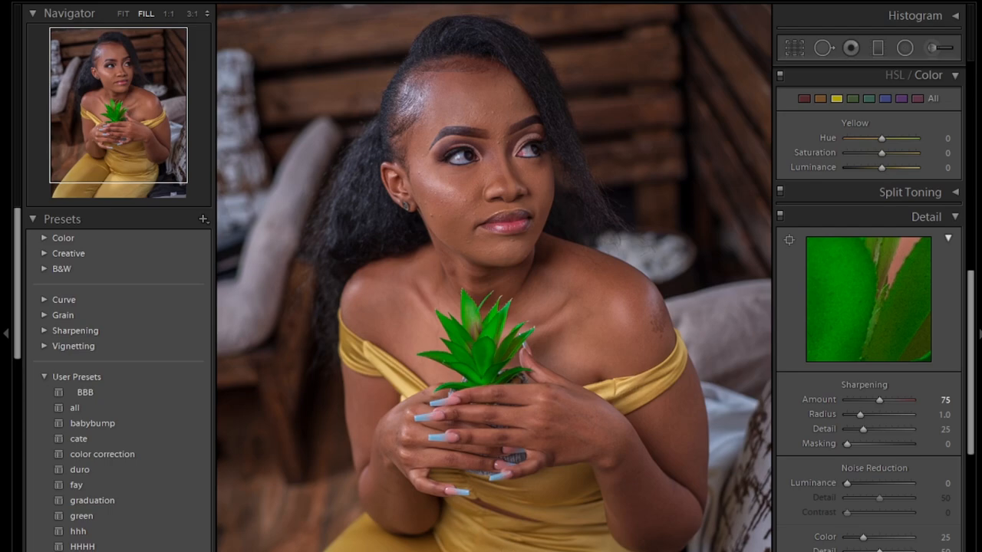
Step: Send the portrait from Lightroom to Adobe Photoshop 2020 for editing
{"action": "key", "text": "F6"}
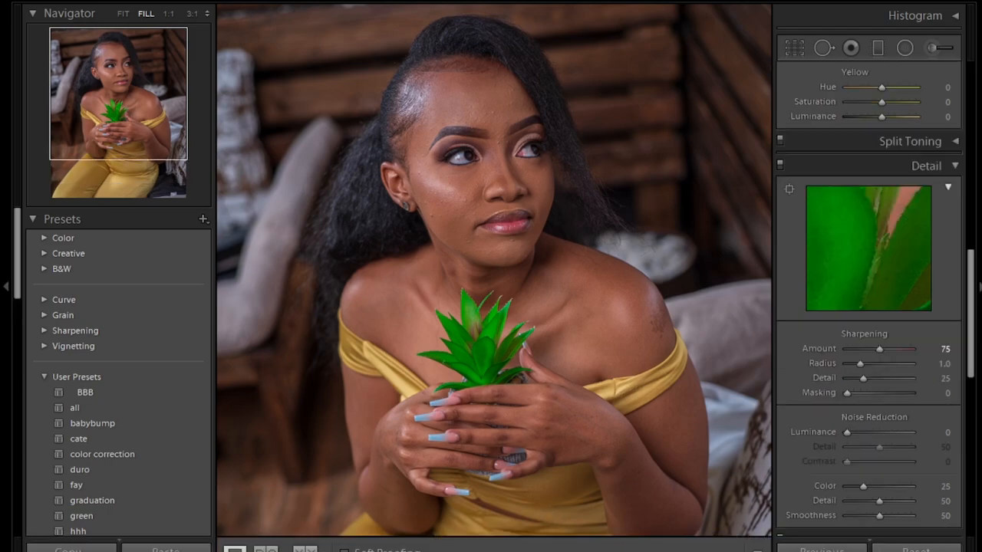
{"action": "right_click", "coordinate": [506, 356]}
{"action": "mouse_move", "coordinate": [566, 342]}
{"action": "left_click", "coordinate": [740, 346]}
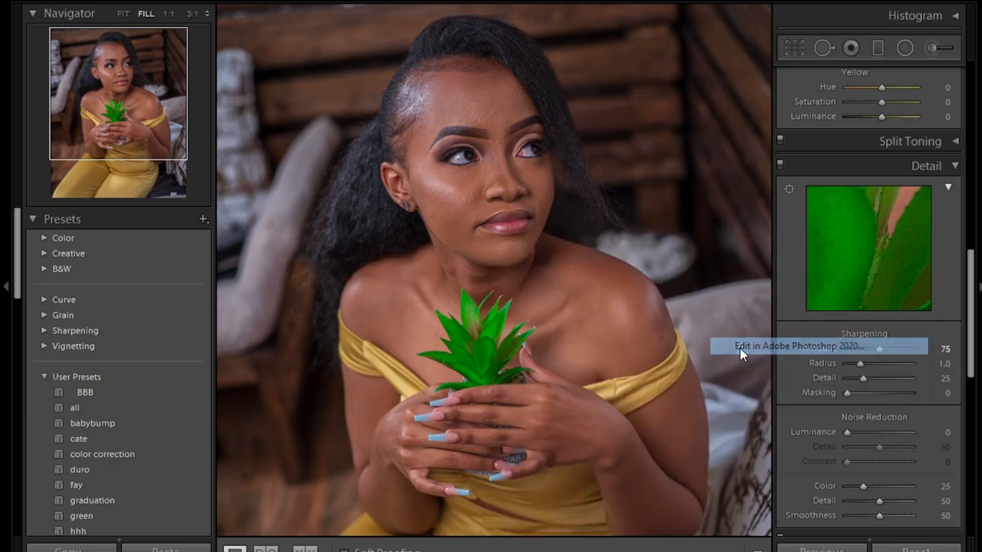
{"action": "left_click", "coordinate": [551, 379]}
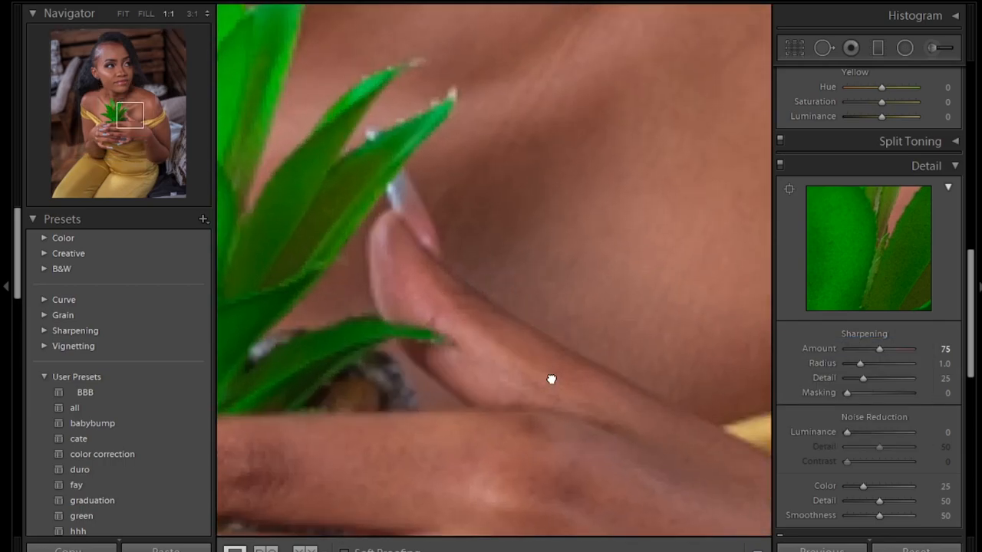
{"action": "left_click", "coordinate": [551, 377]}
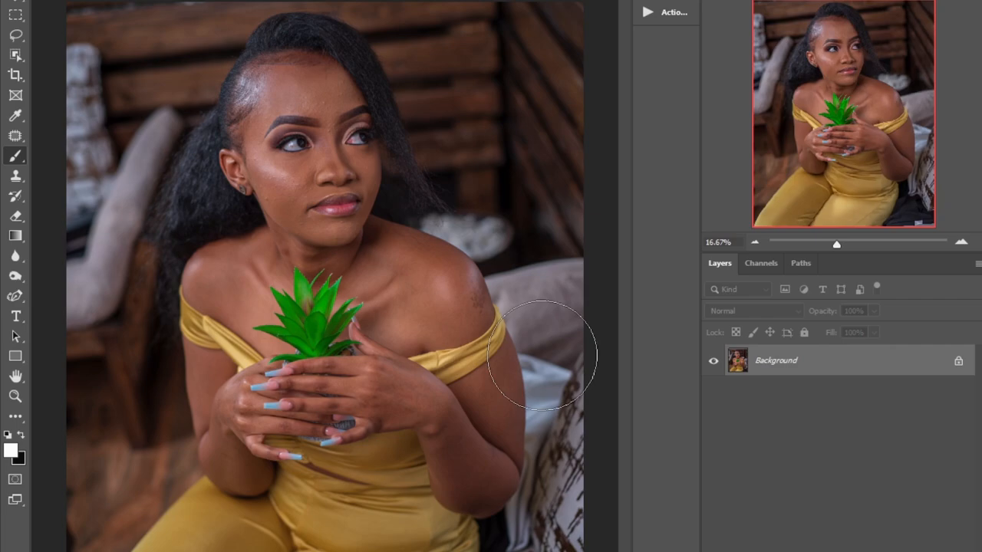
Step: Patch the blemishes on the forehead and between the eyebrows with clean nearby skin using the Patch Tool
{"action": "key", "text": "ctrl+plus"}
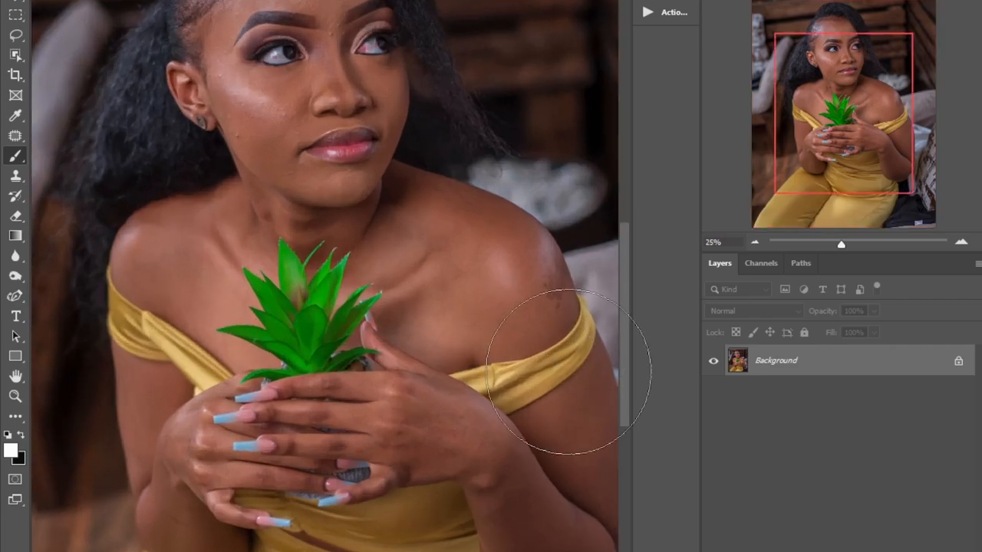
{"action": "left_click_drag", "start_coordinate": [629, 368], "coordinate": [625, 333]}
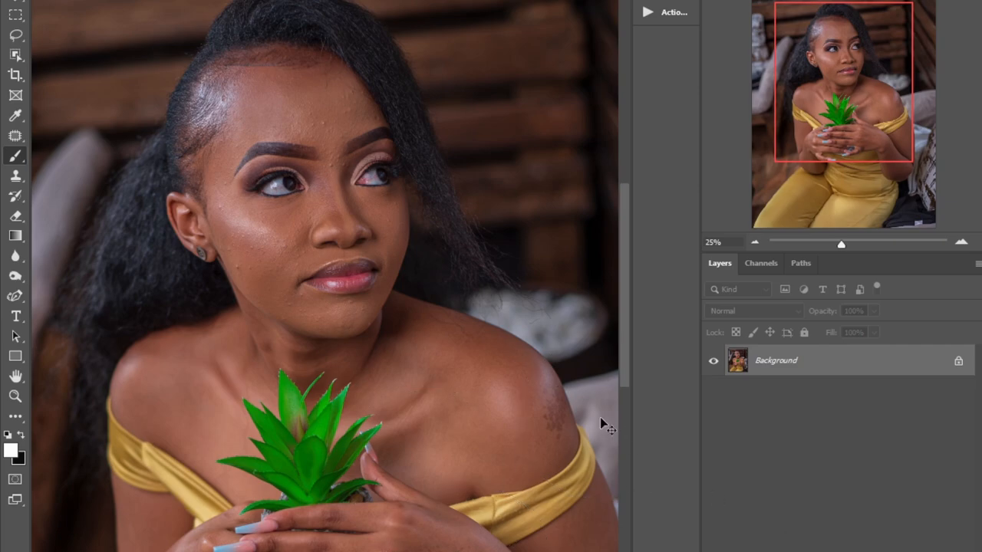
{"action": "key", "text": "ctrl+plus"}
{"action": "left_click", "coordinate": [426, 349]}
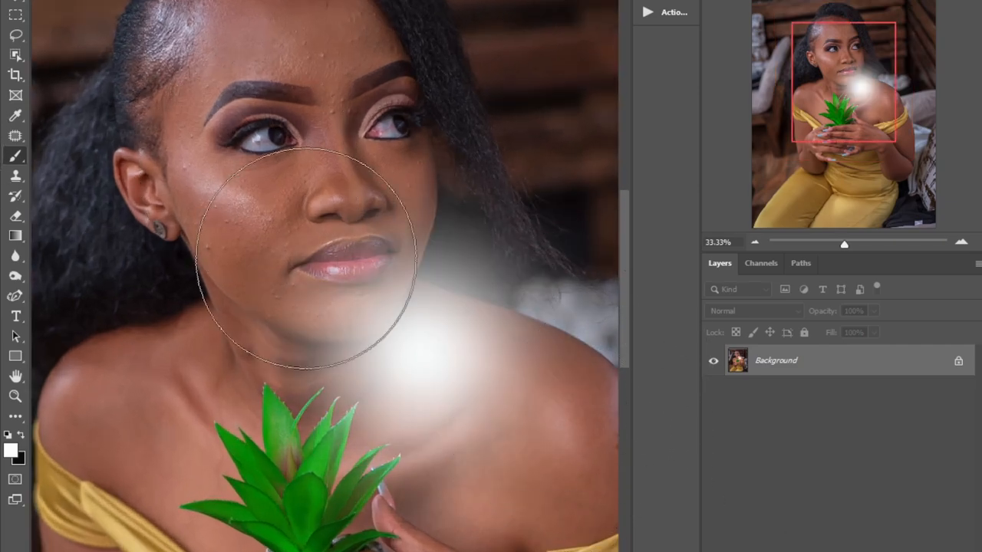
{"action": "key", "text": "ctrl+z"}
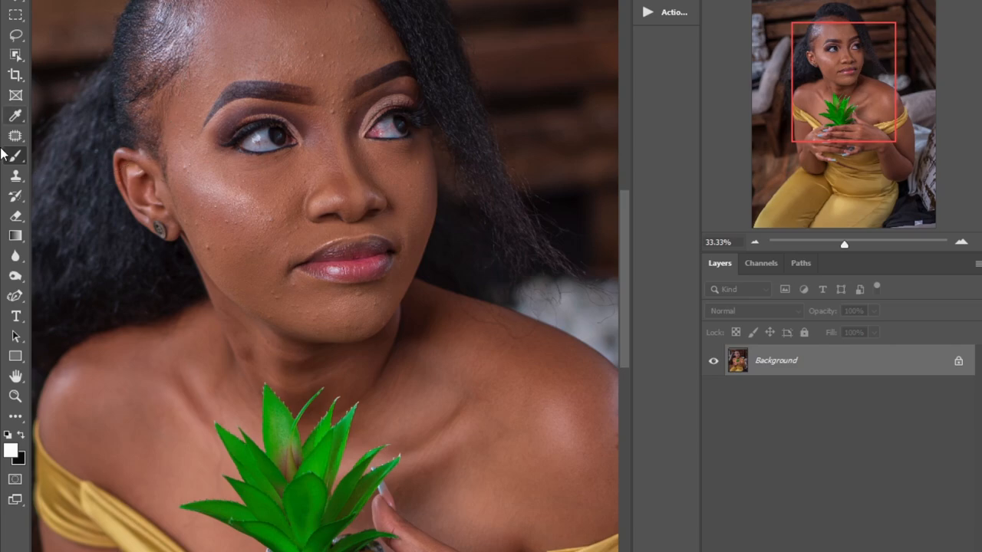
{"action": "right_click", "coordinate": [16, 136]}
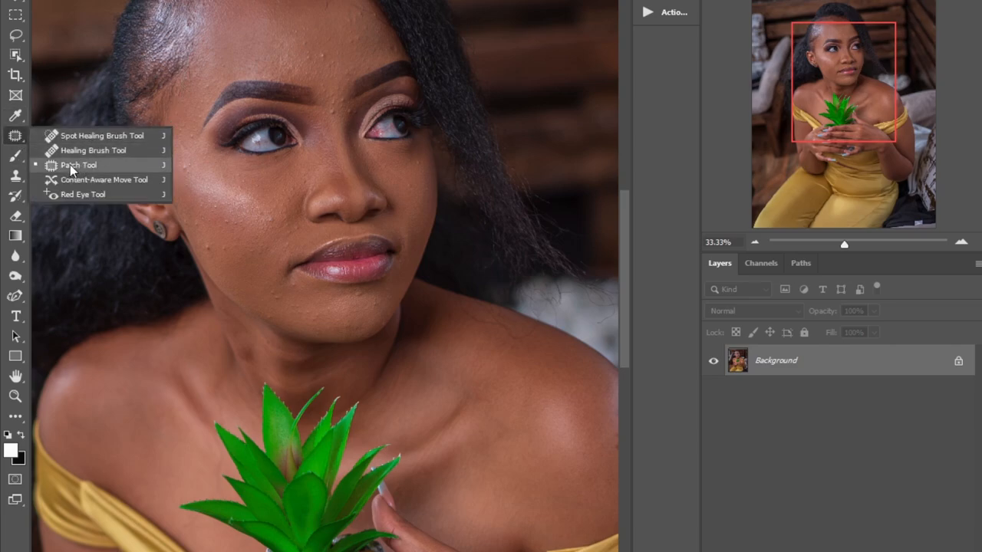
{"action": "left_click", "coordinate": [76, 165]}
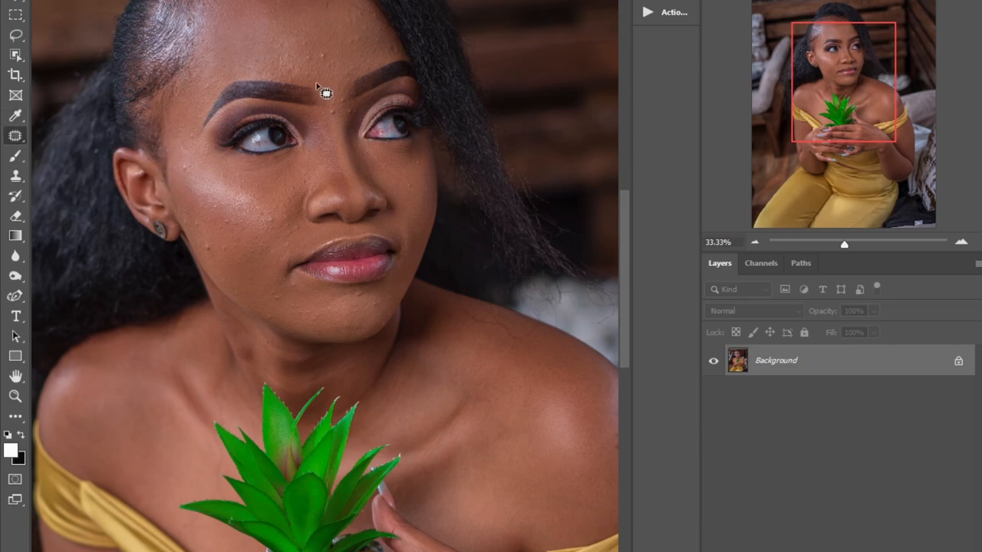
{"action": "mouse_move", "coordinate": [318, 56]}
{"action": "left_mouse_down"}
{"action": "mouse_move", "coordinate": [327, 59]}
{"action": "mouse_move", "coordinate": [317, 54]}
{"action": "mouse_move", "coordinate": [327, 40]}
{"action": "mouse_move", "coordinate": [360, 46]}
{"action": "mouse_move", "coordinate": [353, 38]}
{"action": "mouse_move", "coordinate": [338, 38]}
{"action": "mouse_move", "coordinate": [401, 53]}
{"action": "mouse_move", "coordinate": [387, 46]}
{"action": "left_mouse_up"}
{"action": "key", "text": "ctrl+d"}
{"action": "key", "text": "ctrl+d"}
{"action": "mouse_move", "coordinate": [338, 108]}
{"action": "left_mouse_down"}
{"action": "mouse_move", "coordinate": [329, 106]}
{"action": "mouse_move", "coordinate": [320, 60]}
{"action": "left_mouse_up"}
{"action": "key", "text": "ctrl+d"}
Step: Patch the blemishes on the cheek nearest the visible ear, beside the mouth corner and just below the lips
{"action": "left_click_drag", "start_coordinate": [218, 250], "coordinate": [204, 245]}
{"action": "mouse_move", "coordinate": [215, 248]}
{"action": "left_mouse_down"}
{"action": "mouse_move", "coordinate": [219, 269]}
{"action": "mouse_move", "coordinate": [226, 252]}
{"action": "mouse_move", "coordinate": [270, 222]}
{"action": "mouse_move", "coordinate": [277, 228]}
{"action": "mouse_move", "coordinate": [271, 222]}
{"action": "mouse_move", "coordinate": [265, 233]}
{"action": "left_mouse_up"}
{"action": "mouse_move", "coordinate": [206, 227]}
{"action": "left_mouse_down"}
{"action": "mouse_move", "coordinate": [195, 228]}
{"action": "mouse_move", "coordinate": [204, 238]}
{"action": "left_mouse_up"}
{"action": "left_click_drag", "start_coordinate": [264, 289], "coordinate": [284, 297]}
{"action": "mouse_move", "coordinate": [355, 293]}
{"action": "left_mouse_down"}
{"action": "mouse_move", "coordinate": [351, 309]}
{"action": "mouse_move", "coordinate": [373, 305]}
{"action": "left_mouse_up"}
{"action": "key", "text": "ctrl+d"}
{"action": "key", "text": "ctrl+d"}
Step: Patch the remaining blemishes on the far cheek, beside the near eye, on the highlighted cheekbone and along the jaw
{"action": "mouse_move", "coordinate": [405, 189]}
{"action": "left_mouse_down"}
{"action": "mouse_move", "coordinate": [415, 194]}
{"action": "mouse_move", "coordinate": [422, 154]}
{"action": "mouse_move", "coordinate": [417, 192]}
{"action": "left_mouse_up"}
{"action": "key", "text": "ctrl+d"}
{"action": "key", "text": "ctrl+d"}
{"action": "mouse_move", "coordinate": [177, 168]}
{"action": "left_mouse_down"}
{"action": "mouse_move", "coordinate": [177, 160]}
{"action": "mouse_move", "coordinate": [185, 175]}
{"action": "mouse_move", "coordinate": [201, 161]}
{"action": "mouse_move", "coordinate": [189, 134]}
{"action": "left_mouse_up"}
{"action": "mouse_move", "coordinate": [252, 185]}
{"action": "left_mouse_down"}
{"action": "mouse_move", "coordinate": [257, 192]}
{"action": "mouse_move", "coordinate": [254, 182]}
{"action": "mouse_move", "coordinate": [273, 181]}
{"action": "mouse_move", "coordinate": [284, 208]}
{"action": "left_mouse_up"}
{"action": "key", "text": "ctrl+d"}
{"action": "key", "text": "ctrl+d"}
{"action": "left_click_drag", "start_coordinate": [270, 320], "coordinate": [295, 307]}
Step: Duplicate the Background layer twice, then hide the upper copy with Layer 1 selected
{"action": "scroll", "coordinate": [290, 134], "scroll_direction": "up", "scroll_amount": 1}
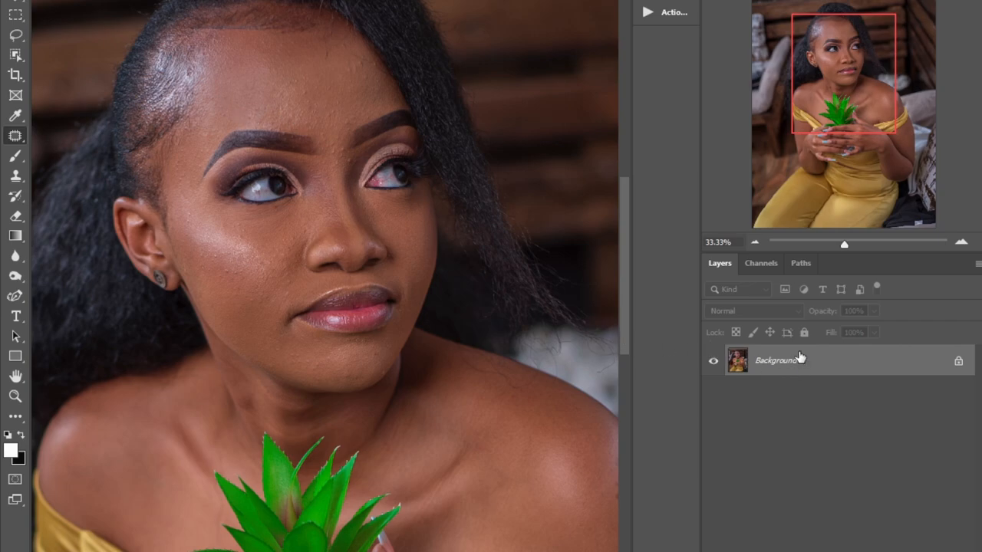
{"action": "key", "text": "ctrl+j"}
{"action": "key", "text": "ctrl+j"}
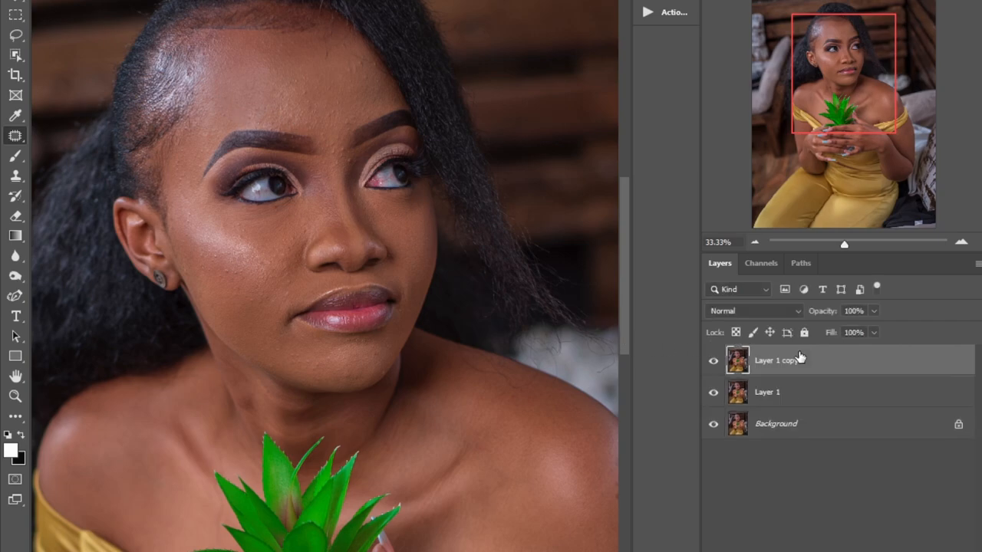
{"action": "left_click", "coordinate": [713, 362]}
{"action": "left_click", "coordinate": [768, 400]}
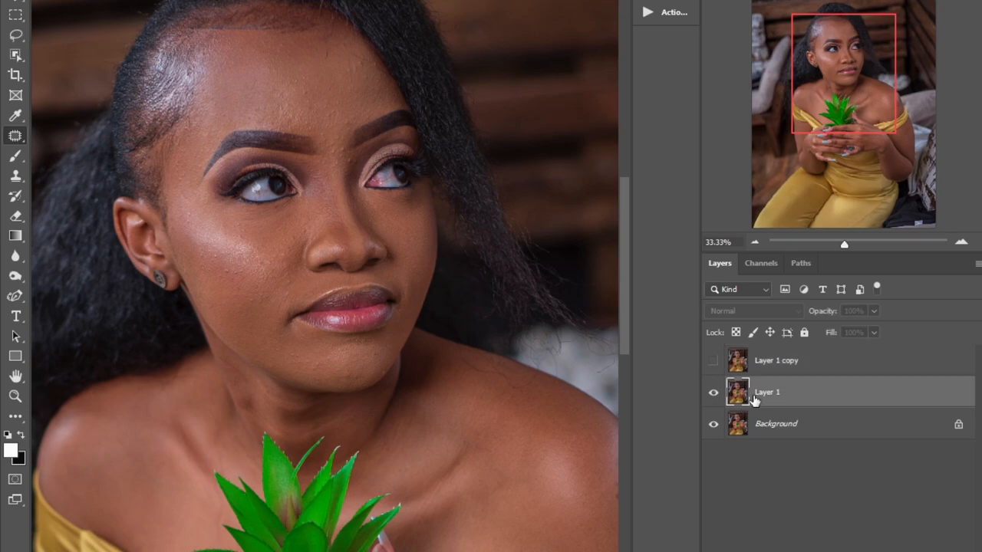
Step: Open the Dust & Scratches filter for Layer 1 and frame the forehead skin in its preview at 50%
{"action": "left_click", "coordinate": [211, 1]}
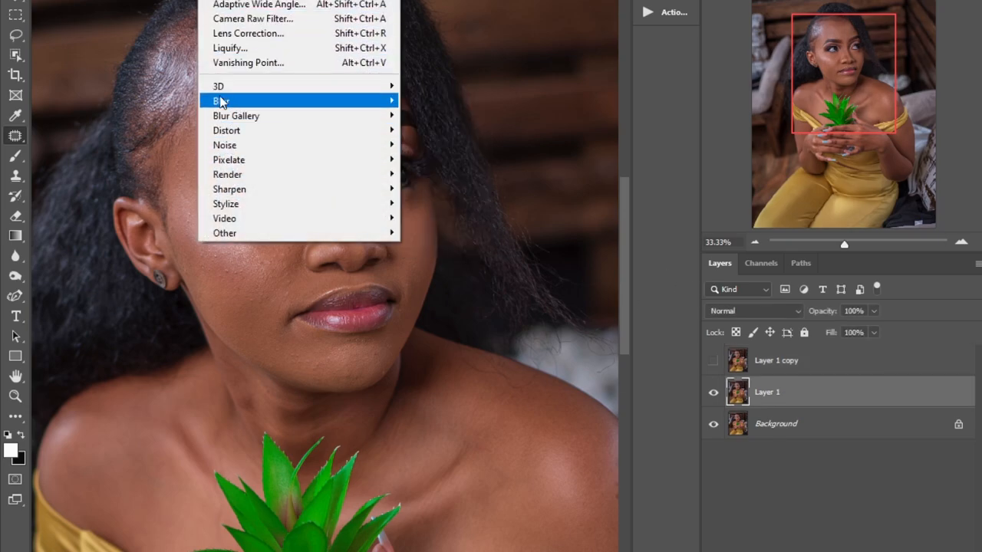
{"action": "mouse_move", "coordinate": [297, 151]}
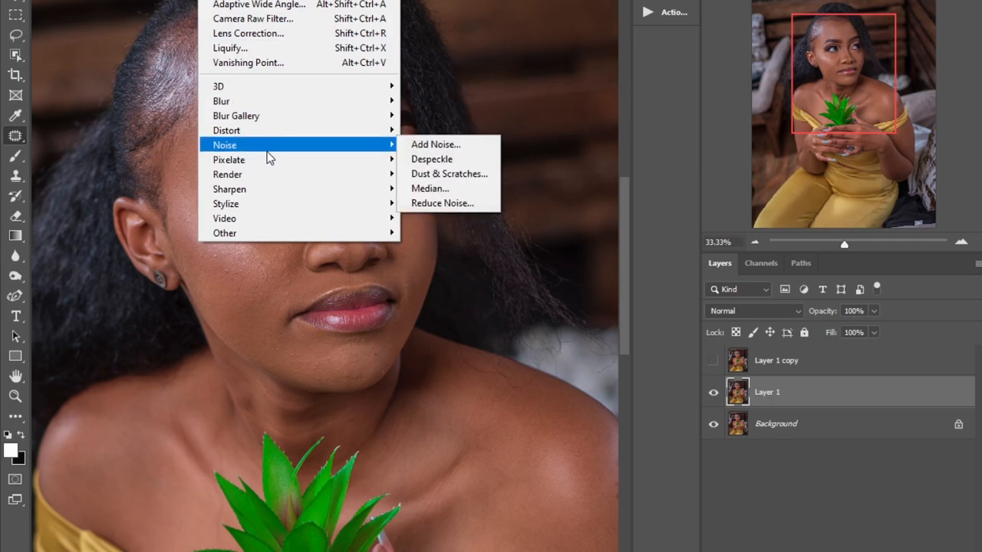
{"action": "left_click", "coordinate": [458, 175]}
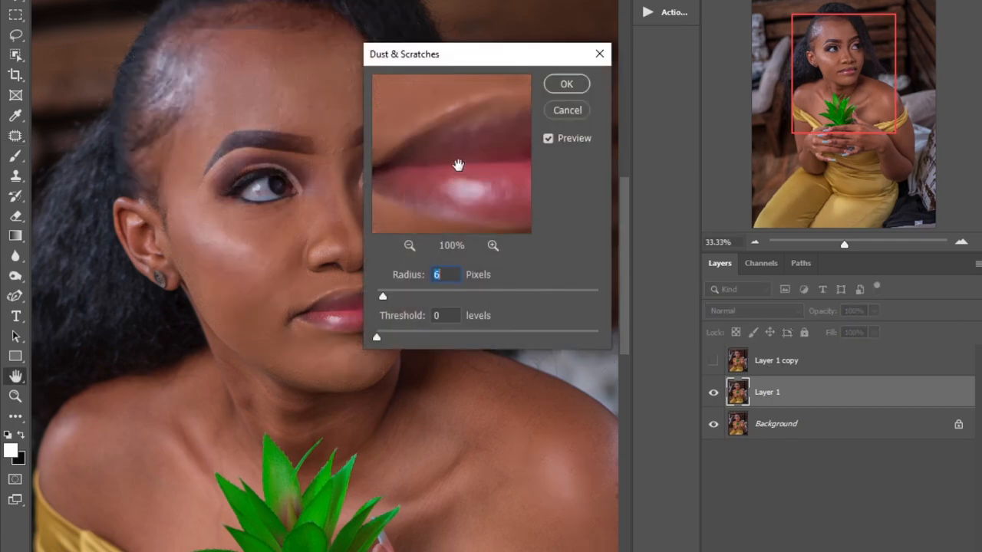
{"action": "left_click_drag", "start_coordinate": [456, 164], "coordinate": [448, 230]}
{"action": "left_click_drag", "start_coordinate": [463, 161], "coordinate": [480, 247]}
{"action": "left_click_drag", "start_coordinate": [467, 101], "coordinate": [421, 185]}
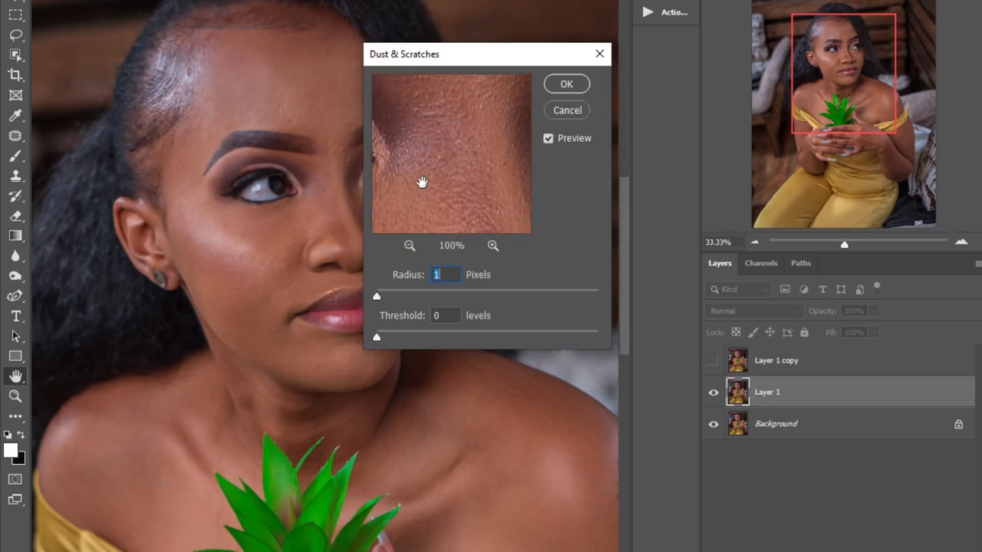
{"action": "left_click_drag", "start_coordinate": [516, 86], "coordinate": [415, 125]}
{"action": "left_click", "coordinate": [409, 247]}
{"action": "left_click", "coordinate": [410, 246]}
{"action": "left_click", "coordinate": [410, 246]}
{"action": "left_click", "coordinate": [410, 247]}
{"action": "left_click", "coordinate": [410, 246]}
{"action": "left_click_drag", "start_coordinate": [421, 197], "coordinate": [469, 160]}
{"action": "left_click", "coordinate": [492, 246]}
{"action": "left_click", "coordinate": [493, 245]}
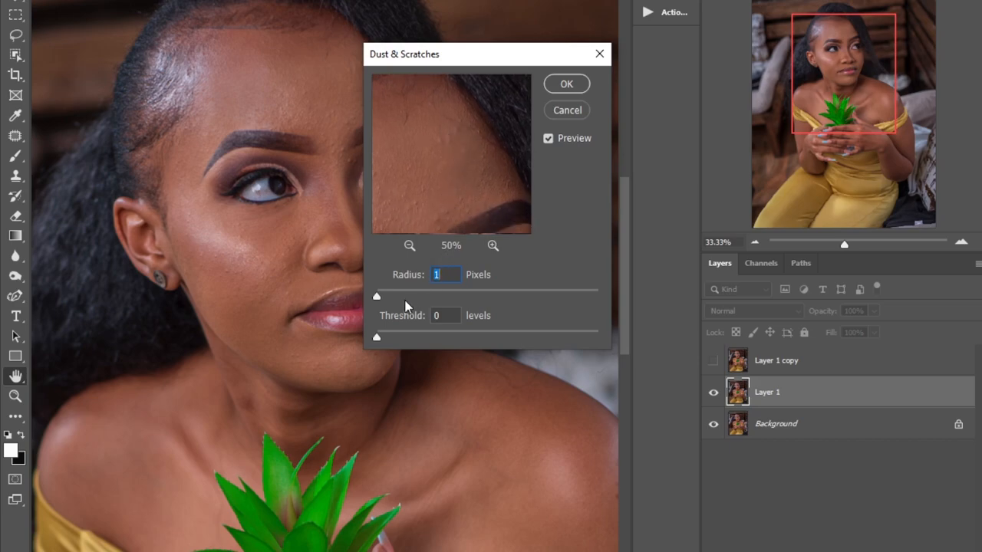
Step: Apply Dust & Scratches to Layer 1 with a radius of 9 pixels
{"action": "left_click_drag", "start_coordinate": [386, 297], "coordinate": [394, 296]}
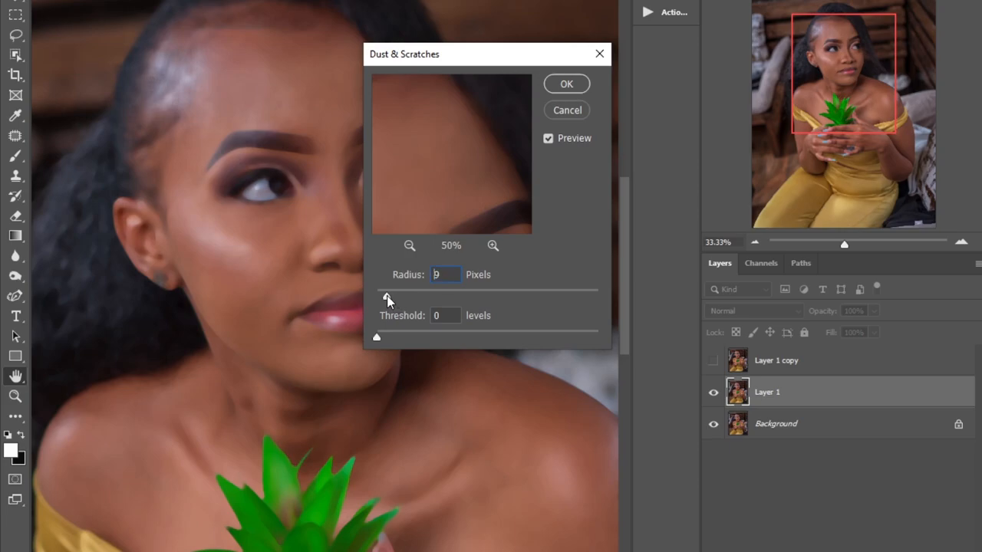
{"action": "left_click", "coordinate": [386, 295]}
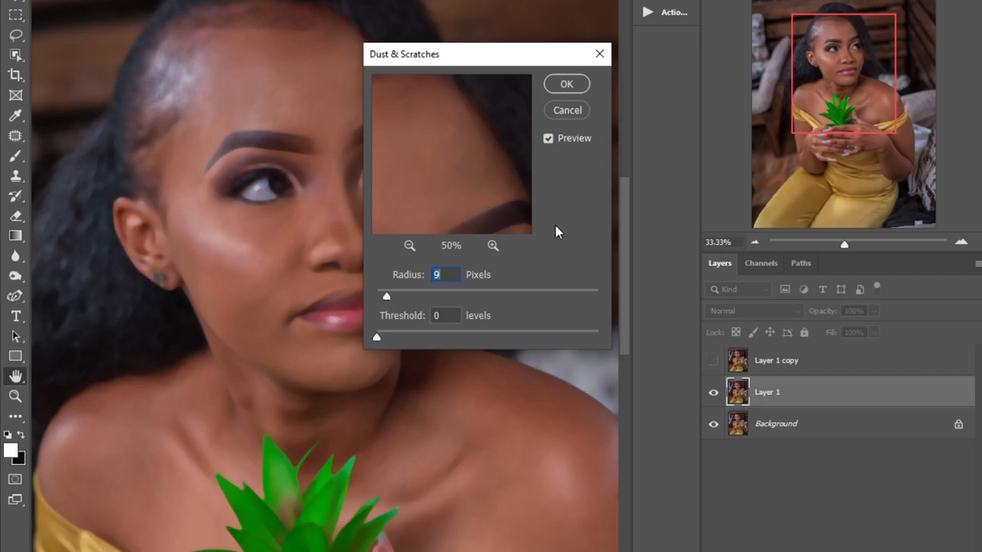
{"action": "left_click", "coordinate": [567, 85]}
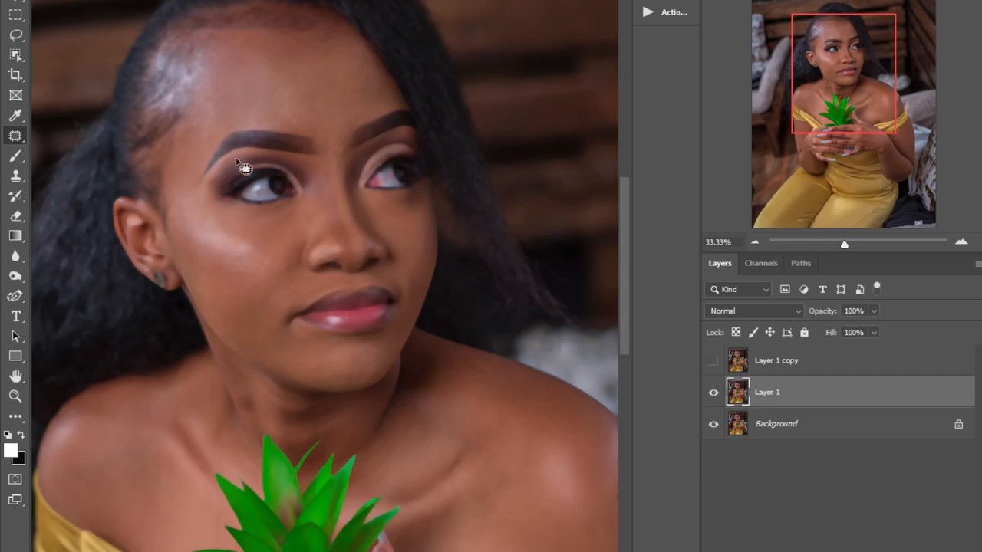
Step: Show the Layer 1 copy layer again and rename Layer 1 as color
{"action": "left_click", "coordinate": [714, 361]}
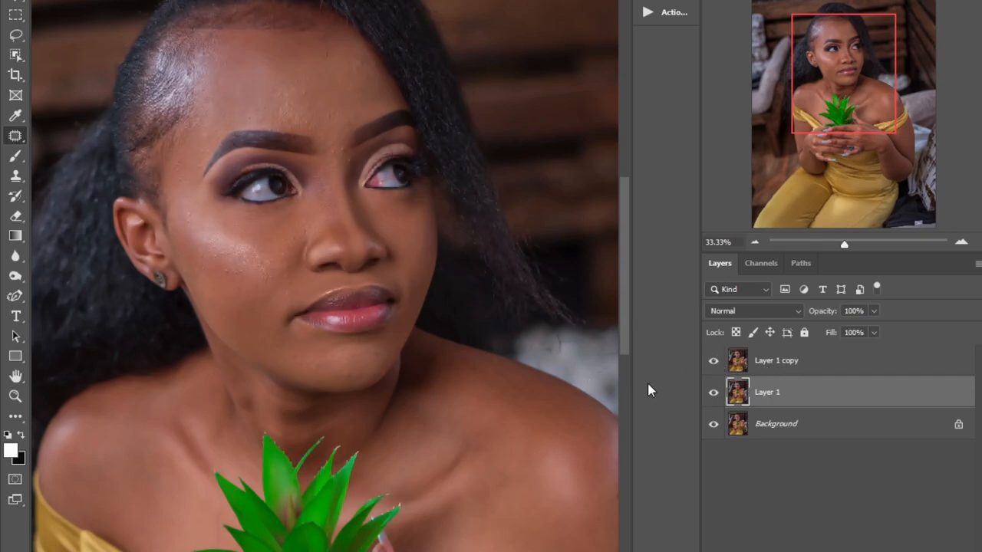
{"action": "left_click", "coordinate": [770, 365]}
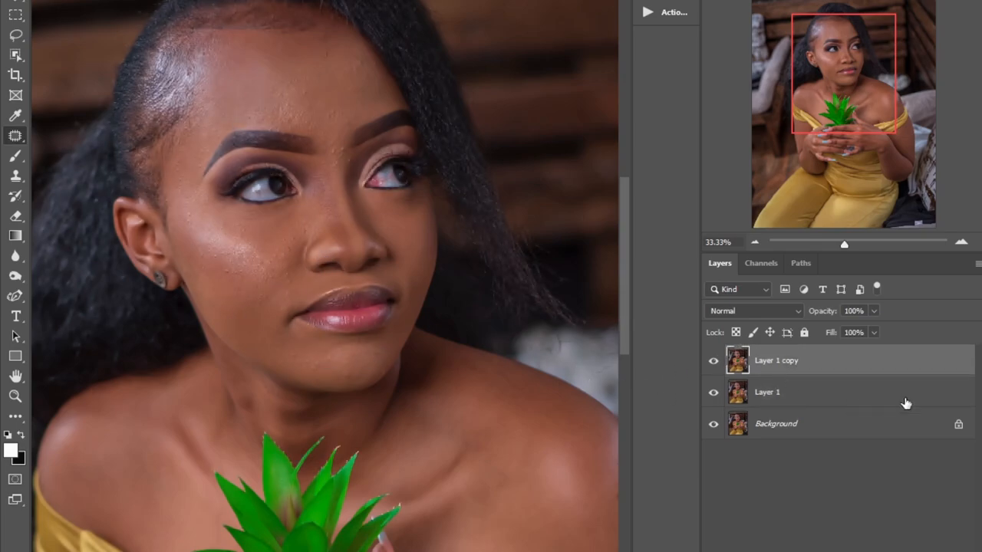
{"action": "left_click", "coordinate": [770, 392]}
{"action": "double_click", "coordinate": [769, 393]}
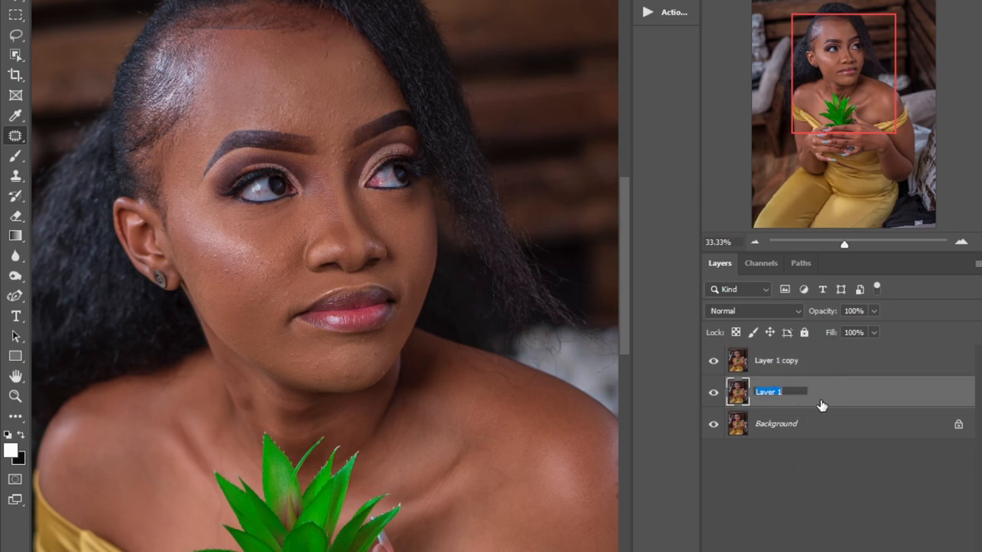
{"action": "type", "text": "color"}
Step: Rename Layer 1 copy as texture and toggle its visibility to compare it with the blurred layer
{"action": "double_click", "coordinate": [769, 362]}
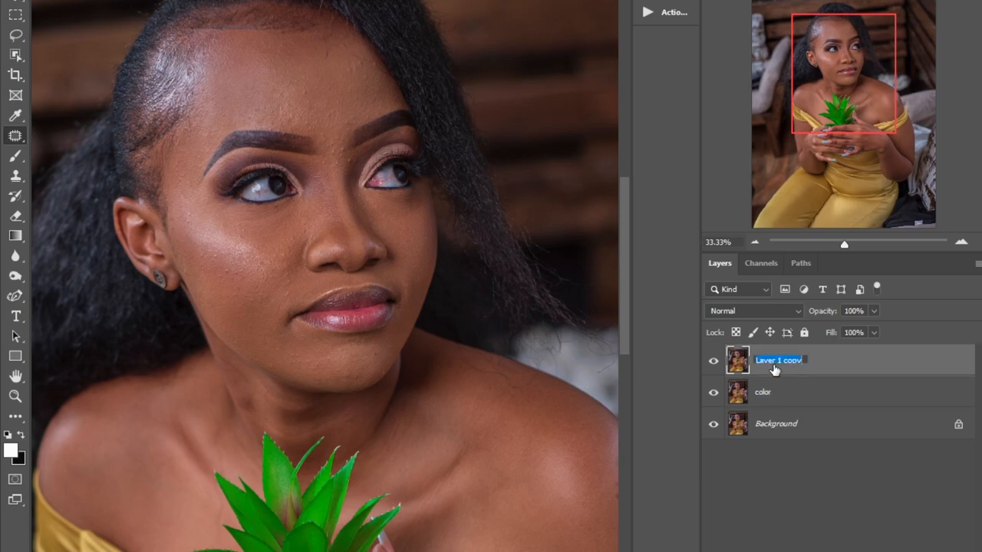
{"action": "type", "text": "texture"}
{"action": "key", "text": "Return"}
{"action": "left_click", "coordinate": [713, 361]}
{"action": "left_click", "coordinate": [714, 361]}
Step: Use Apply Image on the texture layer with the color layer and Subtract blending, then set its blend mode to Linear Light
{"action": "key", "text": "alt+i"}
{"action": "left_click", "coordinate": [110, 153]}
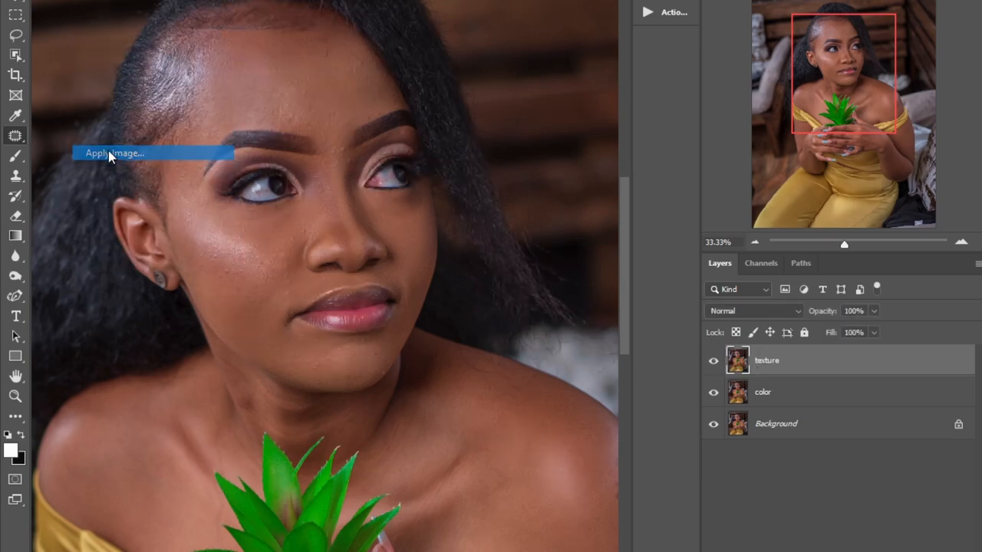
{"action": "left_click", "coordinate": [427, 134]}
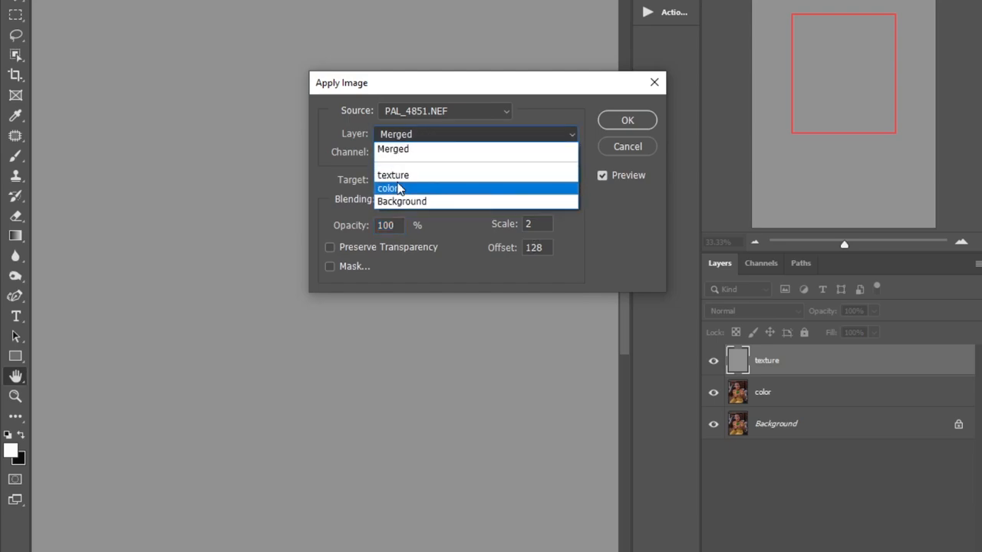
{"action": "left_click", "coordinate": [398, 181]}
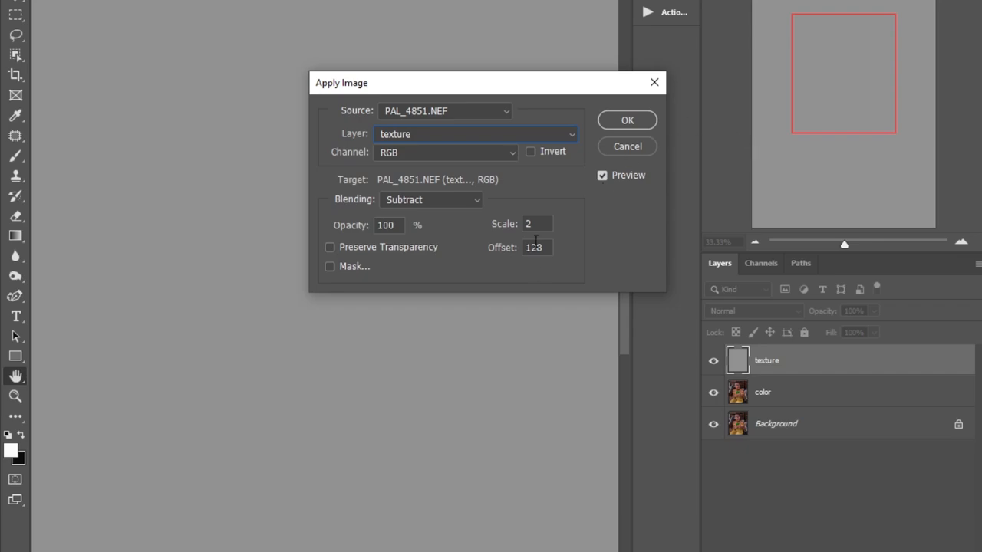
{"action": "left_click", "coordinate": [446, 199]}
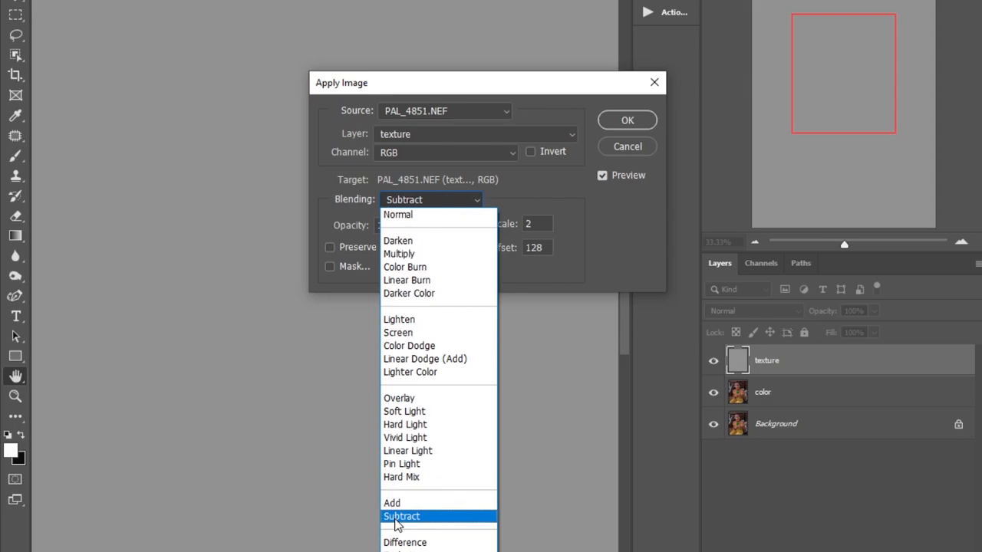
{"action": "left_click", "coordinate": [397, 518]}
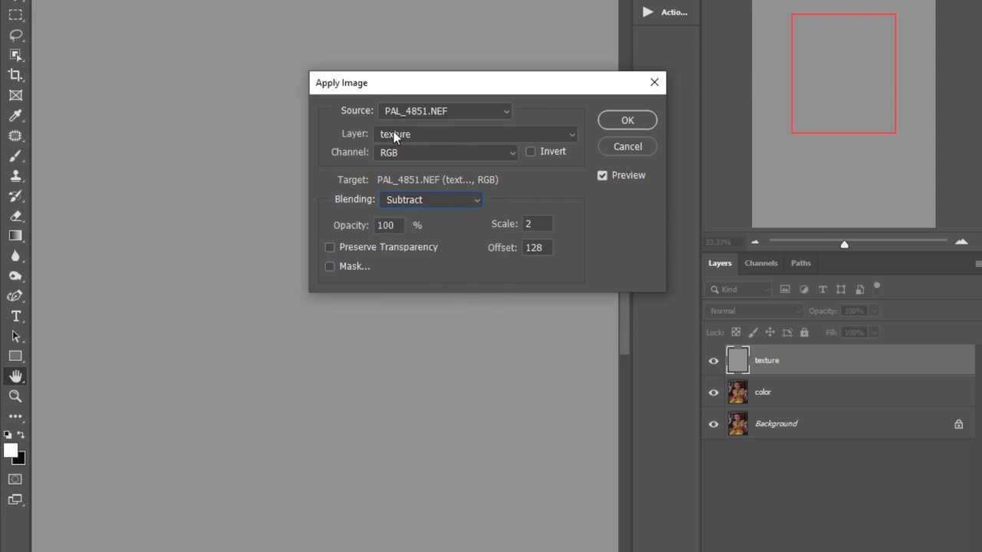
{"action": "left_click", "coordinate": [439, 138]}
{"action": "left_click", "coordinate": [388, 188]}
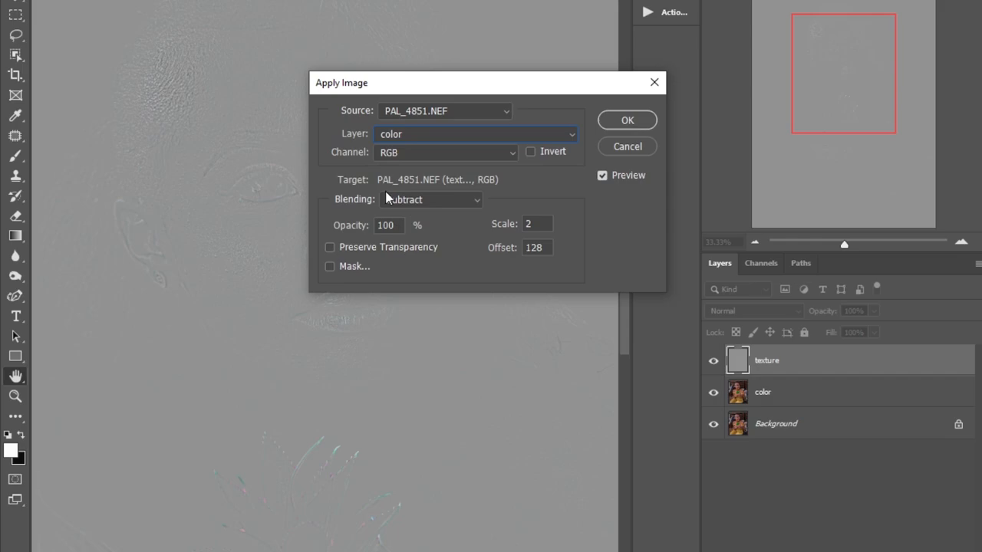
{"action": "left_click", "coordinate": [617, 123]}
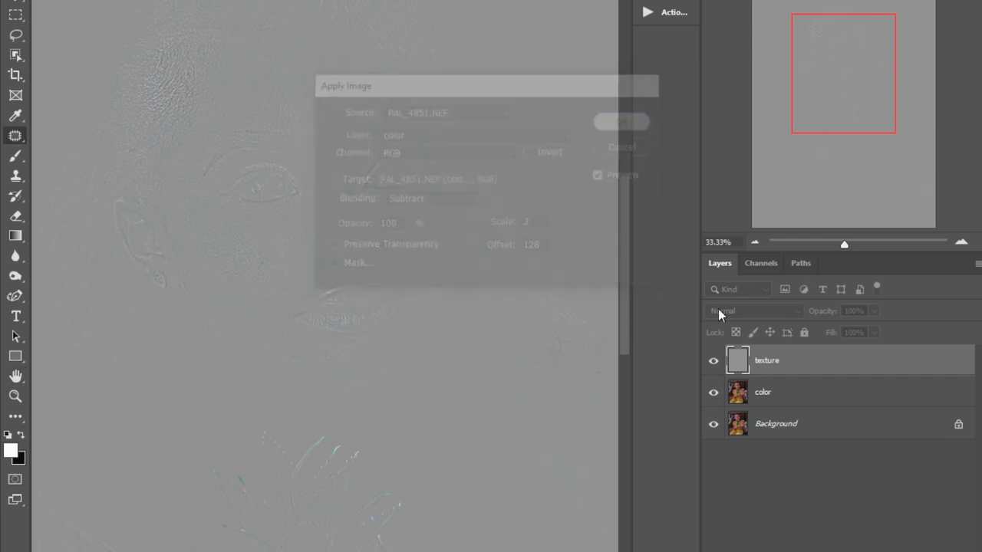
{"action": "left_click", "coordinate": [740, 312]}
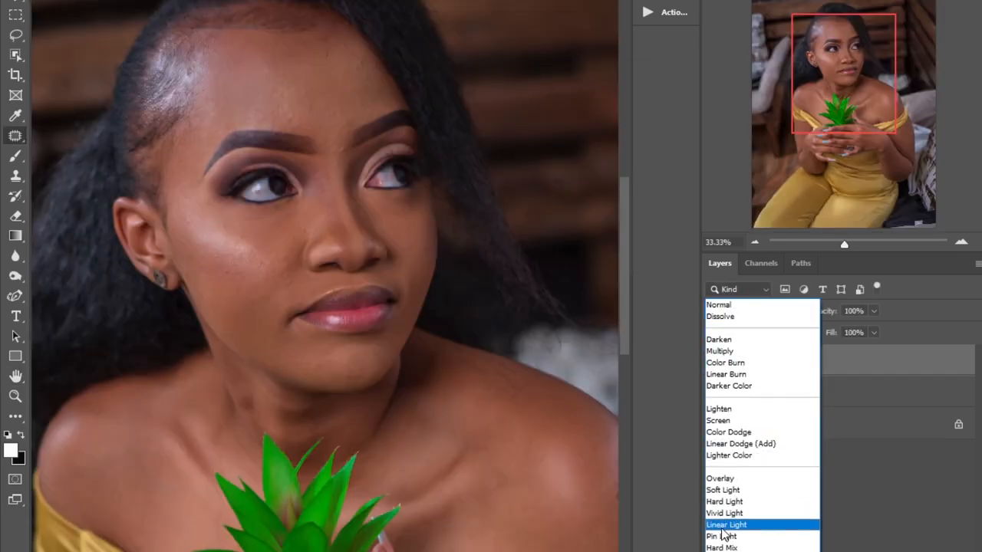
{"action": "left_click", "coordinate": [721, 525]}
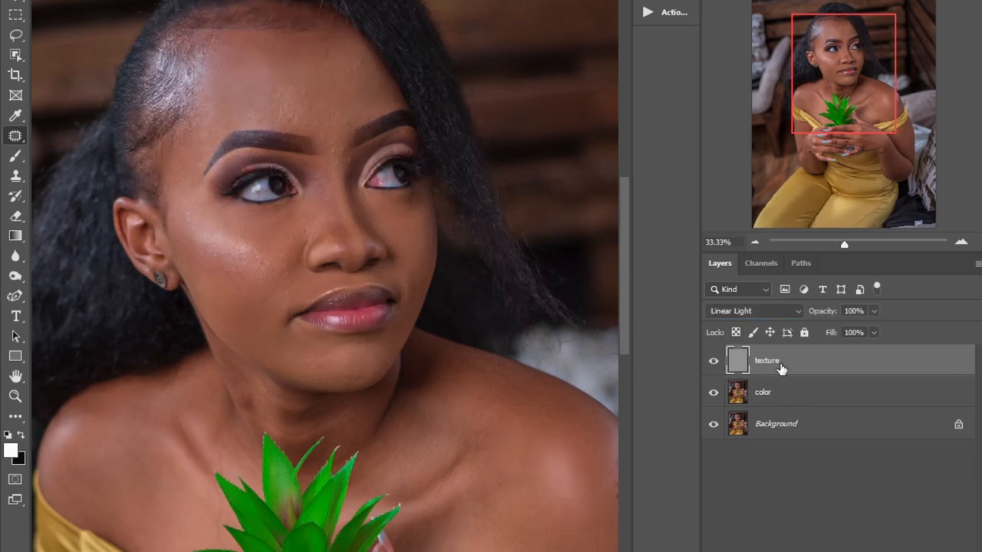
Step: Delete the texture and color layers, keeping only the Background layer
{"action": "key", "text": "Delete"}
{"action": "key", "text": "Delete"}
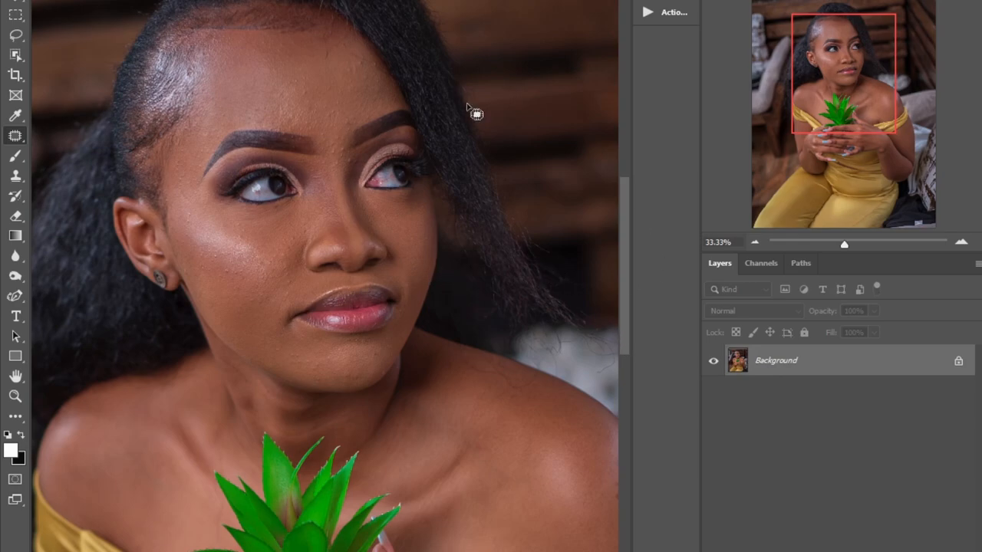
Step: Duplicate the Background layer twice and rename the lower copy as color and the upper copy as texture
{"action": "key", "text": "ctrl+j"}
{"action": "key", "text": "ctrl+j"}
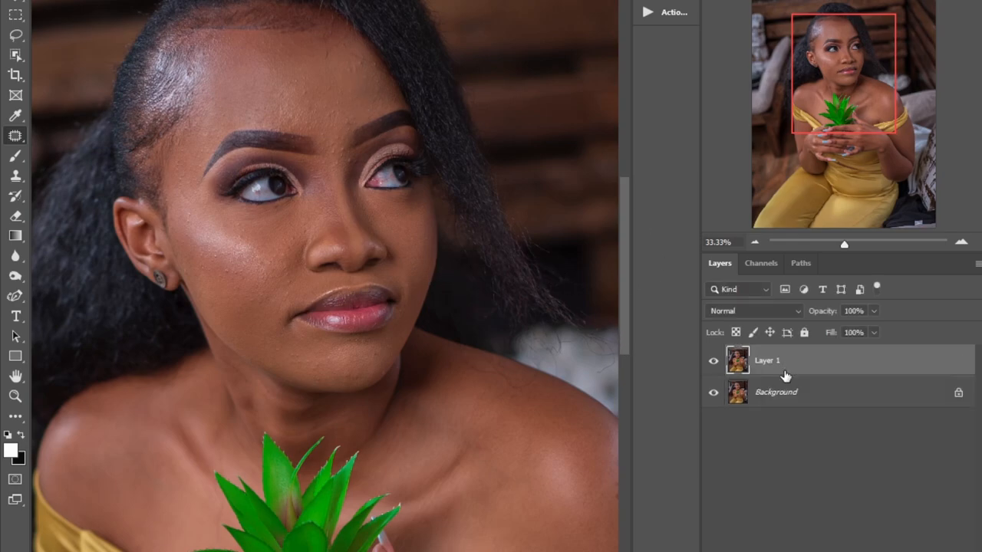
{"action": "double_click", "coordinate": [771, 393]}
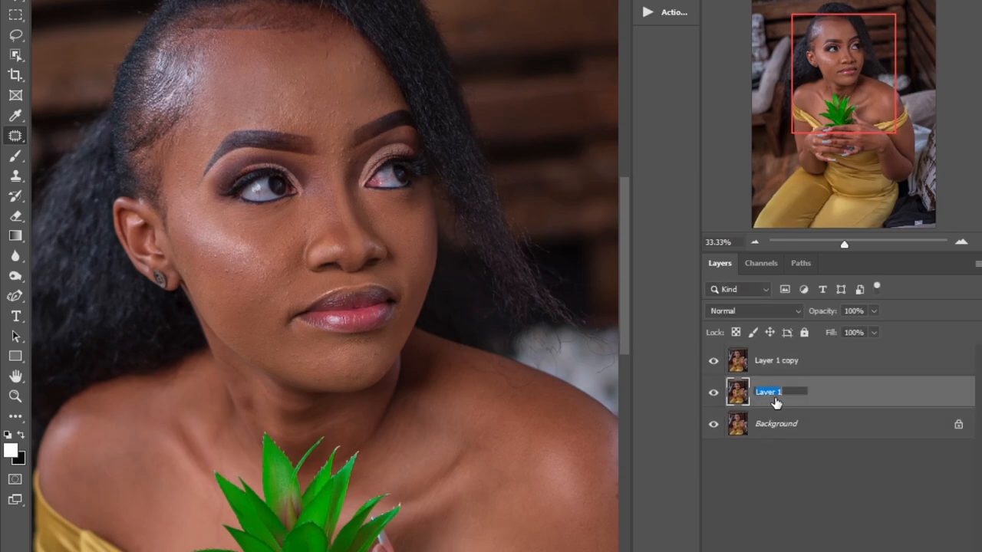
{"action": "type", "text": "color"}
{"action": "double_click", "coordinate": [770, 359]}
{"action": "type", "text": "texture"}
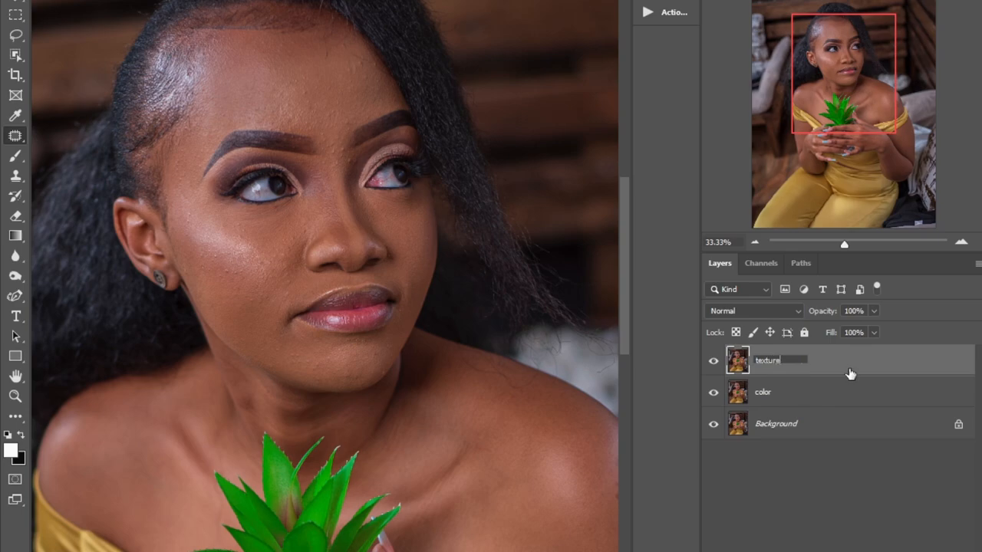
Step: With the texture layer hidden, start Dust & Scratches on the color layer at a 1-pixel radius and preview the forehead at 50%
{"action": "left_click", "coordinate": [783, 395]}
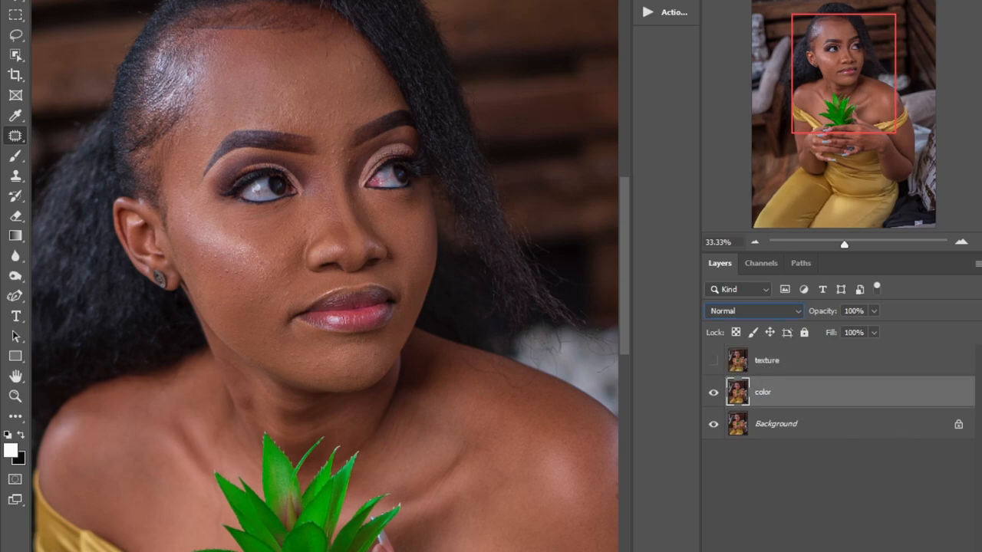
{"action": "left_click", "coordinate": [212, 1]}
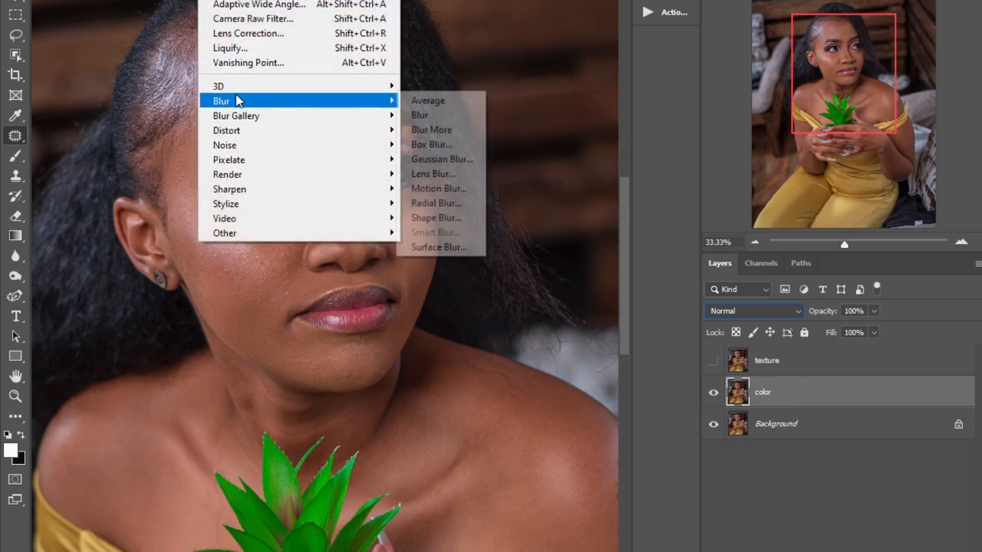
{"action": "mouse_move", "coordinate": [261, 135]}
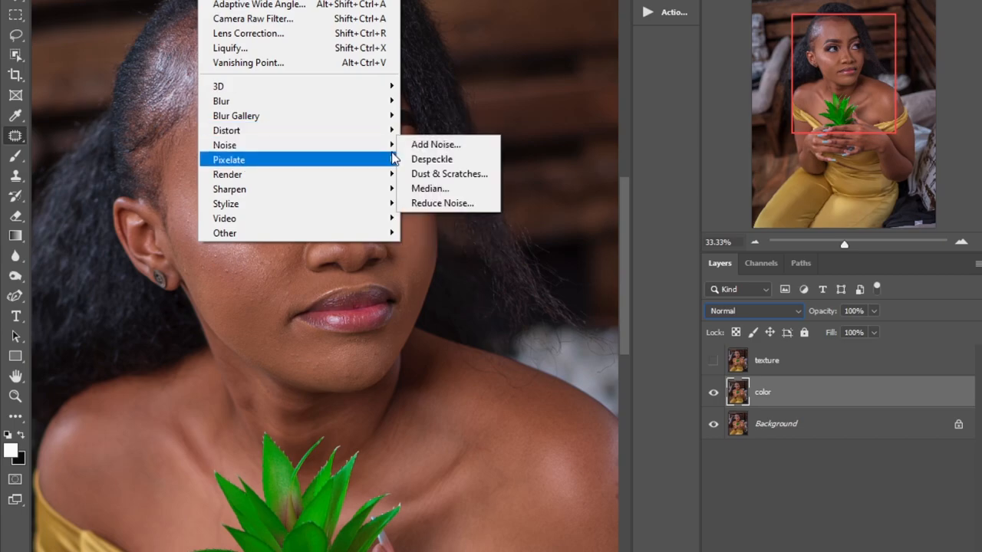
{"action": "left_click", "coordinate": [421, 175]}
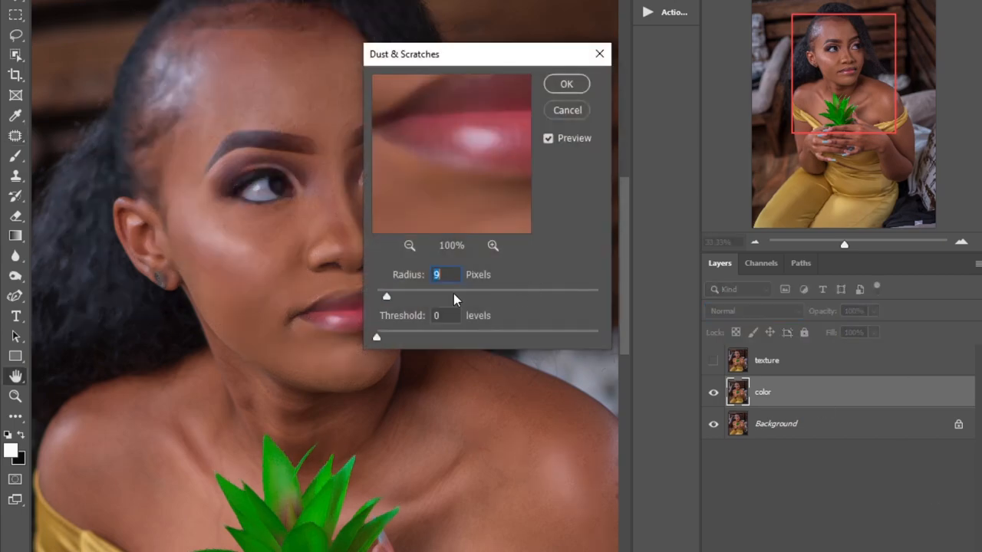
{"action": "left_click_drag", "start_coordinate": [442, 131], "coordinate": [431, 230]}
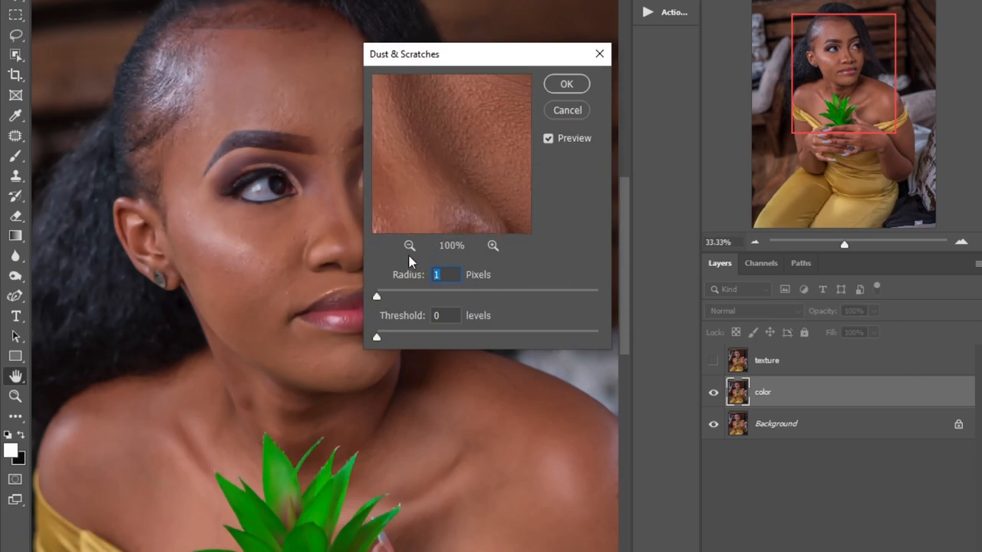
{"action": "left_click", "coordinate": [410, 246]}
{"action": "left_click", "coordinate": [410, 246]}
{"action": "left_click_drag", "start_coordinate": [437, 171], "coordinate": [410, 203]}
{"action": "left_click_drag", "start_coordinate": [404, 102], "coordinate": [426, 152]}
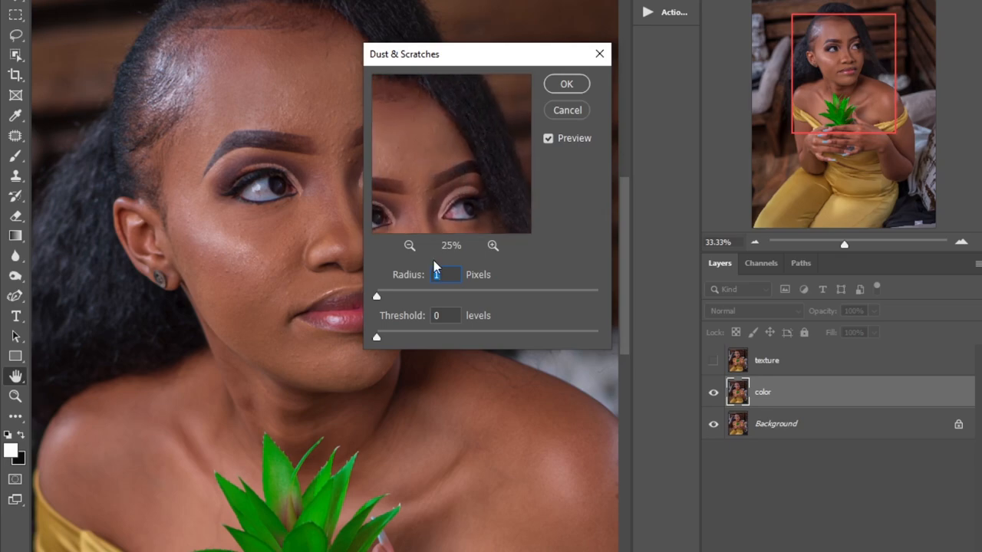
{"action": "left_click", "coordinate": [491, 246]}
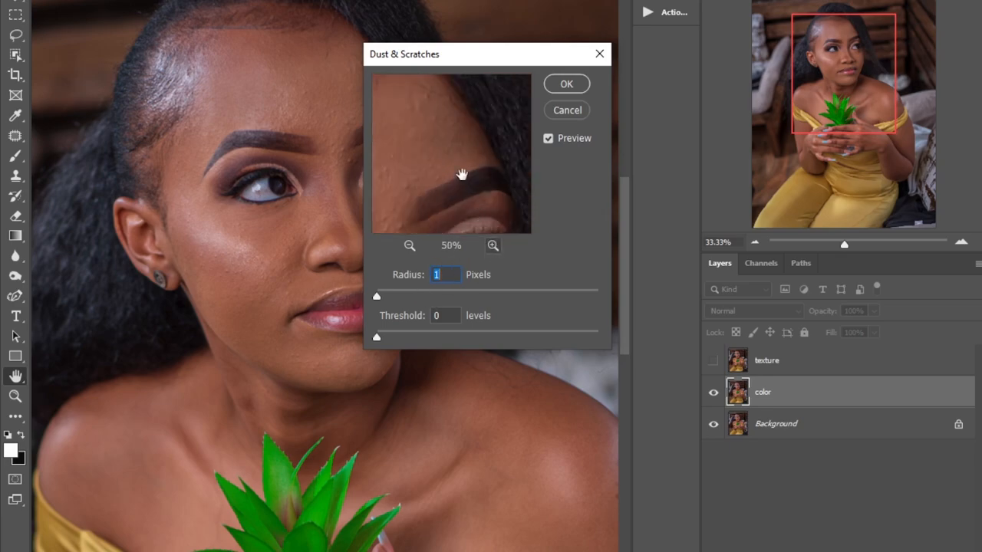
Step: Raise the Dust & Scratches radius to about 12 pixels to smooth out the skin detail and apply the filter
{"action": "left_click_drag", "start_coordinate": [377, 298], "coordinate": [394, 294]}
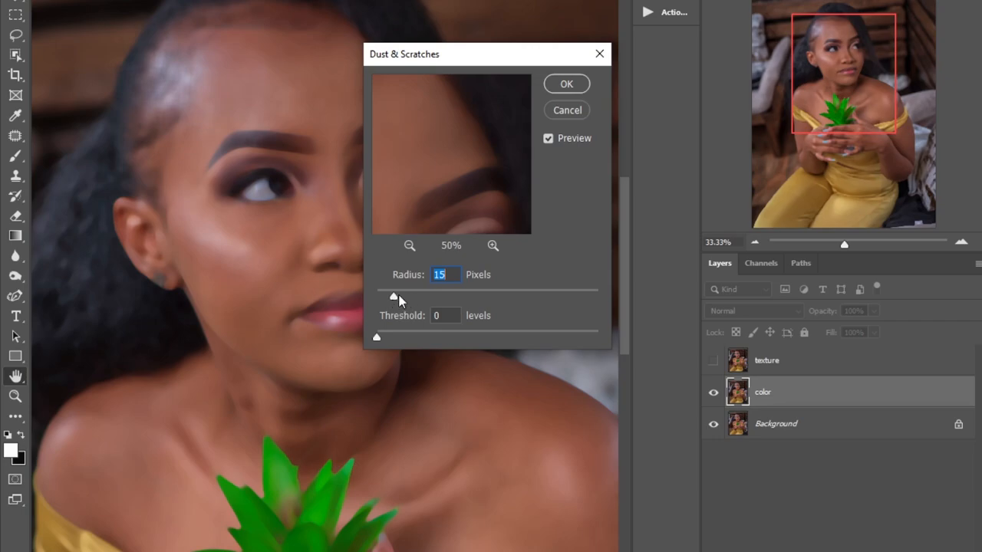
{"action": "left_click_drag", "start_coordinate": [484, 59], "coordinate": [337, 61]}
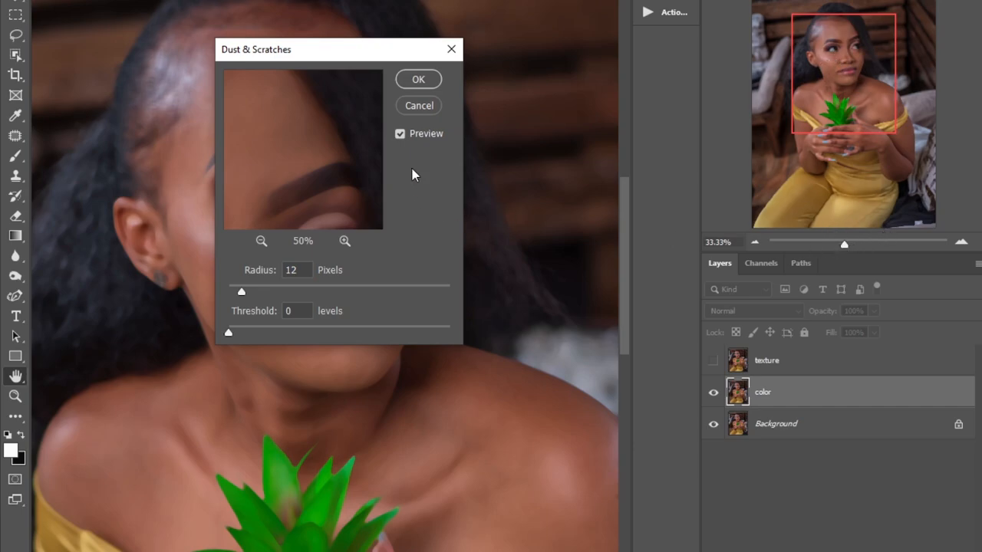
{"action": "left_click_drag", "start_coordinate": [366, 61], "coordinate": [552, 60]}
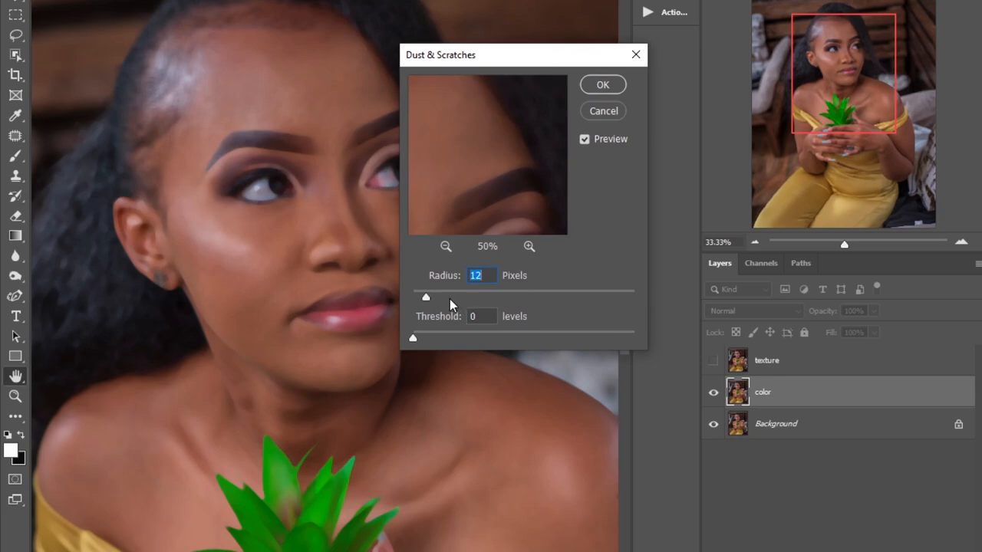
{"action": "left_click_drag", "start_coordinate": [425, 298], "coordinate": [423, 298]}
{"action": "left_click", "coordinate": [604, 85]}
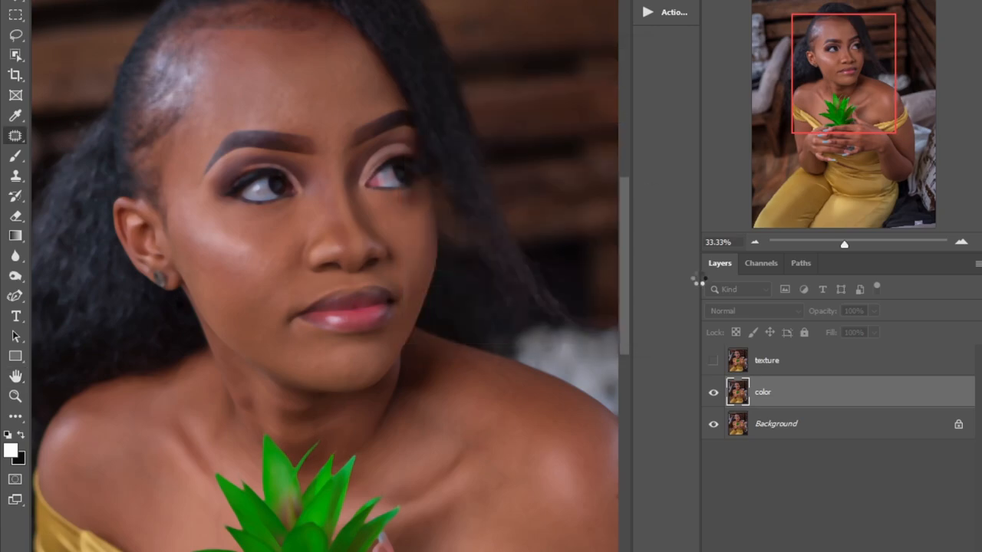
Step: Show the texture layer, subtract the color layer from it using Apply Image with scale 2 and offset 128, and blend it as Linear Light
{"action": "left_click", "coordinate": [714, 362]}
{"action": "left_click", "coordinate": [782, 369]}
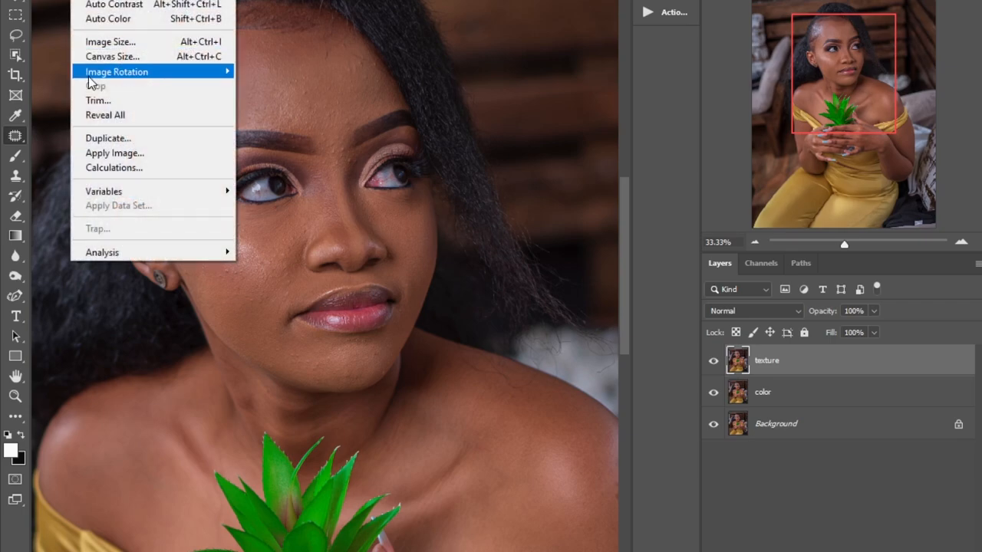
{"action": "left_click", "coordinate": [164, 148]}
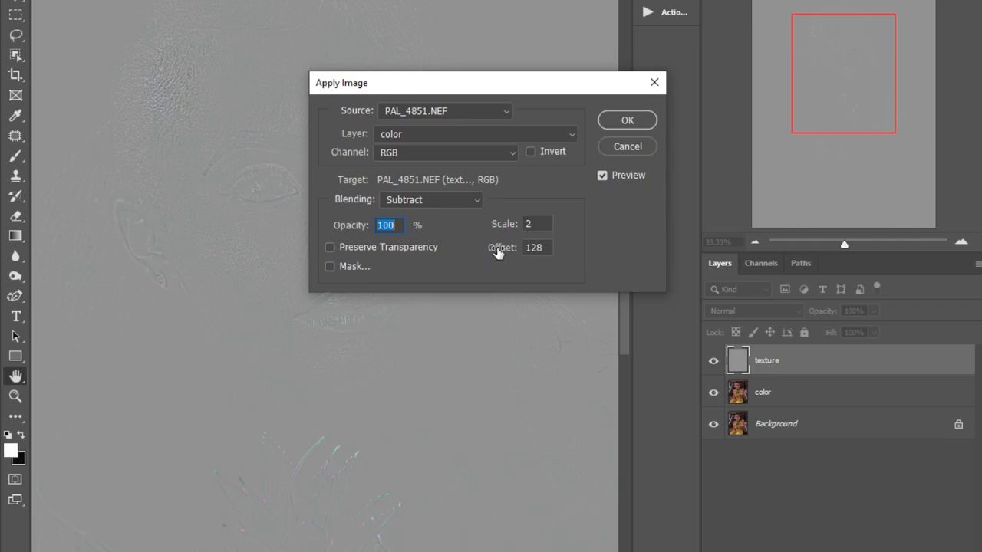
{"action": "left_click", "coordinate": [620, 120]}
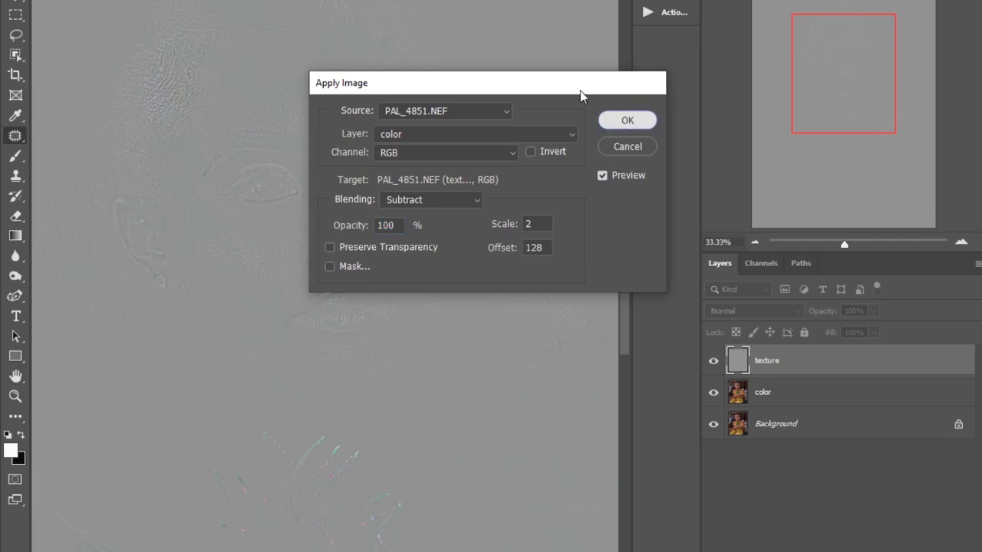
{"action": "left_click", "coordinate": [740, 311]}
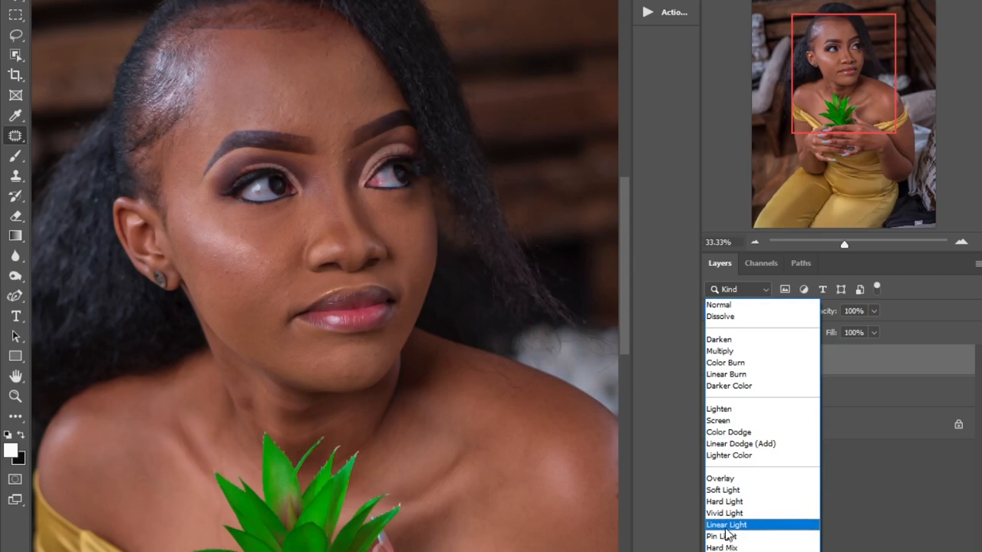
{"action": "left_click", "coordinate": [727, 525]}
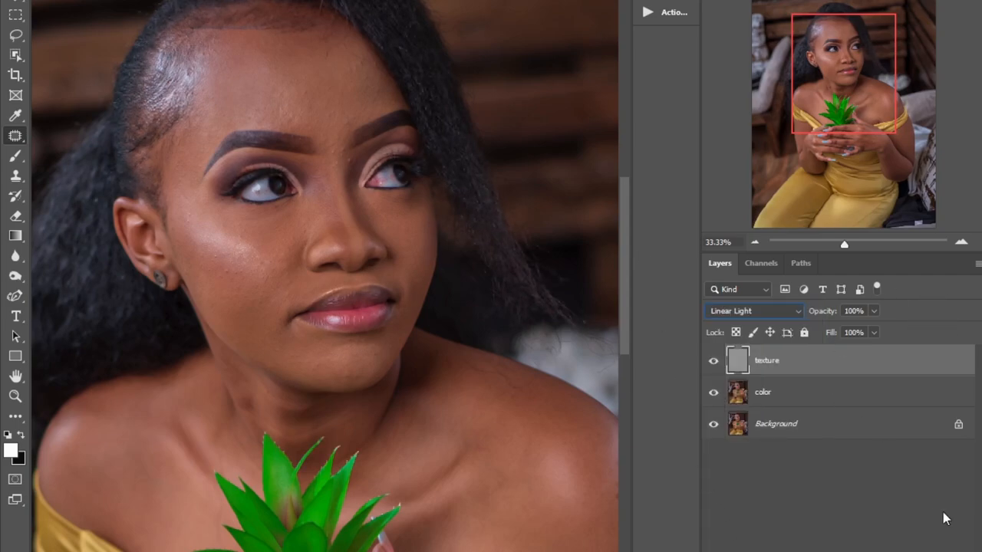
Step: Add a Black & White adjustment layer above the texture layer with Reds at -108
{"action": "left_click", "coordinate": [859, 551]}
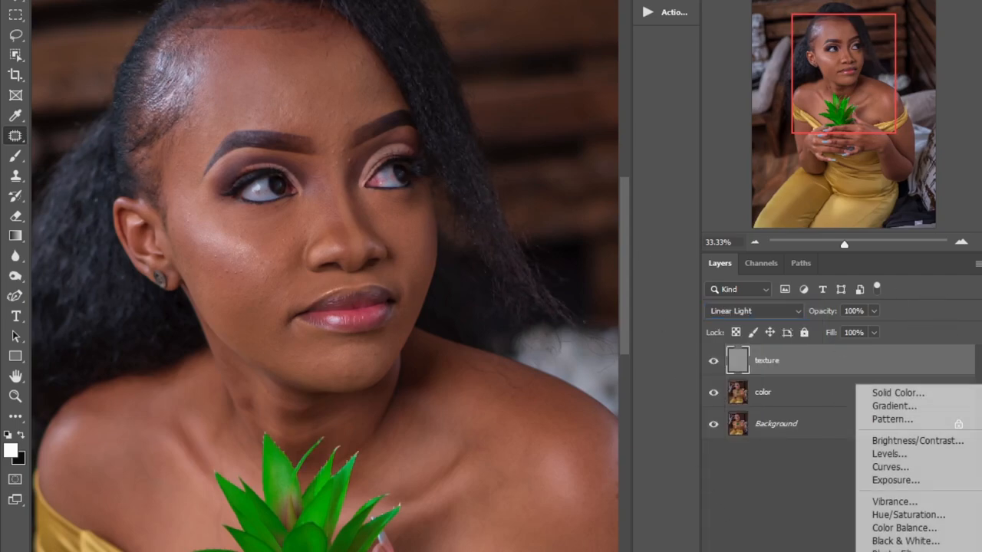
{"action": "left_click", "coordinate": [903, 541]}
{"action": "left_click_drag", "start_coordinate": [362, 289], "coordinate": [345, 289]}
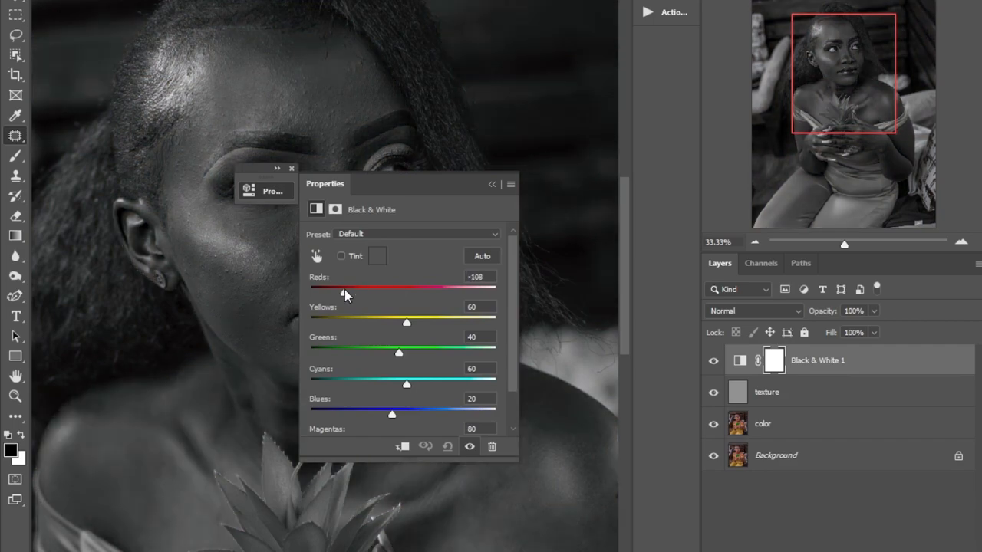
{"action": "left_click", "coordinate": [492, 184]}
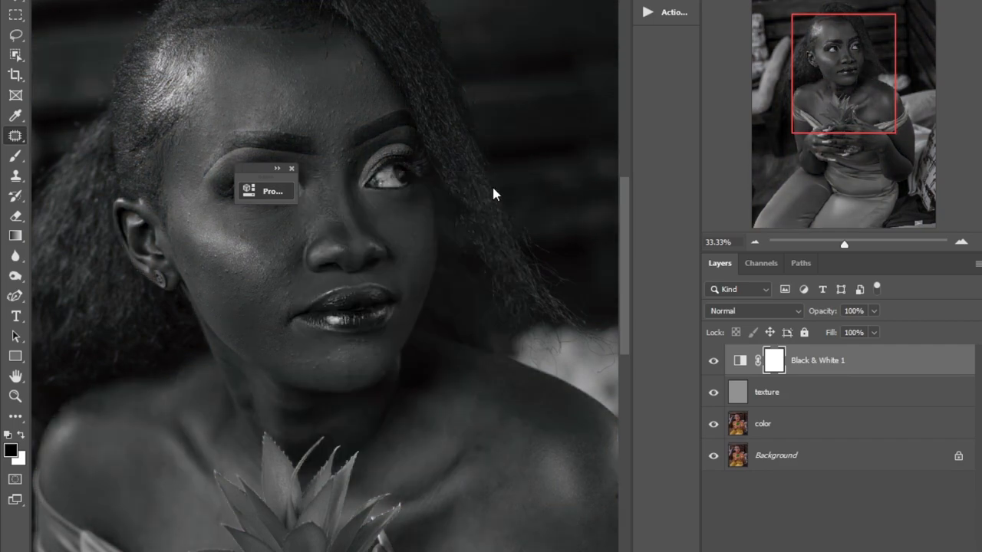
{"action": "left_click", "coordinate": [291, 168]}
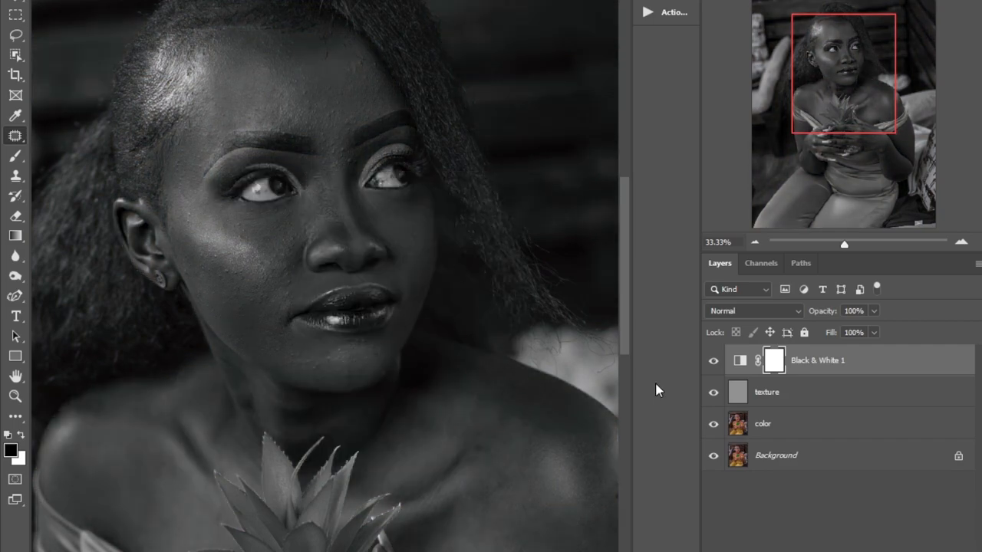
Step: On the color layer, outline the forehead between the hairline and the eyebrows with the Lasso tool
{"action": "left_click", "coordinate": [794, 424]}
{"action": "key", "text": "x"}
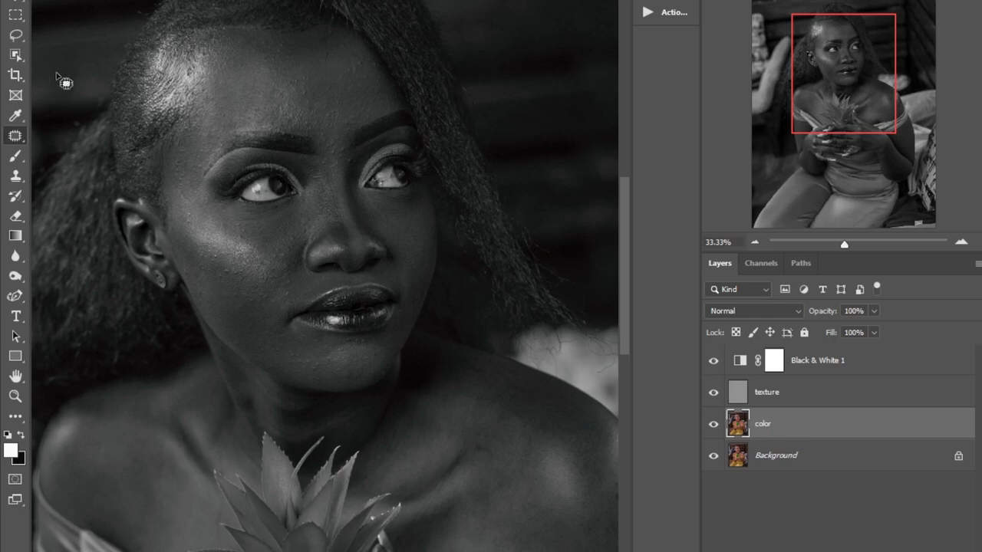
{"action": "key", "text": "l"}
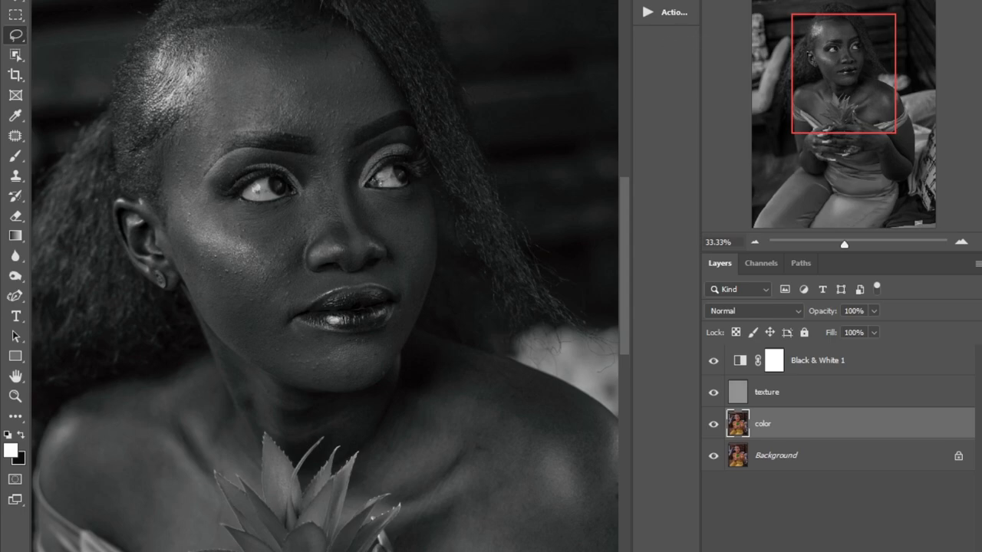
{"action": "mouse_move", "coordinate": [209, 63]}
{"action": "left_mouse_down"}
{"action": "mouse_move", "coordinate": [235, 29]}
{"action": "mouse_move", "coordinate": [344, 30]}
{"action": "mouse_move", "coordinate": [397, 83]}
{"action": "mouse_move", "coordinate": [401, 100]}
{"action": "mouse_move", "coordinate": [333, 131]}
{"action": "mouse_move", "coordinate": [239, 123]}
{"action": "mouse_move", "coordinate": [208, 155]}
{"action": "mouse_move", "coordinate": [192, 118]}
{"action": "mouse_move", "coordinate": [206, 107]}
{"action": "mouse_move", "coordinate": [192, 105]}
{"action": "mouse_move", "coordinate": [202, 69]}
{"action": "left_mouse_up"}
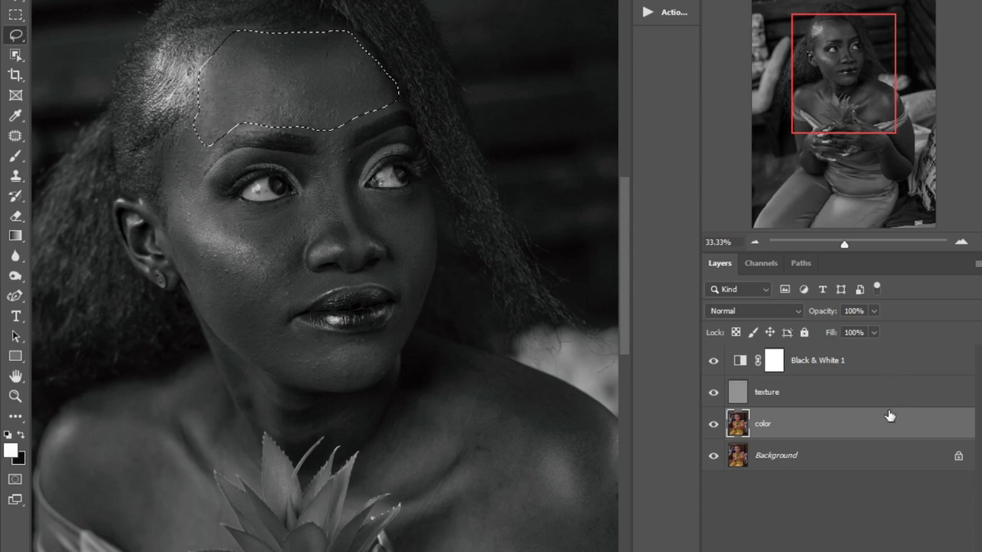
Step: Hide the Black & White adjustment and apply a 27-pixel Gaussian Blur to the selected forehead on the color layer
{"action": "left_click", "coordinate": [714, 360]}
{"action": "key", "text": "alt+t"}
{"action": "mouse_move", "coordinate": [215, 110]}
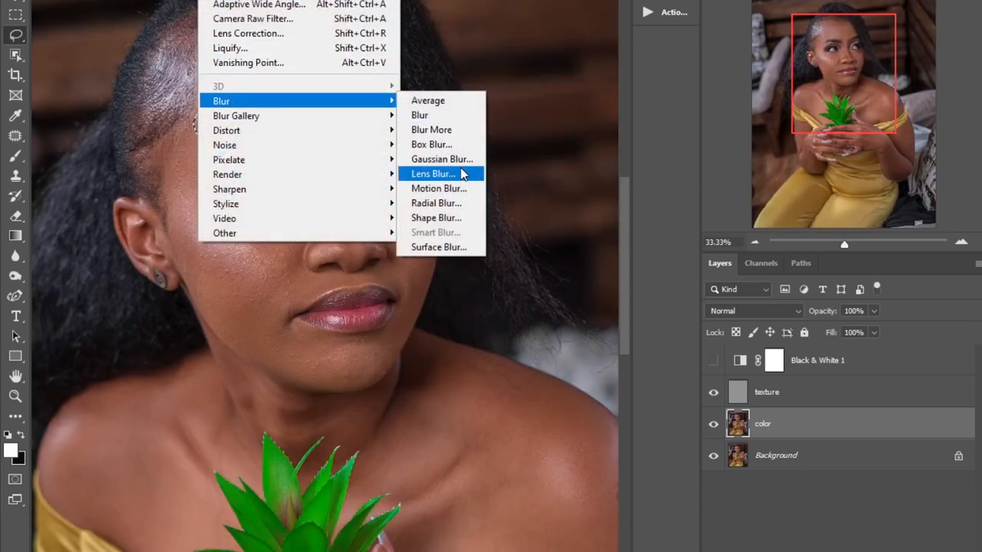
{"action": "left_click", "coordinate": [441, 158]}
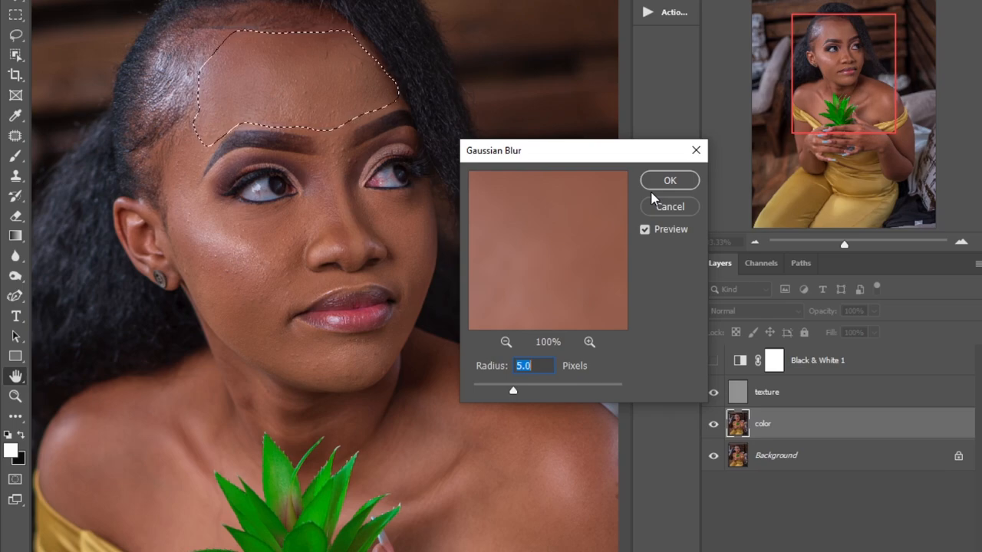
{"action": "type", "text": "27"}
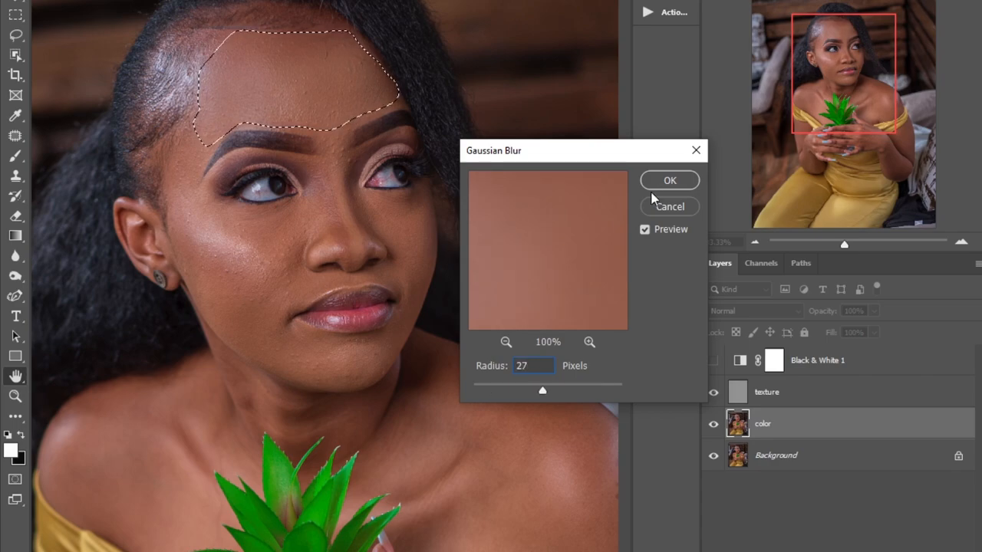
{"action": "left_click", "coordinate": [671, 185]}
Step: Lasso the near cheek from the temple to beside the mouth, apply a 27-pixel Gaussian Blur, and deselect it
{"action": "key", "text": "l"}
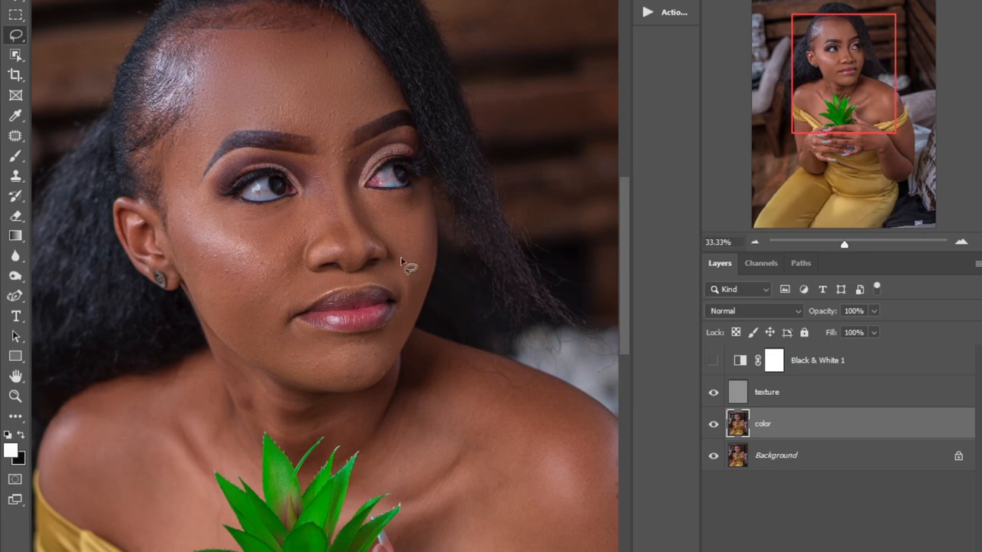
{"action": "left_click_drag", "start_coordinate": [187, 126], "coordinate": [203, 112]}
{"action": "mouse_move", "coordinate": [205, 158]}
{"action": "left_mouse_down"}
{"action": "mouse_move", "coordinate": [204, 201]}
{"action": "mouse_move", "coordinate": [296, 213]}
{"action": "mouse_move", "coordinate": [310, 230]}
{"action": "mouse_move", "coordinate": [293, 292]}
{"action": "mouse_move", "coordinate": [254, 343]}
{"action": "mouse_move", "coordinate": [213, 326]}
{"action": "mouse_move", "coordinate": [175, 257]}
{"action": "mouse_move", "coordinate": [165, 176]}
{"action": "mouse_move", "coordinate": [207, 106]}
{"action": "left_mouse_up"}
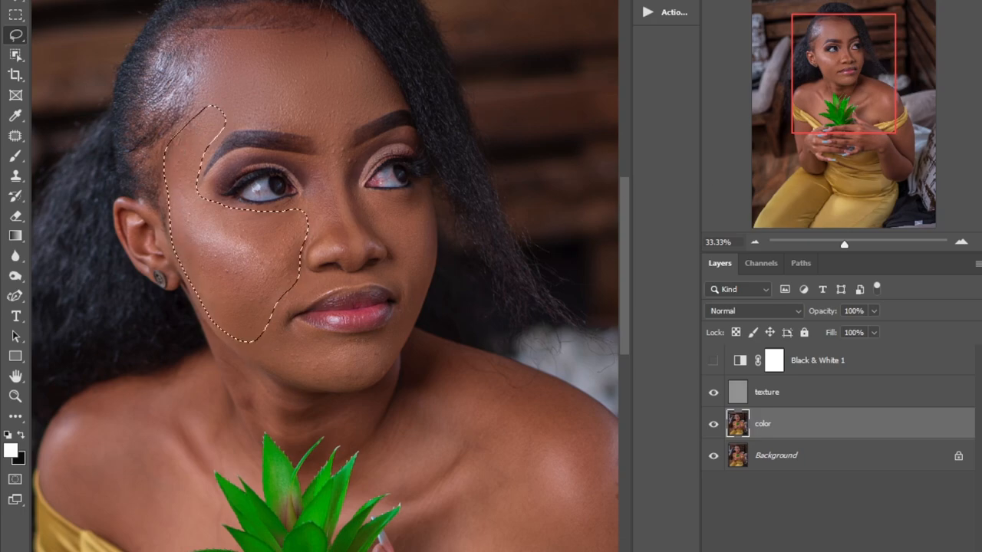
{"action": "left_click", "coordinate": [212, 1]}
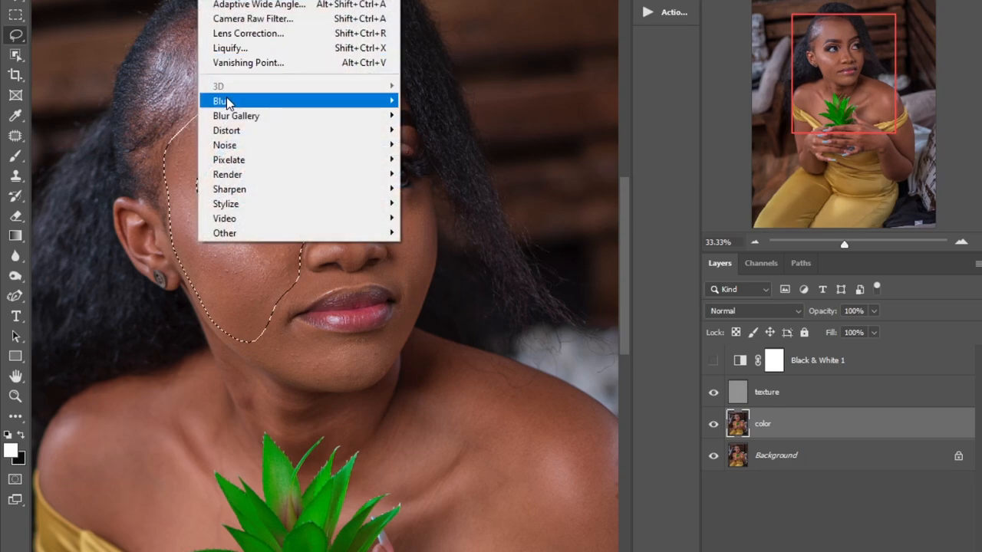
{"action": "mouse_move", "coordinate": [221, 99]}
{"action": "left_click", "coordinate": [429, 159]}
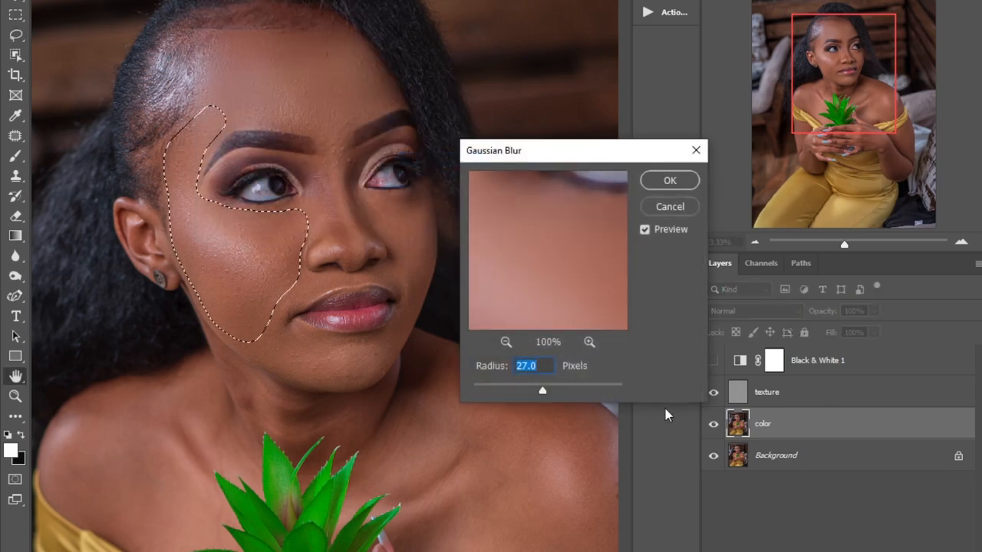
{"action": "key", "text": "Return"}
{"action": "key", "text": "ctrl+d"}
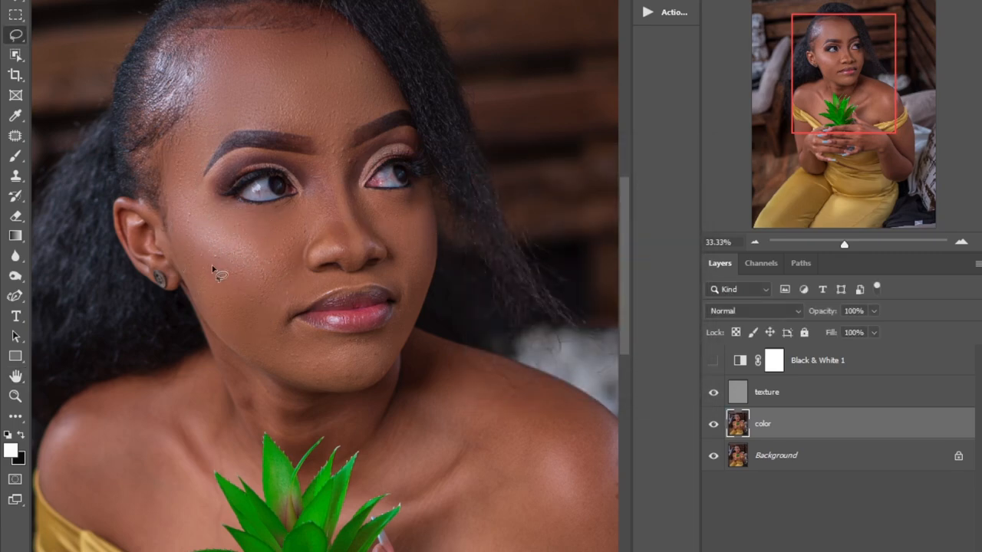
Step: Lasso the far cheek beside the nose, apply a 27-pixel Gaussian Blur, and deselect it
{"action": "mouse_move", "coordinate": [420, 193]}
{"action": "left_mouse_down"}
{"action": "mouse_move", "coordinate": [407, 205]}
{"action": "mouse_move", "coordinate": [367, 206]}
{"action": "mouse_move", "coordinate": [401, 276]}
{"action": "mouse_move", "coordinate": [430, 251]}
{"action": "mouse_move", "coordinate": [421, 193]}
{"action": "left_mouse_up"}
{"action": "left_click", "coordinate": [211, 0]}
{"action": "mouse_move", "coordinate": [269, 106]}
{"action": "left_click", "coordinate": [441, 159]}
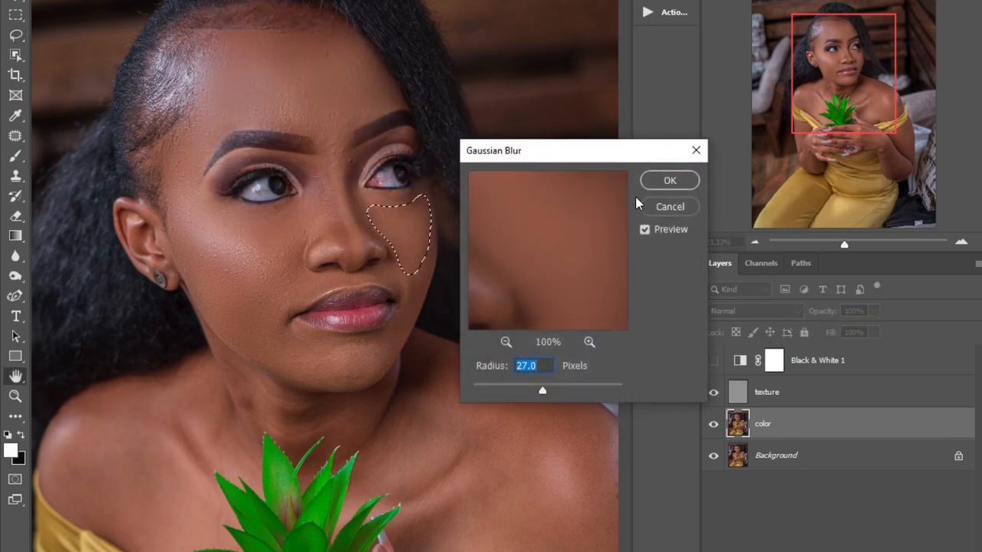
{"action": "key", "text": "Return"}
{"action": "key", "text": "ctrl+d"}
Step: Lasso the chin and lower jaw below the lips, apply a 27-pixel Gaussian Blur, and deselect the area
{"action": "scroll", "coordinate": [261, 138], "scroll_direction": "up", "scroll_amount": 1}
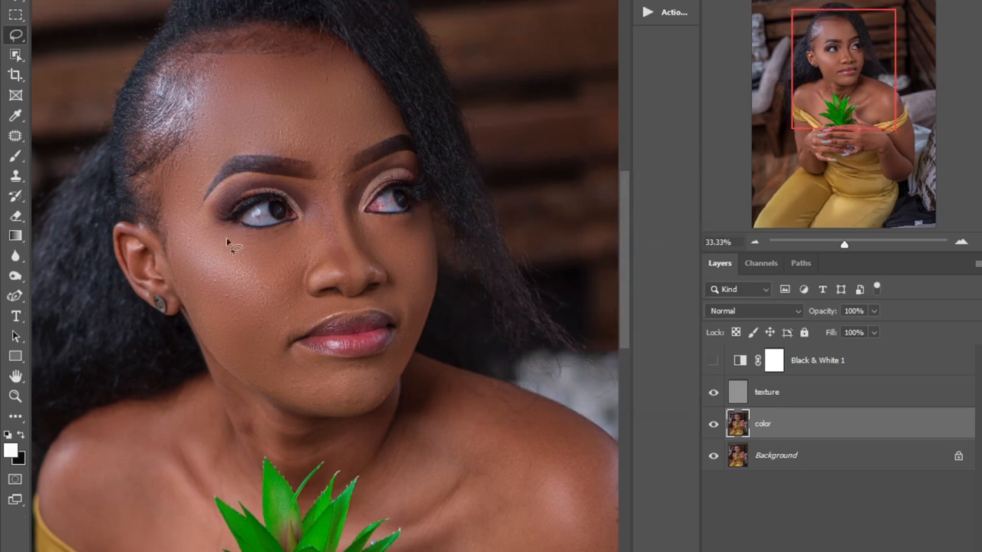
{"action": "scroll", "coordinate": [228, 240], "scroll_direction": "down", "scroll_amount": 5}
{"action": "mouse_move", "coordinate": [248, 238]}
{"action": "left_mouse_down"}
{"action": "mouse_move", "coordinate": [386, 236]}
{"action": "mouse_move", "coordinate": [389, 270]}
{"action": "mouse_move", "coordinate": [353, 288]}
{"action": "mouse_move", "coordinate": [320, 287]}
{"action": "mouse_move", "coordinate": [267, 265]}
{"action": "mouse_move", "coordinate": [229, 235]}
{"action": "mouse_move", "coordinate": [237, 218]}
{"action": "mouse_move", "coordinate": [287, 235]}
{"action": "left_mouse_up"}
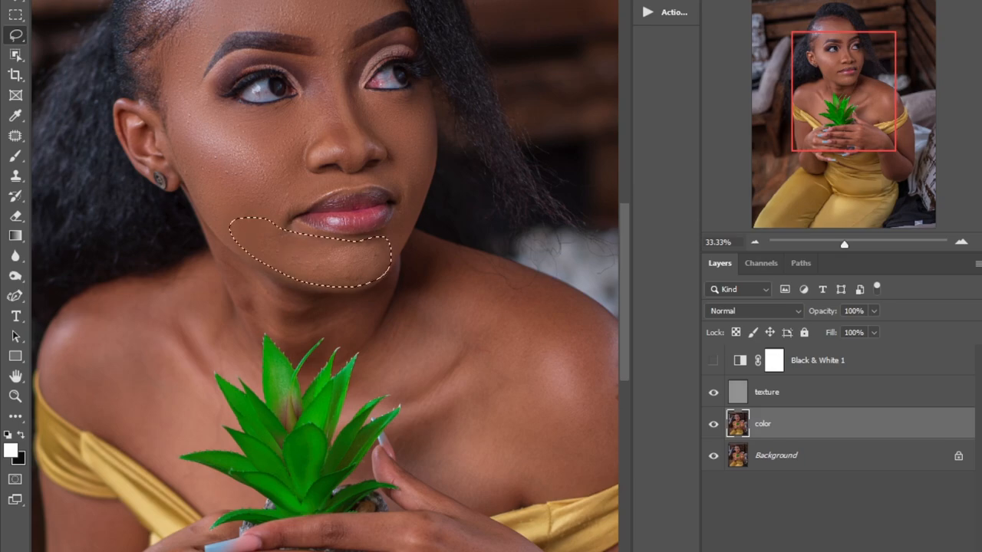
{"action": "left_click", "coordinate": [211, 1]}
{"action": "mouse_move", "coordinate": [222, 101]}
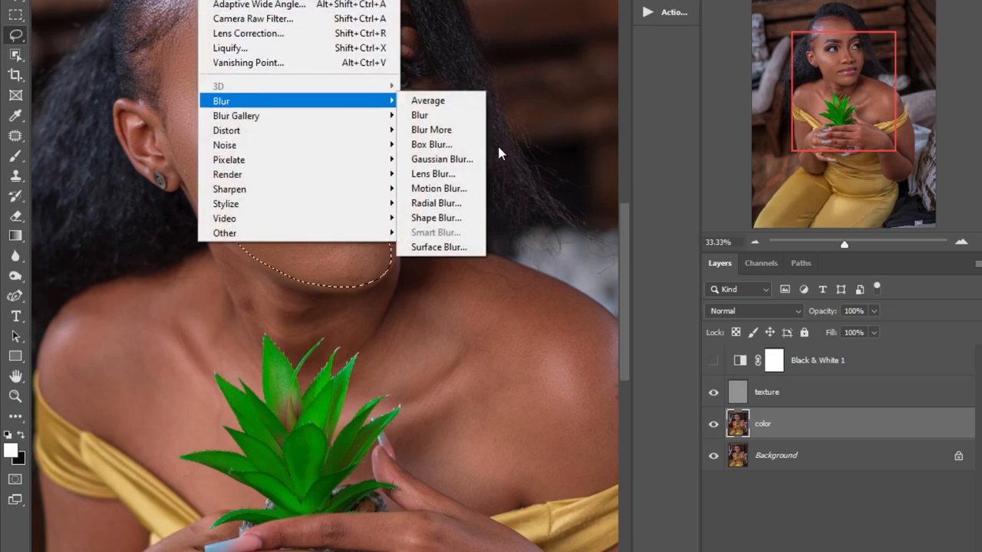
{"action": "left_click", "coordinate": [467, 160]}
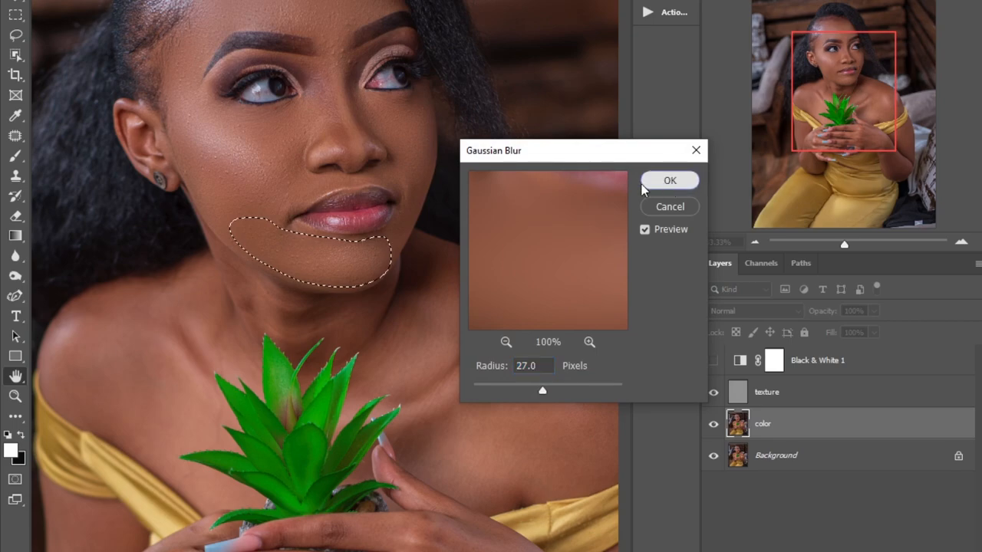
{"action": "left_click", "coordinate": [669, 181]}
{"action": "key", "text": "l"}
{"action": "key", "text": "ctrl+d"}
Step: Lasso the near eye's upper lid from below the eyebrow to the nose bridge, apply a 27-pixel Gaussian Blur, and deselect it
{"action": "scroll", "coordinate": [405, 87], "scroll_direction": "up", "scroll_amount": 2}
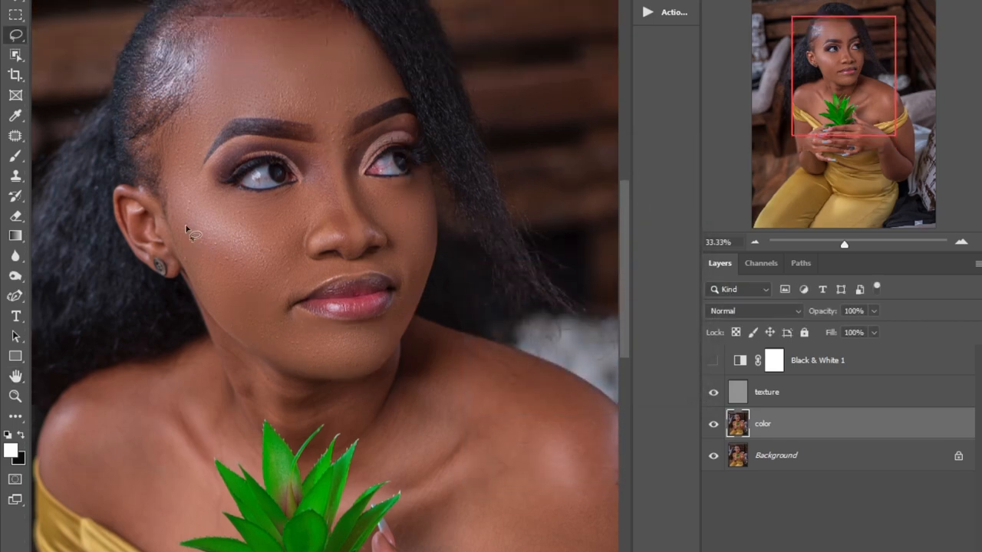
{"action": "mouse_move", "coordinate": [236, 143]}
{"action": "left_mouse_down"}
{"action": "mouse_move", "coordinate": [303, 143]}
{"action": "mouse_move", "coordinate": [320, 157]}
{"action": "mouse_move", "coordinate": [326, 190]}
{"action": "left_mouse_up"}
{"action": "mouse_move", "coordinate": [292, 161]}
{"action": "left_mouse_down"}
{"action": "mouse_move", "coordinate": [203, 175]}
{"action": "mouse_move", "coordinate": [244, 142]}
{"action": "left_mouse_up"}
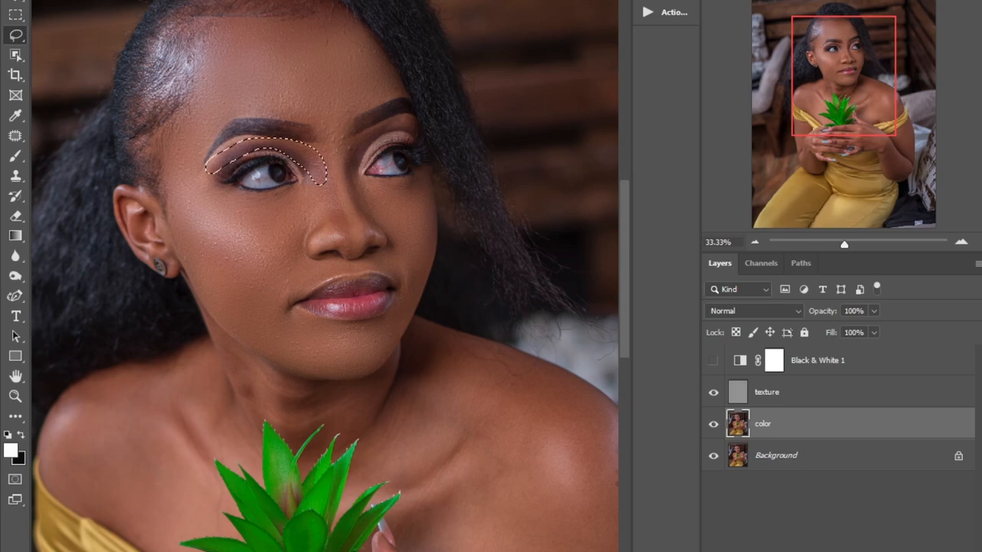
{"action": "left_click", "coordinate": [215, 0]}
{"action": "mouse_move", "coordinate": [345, 100]}
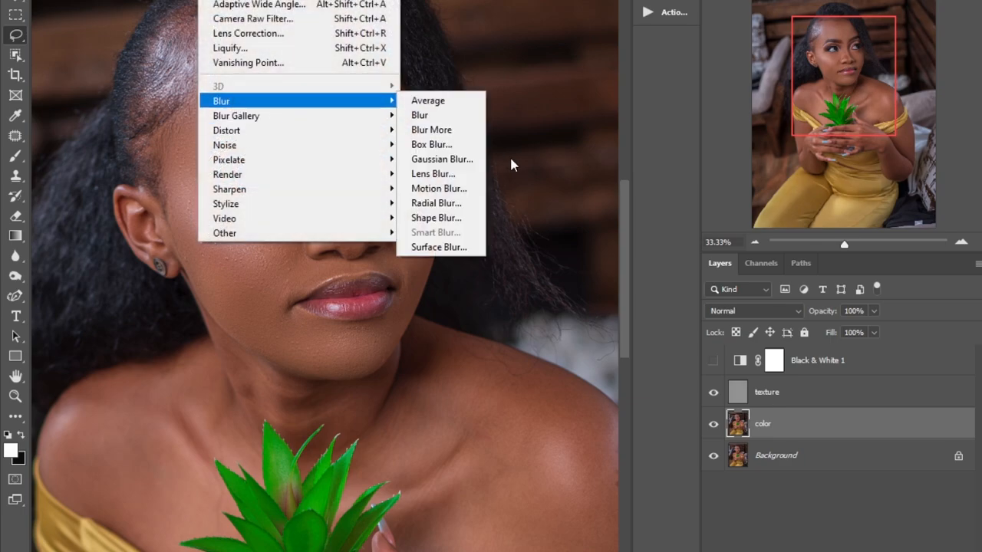
{"action": "left_click", "coordinate": [453, 158]}
{"action": "key", "text": "Return"}
{"action": "key", "text": "ctrl+d"}
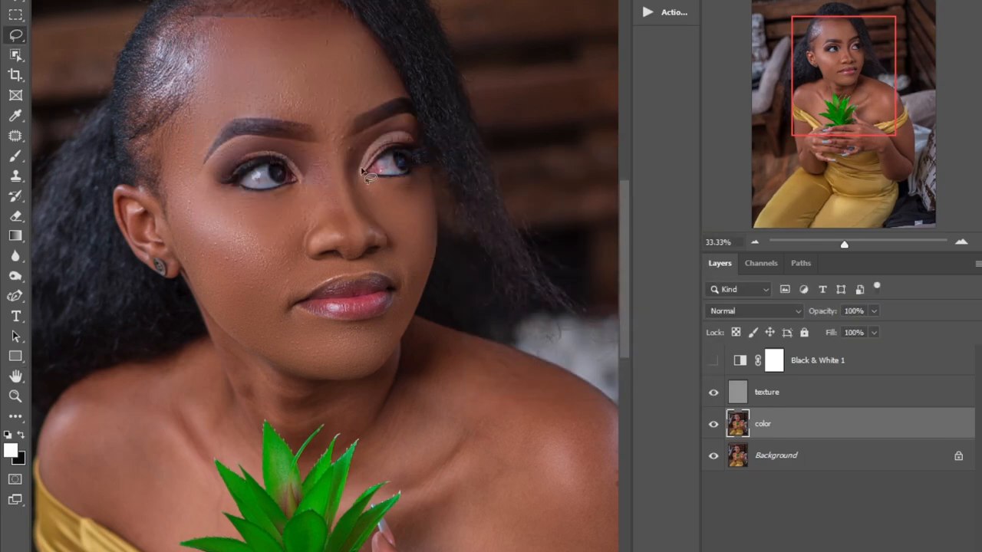
Step: Lasso the skin between the far eye and its eyebrow, apply a 27-pixel Gaussian Blur, and deselect it
{"action": "mouse_move", "coordinate": [348, 146]}
{"action": "left_mouse_down"}
{"action": "mouse_move", "coordinate": [351, 186]}
{"action": "mouse_move", "coordinate": [379, 138]}
{"action": "mouse_move", "coordinate": [417, 133]}
{"action": "mouse_move", "coordinate": [407, 119]}
{"action": "mouse_move", "coordinate": [357, 143]}
{"action": "left_mouse_up"}
{"action": "left_click", "coordinate": [214, 2]}
{"action": "mouse_move", "coordinate": [303, 105]}
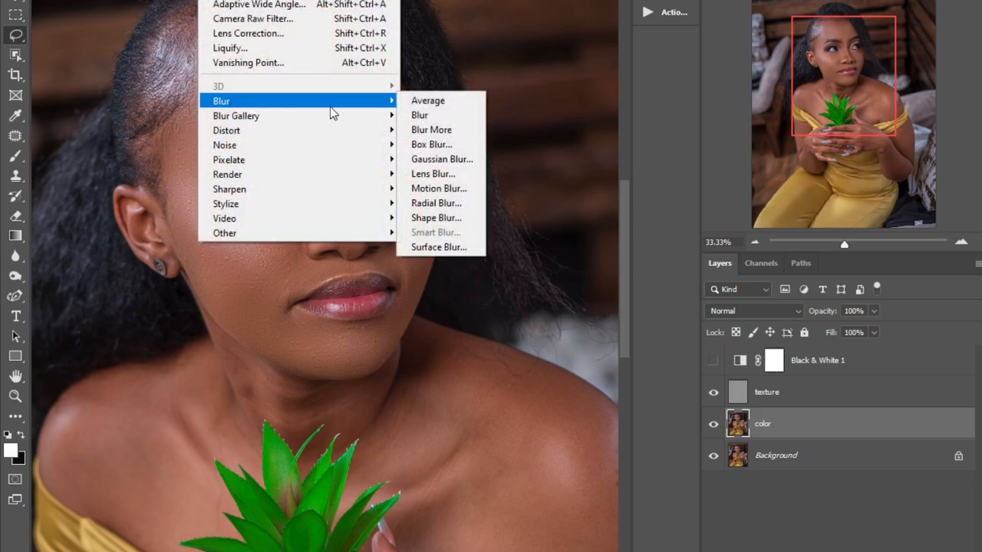
{"action": "left_click", "coordinate": [427, 161]}
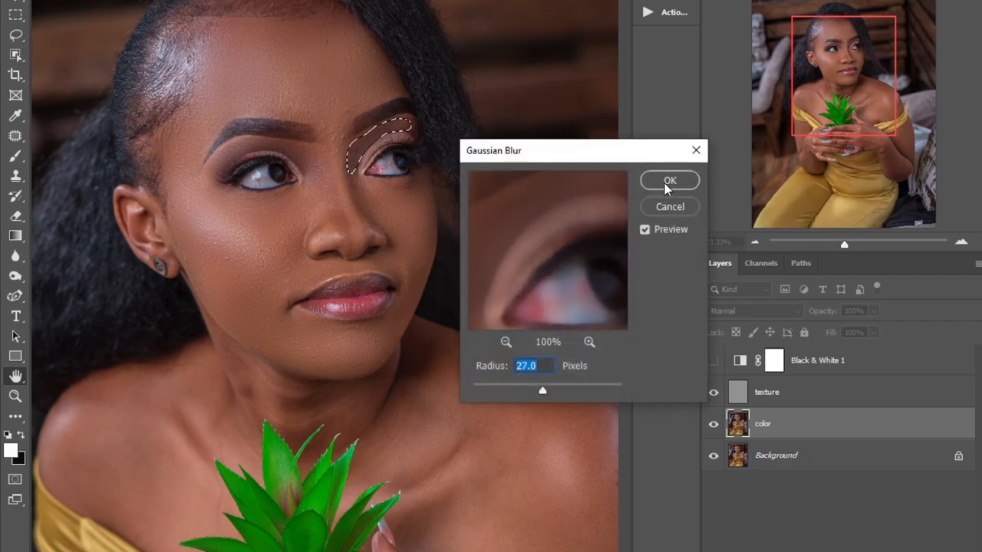
{"action": "left_click", "coordinate": [670, 181]}
{"action": "key", "text": "ctrl+d"}
Step: Lasso the strip above the near eyebrow and between the brows, apply a 27-pixel Gaussian Blur, and deselect it
{"action": "left_click_drag", "start_coordinate": [339, 110], "coordinate": [340, 158]}
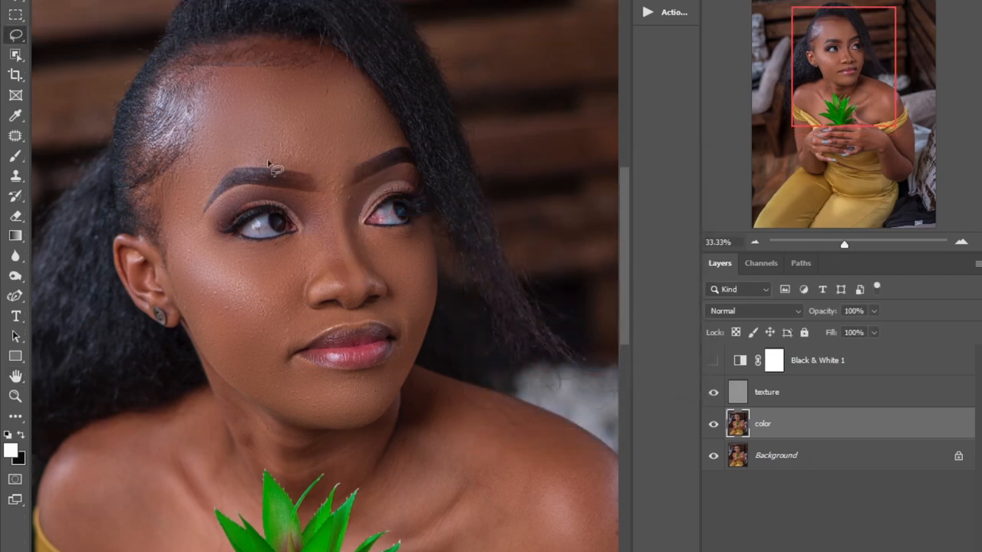
{"action": "mouse_move", "coordinate": [245, 153]}
{"action": "left_mouse_down"}
{"action": "mouse_move", "coordinate": [318, 179]}
{"action": "mouse_move", "coordinate": [331, 202]}
{"action": "mouse_move", "coordinate": [358, 202]}
{"action": "mouse_move", "coordinate": [345, 150]}
{"action": "mouse_move", "coordinate": [293, 148]}
{"action": "left_mouse_up"}
{"action": "left_click", "coordinate": [211, 0]}
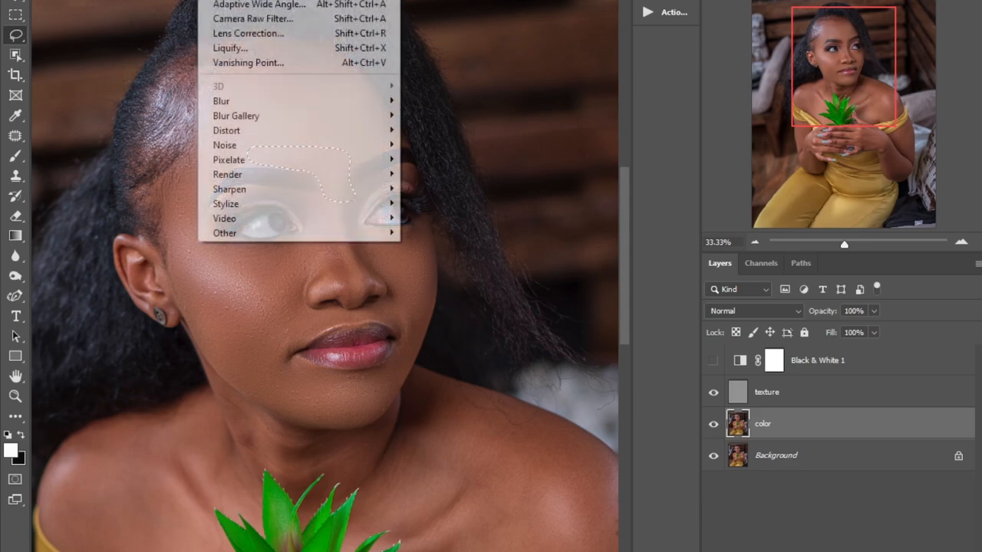
{"action": "mouse_move", "coordinate": [223, 102]}
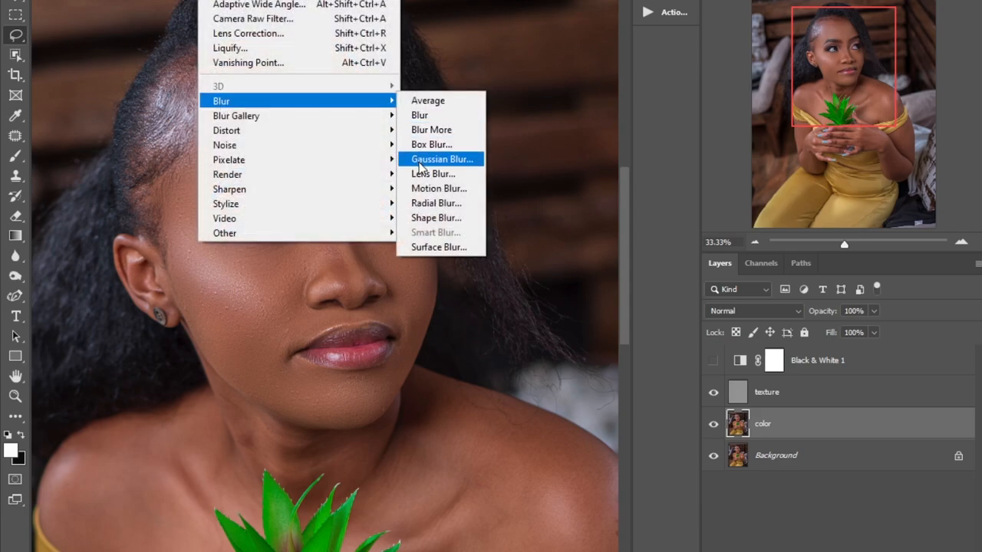
{"action": "left_click", "coordinate": [460, 159]}
{"action": "left_click", "coordinate": [667, 181]}
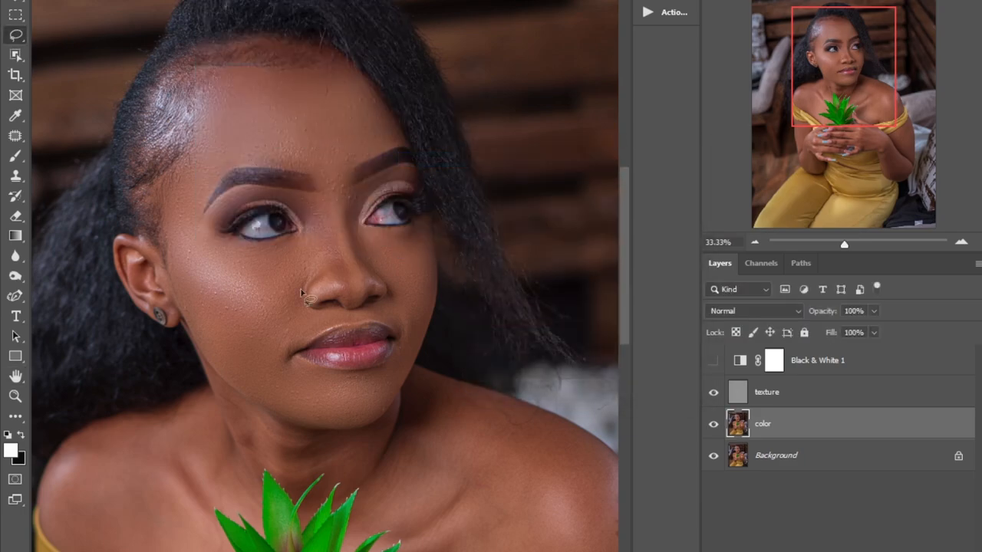
Step: Lasso the near side of the nose bridge, apply a 9.6-pixel Gaussian Blur, and deselect it
{"action": "scroll", "coordinate": [298, 229], "scroll_direction": "down", "scroll_amount": 3}
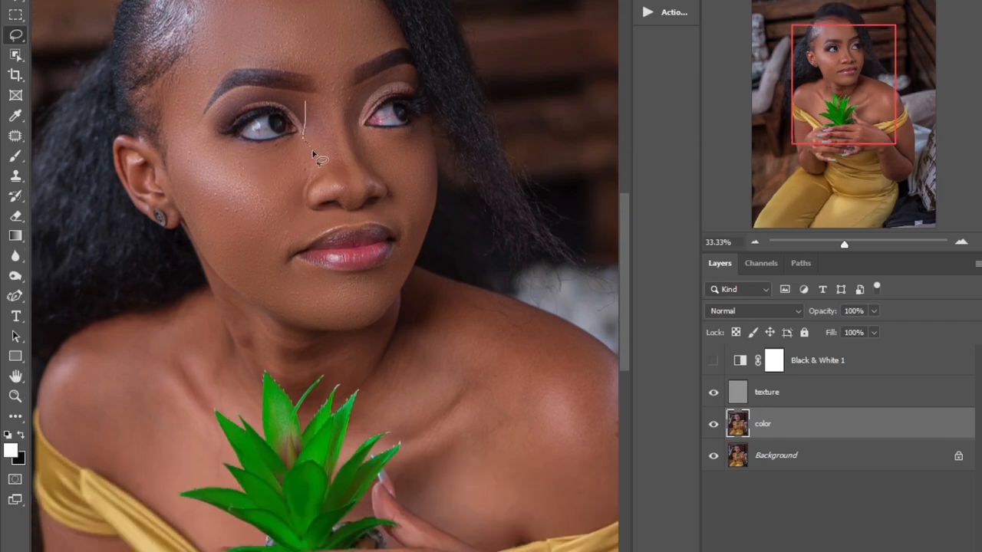
{"action": "mouse_move", "coordinate": [339, 160]}
{"action": "left_mouse_down"}
{"action": "mouse_move", "coordinate": [331, 122]}
{"action": "mouse_move", "coordinate": [305, 101]}
{"action": "left_mouse_up"}
{"action": "left_click", "coordinate": [222, 2]}
{"action": "mouse_move", "coordinate": [248, 103]}
{"action": "left_click", "coordinate": [412, 161]}
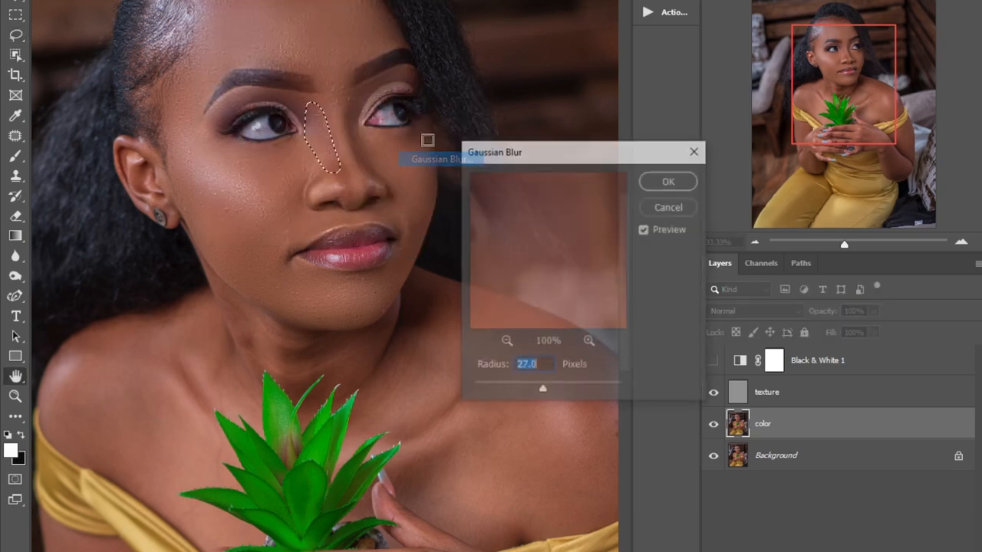
{"action": "left_click_drag", "start_coordinate": [544, 389], "coordinate": [530, 395]}
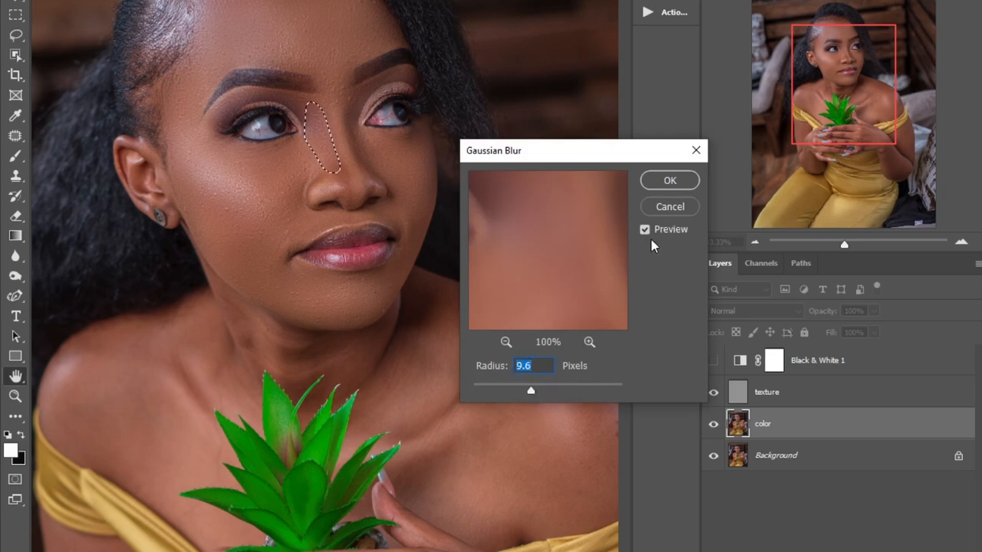
{"action": "left_click", "coordinate": [669, 180]}
{"action": "key", "text": "ctrl+d"}
Step: Outline the chest and far shoulder around the collarbone with the Lasso tool, from the neck down to the dress strap
{"action": "scroll", "coordinate": [338, 122], "scroll_direction": "down", "scroll_amount": 2}
{"action": "scroll", "coordinate": [334, 118], "scroll_direction": "down", "scroll_amount": 3}
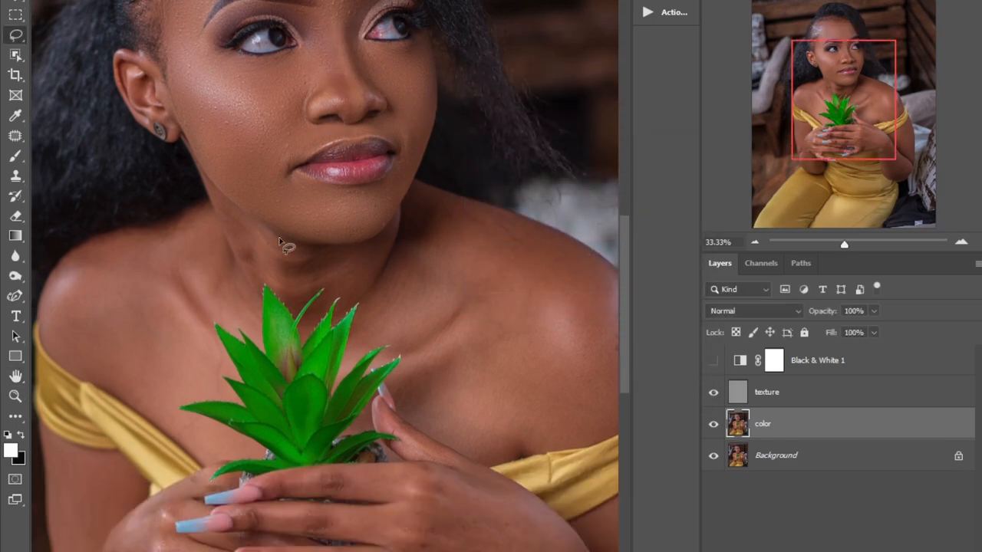
{"action": "scroll", "coordinate": [190, 264], "scroll_direction": "down", "scroll_amount": 3}
{"action": "mouse_move", "coordinate": [411, 146]}
{"action": "left_mouse_down"}
{"action": "mouse_move", "coordinate": [407, 197]}
{"action": "mouse_move", "coordinate": [364, 259]}
{"action": "mouse_move", "coordinate": [363, 282]}
{"action": "mouse_move", "coordinate": [389, 303]}
{"action": "left_mouse_up"}
{"action": "mouse_move", "coordinate": [414, 144]}
{"action": "left_mouse_down"}
{"action": "mouse_move", "coordinate": [366, 275]}
{"action": "mouse_move", "coordinate": [397, 298]}
{"action": "mouse_move", "coordinate": [446, 270]}
{"action": "mouse_move", "coordinate": [473, 237]}
{"action": "mouse_move", "coordinate": [482, 266]}
{"action": "mouse_move", "coordinate": [446, 310]}
{"action": "mouse_move", "coordinate": [417, 317]}
{"action": "mouse_move", "coordinate": [407, 353]}
{"action": "mouse_move", "coordinate": [474, 403]}
{"action": "mouse_move", "coordinate": [500, 408]}
{"action": "mouse_move", "coordinate": [523, 394]}
{"action": "mouse_move", "coordinate": [582, 389]}
{"action": "left_mouse_up"}
{"action": "left_click_drag", "start_coordinate": [620, 333], "coordinate": [610, 251]}
{"action": "left_click_drag", "start_coordinate": [559, 187], "coordinate": [417, 144]}
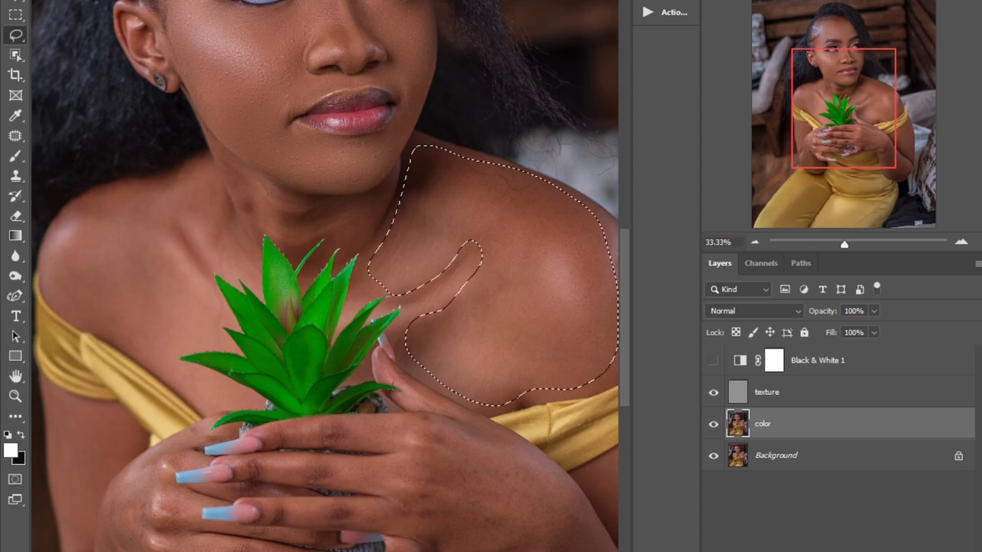
Step: Apply a 27-pixel Gaussian Blur to the selected chest and shoulder and clear the selection
{"action": "left_click", "coordinate": [214, 0]}
{"action": "mouse_move", "coordinate": [236, 103]}
{"action": "left_click", "coordinate": [435, 158]}
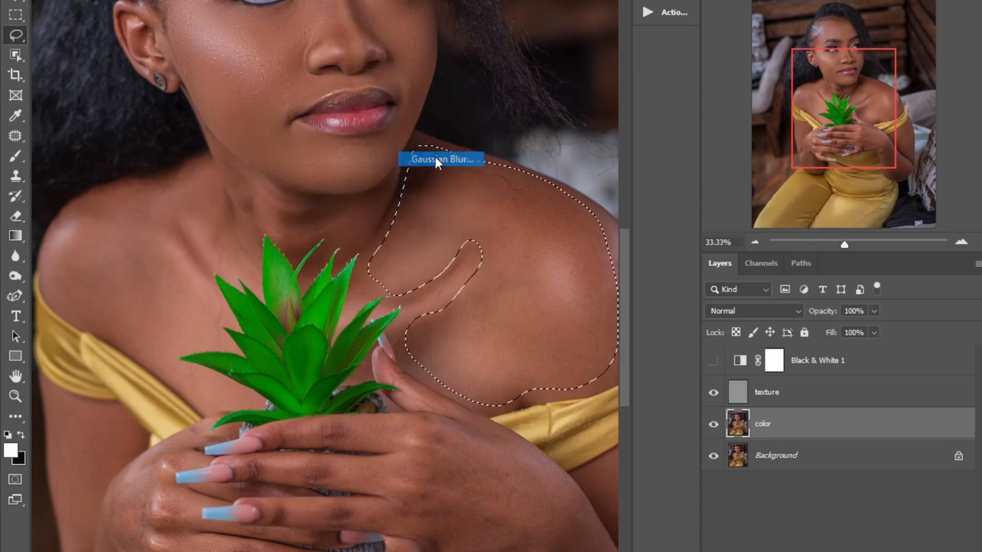
{"action": "type", "text": "27"}
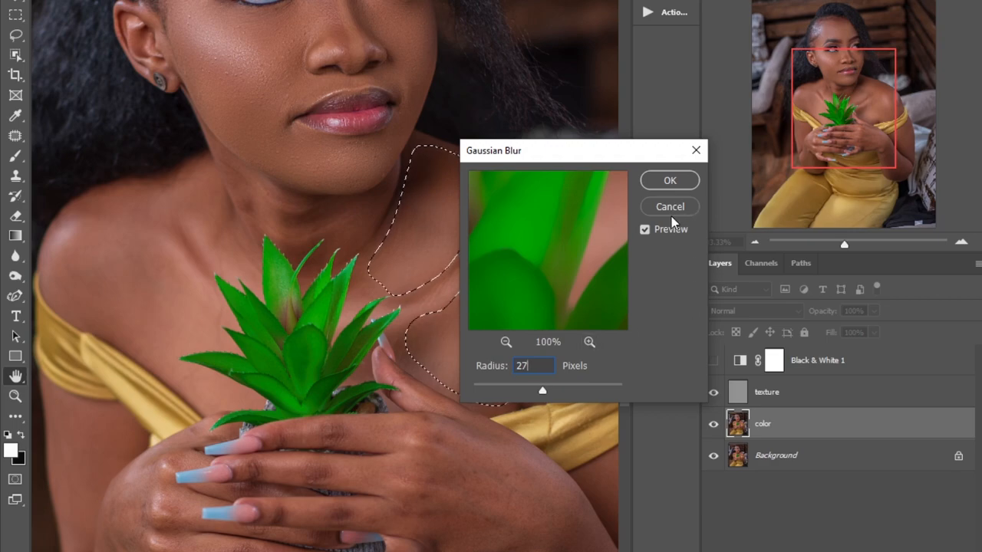
{"action": "left_click", "coordinate": [669, 181]}
{"action": "key", "text": "ctrl+d"}
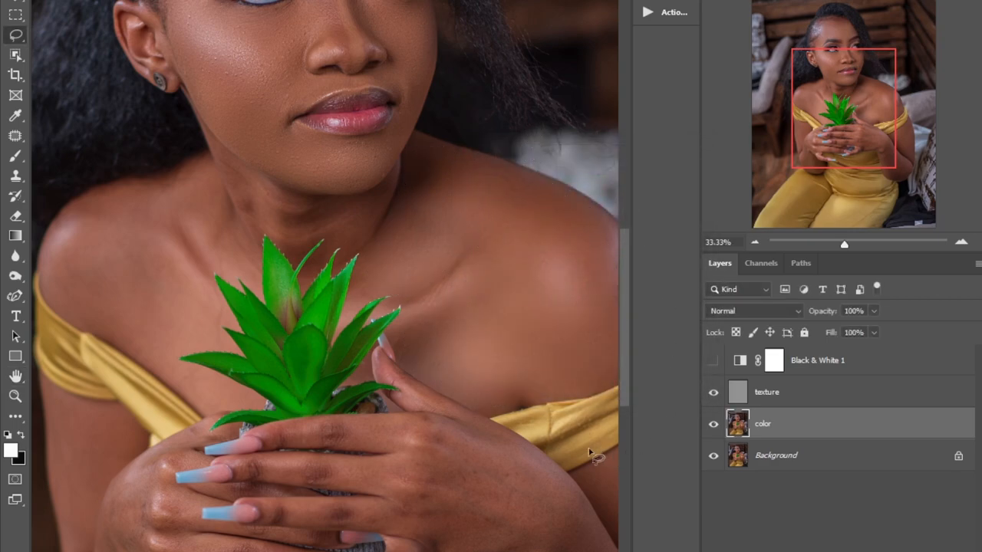
{"action": "scroll", "coordinate": [325, 276], "scroll_direction": "right", "scroll_amount": 3}
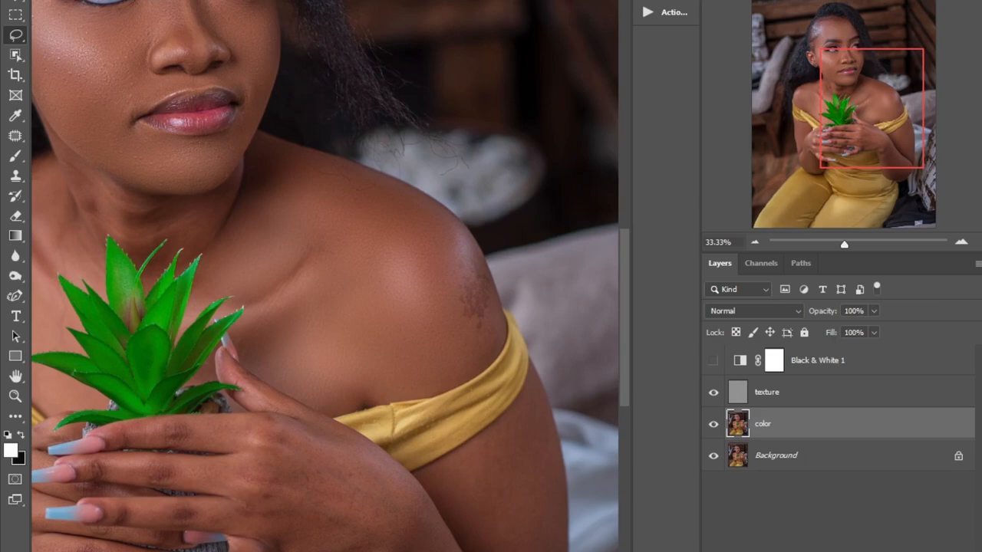
{"action": "left_click_drag", "start_coordinate": [397, 390], "coordinate": [397, 390]}
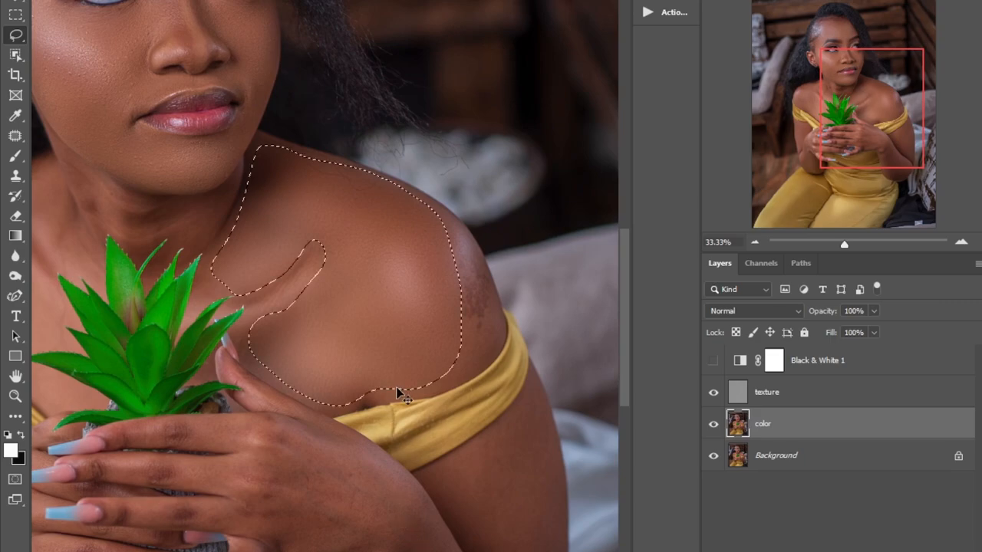
{"action": "key", "text": "ctrl+d"}
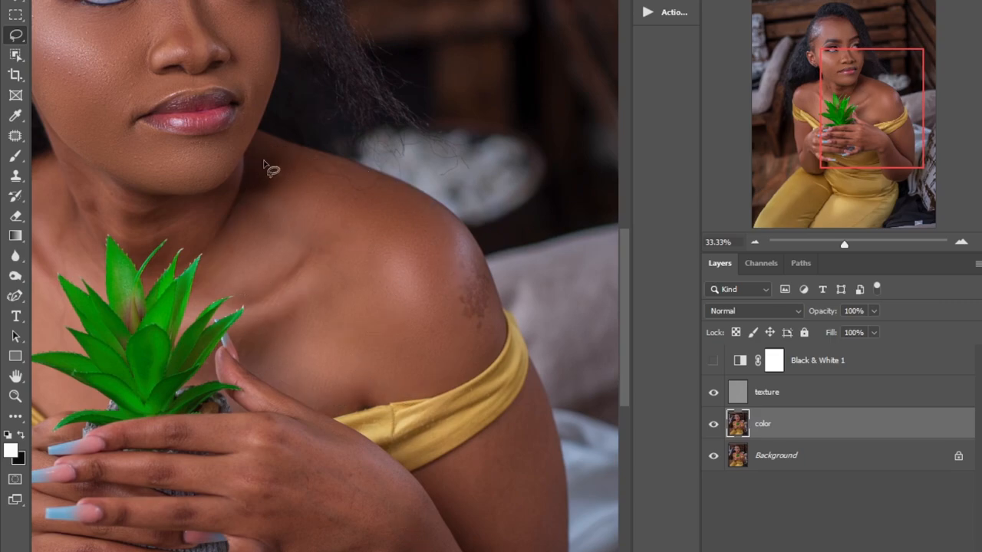
Step: Switch to the Mixer Brush, enlarge its tip, and blend the skin of the chest and collarbone on the color layer
{"action": "right_click", "coordinate": [15, 156]}
{"action": "left_click", "coordinate": [89, 194]}
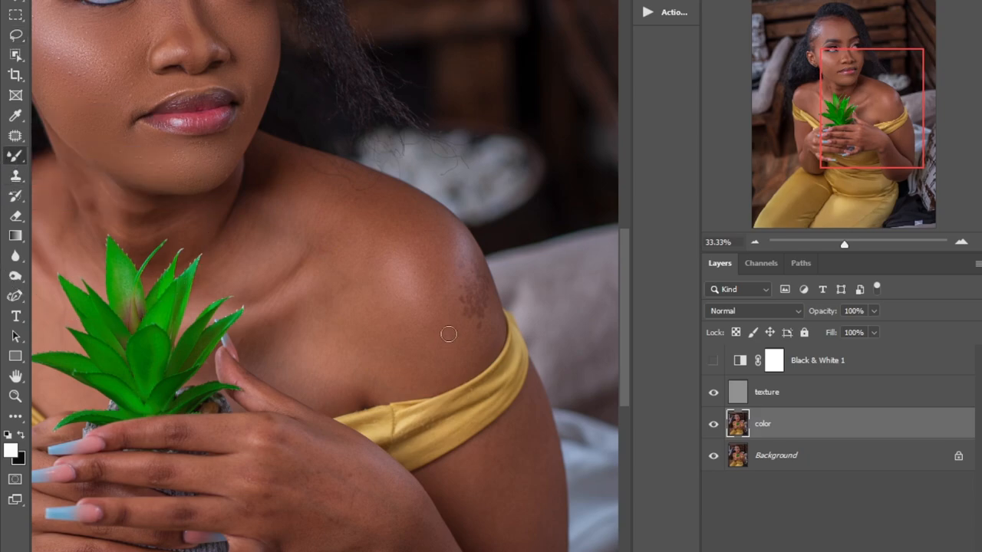
{"action": "key", "text": "bracketright"}
{"action": "key", "text": "bracketright"}
{"action": "key", "text": "bracketright"}
{"action": "key", "text": "bracketright"}
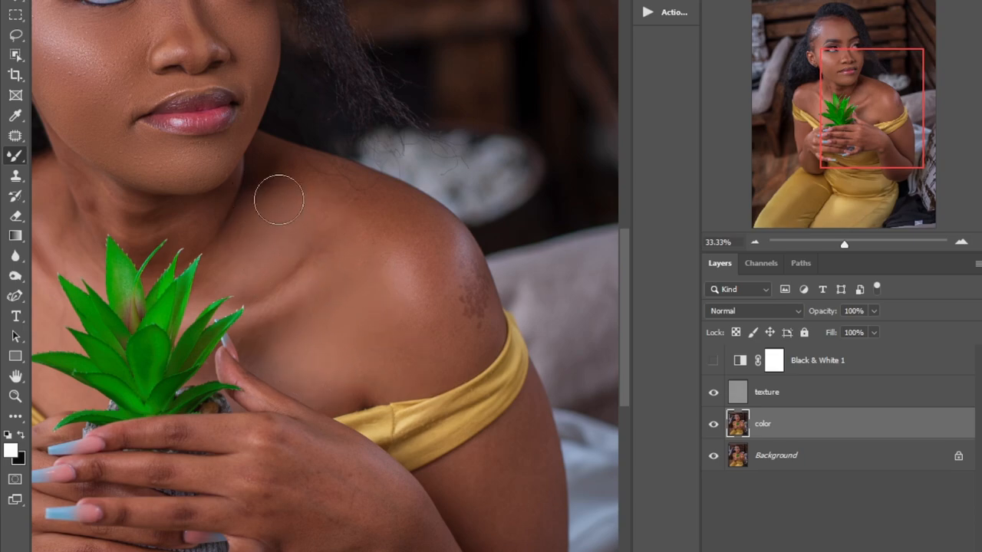
Step: Show the Black & White adjustment as a guide, blend the blotchy patch on the far shoulder with the Mixer Brush, and hide the adjustment
{"action": "left_click", "coordinate": [717, 362]}
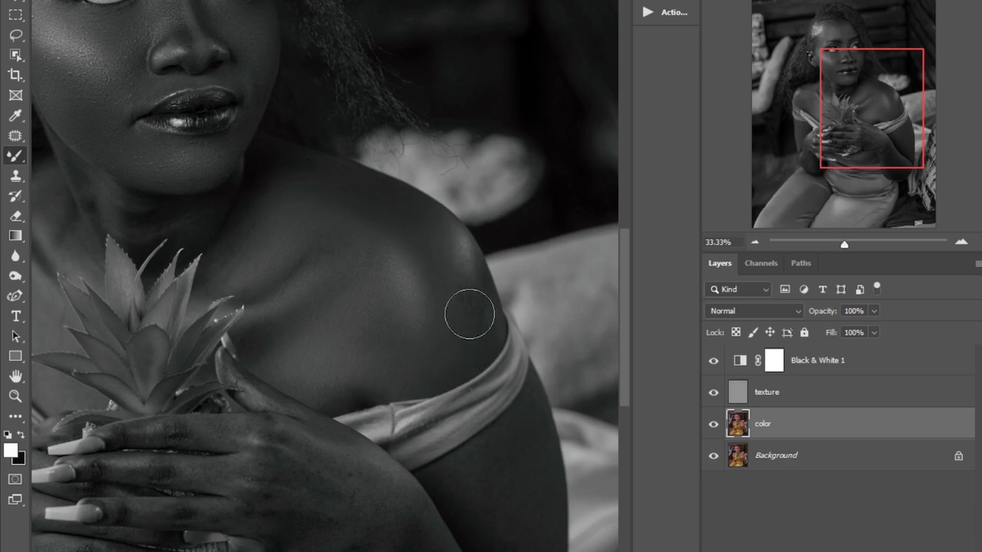
{"action": "scroll", "coordinate": [548, 504], "scroll_direction": "down", "scroll_amount": 2}
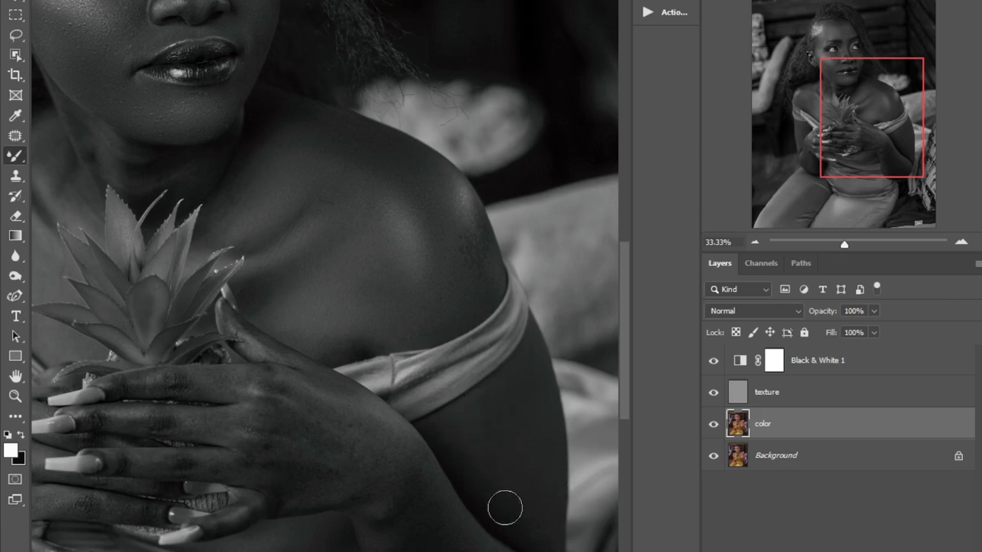
{"action": "left_click", "coordinate": [714, 361]}
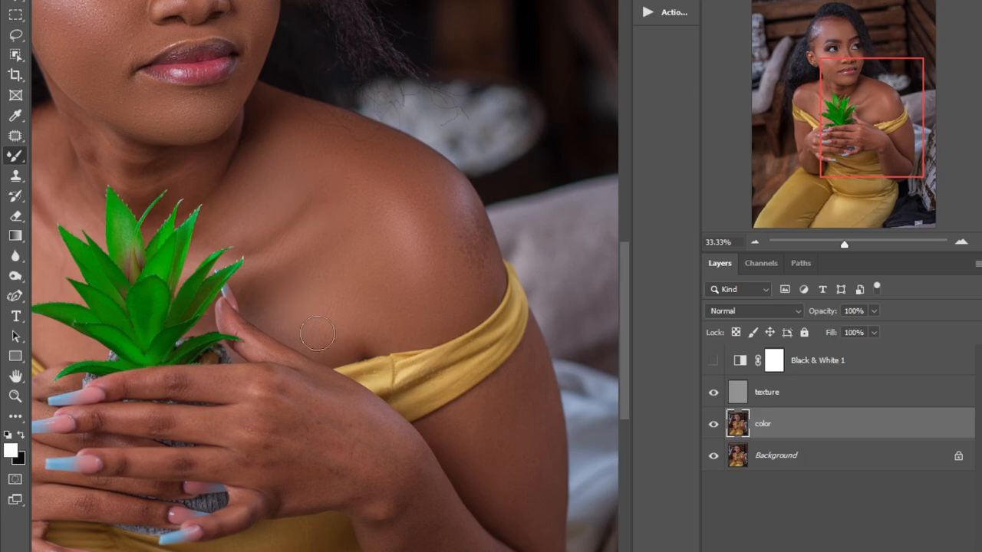
Step: Blend the skin tones on the back of the hand and the forearm with the Mixer Brush and check the whole portrait
{"action": "scroll", "coordinate": [429, 375], "scroll_direction": "down", "scroll_amount": 5}
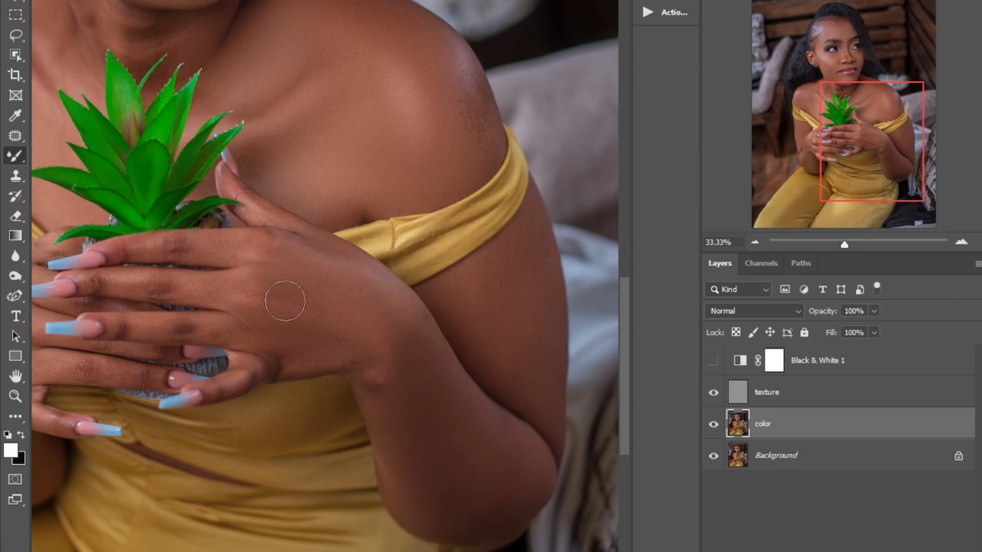
{"action": "key", "text": "ctrl+minus"}
{"action": "key", "text": "ctrl+minus"}
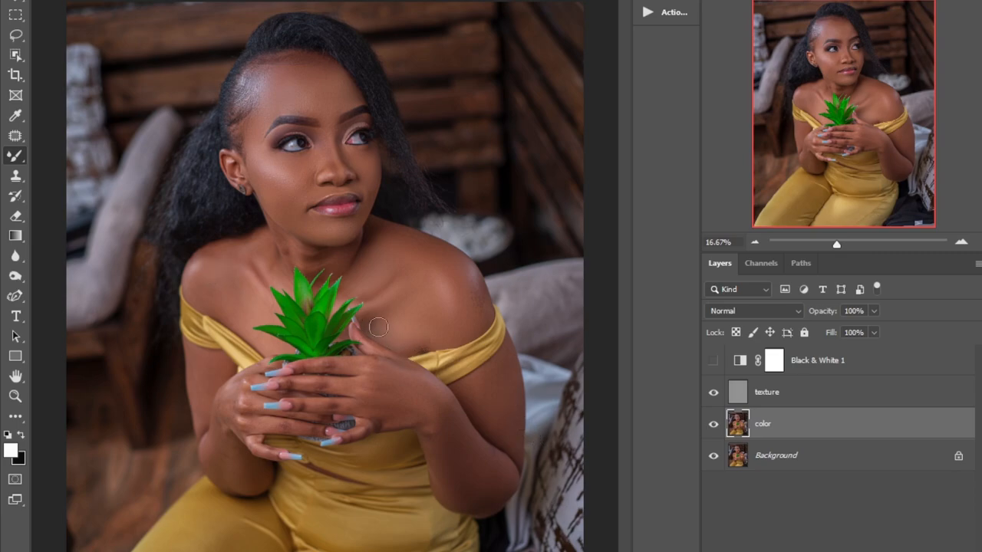
Step: Blend the near shoulder, upper chest and neck on the color layer with the Mixer Brush
{"action": "key", "text": "ctrl+plus"}
{"action": "key", "text": "ctrl+plus"}
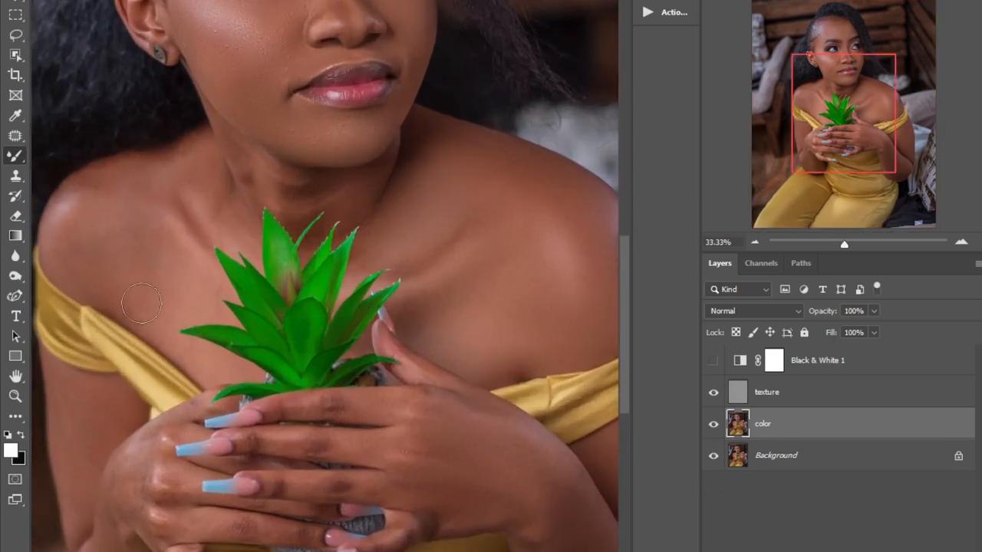
{"action": "scroll", "coordinate": [253, 130], "scroll_direction": "up", "scroll_amount": 3}
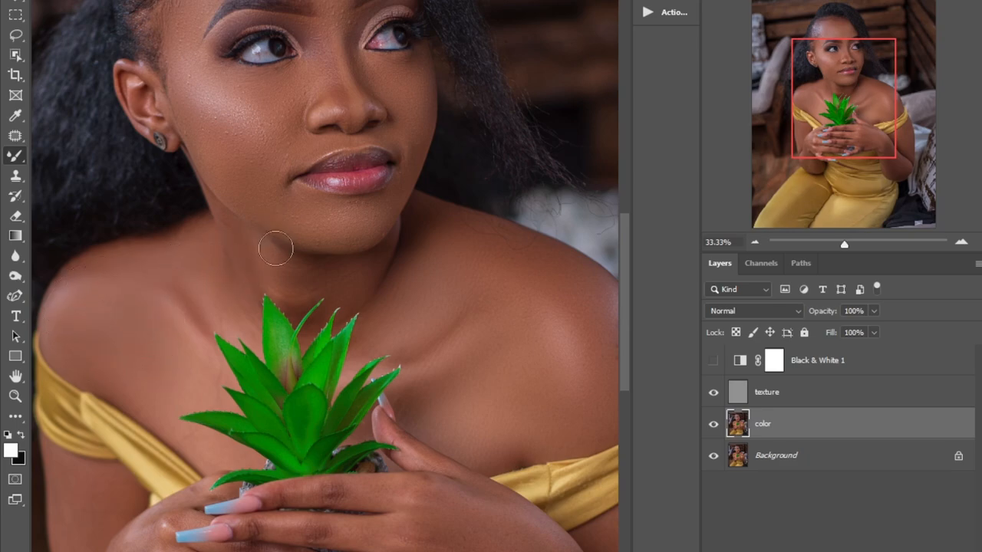
Step: Blend the skin of the face, jaw and neck on the color layer with a smaller Mixer Brush tip
{"action": "key", "text": "bracketleft"}
{"action": "key", "text": "bracketleft"}
{"action": "scroll", "coordinate": [286, 124], "scroll_direction": "up", "scroll_amount": 3}
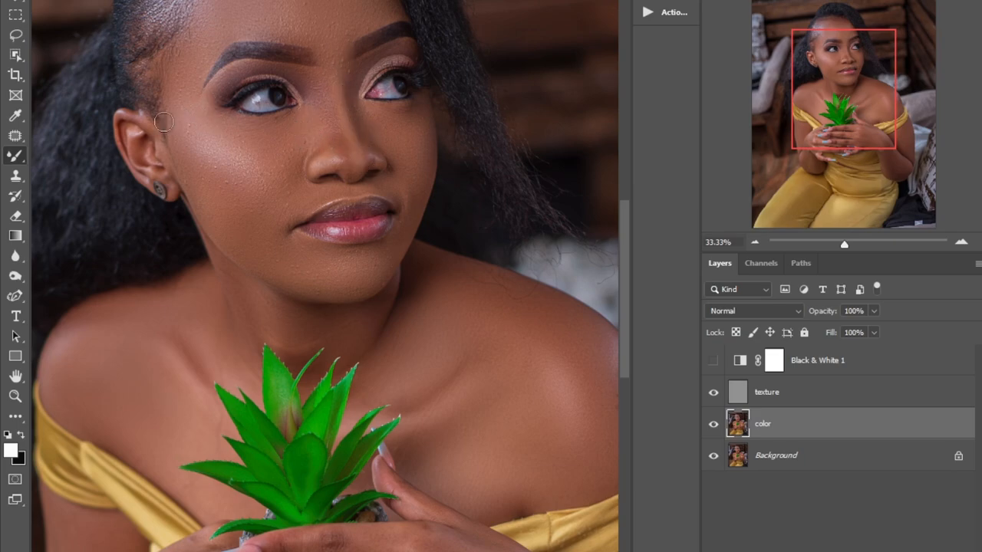
{"action": "scroll", "coordinate": [168, 70], "scroll_direction": "up", "scroll_amount": 5}
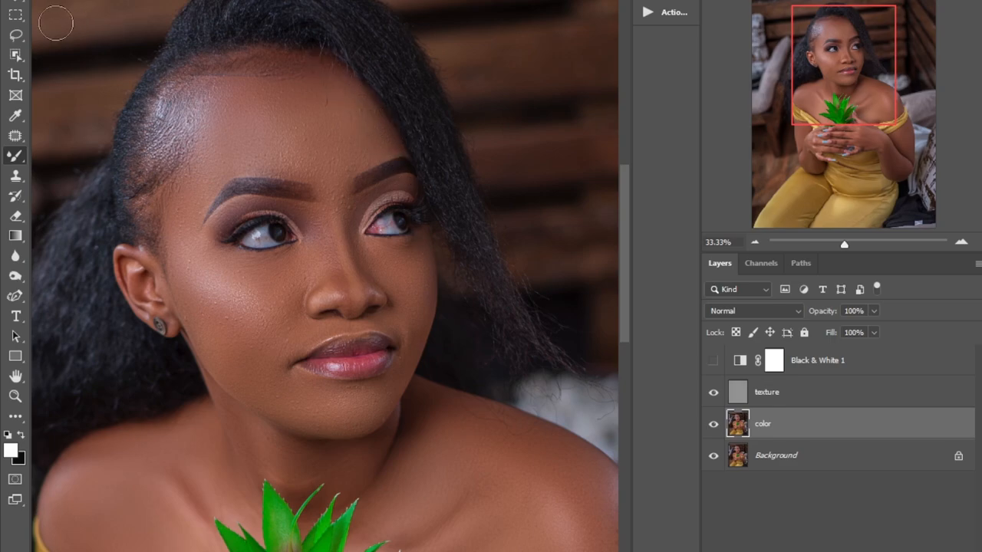
{"action": "scroll", "coordinate": [253, 238], "scroll_direction": "down", "scroll_amount": 3}
{"action": "scroll", "coordinate": [258, 250], "scroll_direction": "down", "scroll_amount": 2}
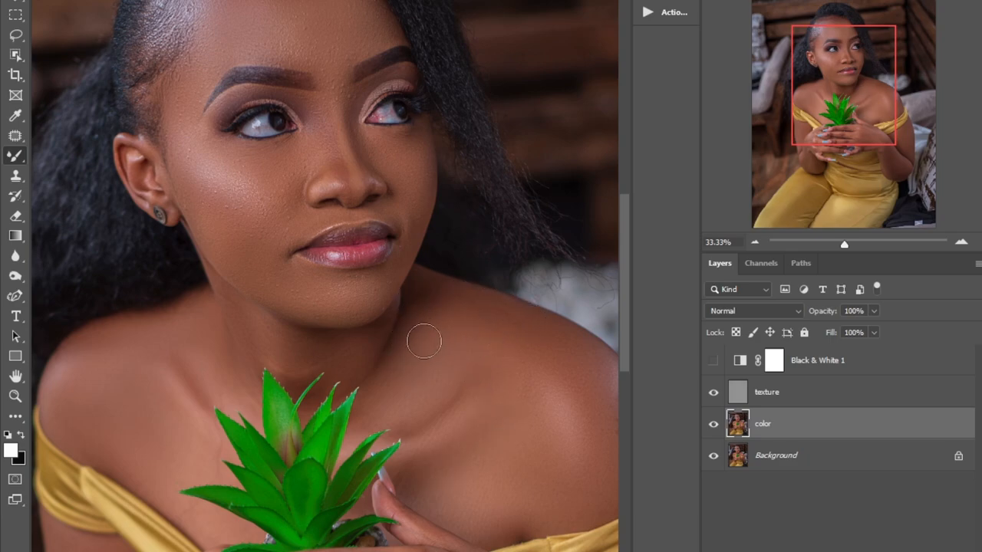
{"action": "scroll", "coordinate": [383, 337], "scroll_direction": "down", "scroll_amount": 3}
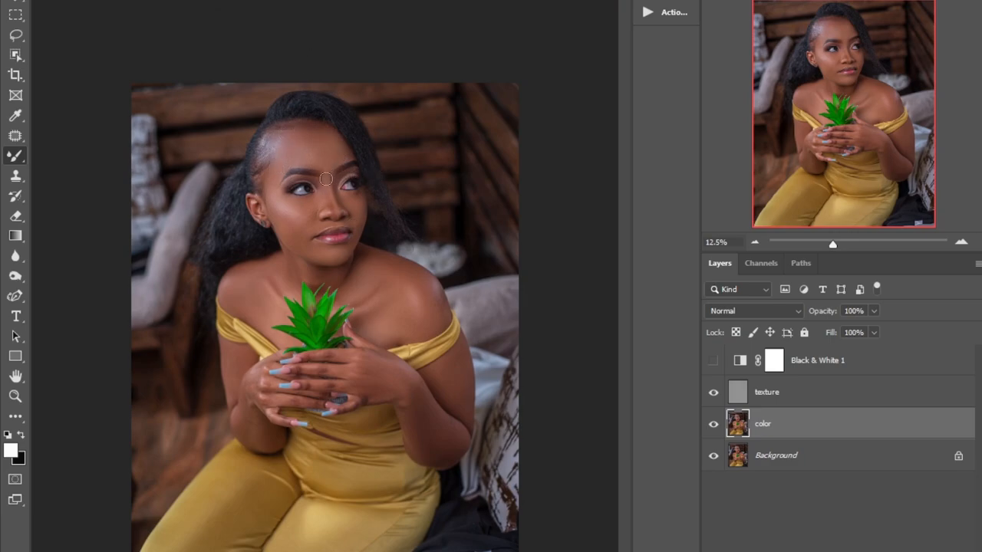
{"action": "scroll", "coordinate": [433, 399], "scroll_direction": "up", "scroll_amount": 3}
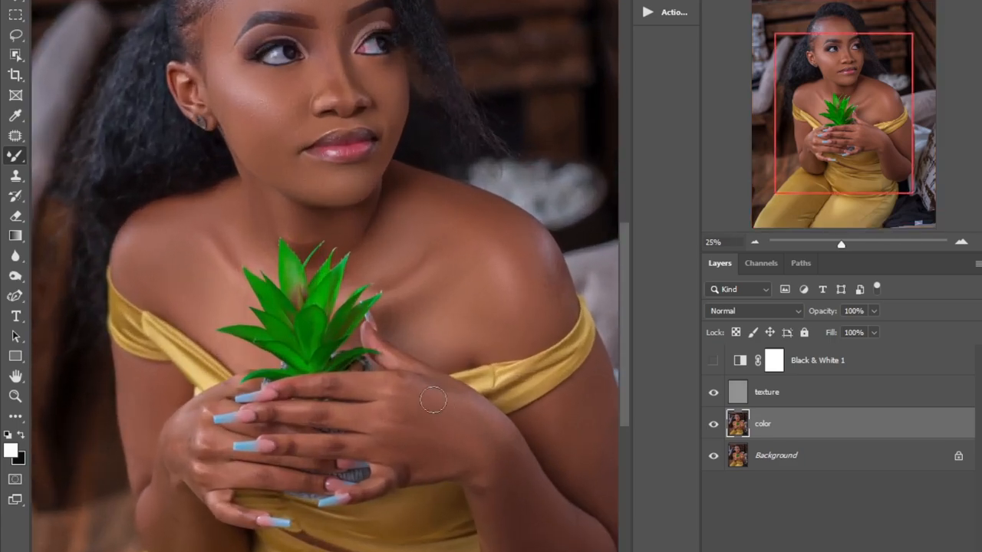
Step: Blend the near elbow, forearm and back of the hand with the Mixer Brush, adjusting its tip size
{"action": "scroll", "coordinate": [414, 384], "scroll_direction": "down", "scroll_amount": 3}
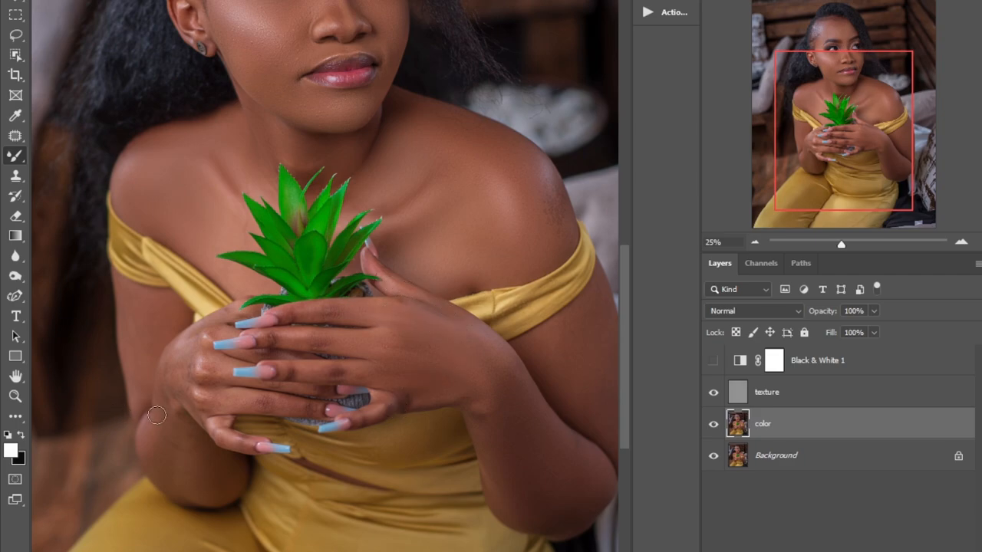
{"action": "key", "text": "bracketright"}
{"action": "key", "text": "bracketright"}
{"action": "key", "text": "bracketright"}
{"action": "key", "text": "bracketleft"}
{"action": "key", "text": "bracketleft"}
{"action": "key", "text": "bracketleft"}
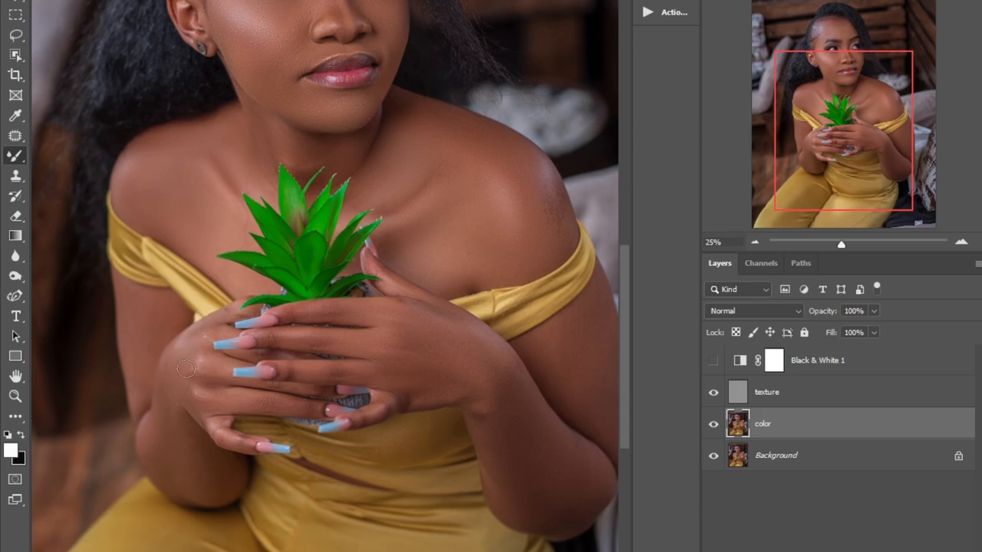
Step: Make the texture layer active and switch to the Clone Stamp tool for work on the face
{"action": "scroll", "coordinate": [314, 307], "scroll_direction": "up", "scroll_amount": 2}
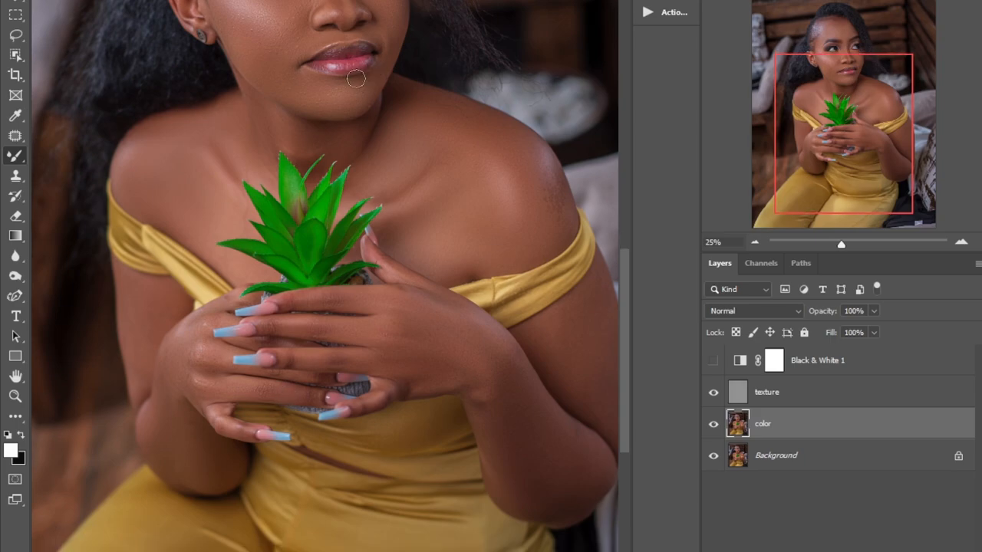
{"action": "scroll", "coordinate": [307, 175], "scroll_direction": "up", "scroll_amount": 2}
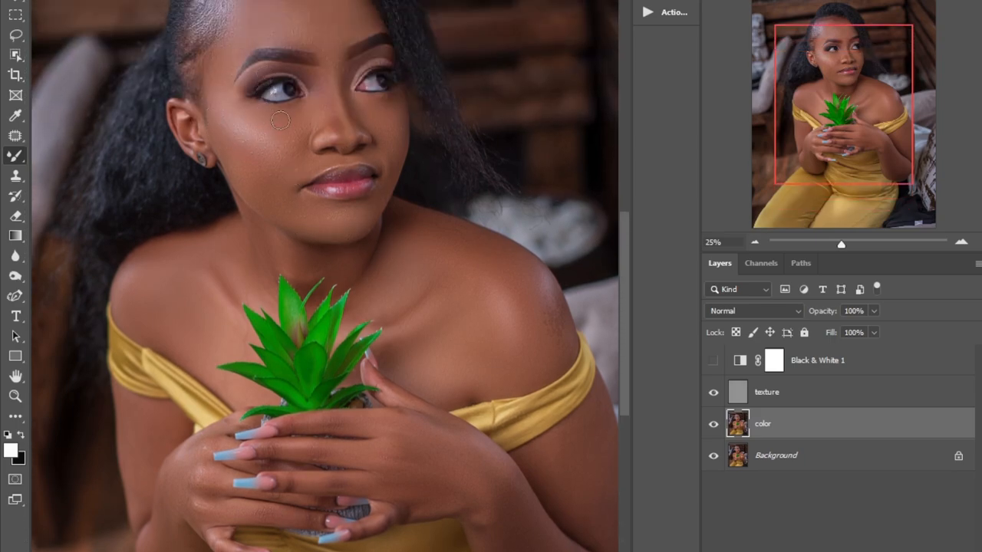
{"action": "key", "text": "ctrl+plus"}
{"action": "key", "text": "ctrl+plus"}
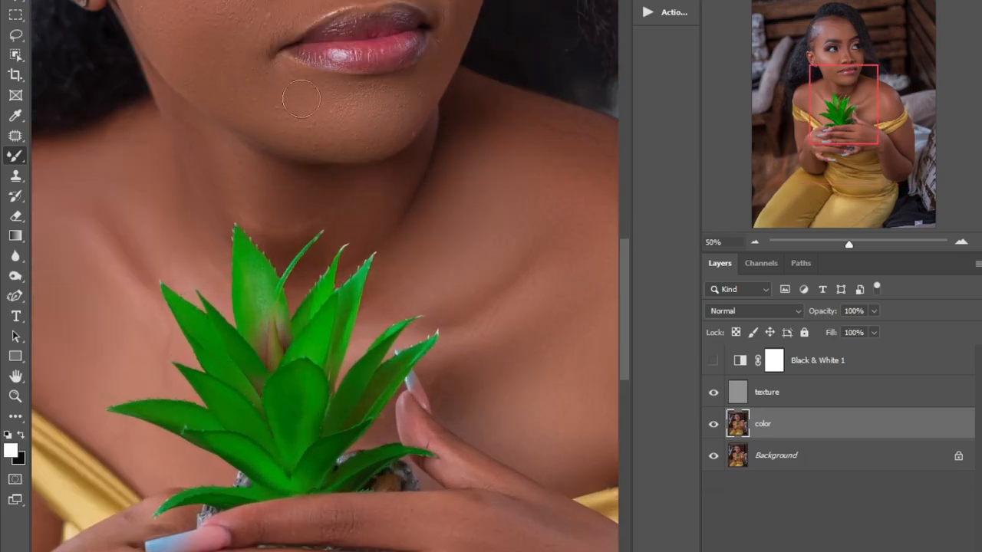
{"action": "scroll", "coordinate": [331, 95], "scroll_direction": "up", "scroll_amount": 1}
{"action": "scroll", "coordinate": [331, 95], "scroll_direction": "up", "scroll_amount": 3}
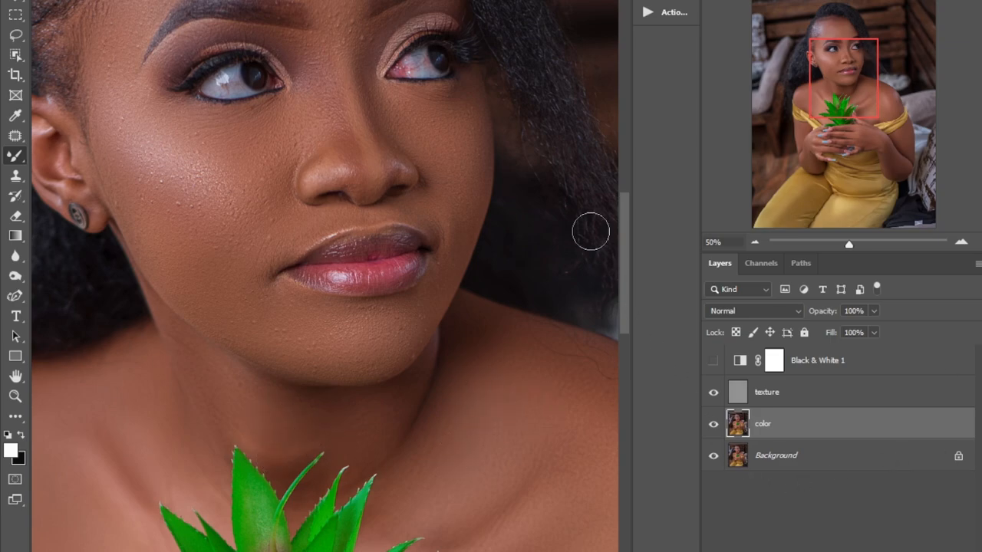
{"action": "right_click", "coordinate": [17, 138]}
{"action": "left_click", "coordinate": [760, 396]}
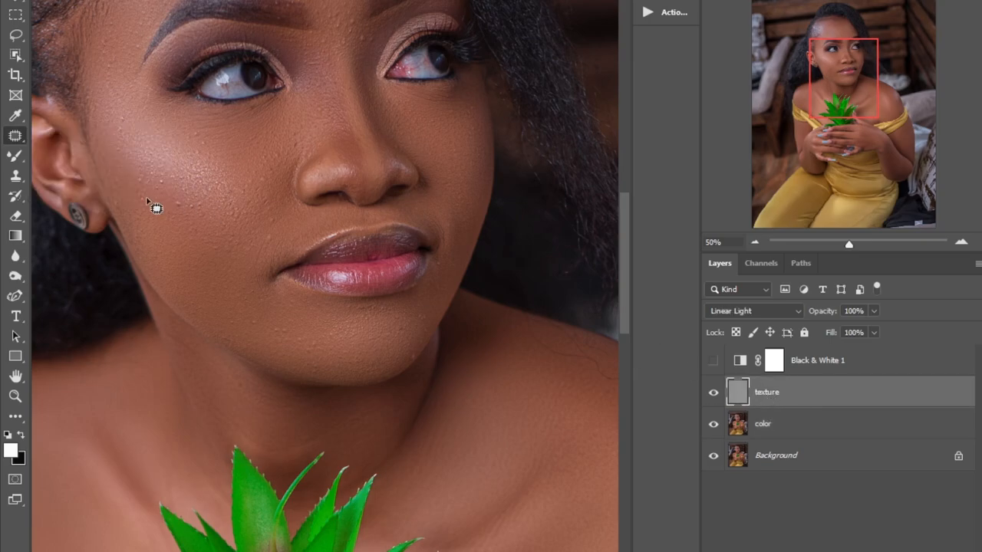
{"action": "right_click", "coordinate": [19, 138]}
{"action": "left_click", "coordinate": [13, 183]}
{"action": "right_click", "coordinate": [13, 182]}
{"action": "left_click", "coordinate": [77, 173]}
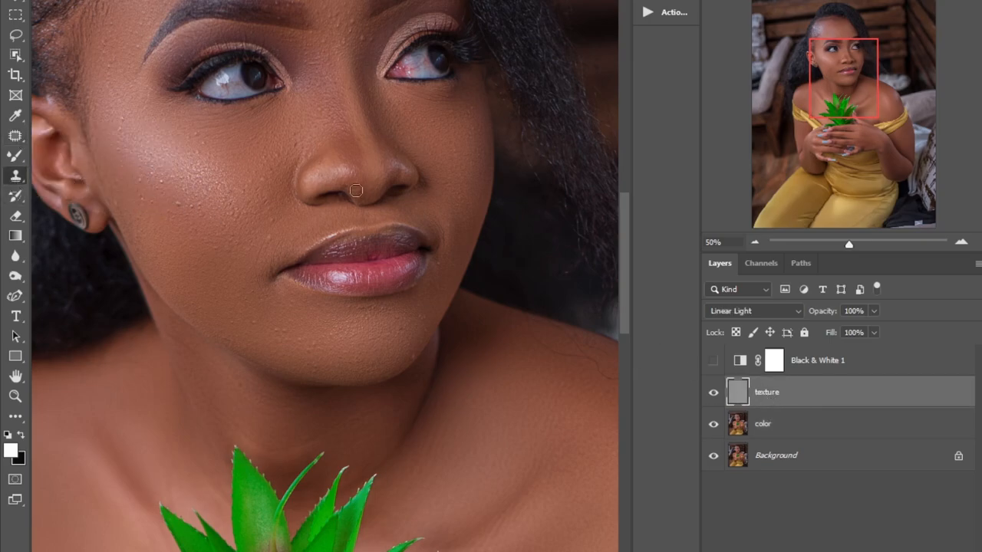
Step: Clone smooth skin texture over the bumps on the cheek, beside the nose and mouth, and near the chin
{"action": "left_click", "coordinate": [178, 217], "text": "alt"}
{"action": "left_click_drag", "start_coordinate": [220, 231], "coordinate": [213, 232]}
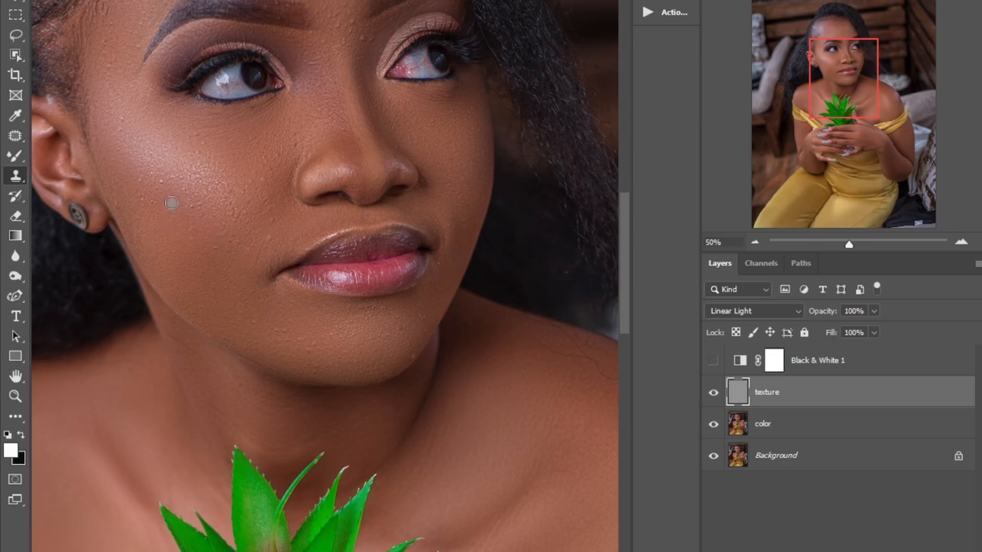
{"action": "left_click", "coordinate": [276, 222], "text": "alt"}
{"action": "left_click_drag", "start_coordinate": [309, 237], "coordinate": [294, 232]}
{"action": "left_click", "coordinate": [268, 237], "text": "alt"}
{"action": "left_click", "coordinate": [288, 235]}
{"action": "left_click", "coordinate": [272, 203], "text": "alt"}
{"action": "left_click", "coordinate": [237, 270], "text": "alt"}
{"action": "left_click_drag", "start_coordinate": [278, 332], "coordinate": [285, 335]}
{"action": "left_click", "coordinate": [303, 332], "text": "alt"}
Step: Clone clean texture over the bumps below the near eye and along the outer cheek
{"action": "scroll", "coordinate": [450, 191], "scroll_direction": "up", "scroll_amount": 2}
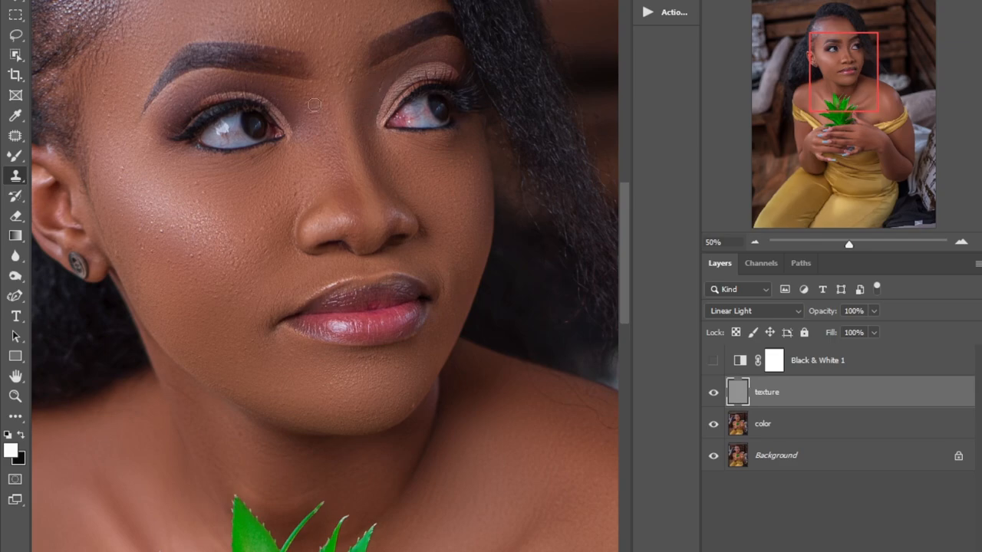
{"action": "left_click", "coordinate": [316, 130], "text": "alt"}
{"action": "left_click", "coordinate": [238, 153]}
{"action": "left_click_drag", "start_coordinate": [194, 185], "coordinate": [197, 188]}
{"action": "left_click_drag", "start_coordinate": [160, 231], "coordinate": [162, 239]}
{"action": "left_click", "coordinate": [152, 277], "text": "alt"}
{"action": "left_click", "coordinate": [154, 277]}
{"action": "left_click", "coordinate": [167, 264], "text": "alt"}
{"action": "left_click", "coordinate": [149, 245], "text": "alt"}
{"action": "left_click_drag", "start_coordinate": [141, 235], "coordinate": [146, 230]}
Step: Clone clean texture over the bumps in the middle of the cheek, toward the nose
{"action": "left_click", "coordinate": [239, 282], "text": "alt"}
{"action": "left_click", "coordinate": [230, 264]}
{"action": "left_click", "coordinate": [239, 288], "text": "alt"}
{"action": "left_click", "coordinate": [221, 294]}
{"action": "left_click", "coordinate": [263, 250], "text": "alt"}
{"action": "left_click", "coordinate": [267, 237]}
{"action": "left_click", "coordinate": [261, 229], "text": "alt"}
{"action": "left_click", "coordinate": [245, 233]}
{"action": "left_click", "coordinate": [194, 260], "text": "alt"}
Step: Clone away the bumps on the forehead and near temple on the texture layer
{"action": "scroll", "coordinate": [289, 221], "scroll_direction": "up", "scroll_amount": 3}
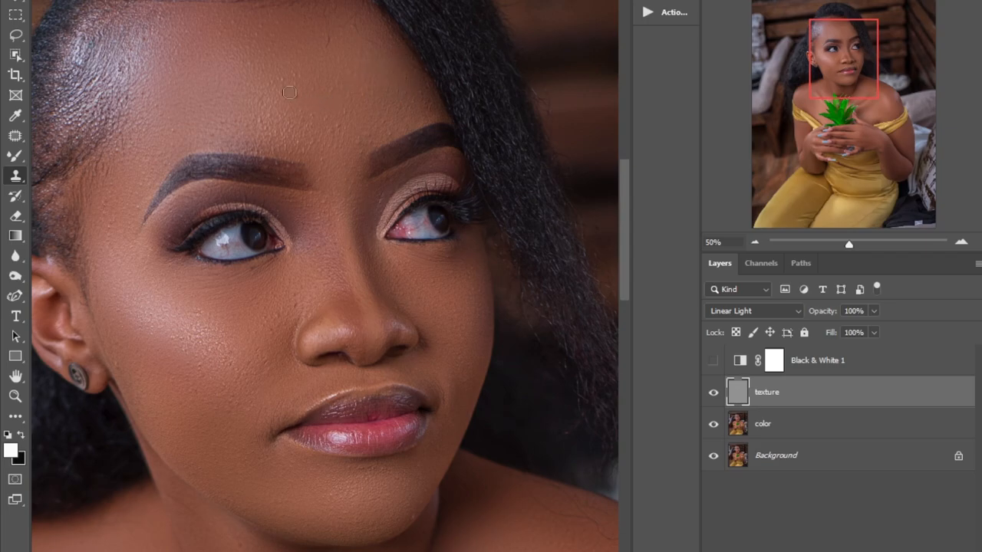
{"action": "left_click", "coordinate": [311, 110]}
{"action": "left_click", "coordinate": [341, 130]}
{"action": "left_click", "coordinate": [358, 139]}
{"action": "left_click", "coordinate": [173, 133]}
{"action": "left_click", "coordinate": [164, 230]}
{"action": "left_click", "coordinate": [156, 247]}
Step: Clone fresh skin texture over the rough spots on the lower forehead, between and above the eyebrows
{"action": "left_click", "coordinate": [321, 156]}
{"action": "left_click", "coordinate": [334, 149], "text": "alt"}
{"action": "left_click", "coordinate": [339, 164]}
{"action": "left_click", "coordinate": [369, 144], "text": "alt"}
{"action": "left_click", "coordinate": [375, 136]}
{"action": "left_click", "coordinate": [422, 108], "text": "alt"}
{"action": "left_click", "coordinate": [373, 140]}
{"action": "left_click", "coordinate": [355, 240]}
{"action": "key", "text": "ctrl+z"}
{"action": "left_click_drag", "start_coordinate": [415, 497], "coordinate": [415, 509]}
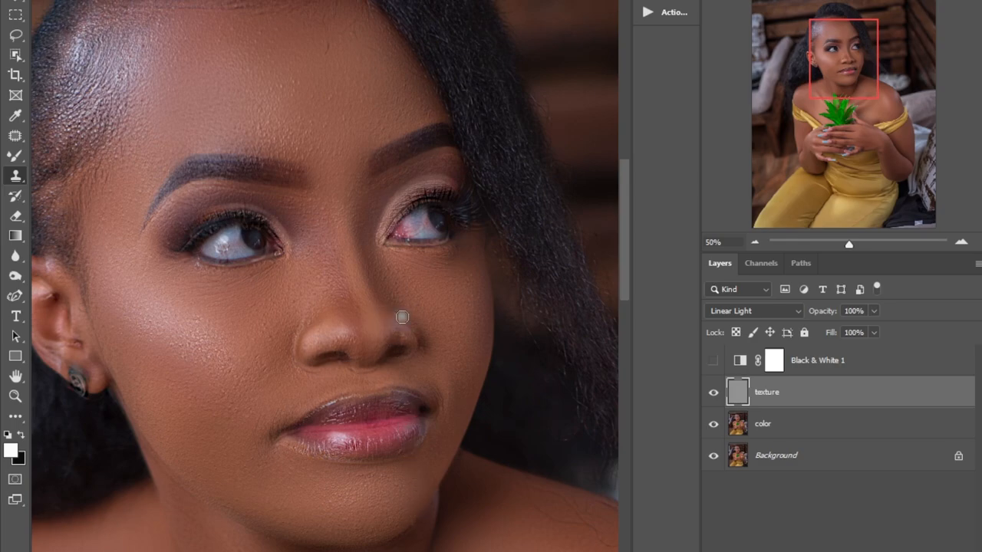
{"action": "key", "text": "ctrl+z"}
{"action": "key", "text": "ctrl+z"}
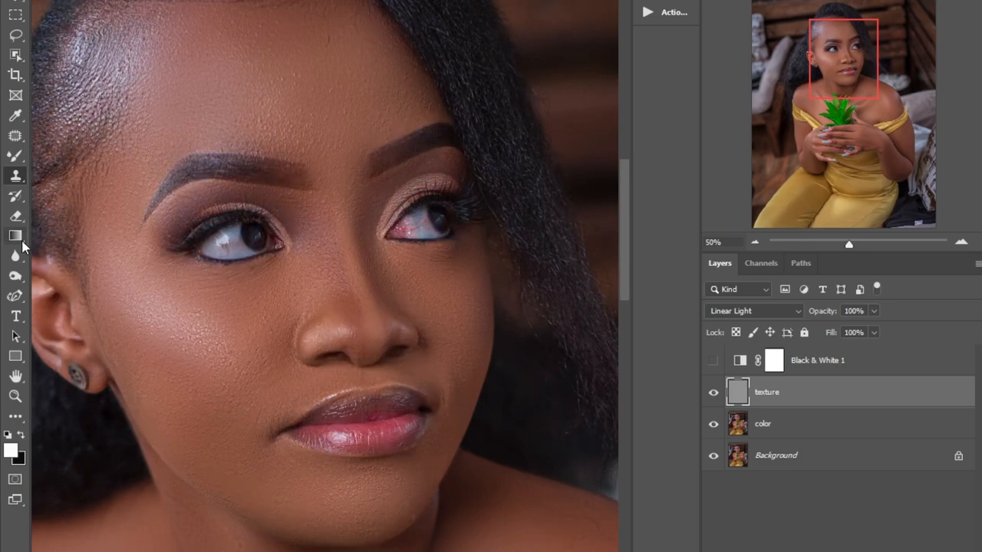
Step: Clone clean texture over the remaining bumps on the chin, nose and cheek, checking the portrait at several magnifications
{"action": "left_click", "coordinate": [396, 513], "text": "alt"}
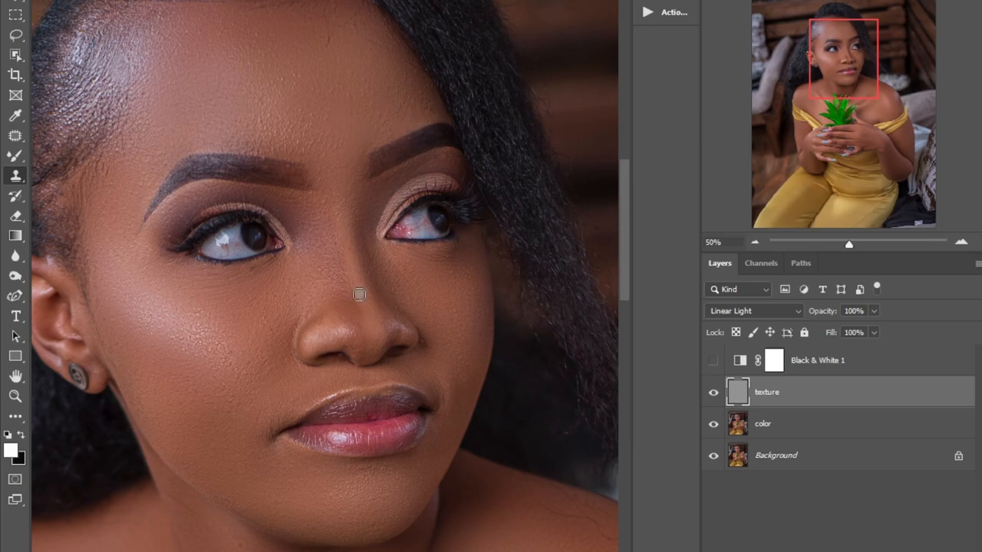
{"action": "key", "text": "ctrl+minus"}
{"action": "key", "text": "ctrl+minus"}
{"action": "key", "text": "ctrl+minus"}
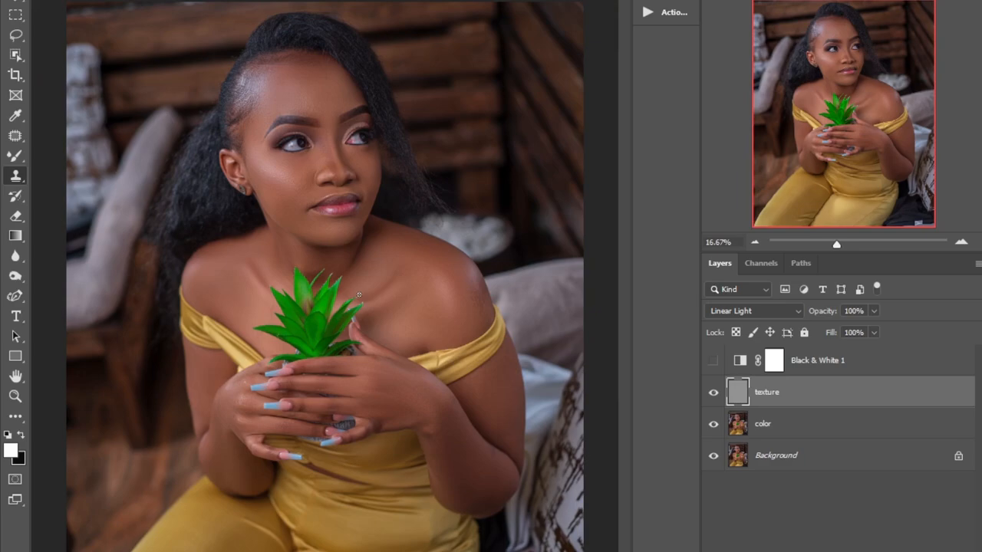
{"action": "key", "text": "ctrl+plus"}
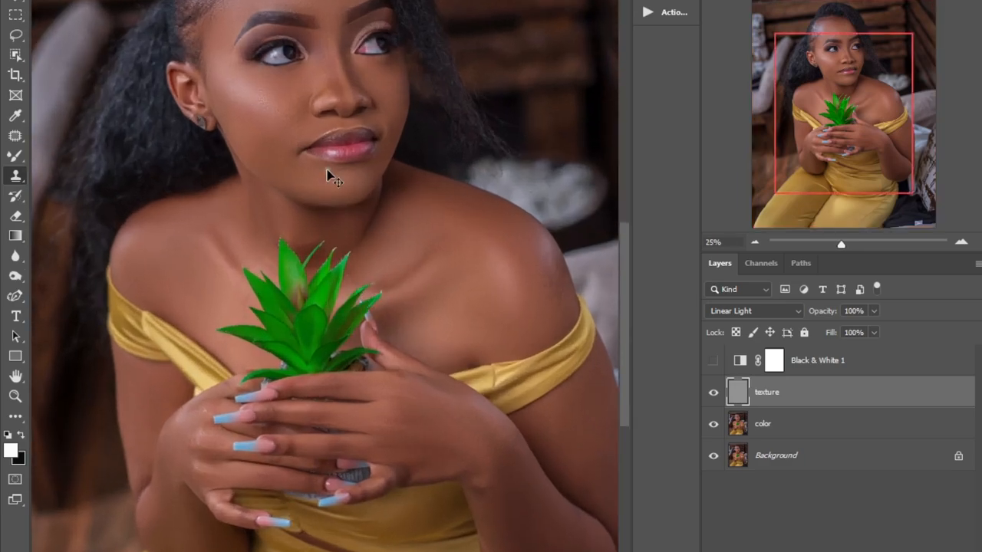
{"action": "key", "text": "ctrl+plus"}
{"action": "scroll", "coordinate": [327, 170], "scroll_direction": "up", "scroll_amount": 2}
{"action": "scroll", "coordinate": [327, 170], "scroll_direction": "up", "scroll_amount": 3}
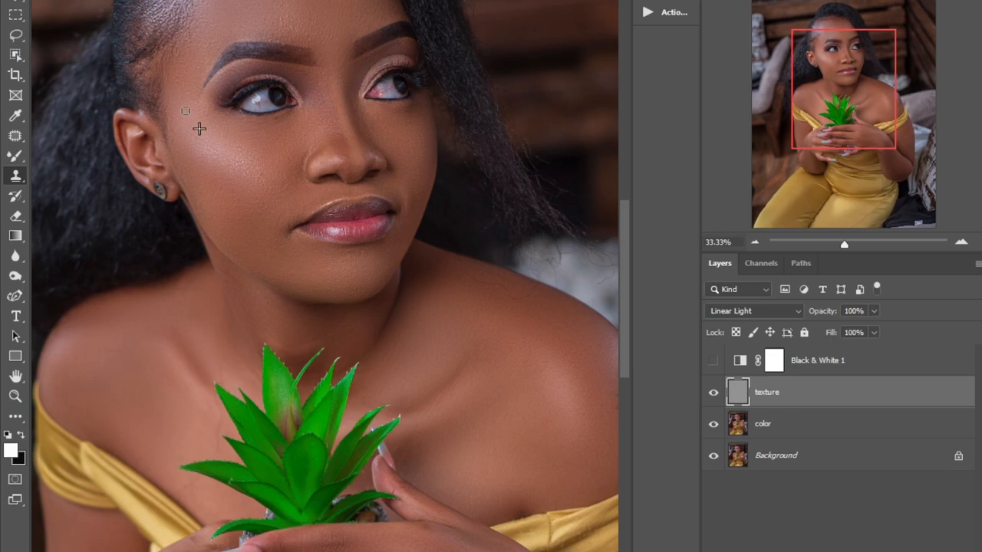
{"action": "scroll", "coordinate": [194, 121], "scroll_direction": "up", "scroll_amount": 1}
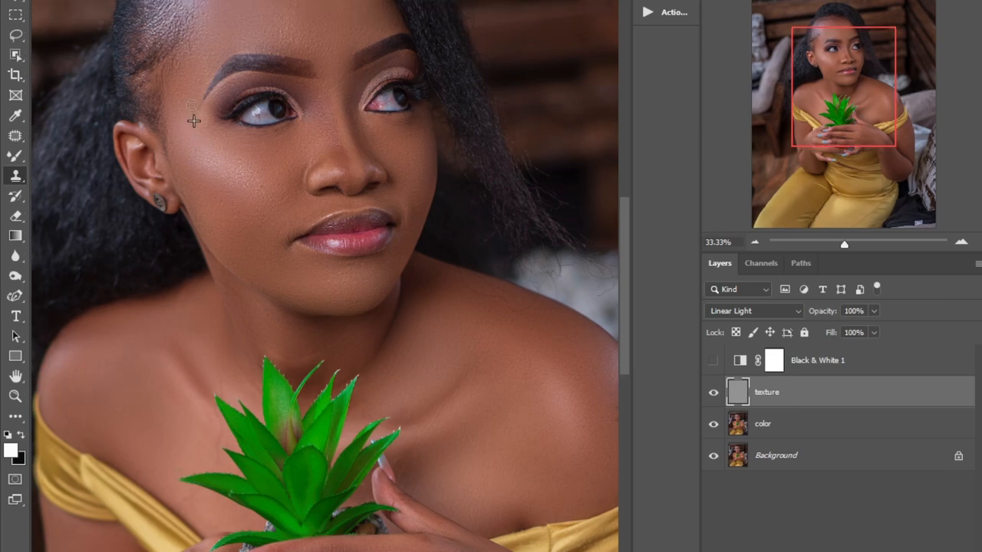
{"action": "scroll", "coordinate": [194, 122], "scroll_direction": "up", "scroll_amount": 4}
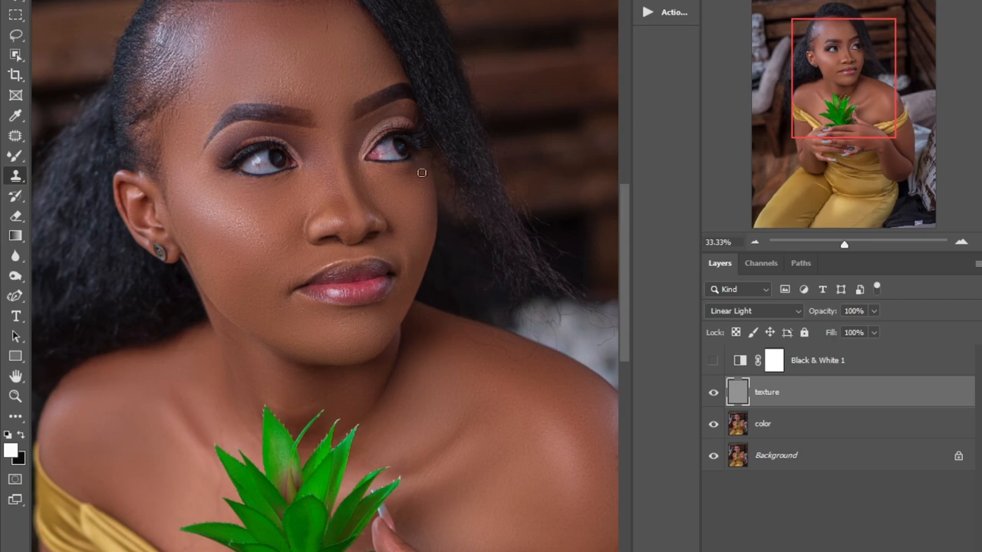
{"action": "scroll", "coordinate": [294, 222], "scroll_direction": "up", "scroll_amount": 2}
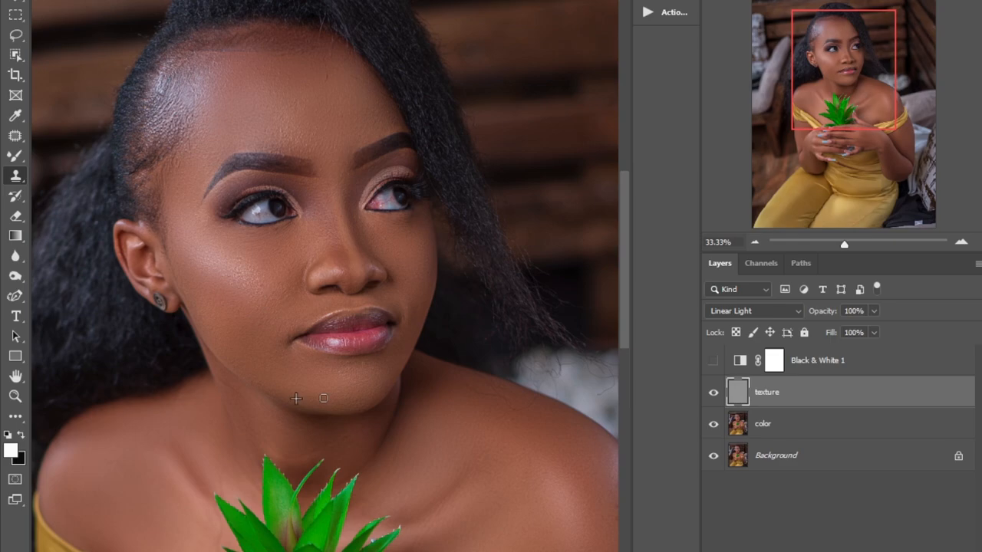
{"action": "left_click", "coordinate": [303, 365]}
Step: Clone away the last rough texture between and above the eyebrows
{"action": "scroll", "coordinate": [258, 313], "scroll_direction": "up", "scroll_amount": 2}
{"action": "left_click", "coordinate": [312, 196]}
{"action": "left_click", "coordinate": [336, 186], "text": "alt"}
{"action": "left_click_drag", "start_coordinate": [329, 202], "coordinate": [332, 196]}
{"action": "left_click", "coordinate": [379, 177], "text": "alt"}
{"action": "left_click", "coordinate": [394, 169]}
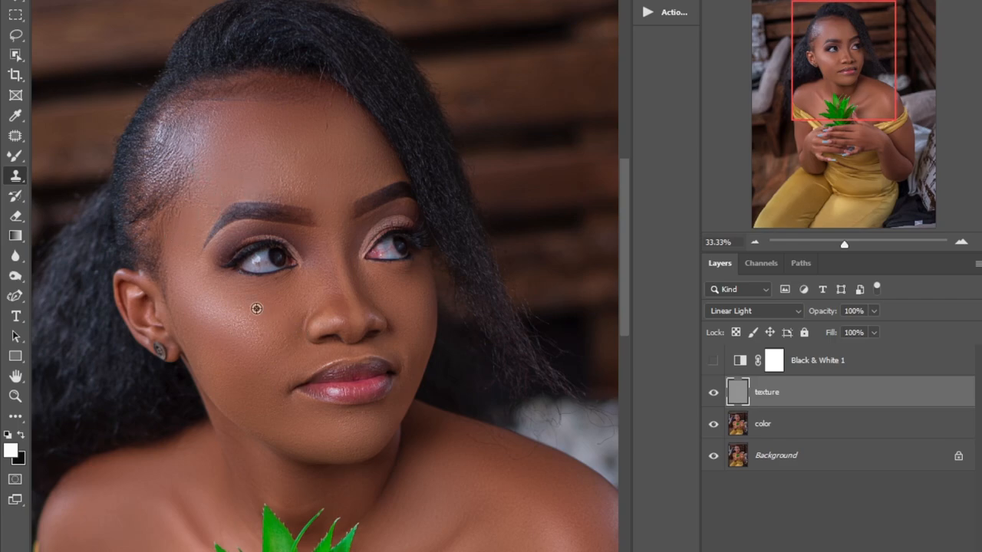
{"action": "left_click_drag", "start_coordinate": [291, 206], "coordinate": [277, 200]}
{"action": "left_click", "coordinate": [329, 183], "text": "alt"}
{"action": "left_click", "coordinate": [315, 186], "text": "alt"}
Step: Group the texture and color layers and rename the group "frequency separtion"
{"action": "left_click", "coordinate": [817, 435], "text": "shift"}
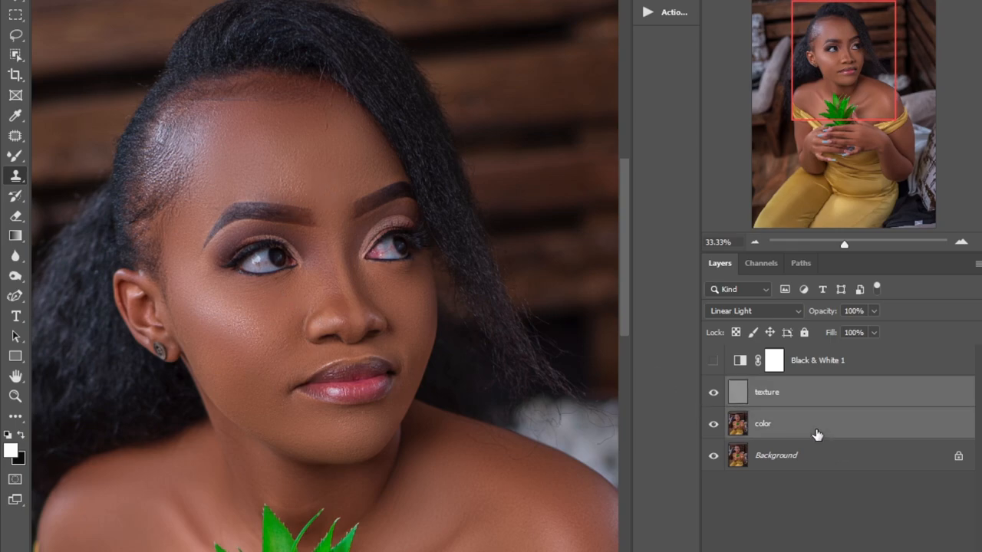
{"action": "key", "text": "ctrl+g"}
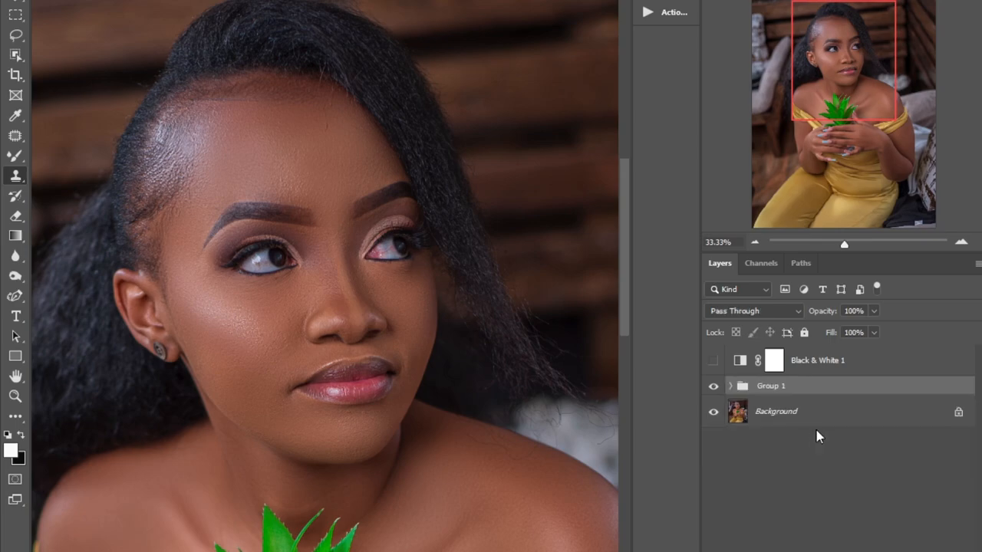
{"action": "double_click", "coordinate": [771, 386]}
{"action": "type", "text": "frequency separtion"}
Step: Compare the portrait with the frequency separation group hidden and shown, and inspect the whole image, face and far shoulder
{"action": "left_click", "coordinate": [717, 388]}
{"action": "left_click", "coordinate": [716, 388]}
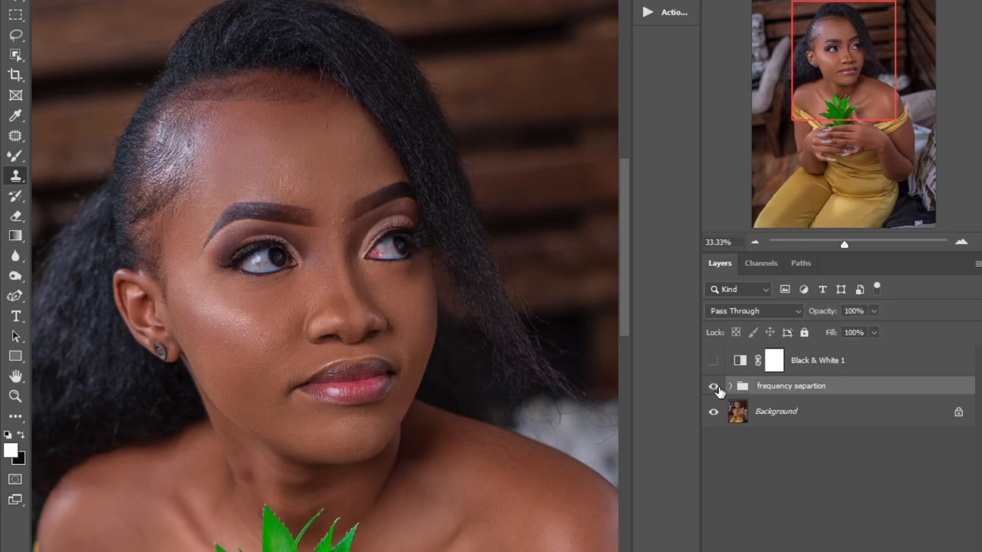
{"action": "left_click", "coordinate": [717, 388]}
{"action": "left_click", "coordinate": [718, 389]}
{"action": "left_click", "coordinate": [715, 387]}
{"action": "left_click", "coordinate": [714, 388]}
{"action": "left_click", "coordinate": [714, 387]}
{"action": "left_click", "coordinate": [714, 387]}
{"action": "left_click", "coordinate": [715, 387]}
{"action": "left_click", "coordinate": [714, 387]}
{"action": "left_click", "coordinate": [715, 387]}
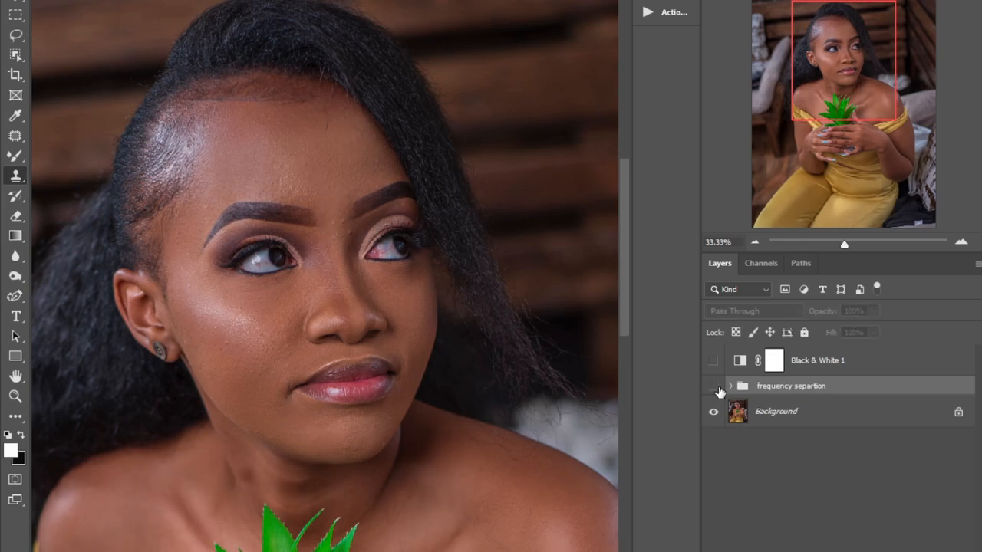
{"action": "left_click", "coordinate": [714, 387]}
{"action": "left_click", "coordinate": [715, 388]}
{"action": "left_click", "coordinate": [715, 388]}
{"action": "left_click", "coordinate": [717, 389]}
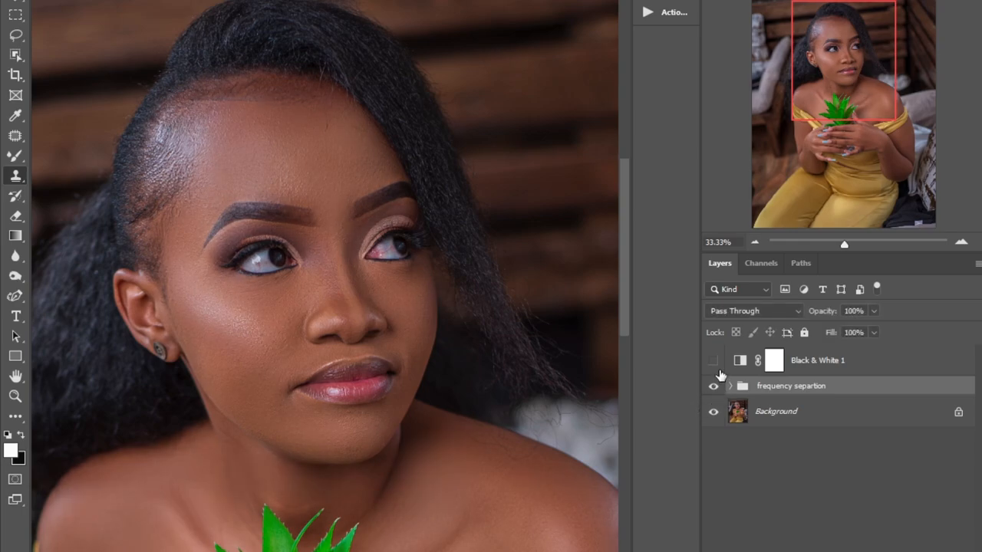
{"action": "key", "text": "ctrl+0"}
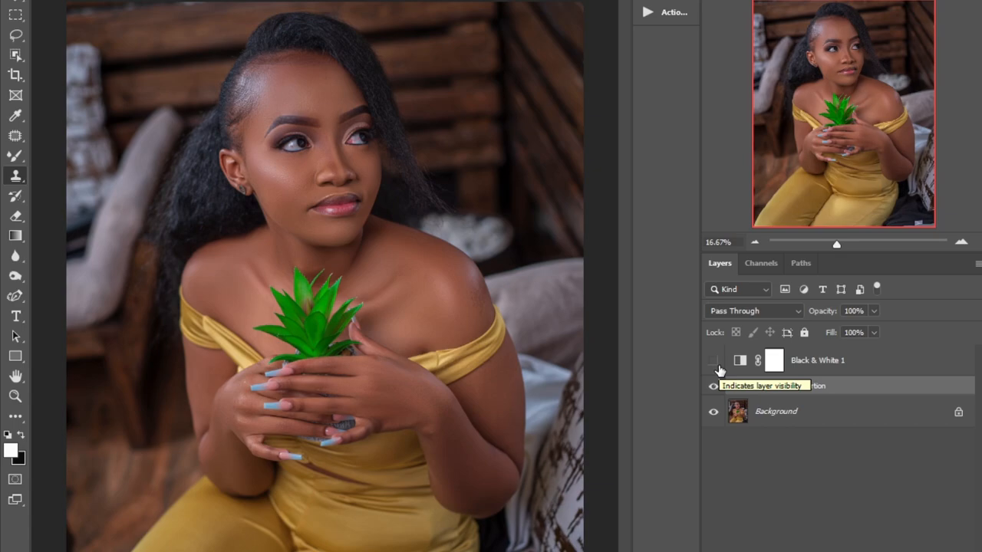
{"action": "key", "text": "ctrl+plus"}
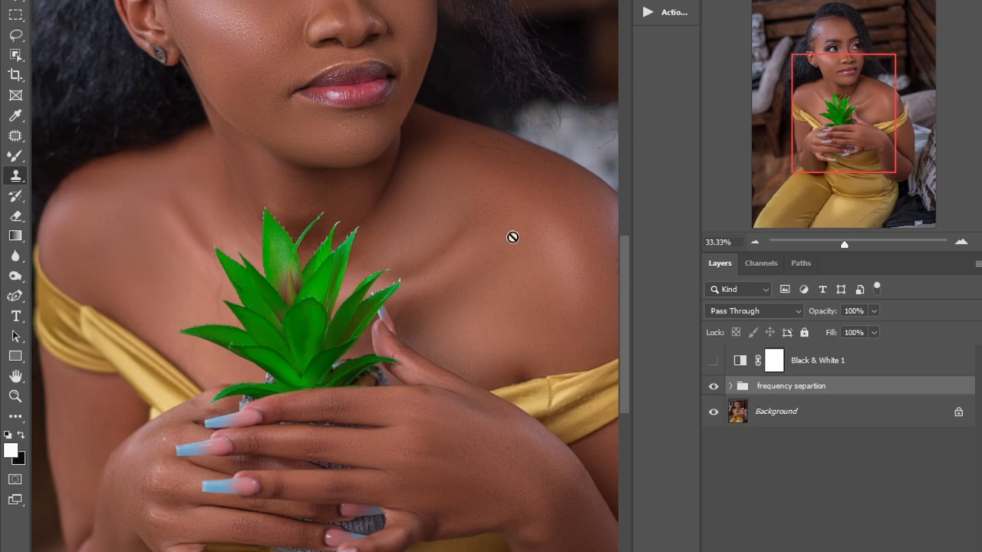
{"action": "scroll", "coordinate": [513, 238], "scroll_direction": "up", "scroll_amount": 2}
{"action": "scroll", "coordinate": [622, 315], "scroll_direction": "up", "scroll_amount": 3}
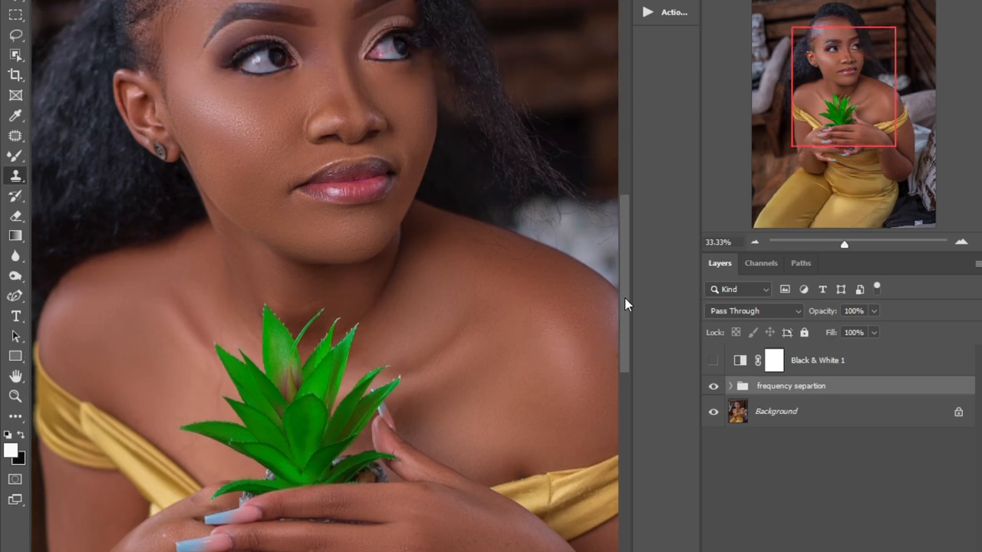
{"action": "scroll", "coordinate": [555, 445], "scroll_direction": "right", "scroll_amount": 3}
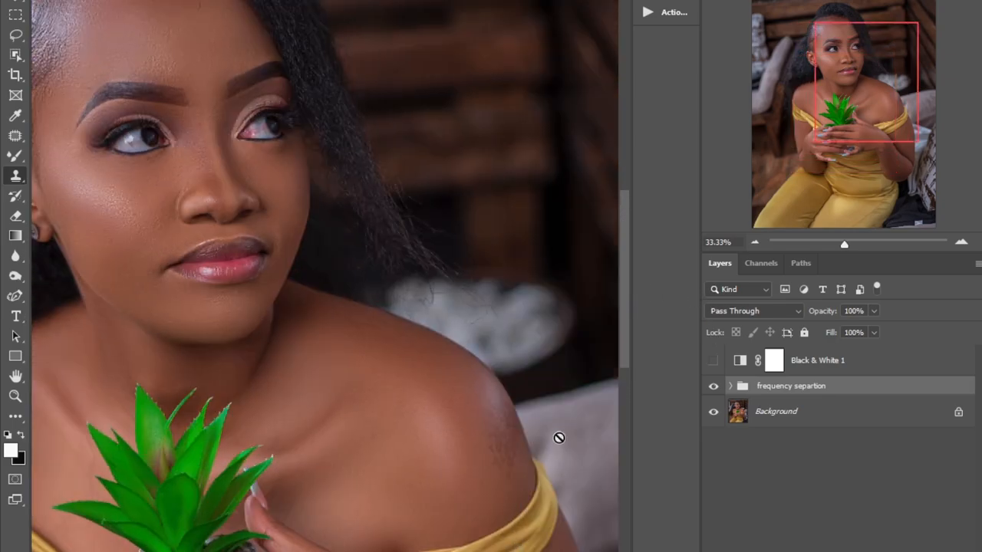
Step: Blend the blotchy color on the far shoulder with an enlarged Mixer Brush on the group's color layer
{"action": "right_click", "coordinate": [16, 155]}
{"action": "left_click", "coordinate": [68, 198]}
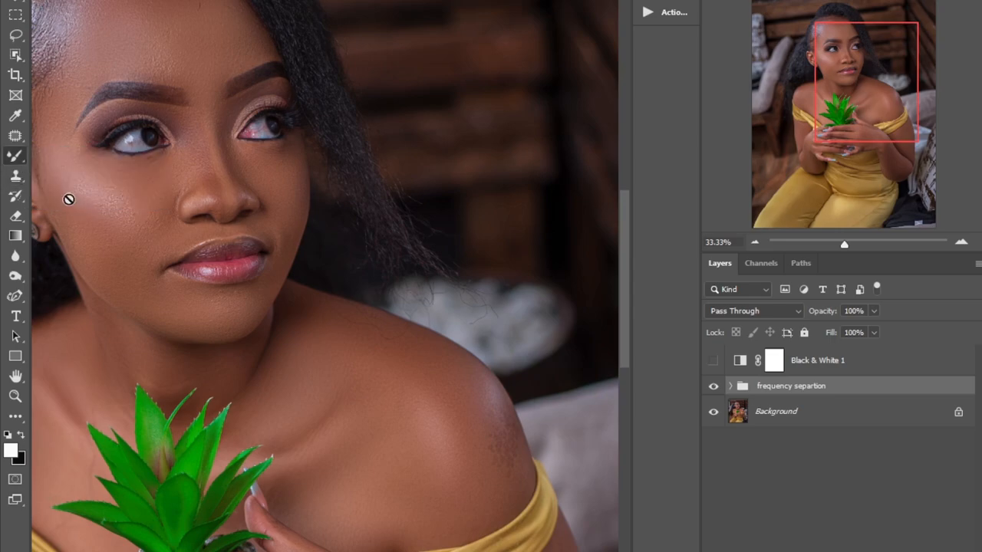
{"action": "left_click", "coordinate": [729, 387]}
{"action": "left_click", "coordinate": [778, 448]}
{"action": "key", "text": "bracketright"}
{"action": "key", "text": "bracketright"}
{"action": "key", "text": "bracketright"}
{"action": "key", "text": "bracketright"}
{"action": "key", "text": "bracketright"}
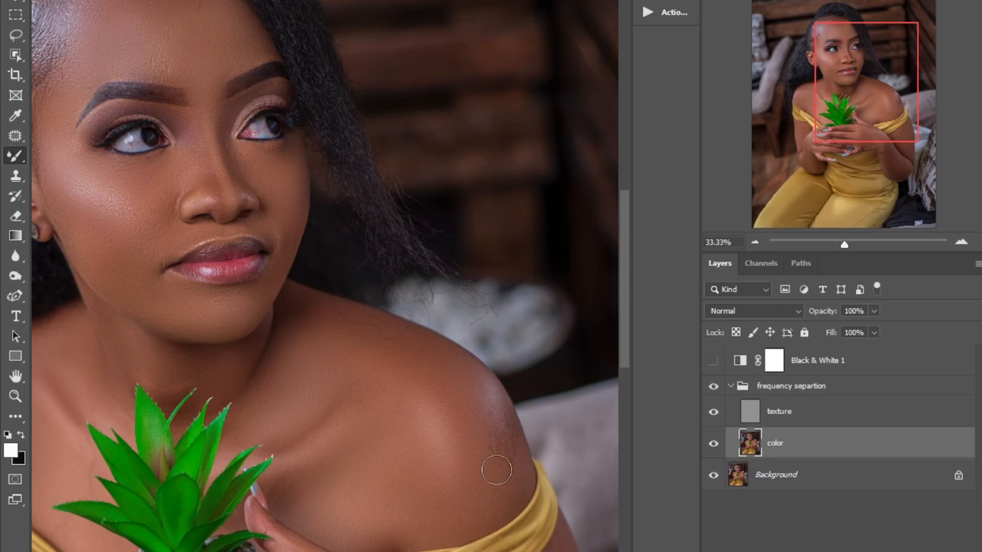
{"action": "mouse_move", "coordinate": [499, 466]}
{"action": "left_mouse_down"}
{"action": "mouse_move", "coordinate": [484, 405]}
{"action": "mouse_move", "coordinate": [473, 398]}
{"action": "mouse_move", "coordinate": [476, 437]}
{"action": "mouse_move", "coordinate": [444, 392]}
{"action": "mouse_move", "coordinate": [365, 336]}
{"action": "left_mouse_up"}
Step: Inspect the forehead, whole portrait and face, comparing them with the Black & White 1 layer shown and hidden
{"action": "scroll", "coordinate": [266, 349], "scroll_direction": "up", "scroll_amount": 2}
{"action": "scroll", "coordinate": [266, 349], "scroll_direction": "up", "scroll_amount": 2}
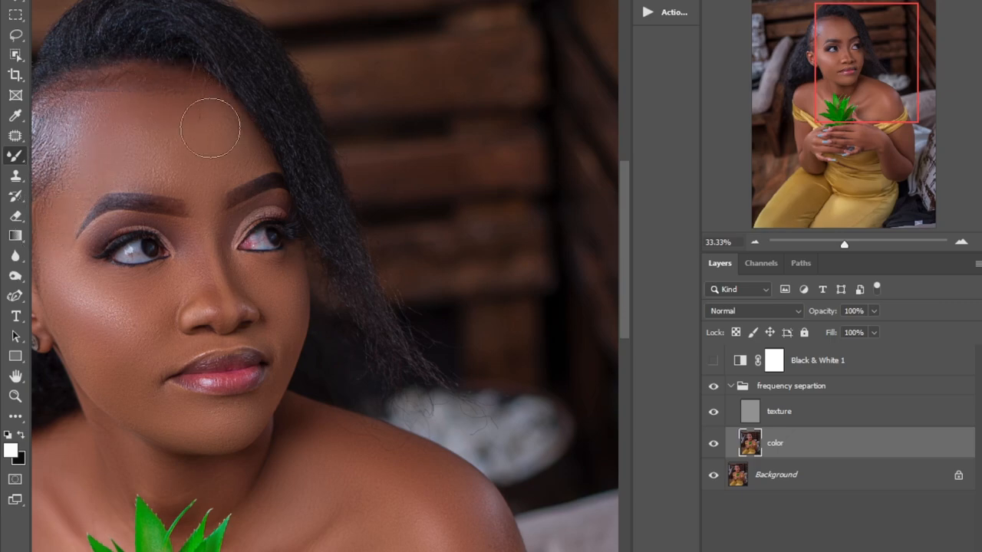
{"action": "key", "text": "bracketleft"}
{"action": "key", "text": "bracketleft"}
{"action": "key", "text": "bracketleft"}
{"action": "key", "text": "ctrl+minus"}
{"action": "key", "text": "ctrl+minus"}
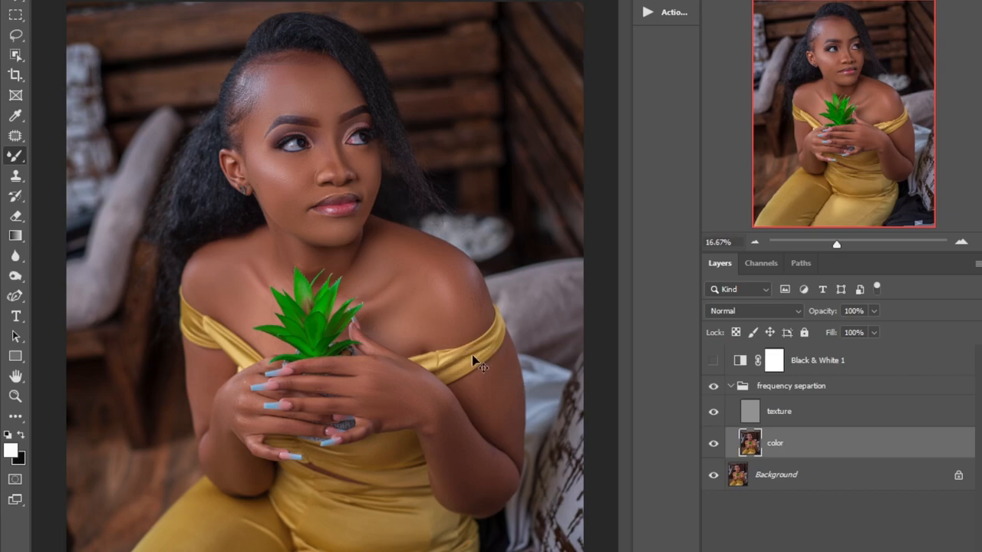
{"action": "left_click", "coordinate": [714, 360]}
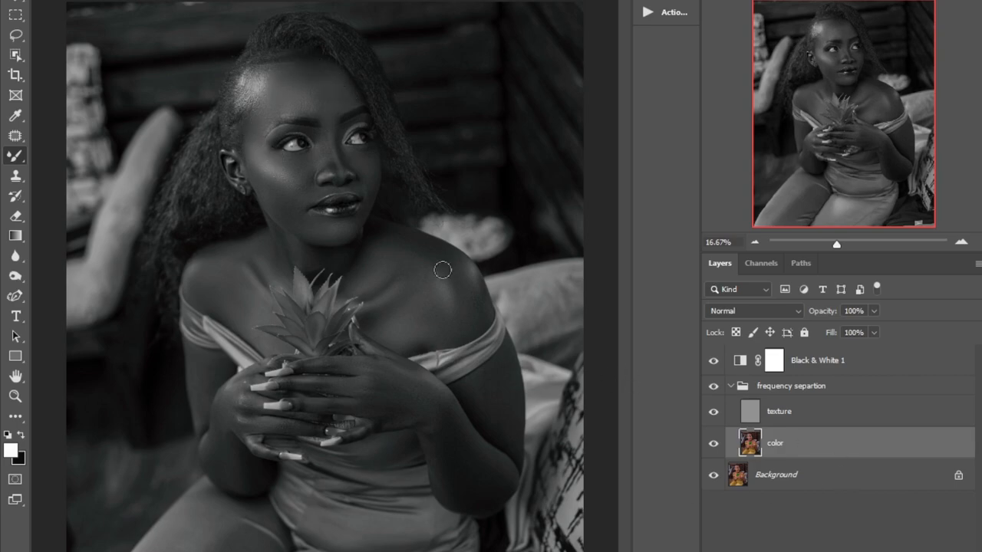
{"action": "scroll", "coordinate": [443, 270], "scroll_direction": "up", "scroll_amount": 1}
{"action": "scroll", "coordinate": [443, 271], "scroll_direction": "up", "scroll_amount": 4}
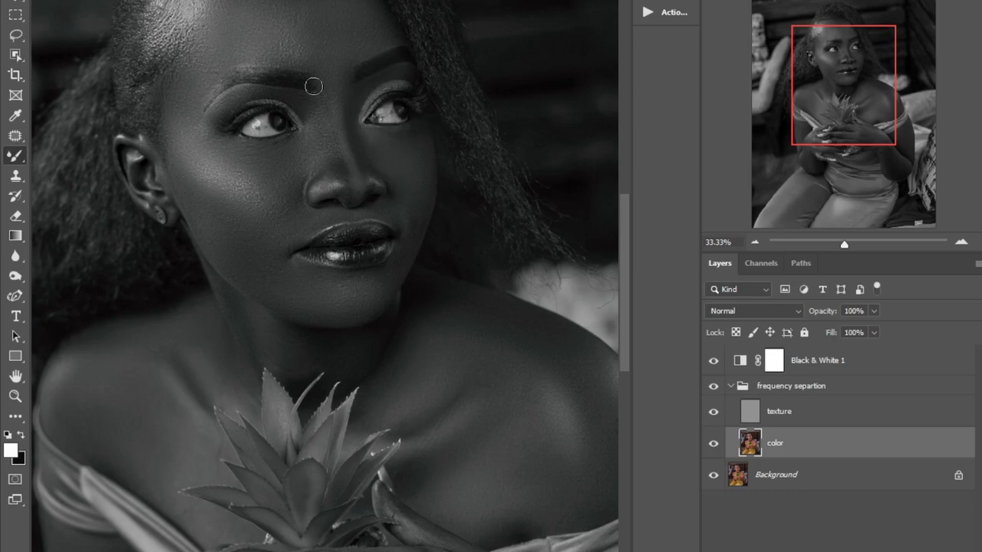
{"action": "scroll", "coordinate": [313, 100], "scroll_direction": "up", "scroll_amount": 2}
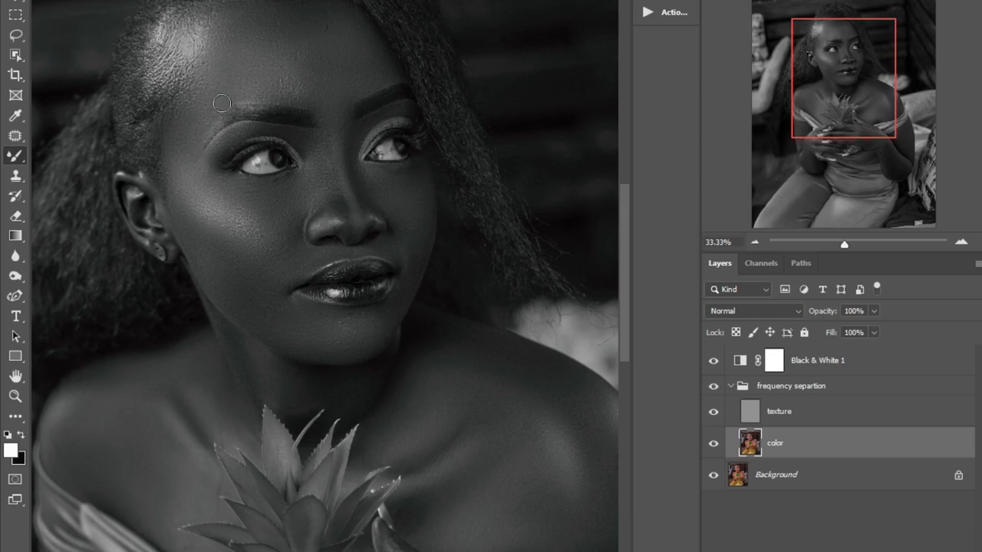
{"action": "left_click", "coordinate": [713, 360]}
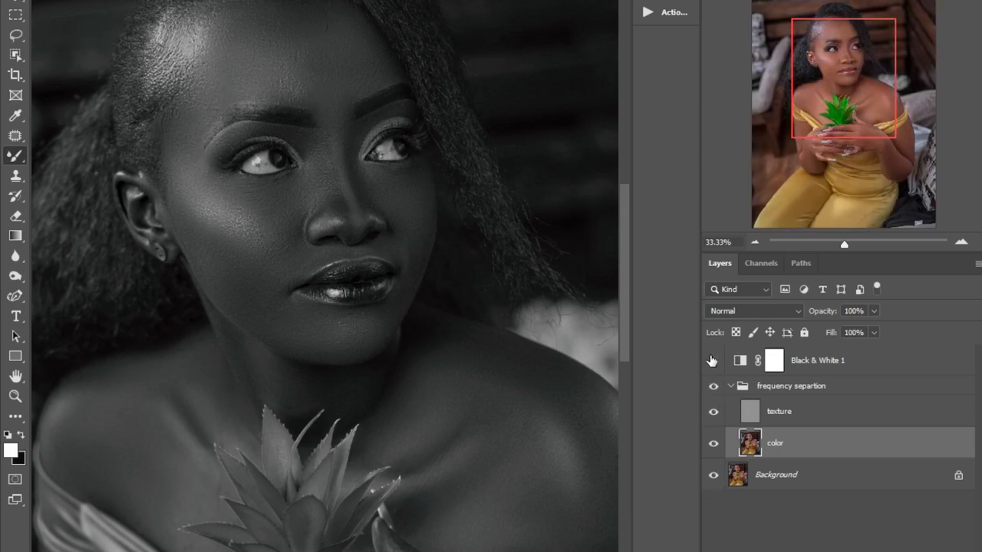
{"action": "scroll", "coordinate": [298, 124], "scroll_direction": "up", "scroll_amount": 1}
{"action": "scroll", "coordinate": [298, 124], "scroll_direction": "up", "scroll_amount": 1}
{"action": "scroll", "coordinate": [344, 152], "scroll_direction": "up", "scroll_amount": 2}
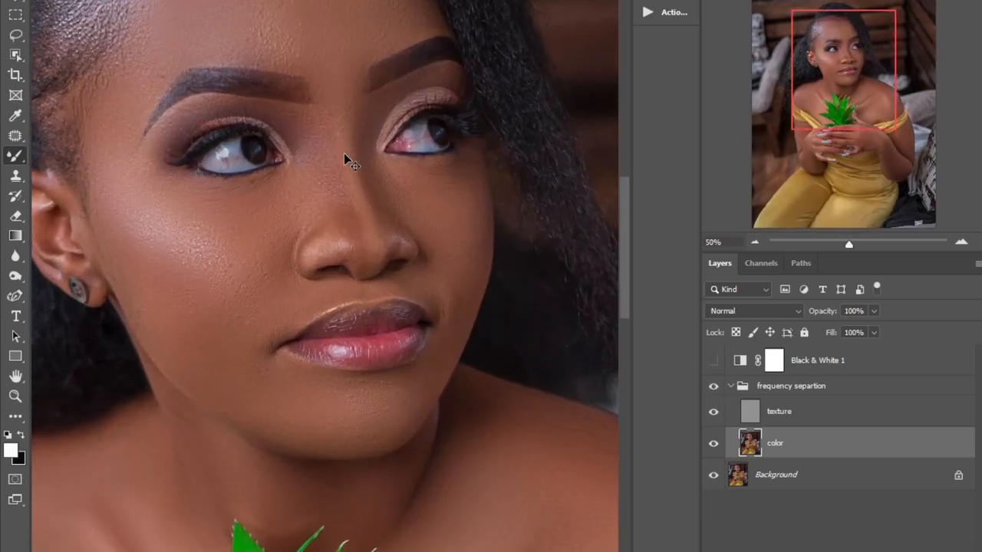
{"action": "scroll", "coordinate": [344, 156], "scroll_direction": "up", "scroll_amount": 8}
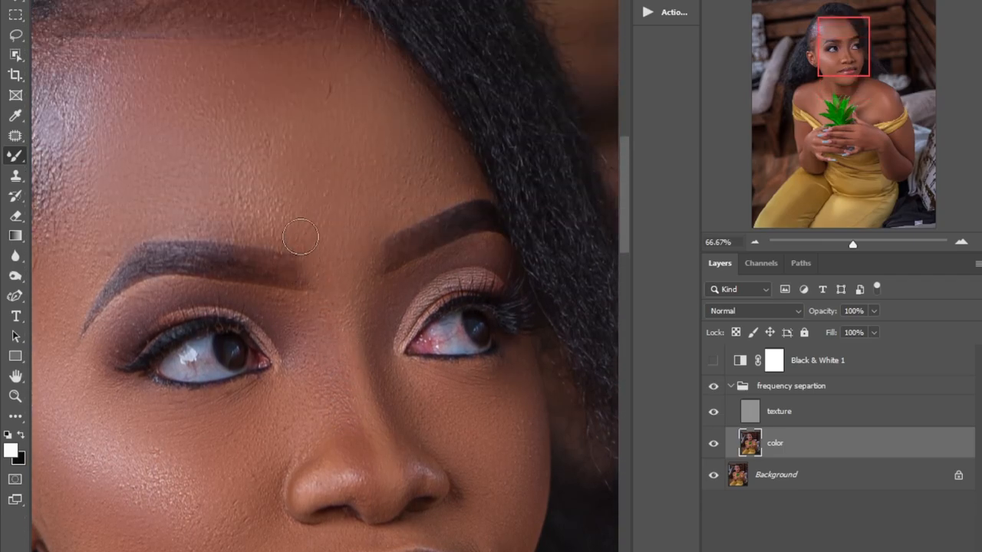
Step: Show the Black & White 1 layer and clone clean texture over the center of the forehead on the texture layer
{"action": "left_click", "coordinate": [713, 360]}
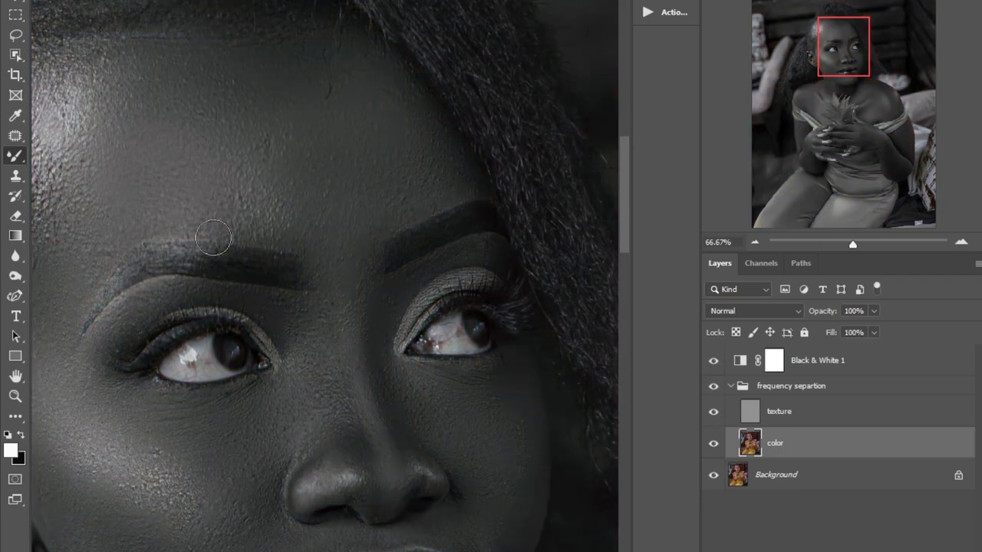
{"action": "right_click", "coordinate": [15, 155]}
{"action": "right_click", "coordinate": [15, 135]}
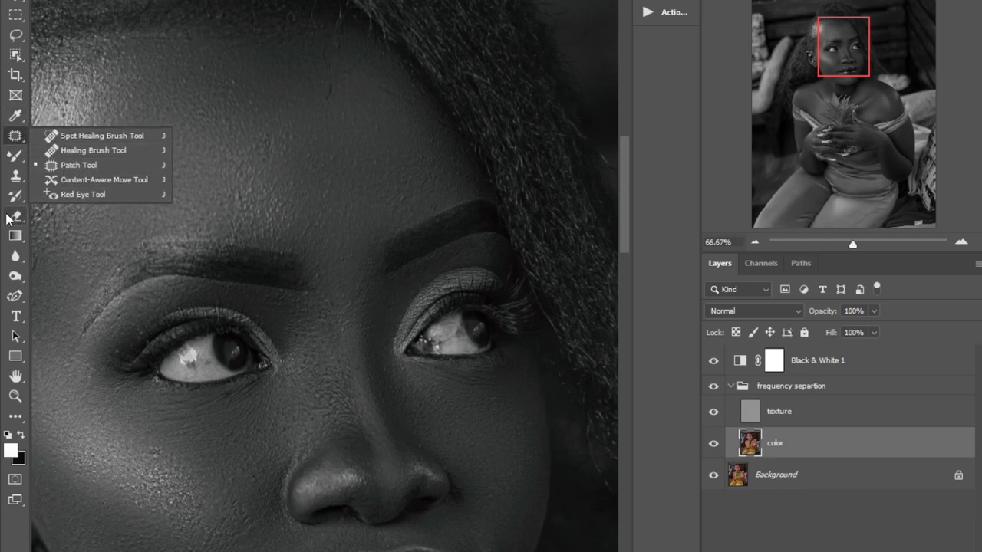
{"action": "right_click", "coordinate": [14, 175]}
{"action": "left_click", "coordinate": [78, 175]}
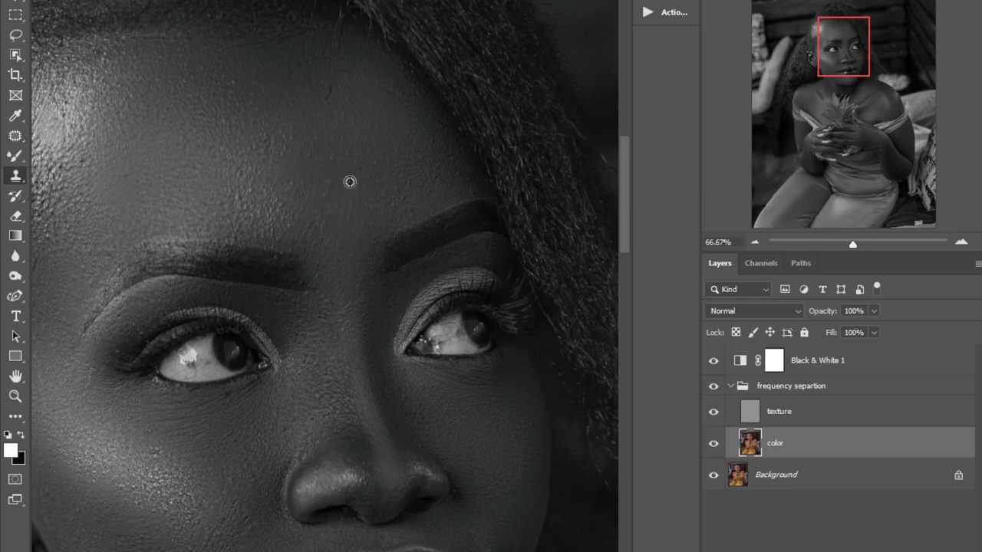
{"action": "left_click", "coordinate": [807, 425]}
{"action": "left_click", "coordinate": [341, 211], "text": "alt"}
{"action": "left_click", "coordinate": [329, 192]}
{"action": "left_click", "coordinate": [339, 210], "text": "alt"}
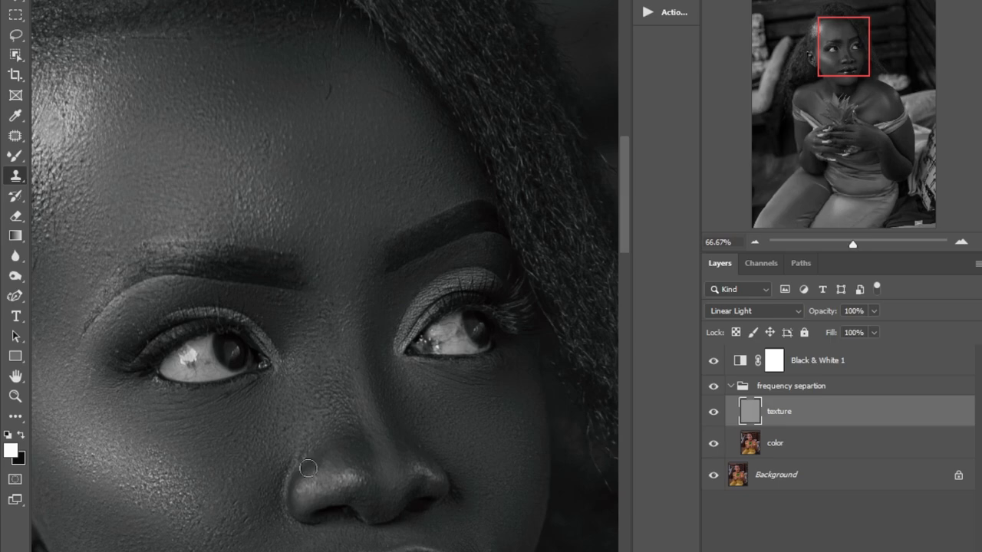
{"action": "scroll", "coordinate": [353, 185], "scroll_direction": "up", "scroll_amount": 2}
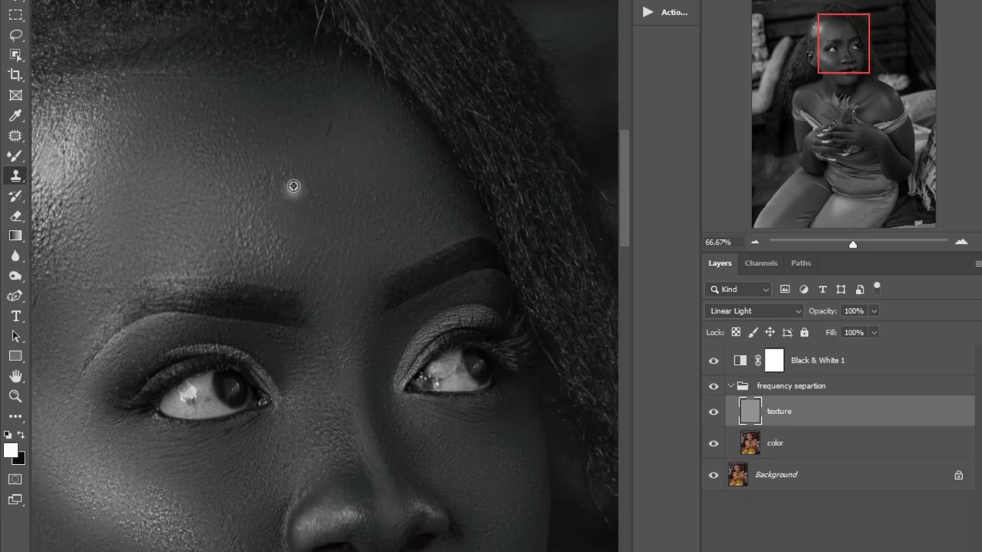
{"action": "left_click", "coordinate": [339, 169]}
Step: Clone clean texture over the rough spots on the nose bridge, between the eyes and beside the inner eyebrows
{"action": "left_click_drag", "start_coordinate": [287, 550], "coordinate": [253, 550]}
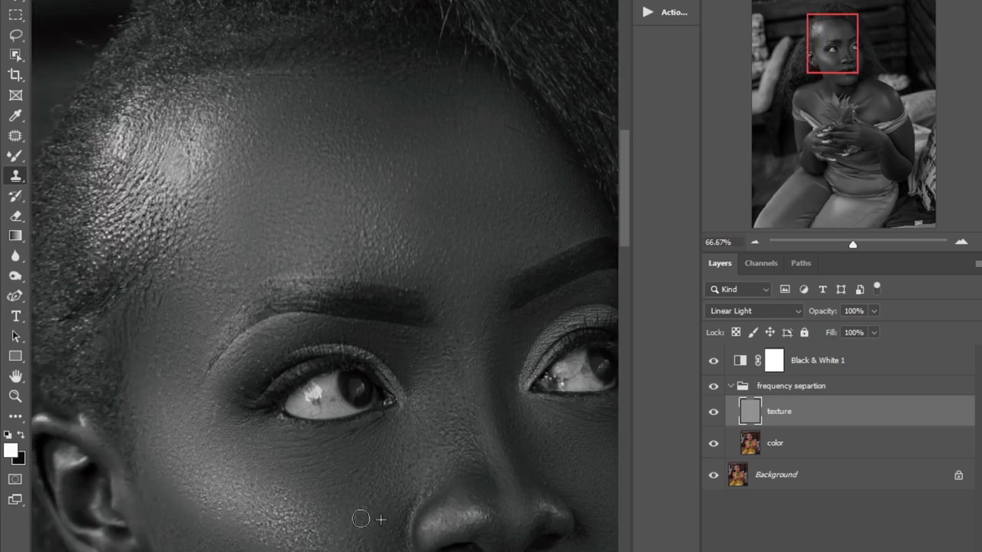
{"action": "scroll", "coordinate": [370, 538], "scroll_direction": "down", "scroll_amount": 3}
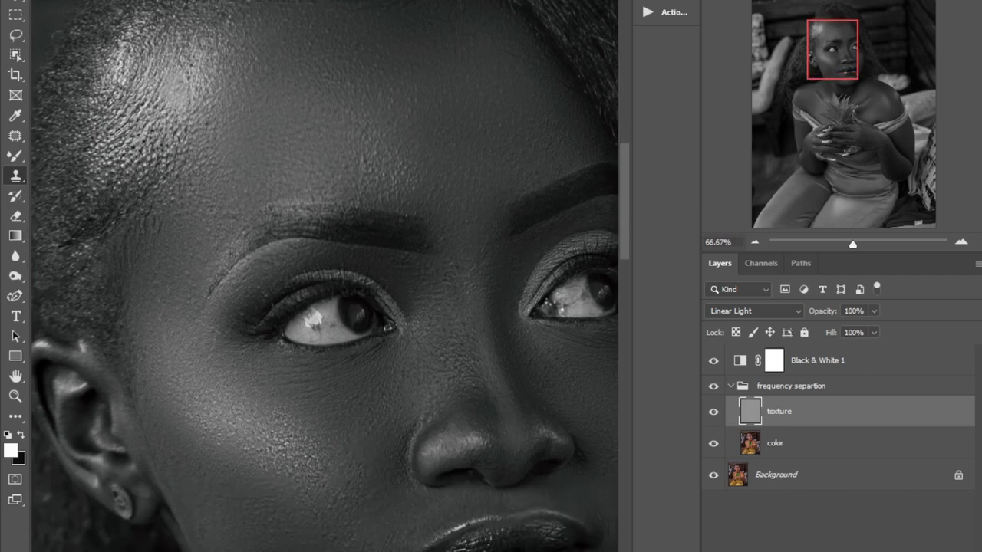
{"action": "scroll", "coordinate": [210, 363], "scroll_direction": "up", "scroll_amount": 2}
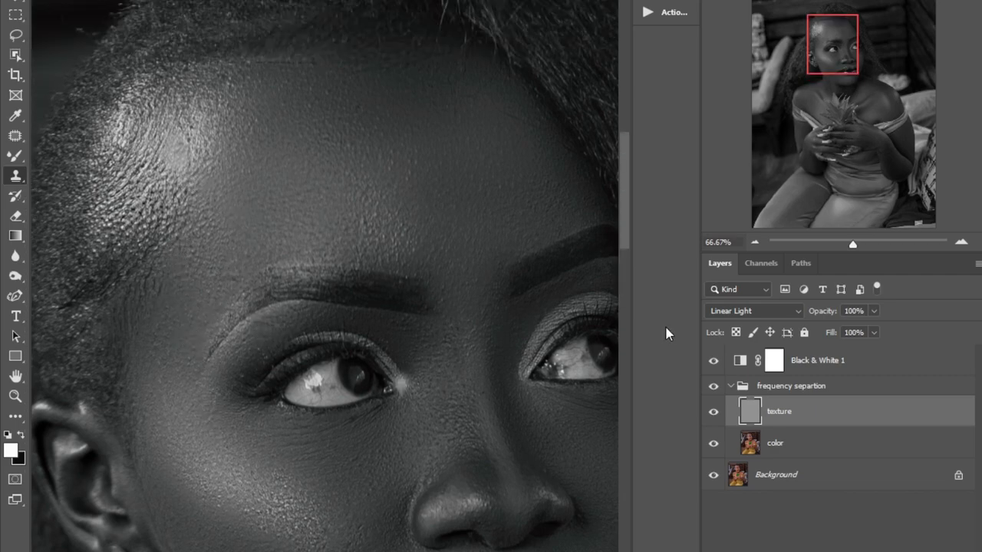
{"action": "left_click", "coordinate": [468, 375], "text": "alt"}
{"action": "left_click", "coordinate": [470, 356]}
{"action": "left_click", "coordinate": [455, 366], "text": "alt"}
{"action": "left_click_drag", "start_coordinate": [456, 359], "coordinate": [447, 345]}
{"action": "left_click", "coordinate": [437, 369], "text": "alt"}
{"action": "left_click_drag", "start_coordinate": [509, 269], "coordinate": [513, 286]}
{"action": "left_click", "coordinate": [484, 285], "text": "alt"}
{"action": "left_click", "coordinate": [475, 277]}
{"action": "left_click", "coordinate": [445, 332], "text": "alt"}
{"action": "left_click", "coordinate": [439, 301]}
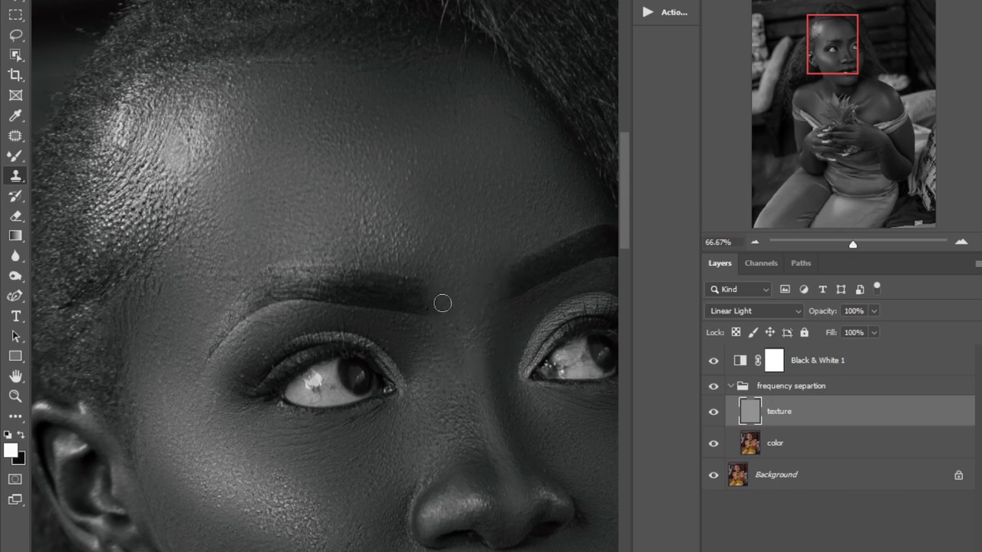
Step: Clone smoother texture above the far eyebrow and across the upper middle of the forehead
{"action": "left_click", "coordinate": [544, 211], "text": "alt"}
{"action": "left_click", "coordinate": [553, 229]}
{"action": "left_click", "coordinate": [484, 210]}
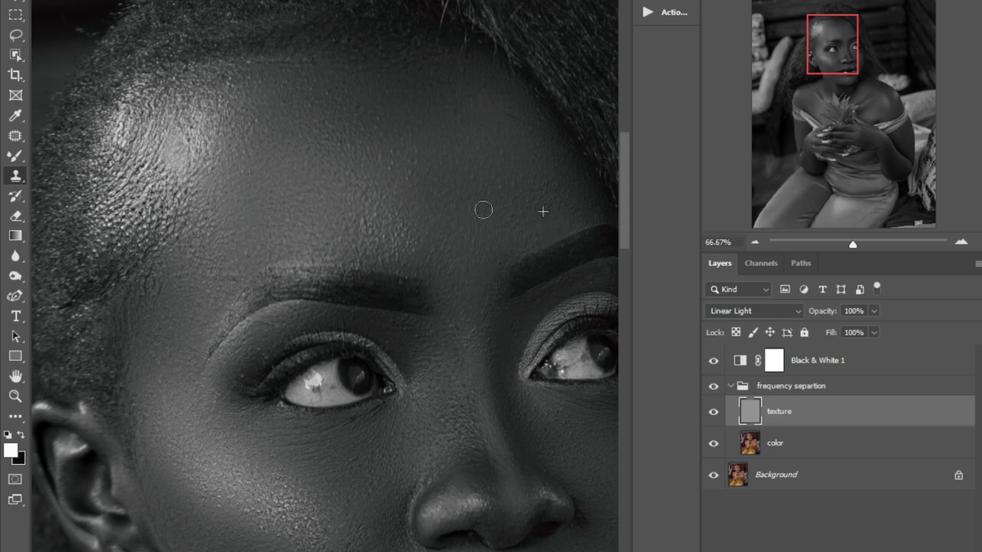
{"action": "left_click", "coordinate": [429, 170], "text": "alt"}
{"action": "left_click_drag", "start_coordinate": [417, 159], "coordinate": [396, 162]}
{"action": "left_click", "coordinate": [402, 146], "text": "alt"}
{"action": "left_click_drag", "start_coordinate": [345, 146], "coordinate": [338, 144]}
{"action": "left_click", "coordinate": [370, 140], "text": "alt"}
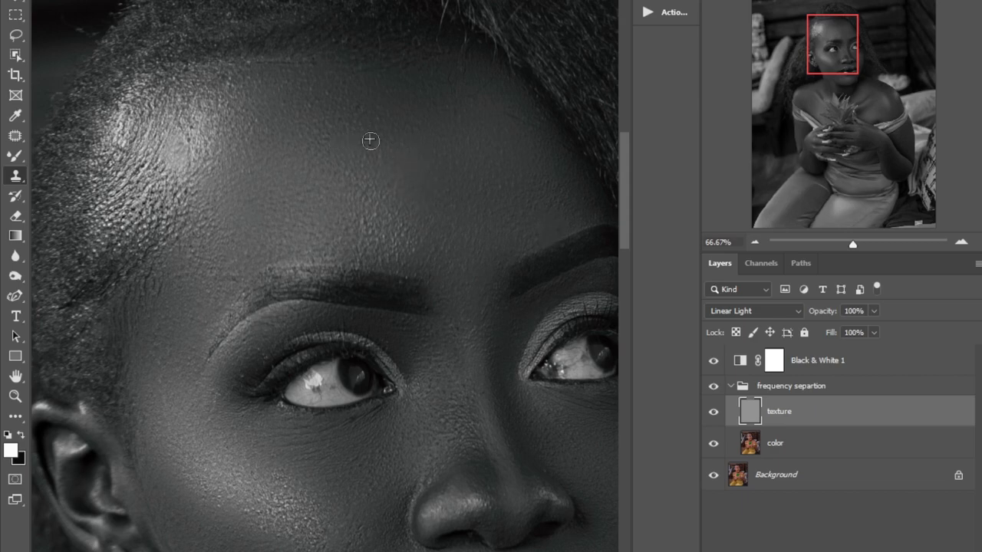
Step: Clone away the bumpy texture on the forehead just above the near eyebrow
{"action": "left_click", "coordinate": [364, 215]}
{"action": "left_click", "coordinate": [366, 231]}
{"action": "left_click", "coordinate": [400, 227], "text": "alt"}
{"action": "left_click", "coordinate": [390, 233]}
{"action": "left_click", "coordinate": [384, 221], "text": "alt"}
{"action": "left_click", "coordinate": [377, 207]}
{"action": "left_click", "coordinate": [385, 213]}
{"action": "left_click", "coordinate": [428, 181]}
{"action": "left_click", "coordinate": [460, 130]}
Step: Clone clean texture over the bumps on the near temple and on the cheek beside the nose and mouth
{"action": "scroll", "coordinate": [202, 328], "scroll_direction": "down", "scroll_amount": 2}
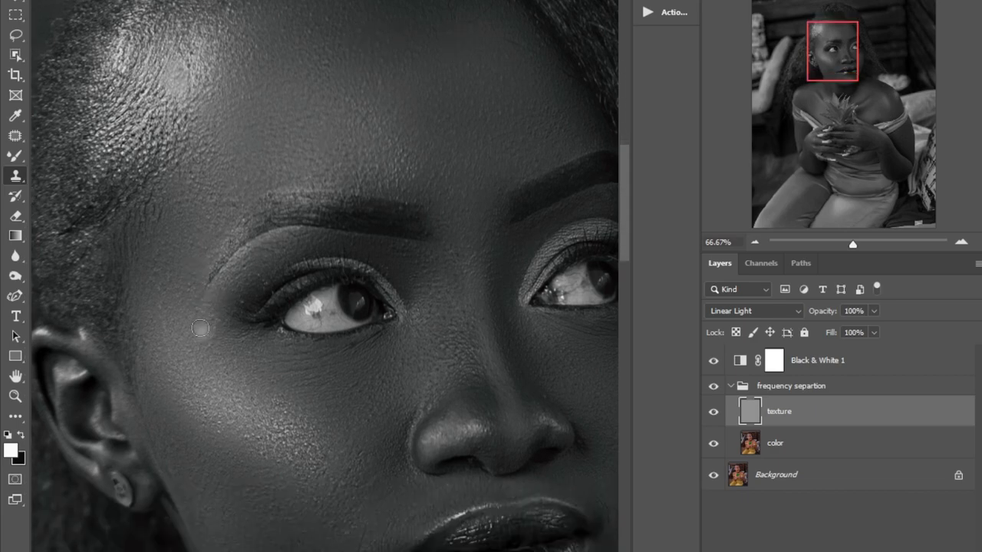
{"action": "scroll", "coordinate": [201, 328], "scroll_direction": "down", "scroll_amount": 2}
{"action": "left_click", "coordinate": [181, 250], "text": "alt"}
{"action": "left_click", "coordinate": [163, 233]}
{"action": "left_click", "coordinate": [361, 401]}
{"action": "left_click", "coordinate": [353, 459]}
{"action": "left_click", "coordinate": [398, 539]}
{"action": "left_click", "coordinate": [347, 508], "text": "alt"}
{"action": "left_click_drag", "start_coordinate": [359, 492], "coordinate": [369, 515]}
{"action": "left_click", "coordinate": [353, 494], "text": "alt"}
{"action": "left_click_drag", "start_coordinate": [357, 467], "coordinate": [362, 477]}
Step: Clone away the remaining bumps on the near lower cheek beside the corner of the mouth
{"action": "scroll", "coordinate": [542, 166], "scroll_direction": "down", "scroll_amount": 2}
{"action": "scroll", "coordinate": [541, 167], "scroll_direction": "down", "scroll_amount": 2}
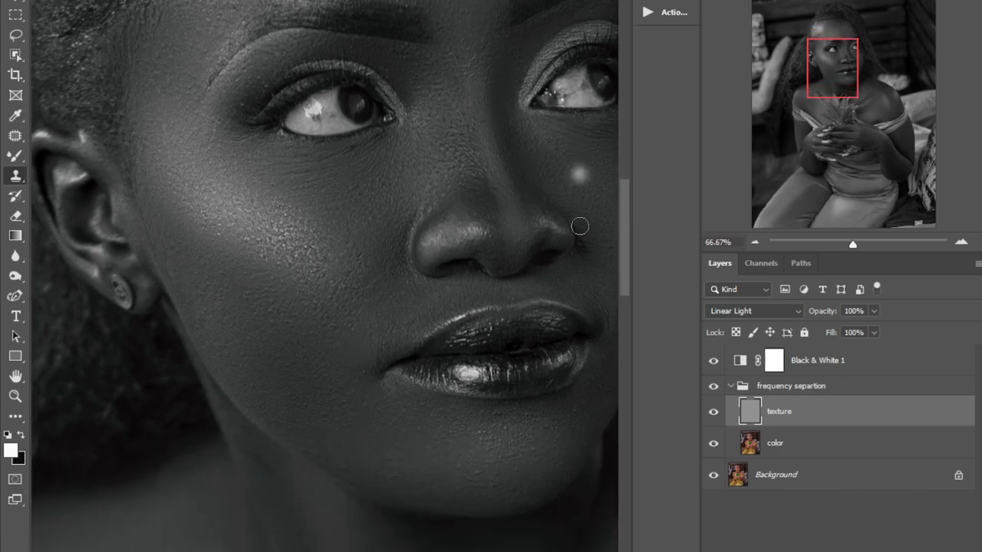
{"action": "left_click", "coordinate": [344, 427], "text": "alt"}
{"action": "left_click", "coordinate": [345, 404]}
{"action": "left_click", "coordinate": [327, 355]}
{"action": "left_click", "coordinate": [328, 333]}
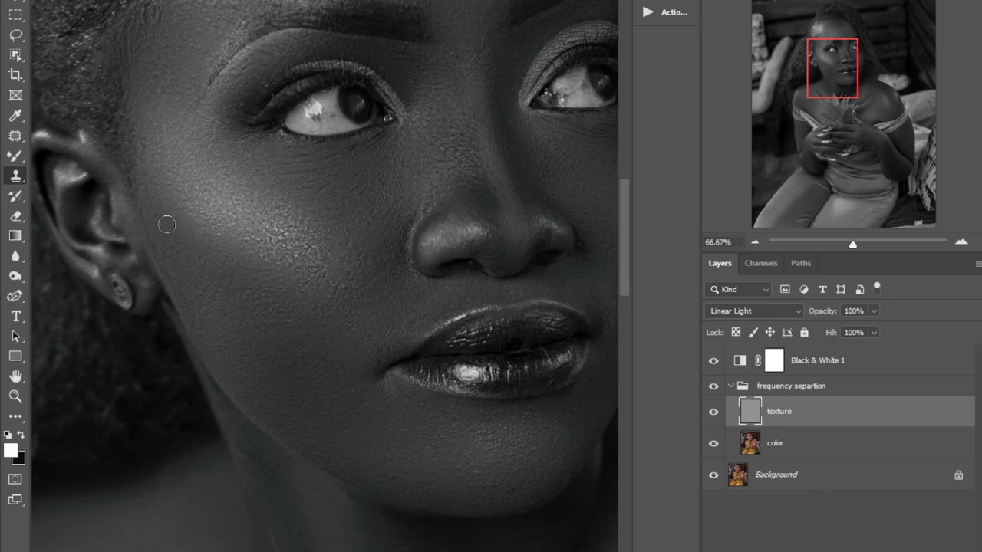
Step: Hide the Black & White 1 layer and inspect the color portrait from the whole image down to the face
{"action": "scroll", "coordinate": [384, 211], "scroll_direction": "up", "scroll_amount": 2}
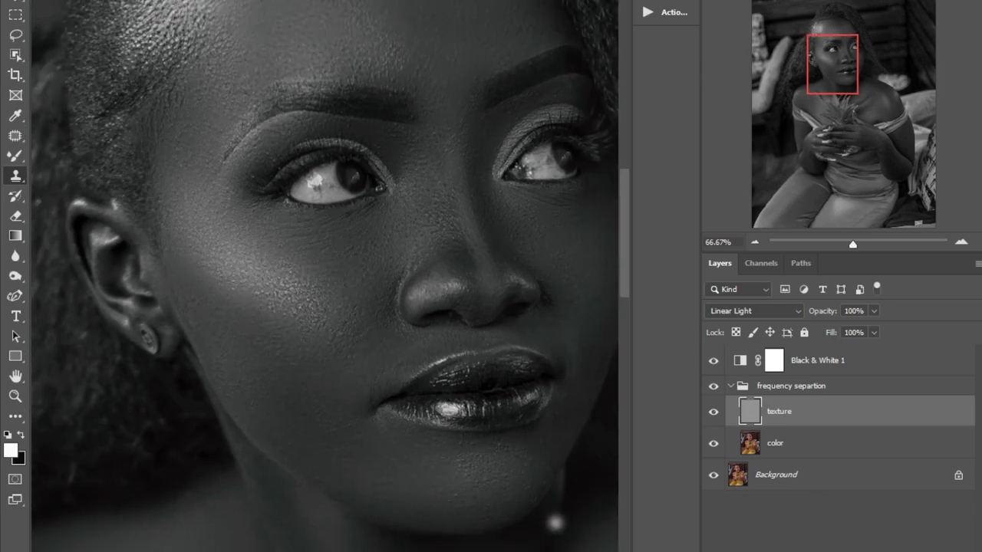
{"action": "key", "text": "ctrl+minus"}
{"action": "key", "text": "ctrl+minus"}
{"action": "key", "text": "ctrl+minus"}
{"action": "key", "text": "ctrl+minus"}
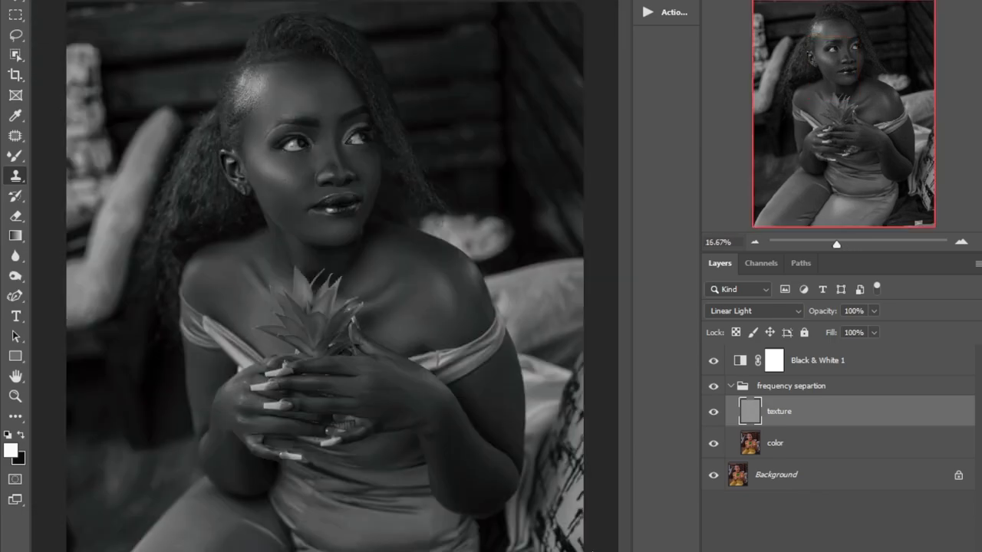
{"action": "left_click", "coordinate": [712, 361]}
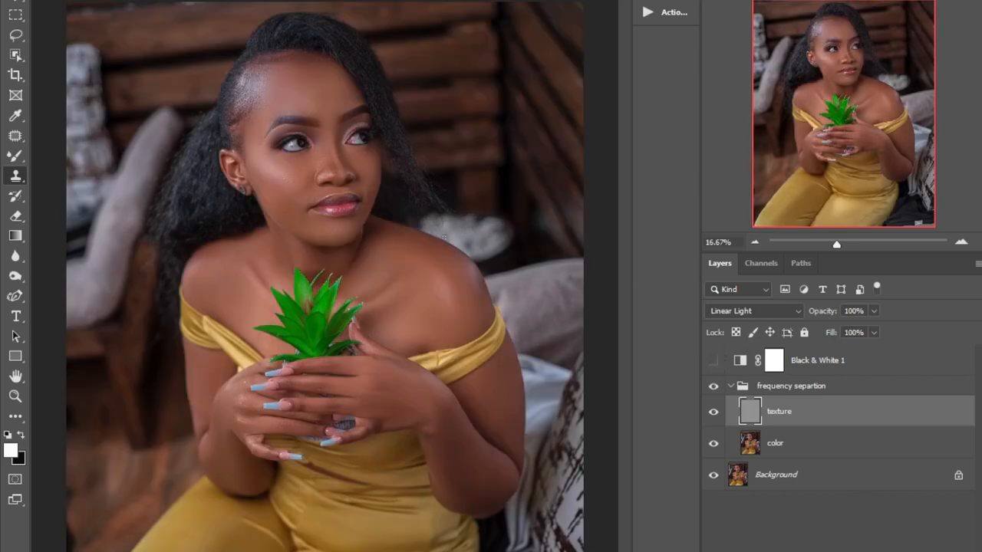
{"action": "key", "text": "ctrl+plus"}
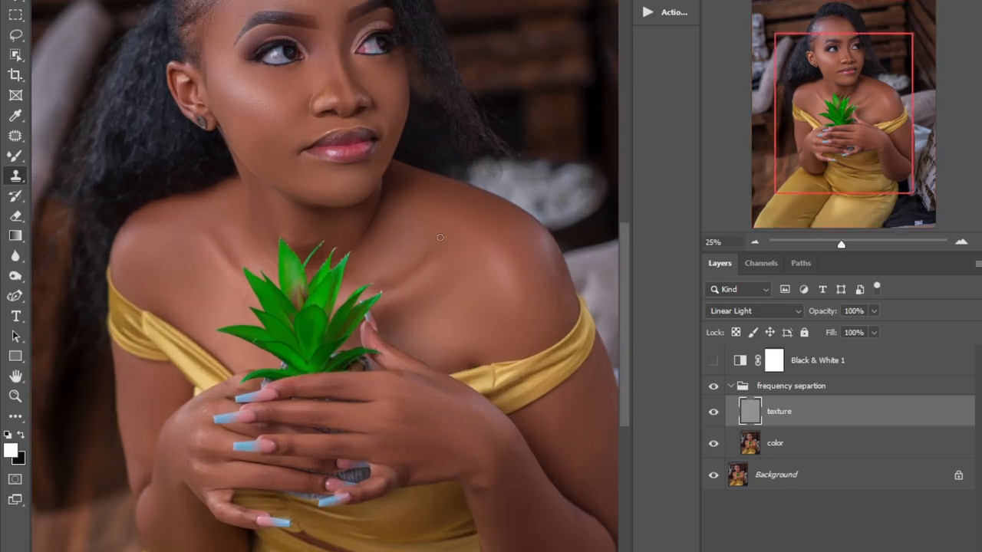
{"action": "scroll", "coordinate": [437, 237], "scroll_direction": "up", "scroll_amount": 2}
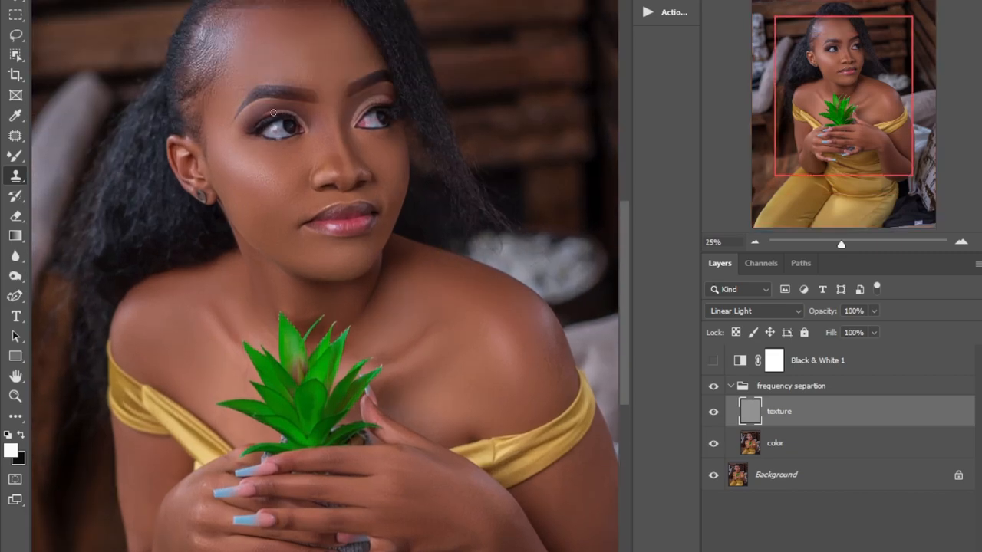
{"action": "scroll", "coordinate": [452, 185], "scroll_direction": "up", "scroll_amount": 1}
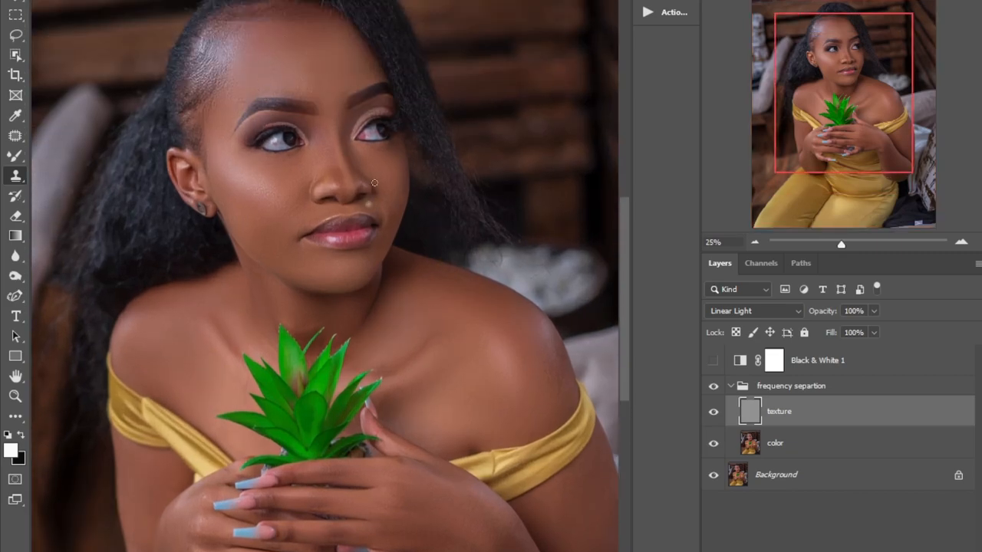
{"action": "key", "text": "ctrl+plus"}
{"action": "scroll", "coordinate": [306, 114], "scroll_direction": "up", "scroll_amount": 3}
{"action": "scroll", "coordinate": [307, 115], "scroll_direction": "up", "scroll_amount": 4}
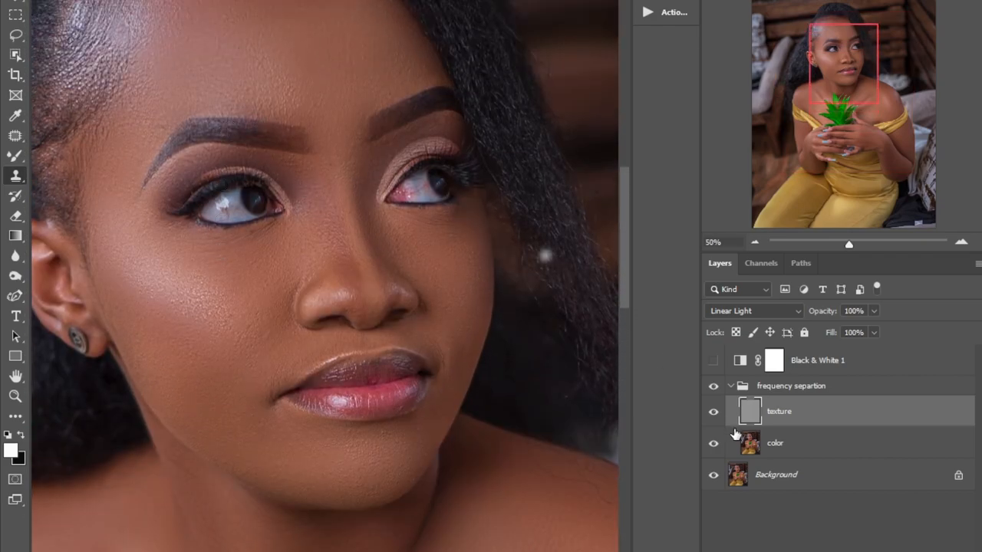
Step: Compare the face repeatedly with the frequency separation group hidden and shown, leaving the group shown
{"action": "left_click", "coordinate": [714, 386]}
{"action": "left_click", "coordinate": [714, 388]}
{"action": "left_click", "coordinate": [714, 388]}
{"action": "left_click", "coordinate": [715, 388]}
{"action": "left_click", "coordinate": [714, 388]}
{"action": "left_click", "coordinate": [715, 388]}
{"action": "left_click", "coordinate": [714, 388]}
{"action": "left_click", "coordinate": [714, 388]}
{"action": "left_click", "coordinate": [715, 389]}
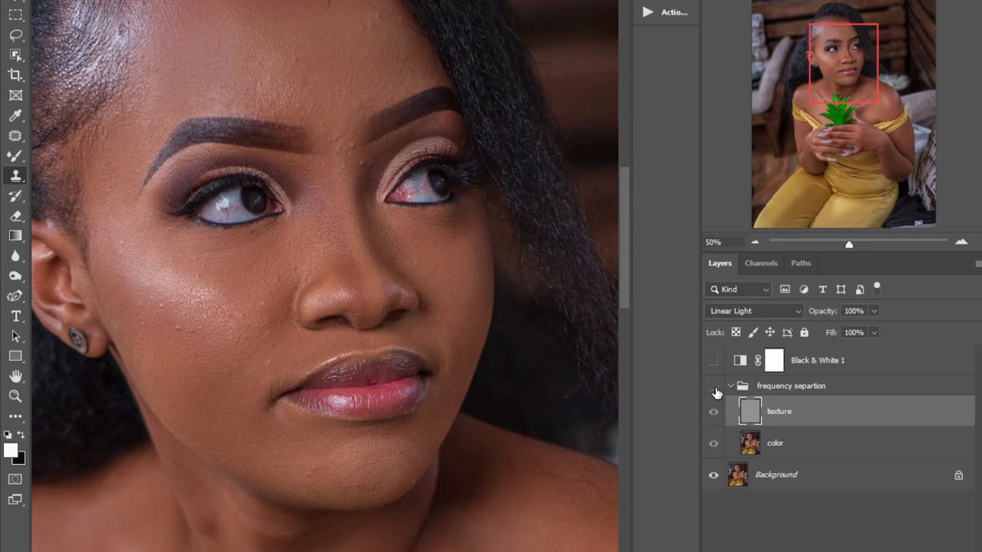
{"action": "left_click", "coordinate": [715, 388]}
{"action": "left_click", "coordinate": [715, 389]}
{"action": "left_click", "coordinate": [714, 388]}
{"action": "left_click", "coordinate": [715, 389]}
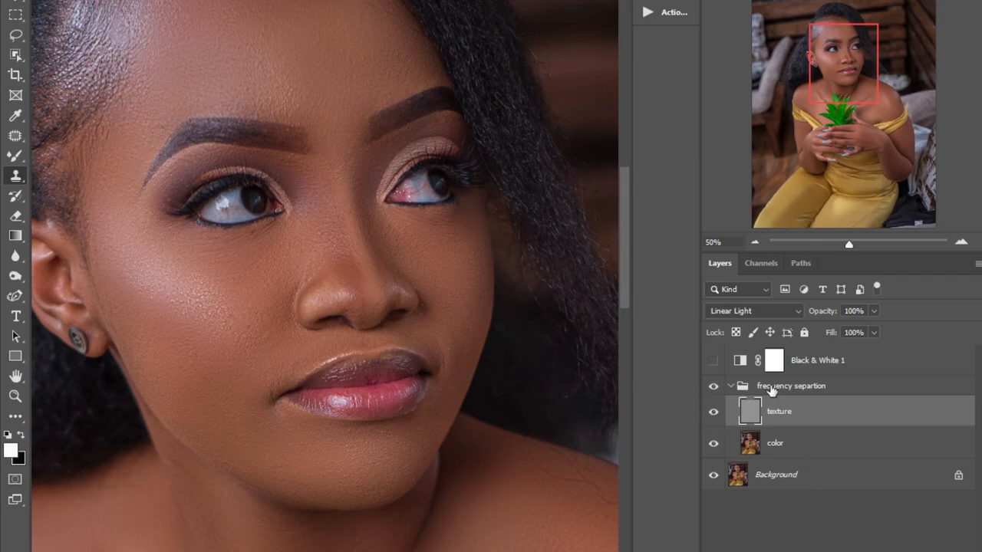
Step: Collapse the frequency separation group, add a Curves adjustment above it and raise the RGB curve's midtones to brighten the portrait
{"action": "left_click", "coordinate": [731, 387]}
{"action": "left_click", "coordinate": [858, 551]}
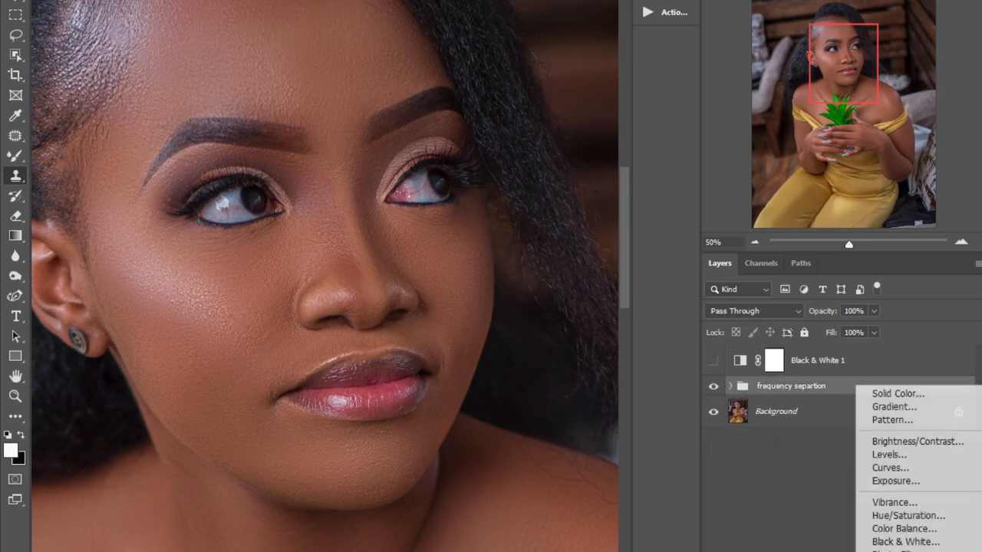
{"action": "left_click", "coordinate": [887, 468]}
{"action": "mouse_move", "coordinate": [416, 347]}
{"action": "left_mouse_down"}
{"action": "mouse_move", "coordinate": [401, 328]}
{"action": "mouse_move", "coordinate": [407, 336]}
{"action": "left_mouse_up"}
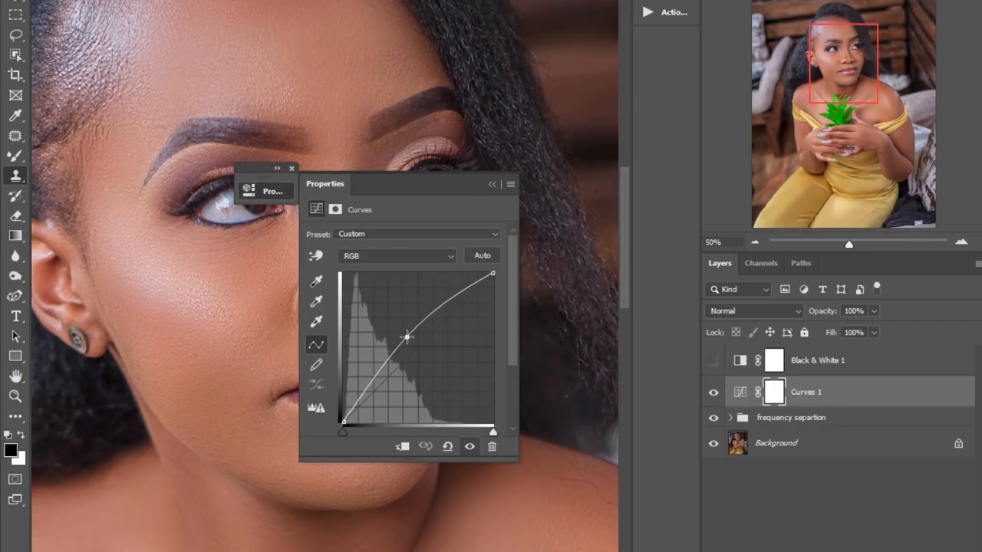
Step: Invert the Curves 1 mask to black and add a second Curves adjustment above it
{"action": "left_click", "coordinate": [492, 184]}
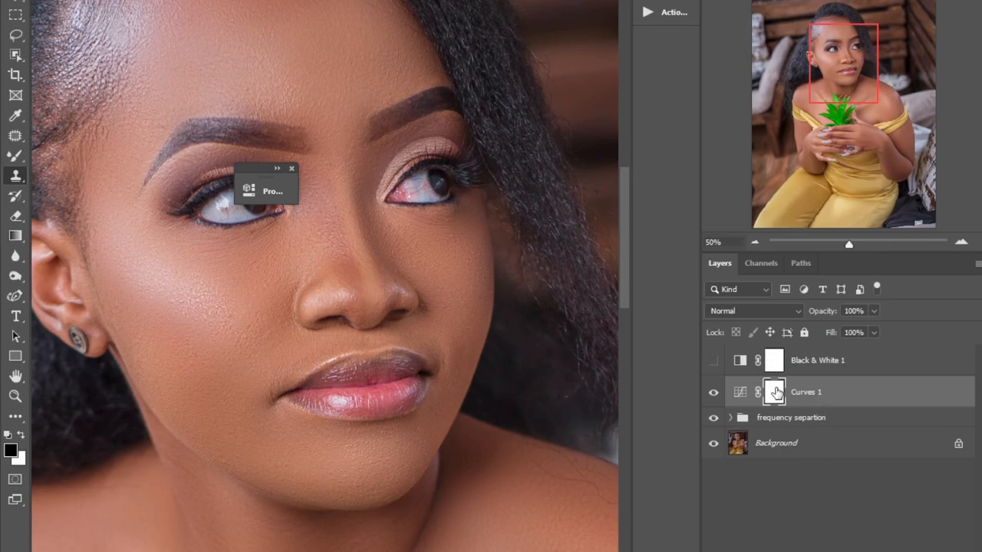
{"action": "key", "text": "ctrl+i"}
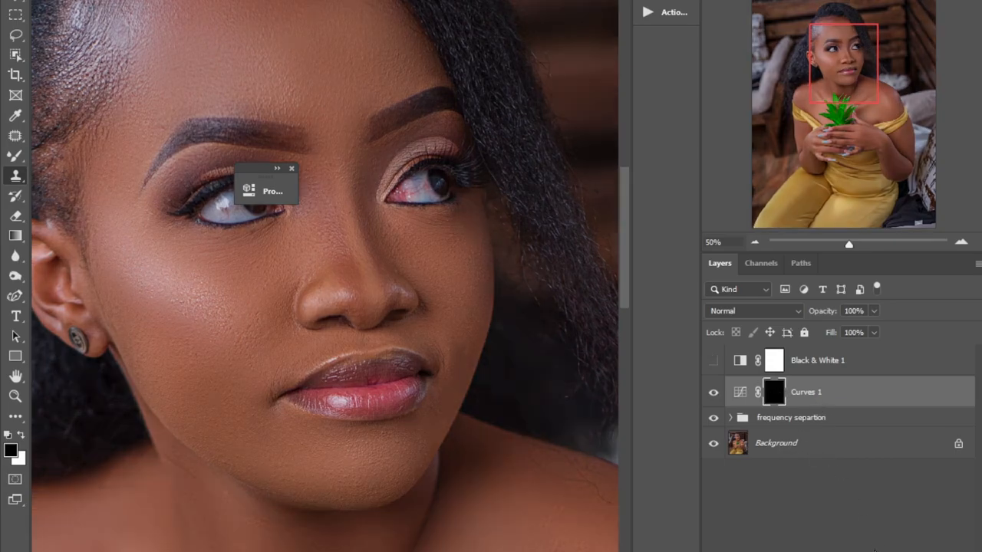
{"action": "left_click", "coordinate": [910, 547]}
{"action": "left_click", "coordinate": [901, 465]}
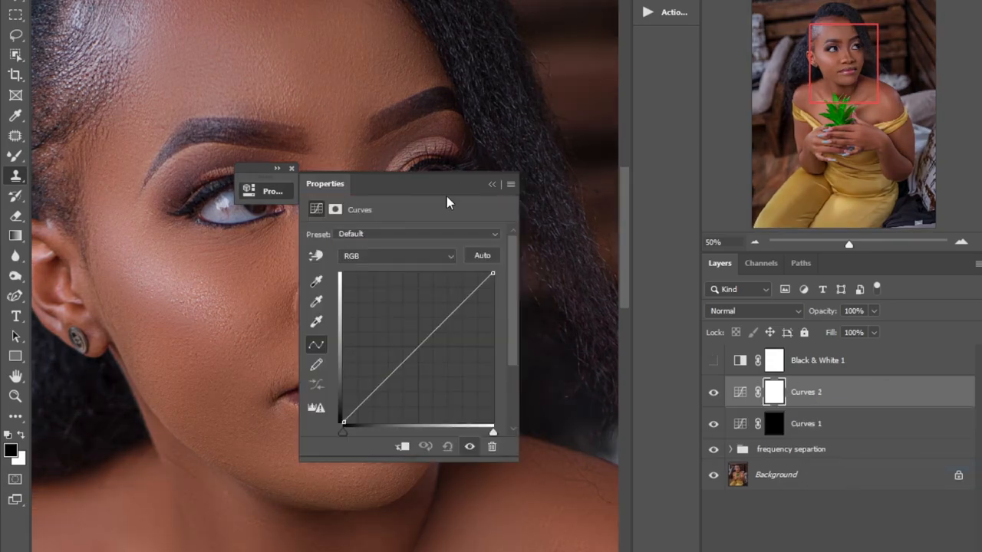
Step: Pull the RGB midtones of Curves 2 down to darken the portrait and invert its mask to black
{"action": "left_click_drag", "start_coordinate": [420, 336], "coordinate": [433, 361]}
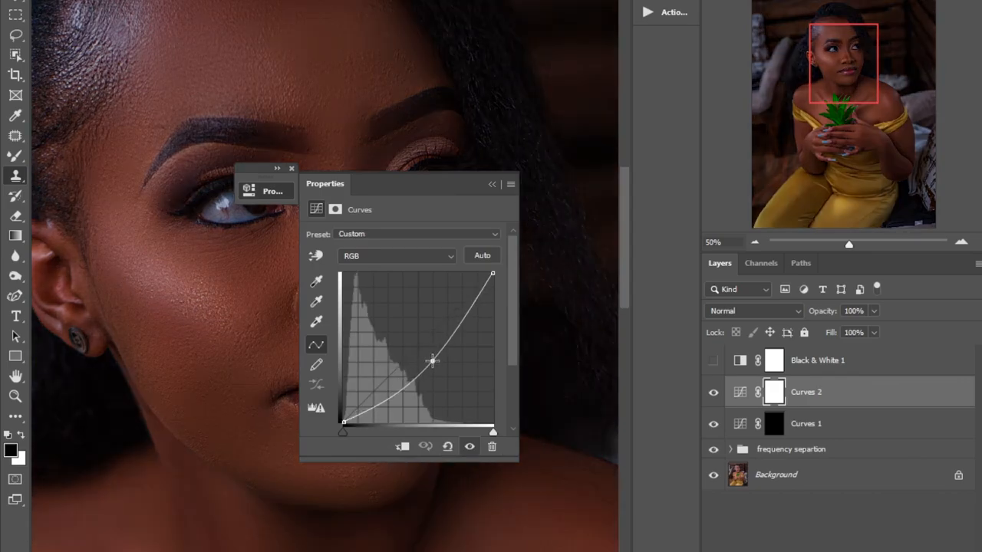
{"action": "left_click", "coordinate": [494, 185]}
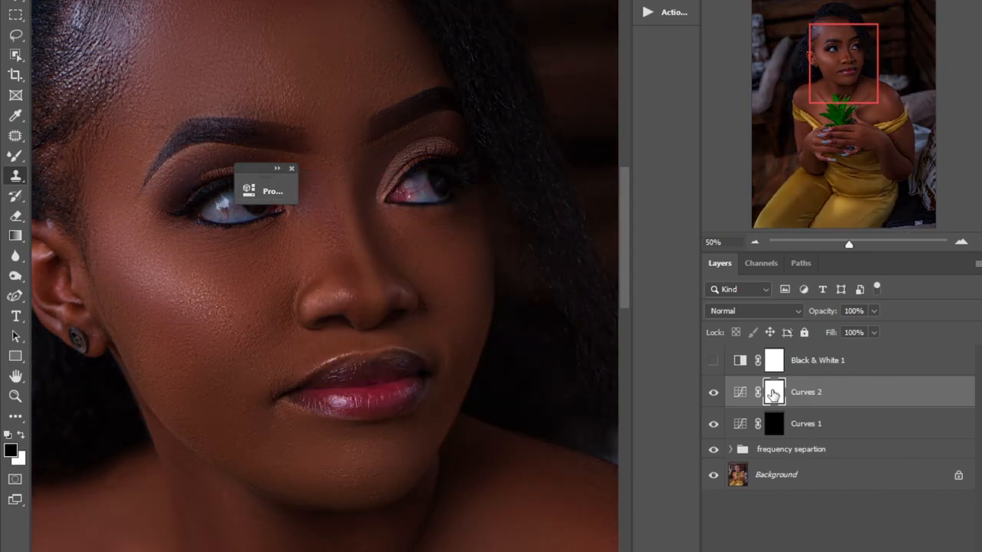
{"action": "key", "text": "ctrl+i"}
{"action": "key", "text": "x"}
Step: Rename the darkening Curves 2 layer as burn and the brightening Curves 1 layer as dodge
{"action": "double_click", "coordinate": [818, 395]}
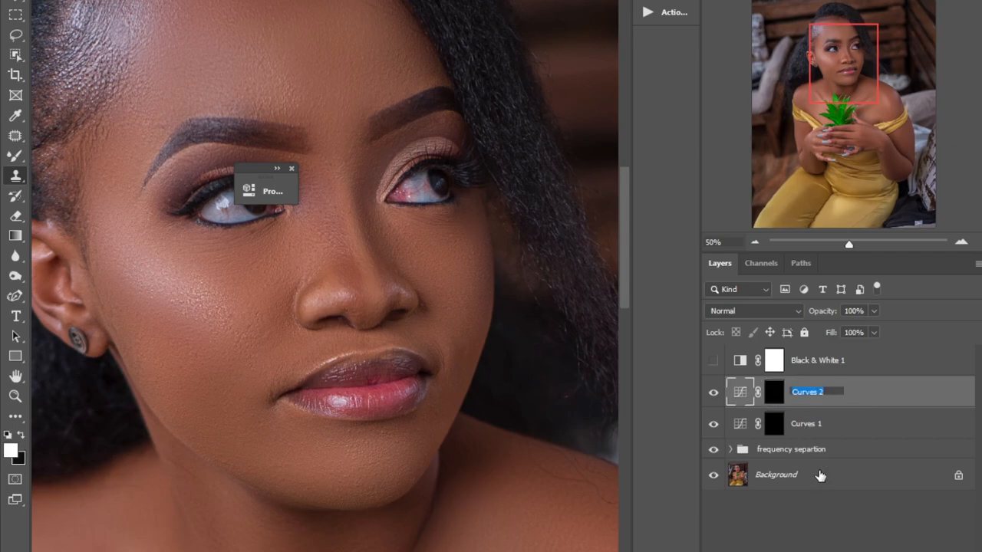
{"action": "type", "text": "b"}
{"action": "double_click", "coordinate": [807, 423]}
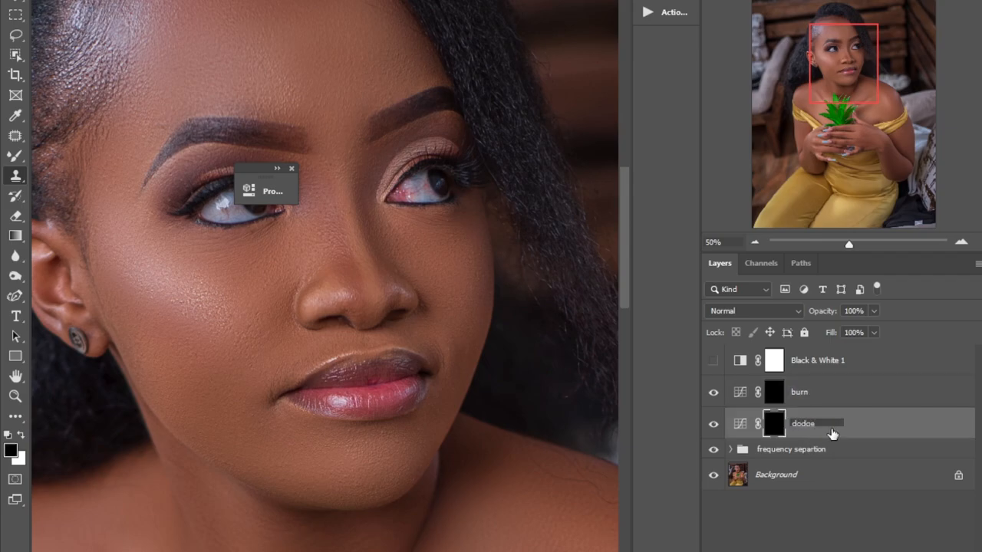
{"action": "type", "text": "dodge"}
{"action": "left_click", "coordinate": [817, 399]}
Step: Group the dodge and burn layers together
{"action": "left_click", "coordinate": [817, 432]}
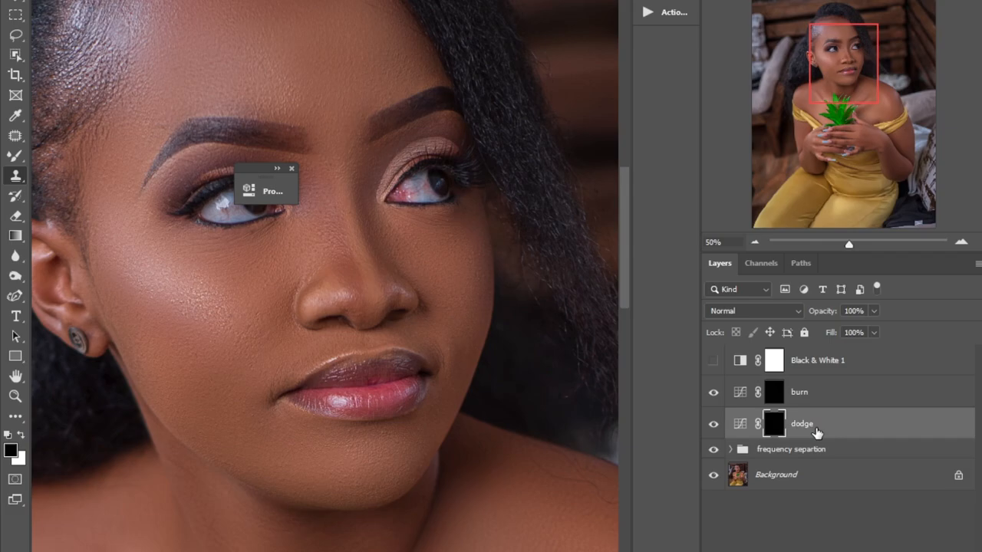
{"action": "left_click", "coordinate": [828, 403], "text": "shift"}
{"action": "key", "text": "x"}
{"action": "key", "text": "ctrl+g"}
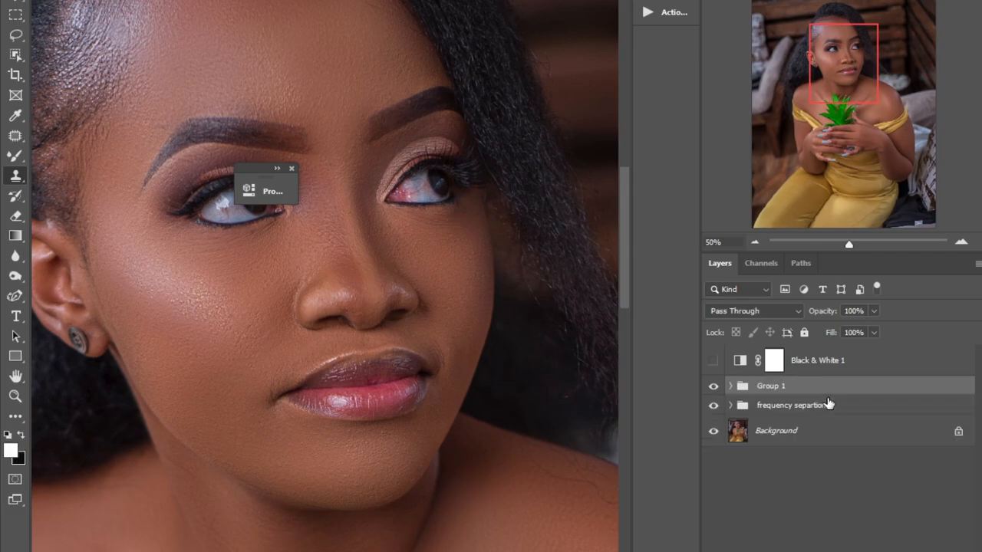
Step: Compare the portrait with Group 1 hidden and shown, leaving the group shown
{"action": "left_click", "coordinate": [713, 386]}
{"action": "left_click", "coordinate": [712, 389]}
{"action": "left_click", "coordinate": [712, 389]}
{"action": "left_click", "coordinate": [712, 389]}
{"action": "left_click", "coordinate": [712, 389]}
{"action": "left_click", "coordinate": [712, 389]}
Step: Expand Group 1 to reach the burn and dodge masks and show the Black & White 1 check layer
{"action": "left_click", "coordinate": [731, 387]}
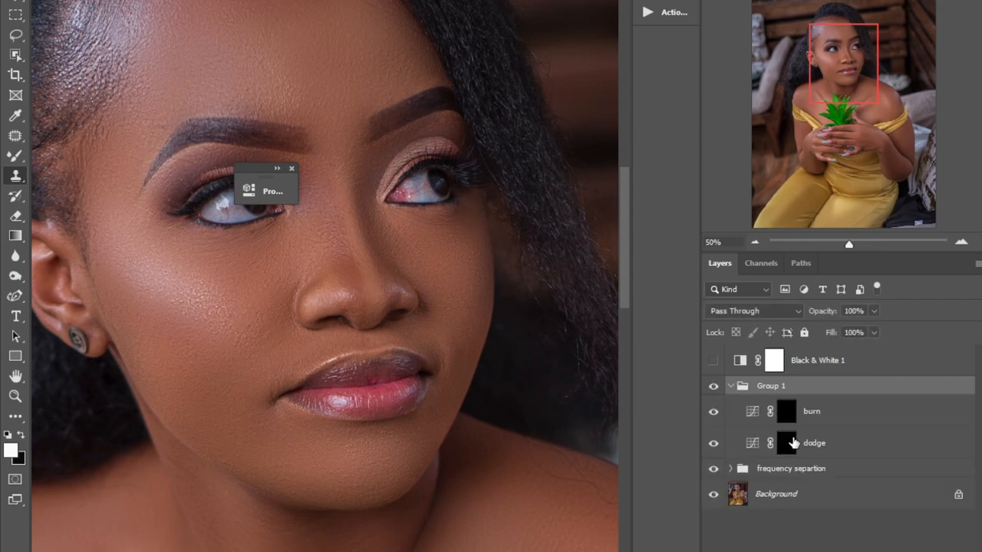
{"action": "left_click", "coordinate": [788, 443]}
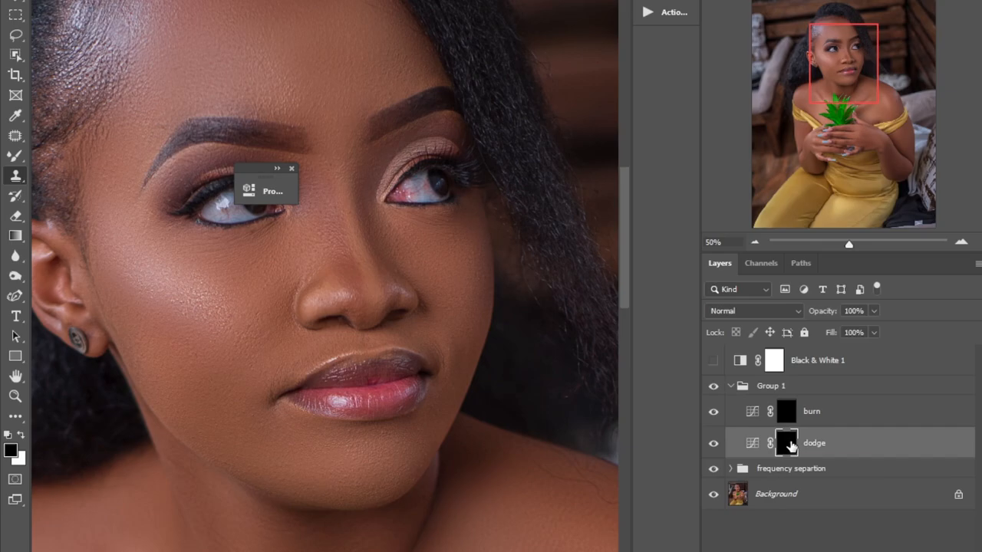
{"action": "left_click", "coordinate": [788, 409]}
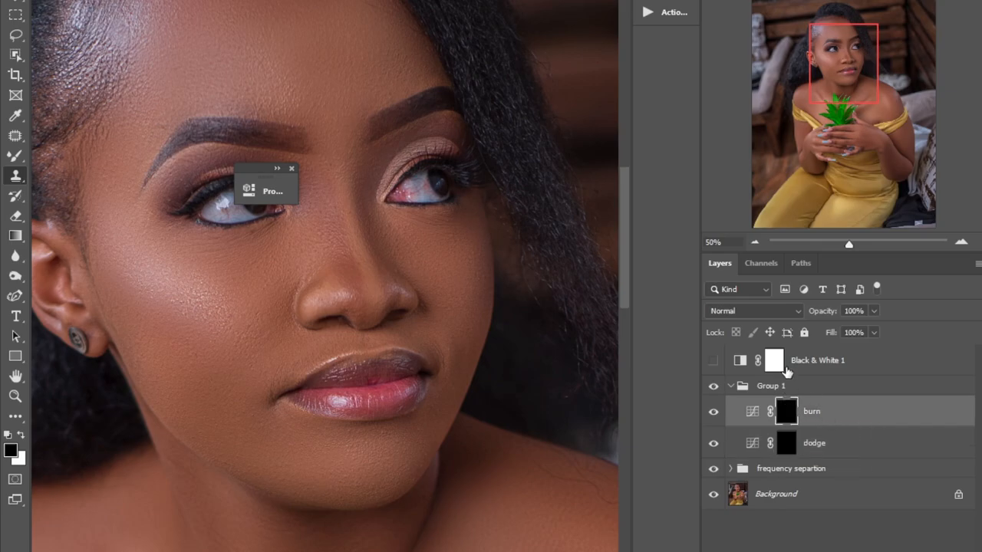
{"action": "left_click", "coordinate": [714, 361]}
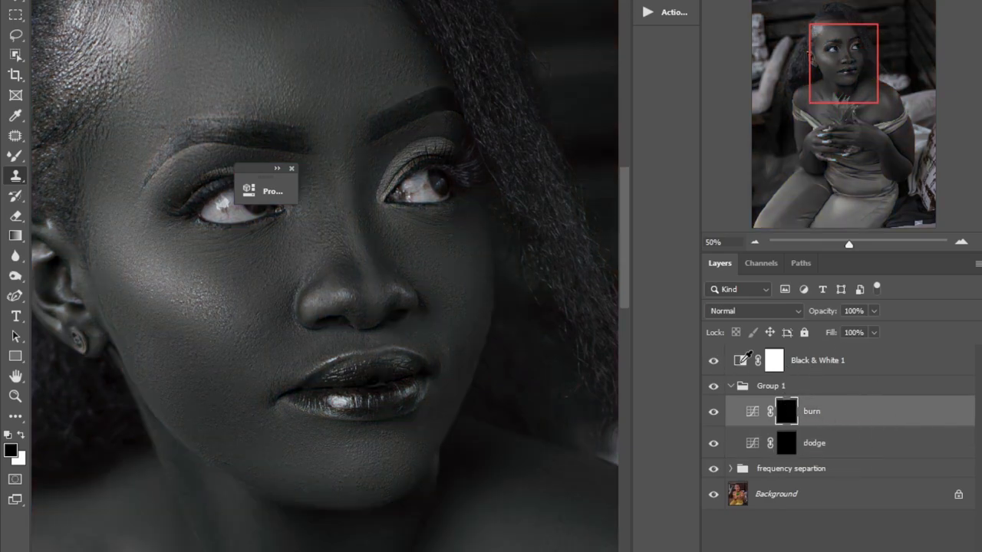
Step: Lower the Reds of the Black & White 1 adjustment to -131 and put its properties away
{"action": "double_click", "coordinate": [739, 360]}
{"action": "left_click_drag", "start_coordinate": [346, 292], "coordinate": [335, 293]}
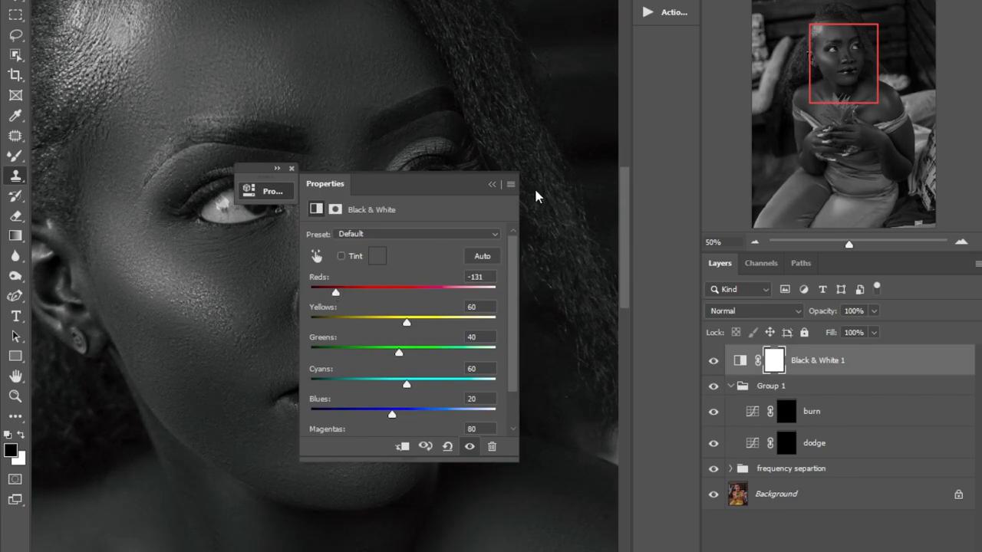
{"action": "left_click", "coordinate": [493, 186]}
{"action": "left_click", "coordinate": [290, 169]}
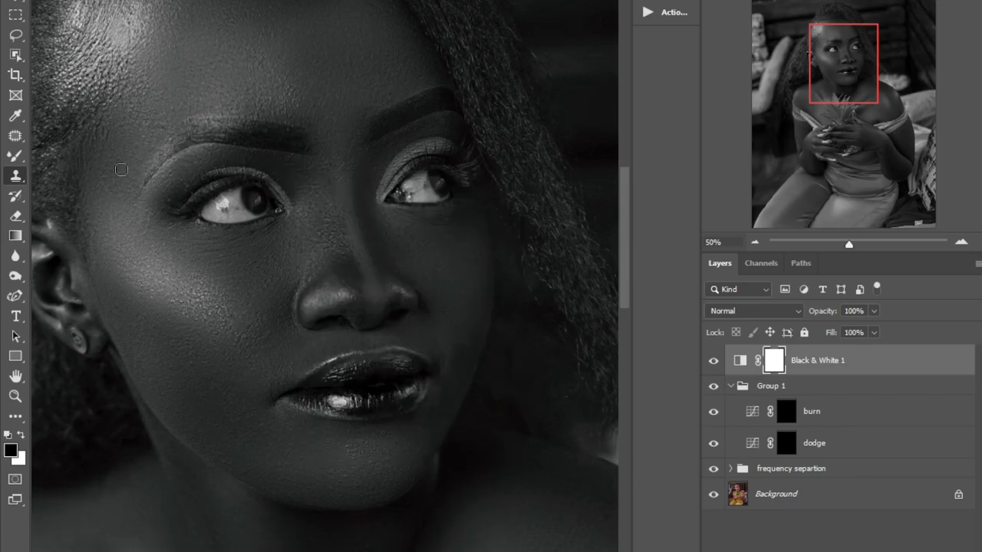
Step: Switch to the Brush tool with a much smaller tip and white as the foreground color
{"action": "right_click", "coordinate": [16, 155]}
{"action": "left_click", "coordinate": [76, 156]}
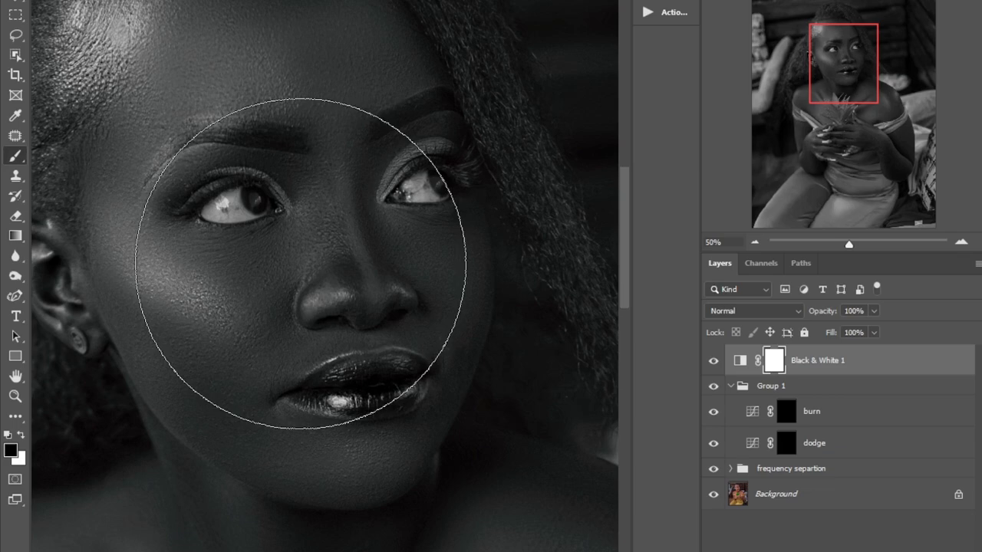
{"action": "key", "text": "bracketleft"}
{"action": "key", "text": "bracketleft"}
{"action": "key", "text": "bracketleft"}
{"action": "key", "text": "bracketleft"}
{"action": "key", "text": "bracketleft"}
{"action": "key", "text": "bracketleft"}
{"action": "key", "text": "bracketleft"}
{"action": "key", "text": "bracketleft"}
{"action": "key", "text": "bracketleft"}
{"action": "key", "text": "bracketleft"}
{"action": "key", "text": "bracketleft"}
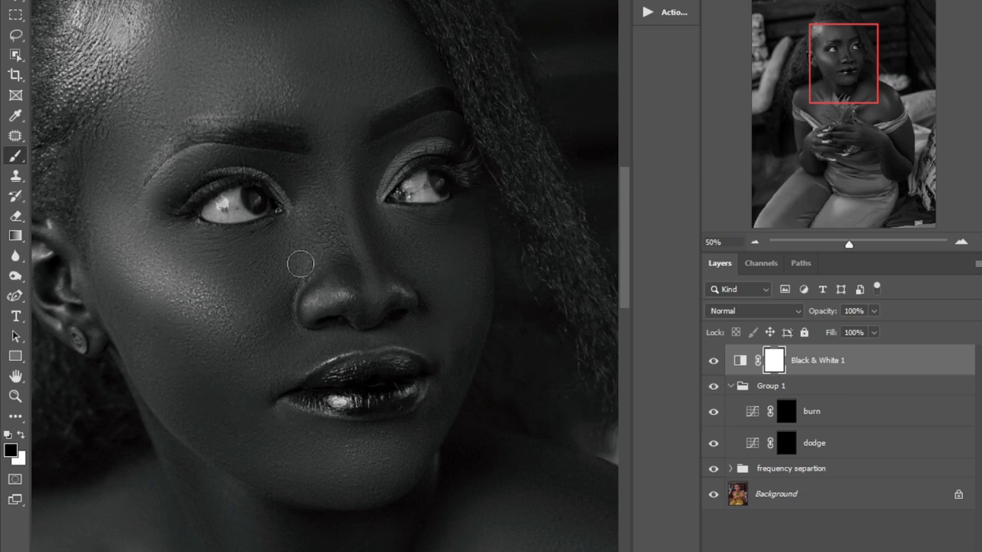
{"action": "key", "text": "x"}
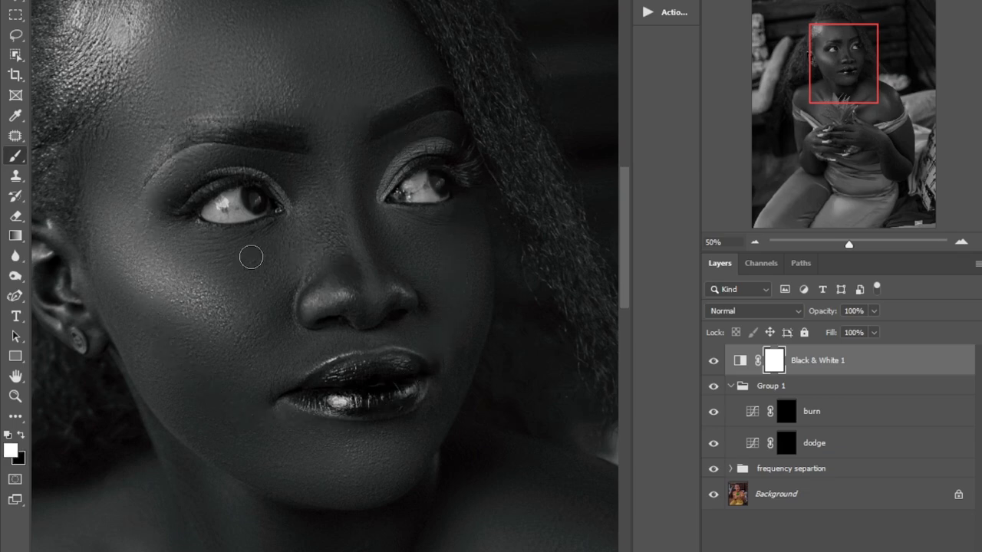
Step: Paint white on the dodge mask to brighten the near cheek highlight and the side of the nose, redoing the first stroke
{"action": "left_click", "coordinate": [784, 452]}
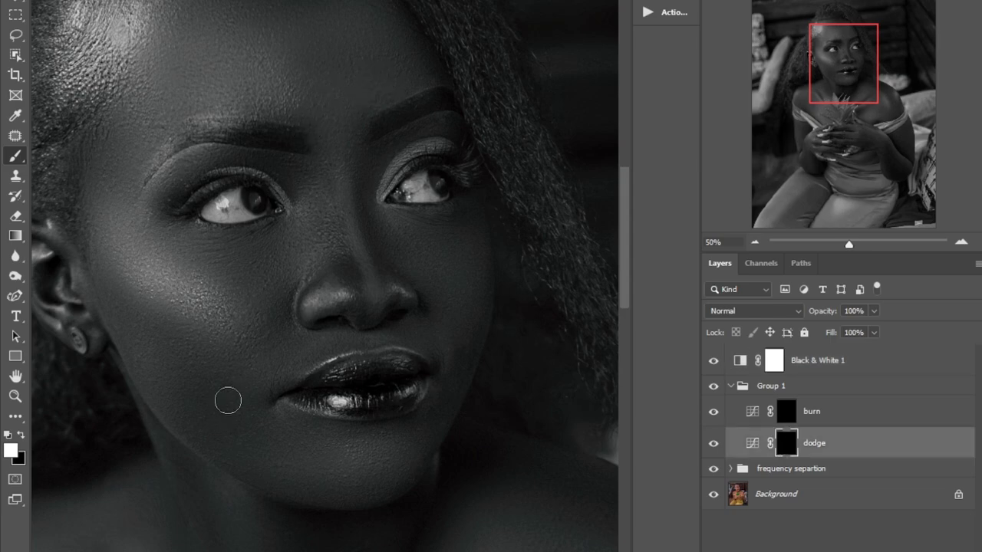
{"action": "key", "text": "bracketright"}
{"action": "key", "text": "bracketright"}
{"action": "key", "text": "bracketright"}
{"action": "mouse_move", "coordinate": [222, 315]}
{"action": "left_mouse_down"}
{"action": "mouse_move", "coordinate": [136, 262]}
{"action": "mouse_move", "coordinate": [175, 288]}
{"action": "left_mouse_up"}
{"action": "key", "text": "ctrl+z"}
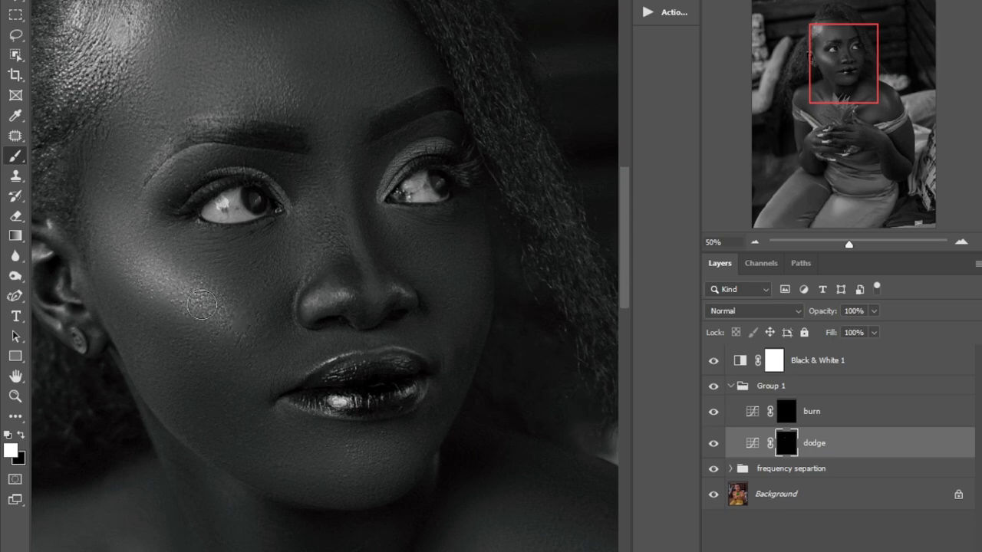
{"action": "mouse_move", "coordinate": [210, 316]}
{"action": "left_mouse_down"}
{"action": "mouse_move", "coordinate": [246, 340]}
{"action": "mouse_move", "coordinate": [137, 276]}
{"action": "mouse_move", "coordinate": [278, 324]}
{"action": "left_mouse_up"}
{"action": "left_click_drag", "start_coordinate": [339, 300], "coordinate": [330, 296]}
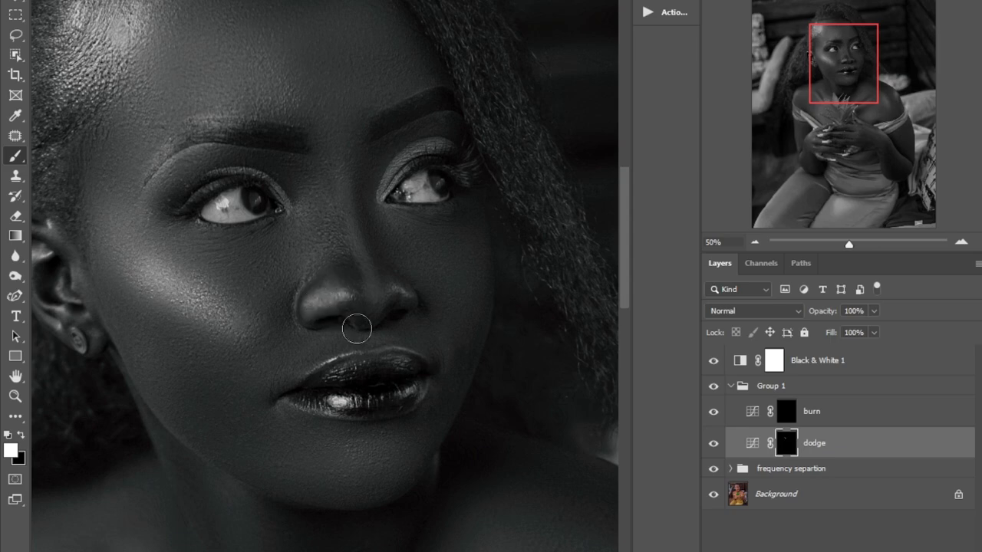
Step: Dodge the small highlights around the nose and lips, adapting the brush size to each area
{"action": "key", "text": "bracketleft"}
{"action": "key", "text": "bracketleft"}
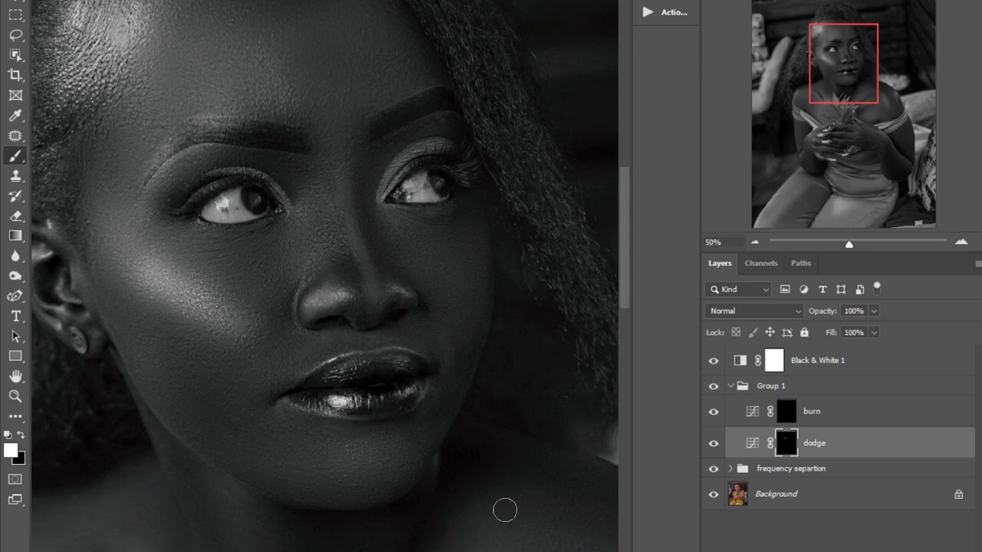
{"action": "key", "text": "bracketright"}
{"action": "key", "text": "bracketright"}
{"action": "key", "text": "bracketright"}
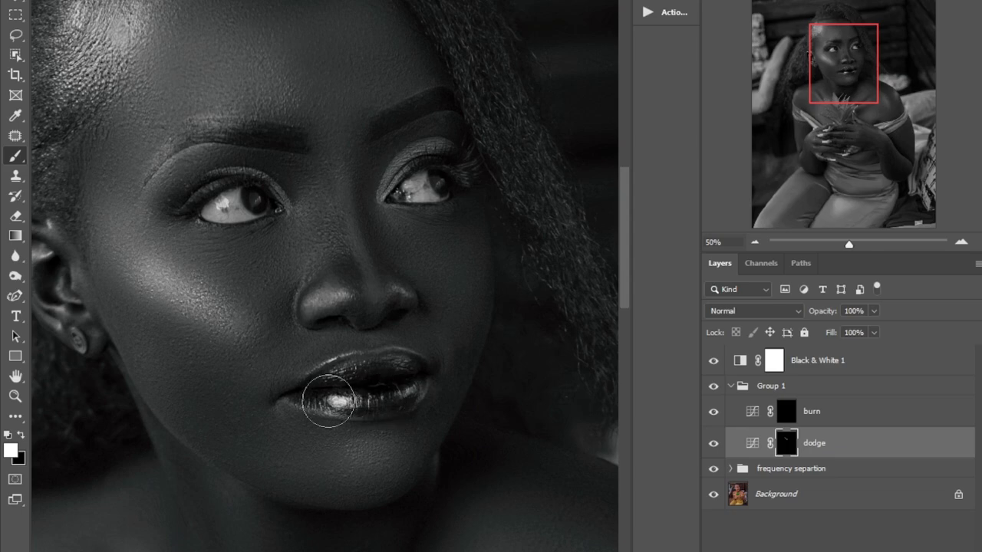
{"action": "key", "text": "bracketleft"}
{"action": "key", "text": "bracketleft"}
Step: Dodge the forehead above the near eyebrow with a much larger brush
{"action": "scroll", "coordinate": [332, 190], "scroll_direction": "up", "scroll_amount": 2}
{"action": "key", "text": "bracketright"}
{"action": "key", "text": "bracketright"}
{"action": "key", "text": "bracketright"}
{"action": "key", "text": "bracketright"}
{"action": "key", "text": "bracketright"}
{"action": "key", "text": "bracketright"}
{"action": "key", "text": "bracketright"}
{"action": "key", "text": "bracketright"}
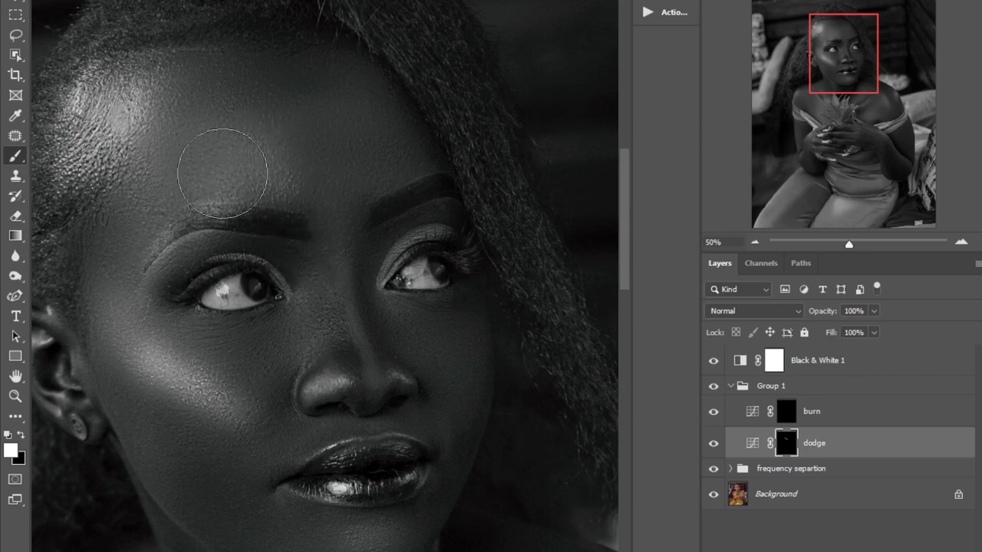
Step: Dodge the eyelid near the inner corner of the far eye with a smaller brush
{"action": "key", "text": "bracketleft"}
{"action": "key", "text": "bracketleft"}
{"action": "key", "text": "bracketleft"}
{"action": "key", "text": "bracketleft"}
{"action": "key", "text": "bracketleft"}
{"action": "key", "text": "bracketleft"}
{"action": "key", "text": "bracketleft"}
{"action": "key", "text": "bracketleft"}
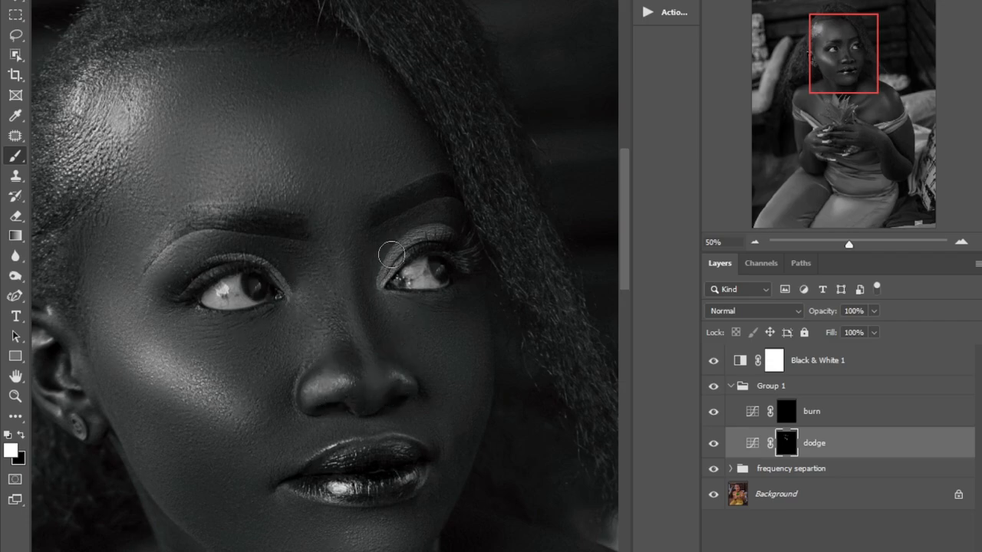
Step: Paint white on the burn mask to darken the hollow under the near cheekbone and the hollows around both collarbones
{"action": "left_click", "coordinate": [796, 415]}
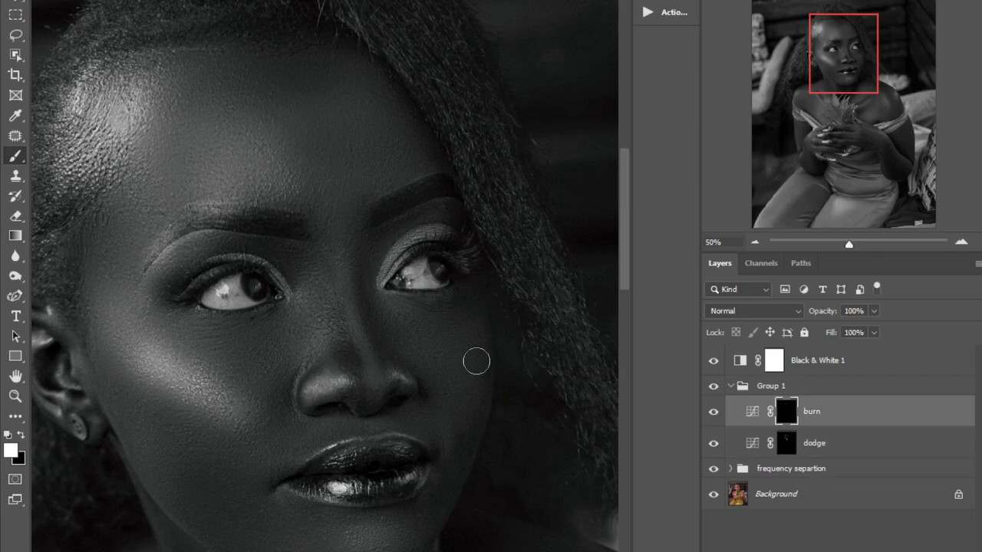
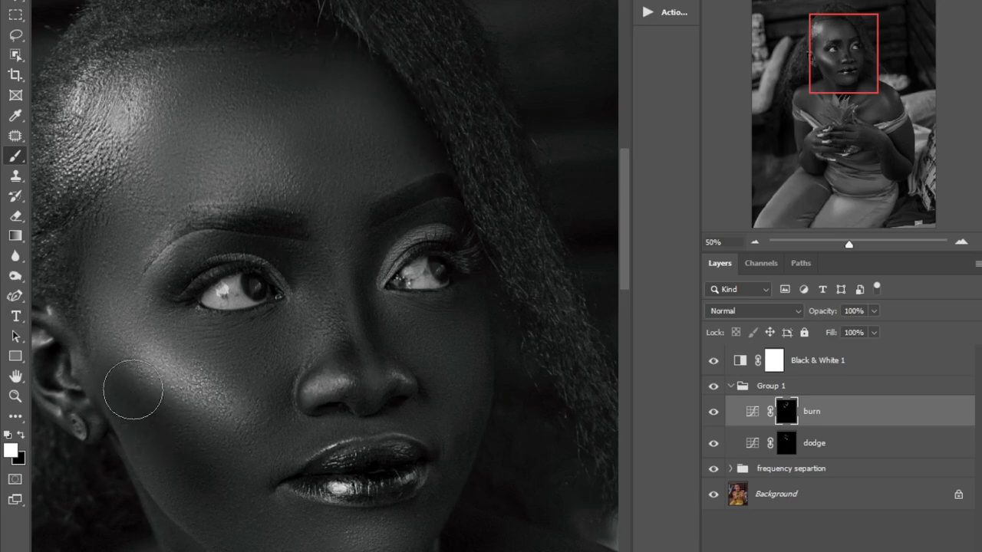
{"action": "left_click_drag", "start_coordinate": [623, 234], "coordinate": [626, 333]}
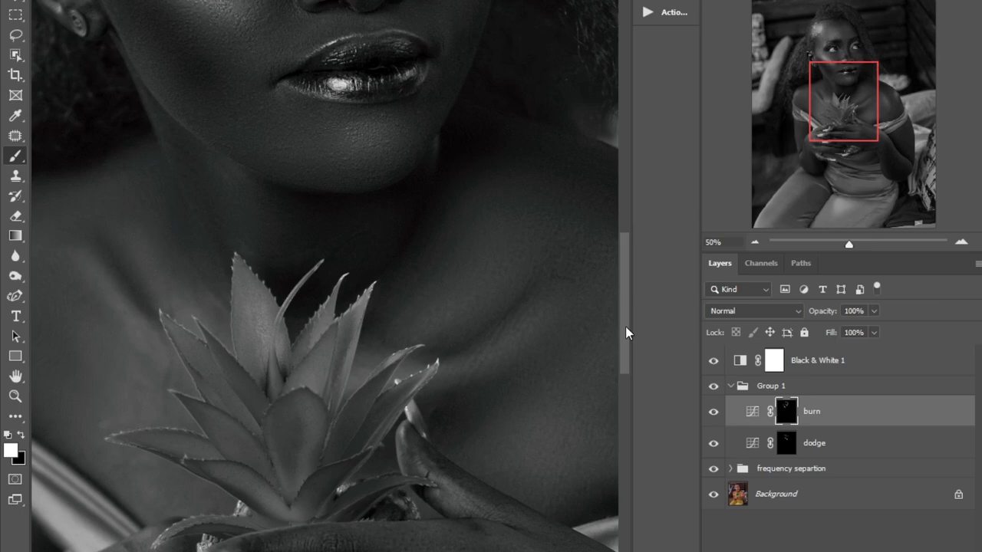
{"action": "key", "text": "bracketleft"}
{"action": "key", "text": "bracketleft"}
{"action": "key", "text": "bracketleft"}
{"action": "key", "text": "bracketleft"}
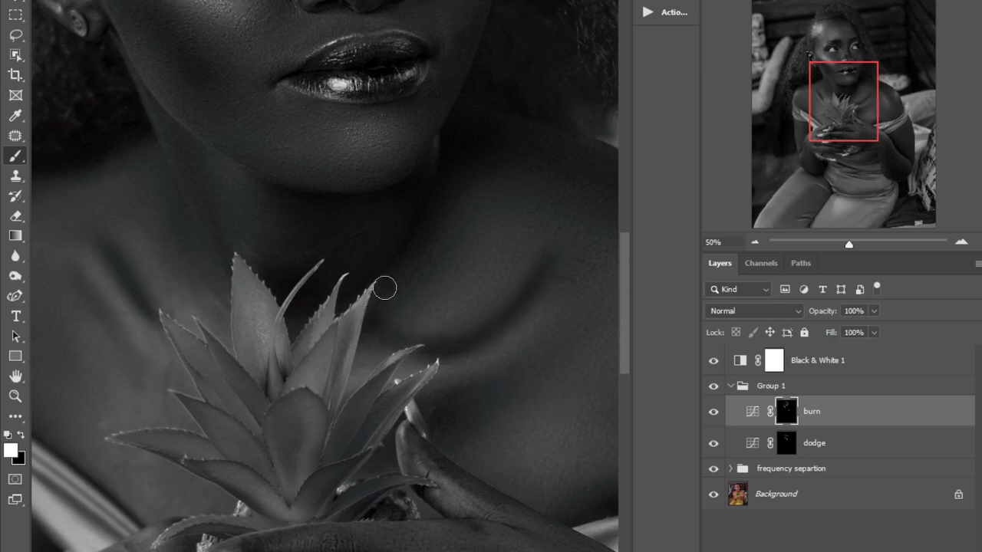
{"action": "key", "text": "bracketright"}
{"action": "key", "text": "bracketright"}
{"action": "key", "text": "bracketright"}
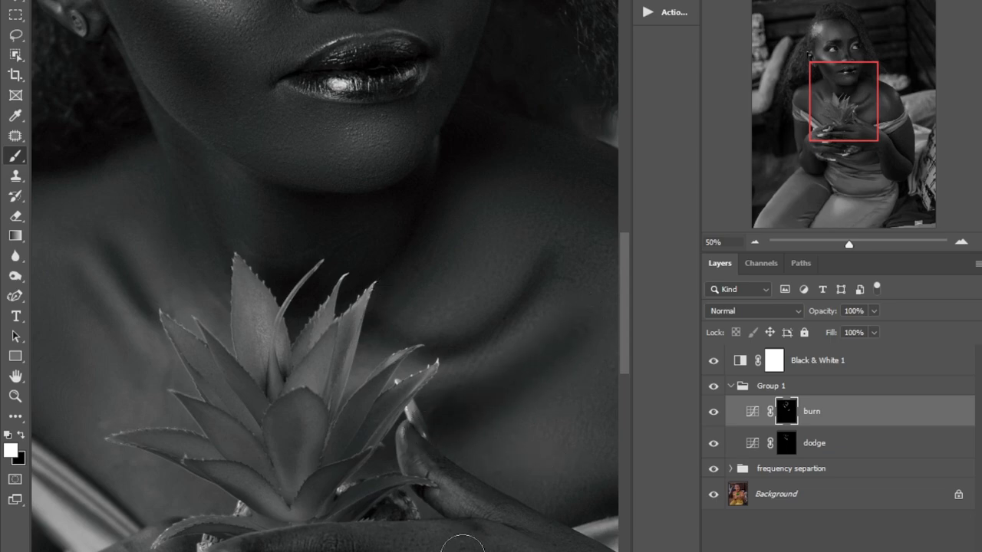
Step: Paint white on the dodge mask to brighten the raised collarbone and the shoulder highlights beside the plant
{"action": "left_click_drag", "start_coordinate": [376, 551], "coordinate": [428, 550]}
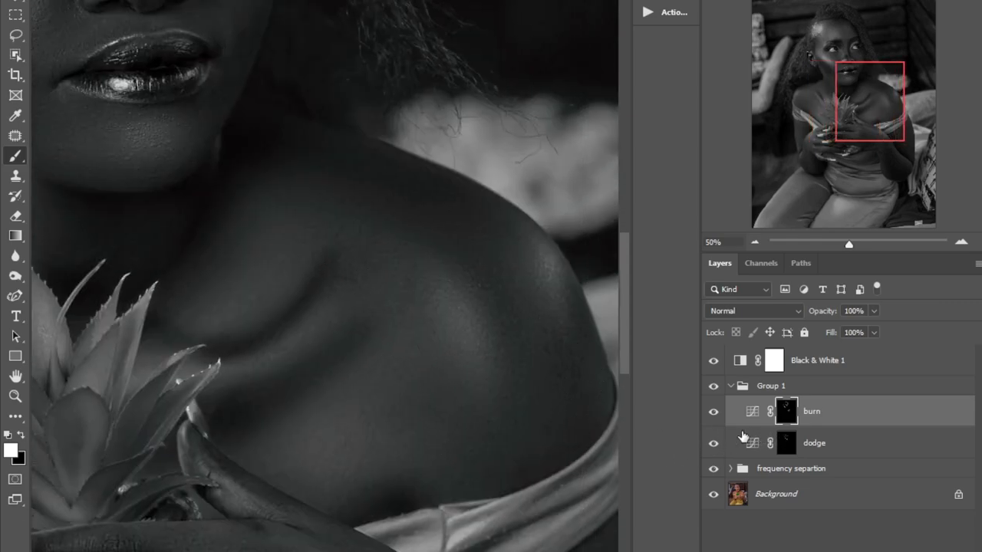
{"action": "left_click", "coordinate": [793, 444]}
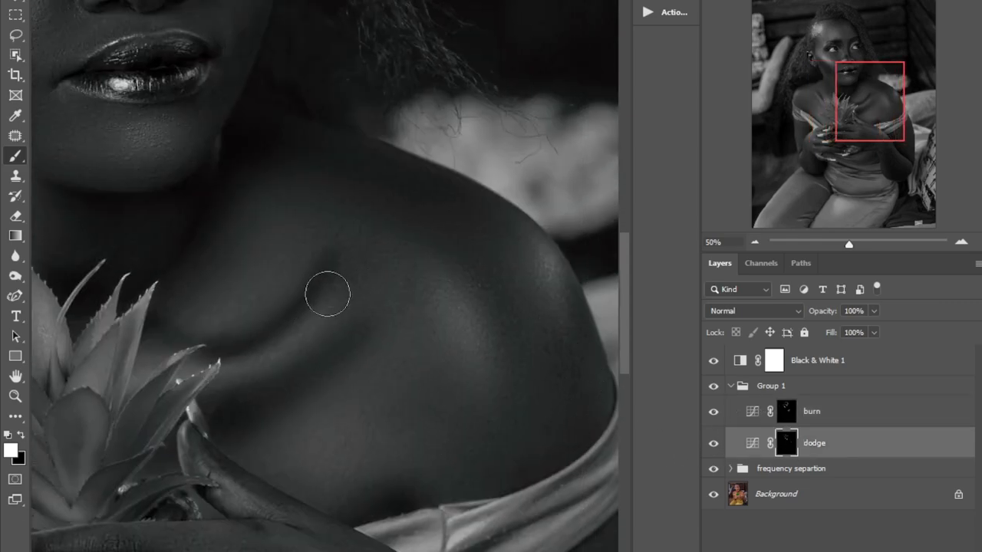
{"action": "key", "text": "bracketright"}
{"action": "key", "text": "bracketright"}
{"action": "key", "text": "bracketright"}
{"action": "key", "text": "bracketright"}
{"action": "key", "text": "bracketright"}
{"action": "key", "text": "bracketleft"}
{"action": "key", "text": "bracketleft"}
{"action": "key", "text": "bracketleft"}
{"action": "key", "text": "bracketleft"}
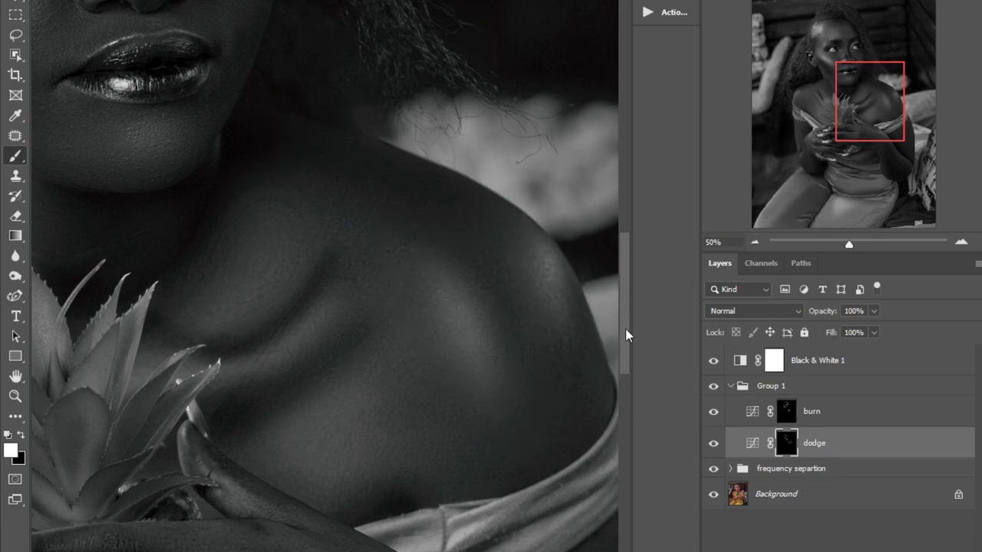
Step: Paint white on the dodge mask to brighten the forearm, the knuckles and hands, and the shoulder beside the plant
{"action": "left_click_drag", "start_coordinate": [626, 335], "coordinate": [629, 432]}
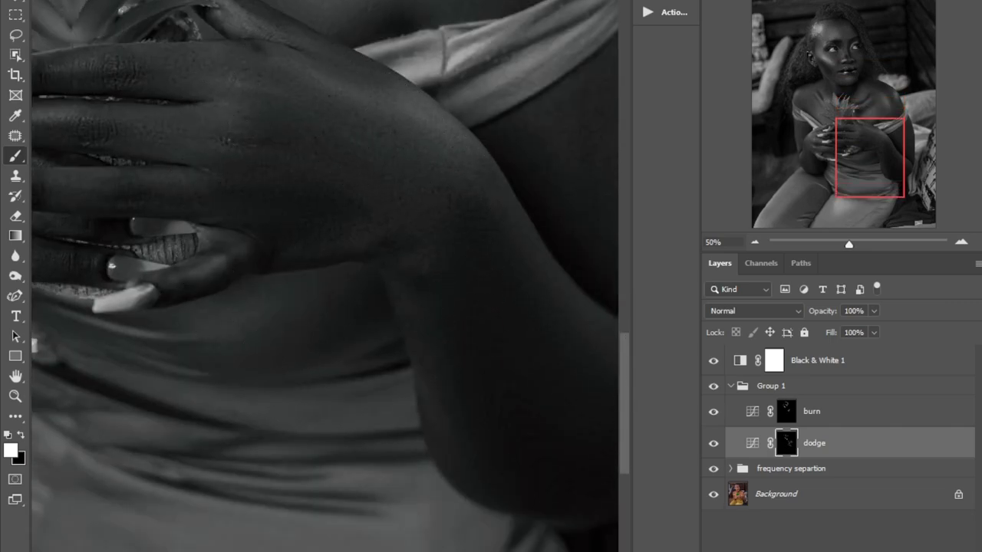
{"action": "left_click_drag", "start_coordinate": [388, 550], "coordinate": [429, 550]}
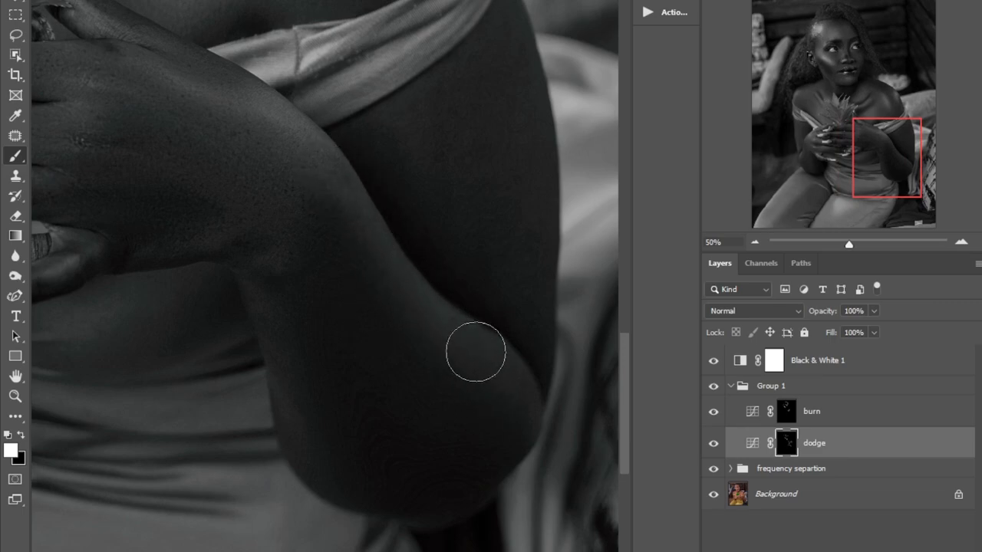
{"action": "left_click_drag", "start_coordinate": [430, 550], "coordinate": [300, 550]}
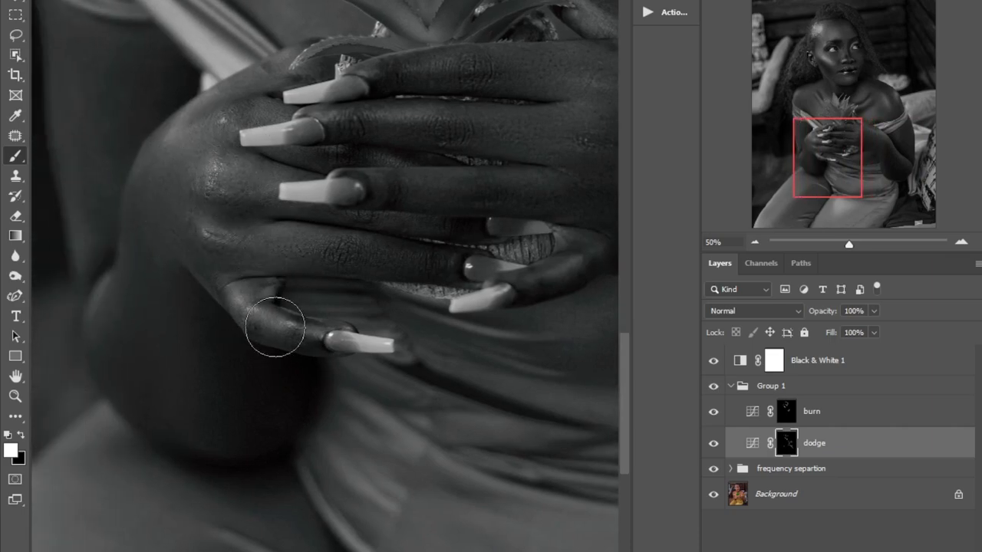
{"action": "scroll", "coordinate": [369, 92], "scroll_direction": "up", "scroll_amount": 3}
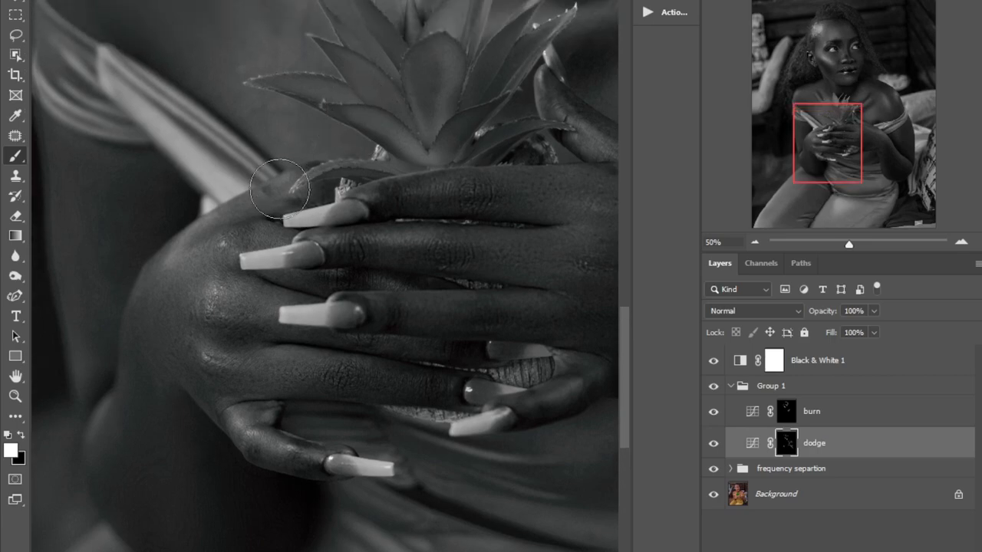
{"action": "scroll", "coordinate": [205, 105], "scroll_direction": "up", "scroll_amount": 4}
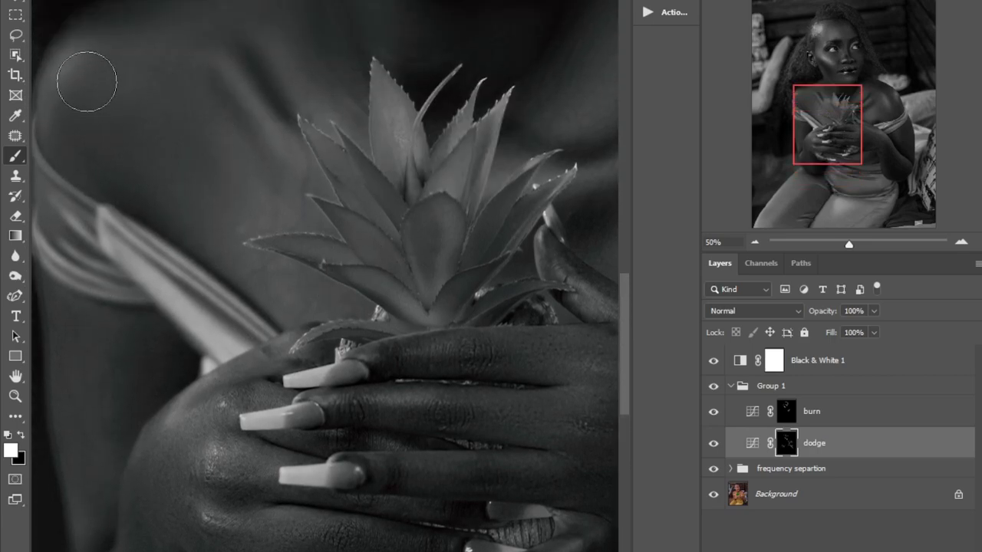
{"action": "scroll", "coordinate": [146, 38], "scroll_direction": "up", "scroll_amount": 2}
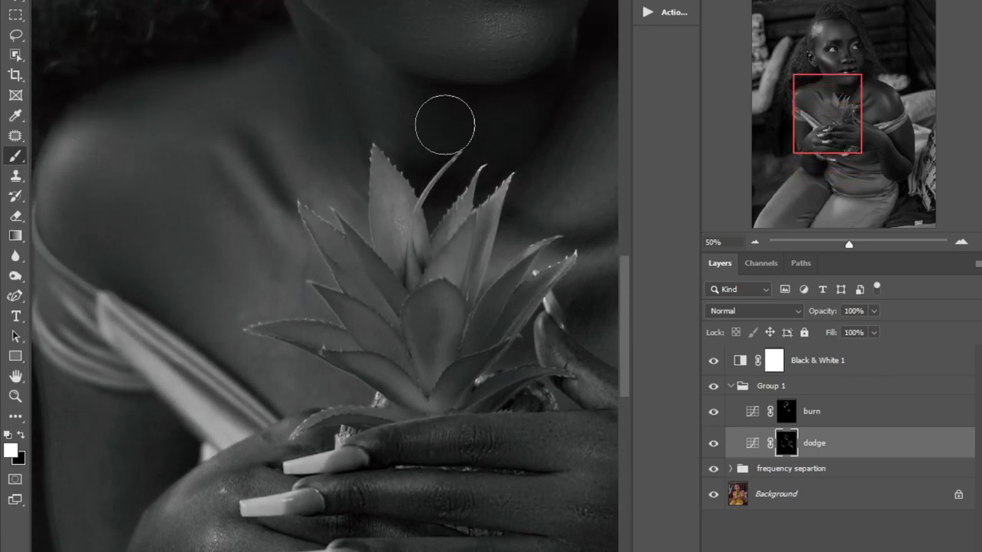
{"action": "key", "text": "ctrl+minus"}
{"action": "key", "text": "ctrl+minus"}
{"action": "key", "text": "ctrl+minus"}
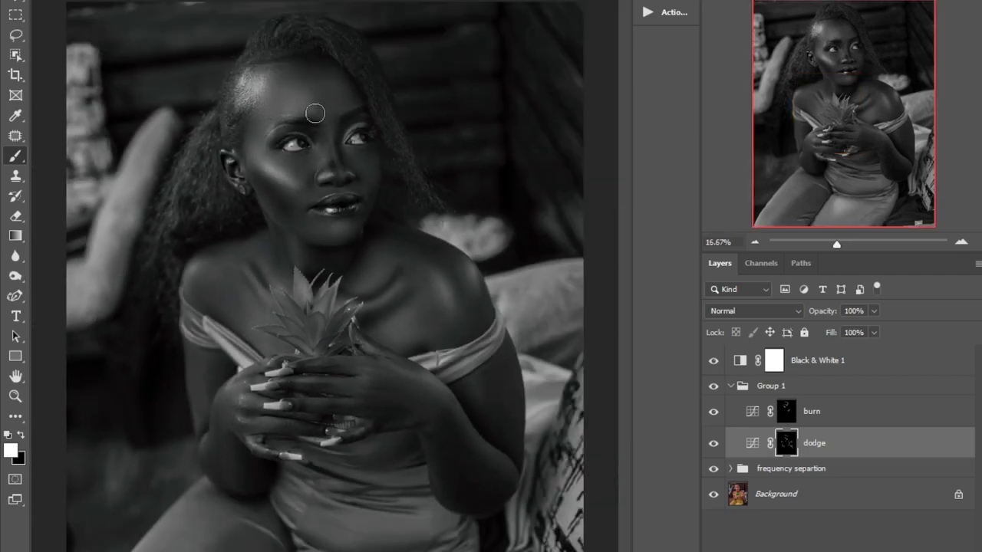
Step: Examine the dodging and burning on the face in black and white, resizing the brush to match the facial details
{"action": "key", "text": "bracketright"}
{"action": "key", "text": "bracketright"}
{"action": "key", "text": "bracketright"}
{"action": "key", "text": "ctrl+plus"}
{"action": "key", "text": "ctrl+plus"}
{"action": "scroll", "coordinate": [370, 181], "scroll_direction": "up", "scroll_amount": 5}
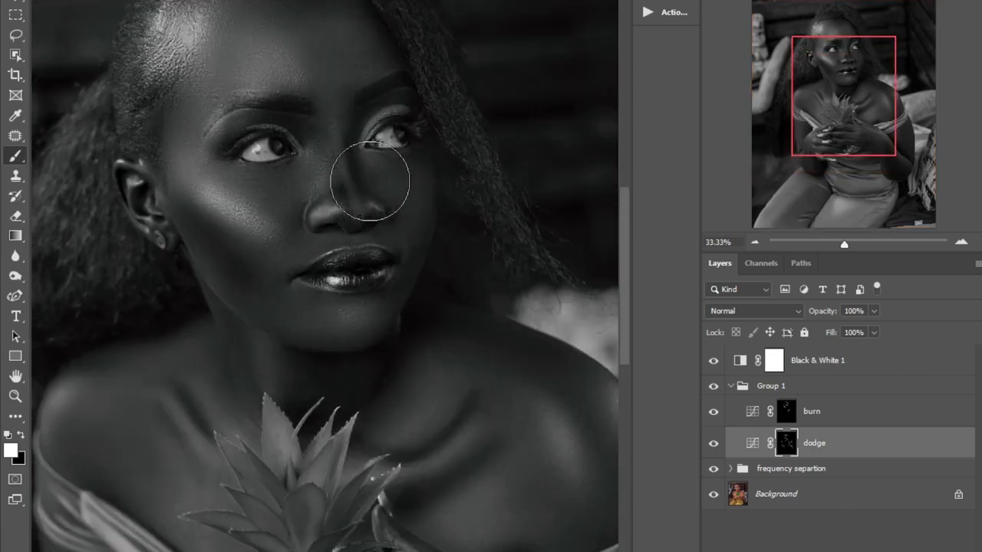
{"action": "key", "text": "bracketleft"}
{"action": "key", "text": "bracketleft"}
{"action": "key", "text": "bracketleft"}
{"action": "key", "text": "bracketleft"}
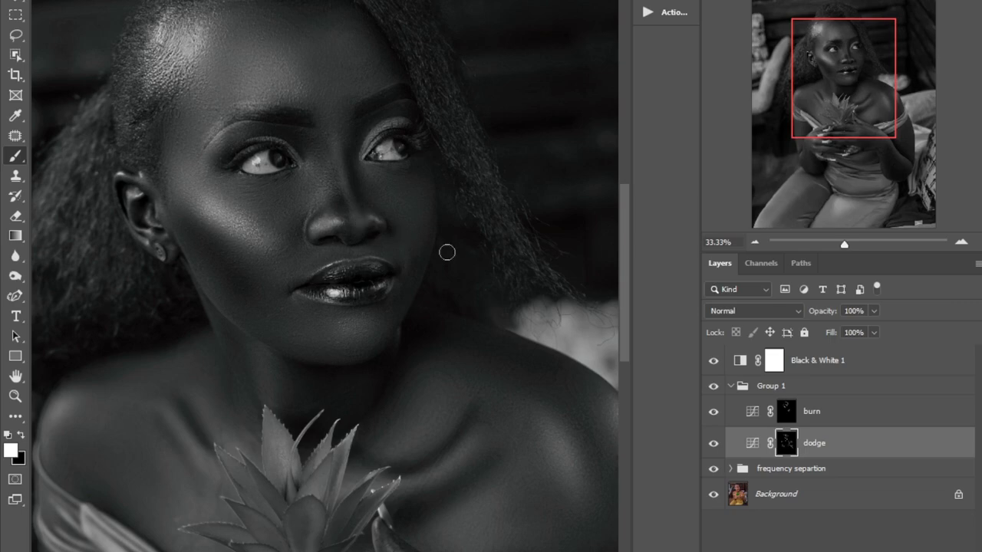
Step: Hide the Black & White 1 layer to check the dodging and burning in colour
{"action": "left_click", "coordinate": [712, 361]}
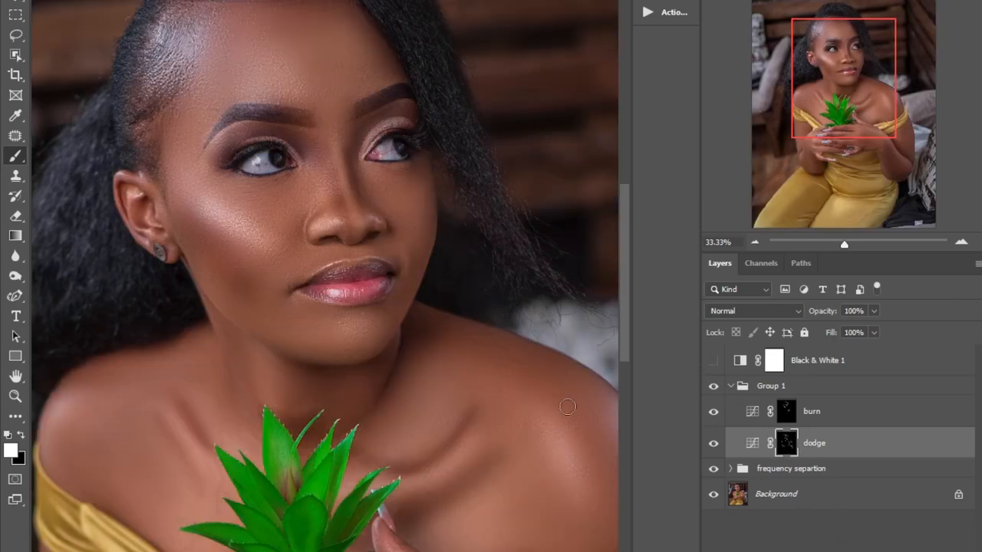
{"action": "key", "text": "ctrl+minus"}
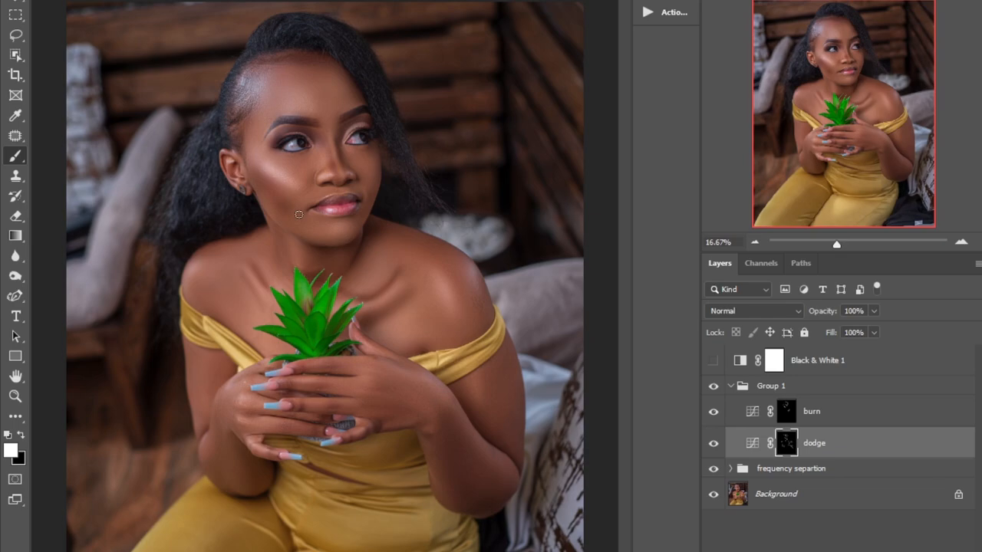
{"action": "key", "text": "ctrl+plus"}
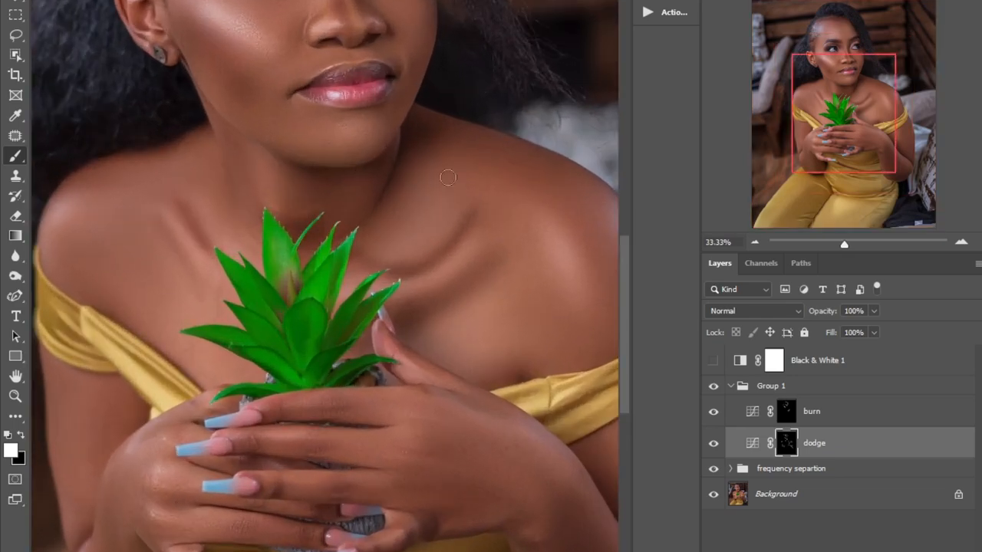
Step: Paint black on the burn mask to soften the shading around the collarbone and near cheek
{"action": "left_click", "coordinate": [788, 413]}
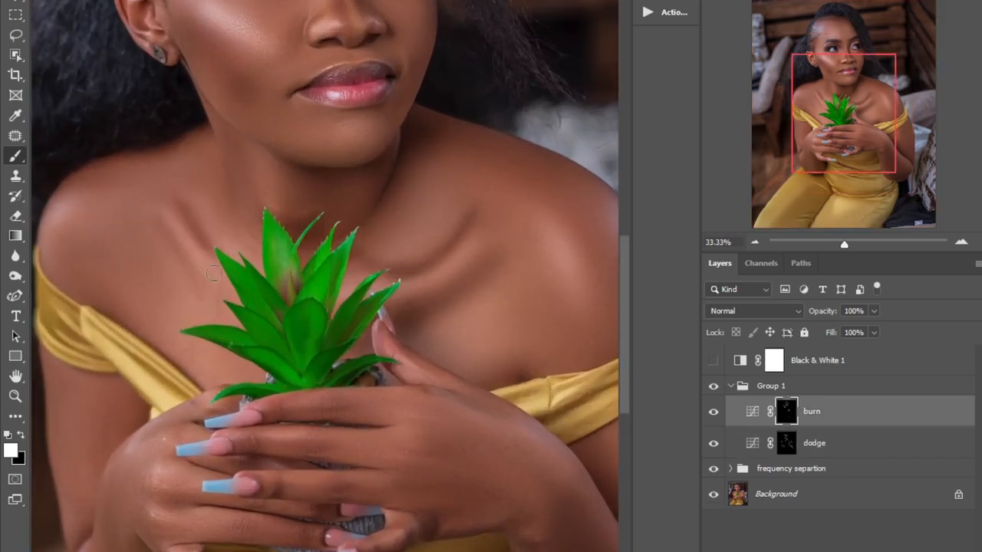
{"action": "key", "text": "x"}
{"action": "scroll", "coordinate": [266, 59], "scroll_direction": "up", "scroll_amount": 2}
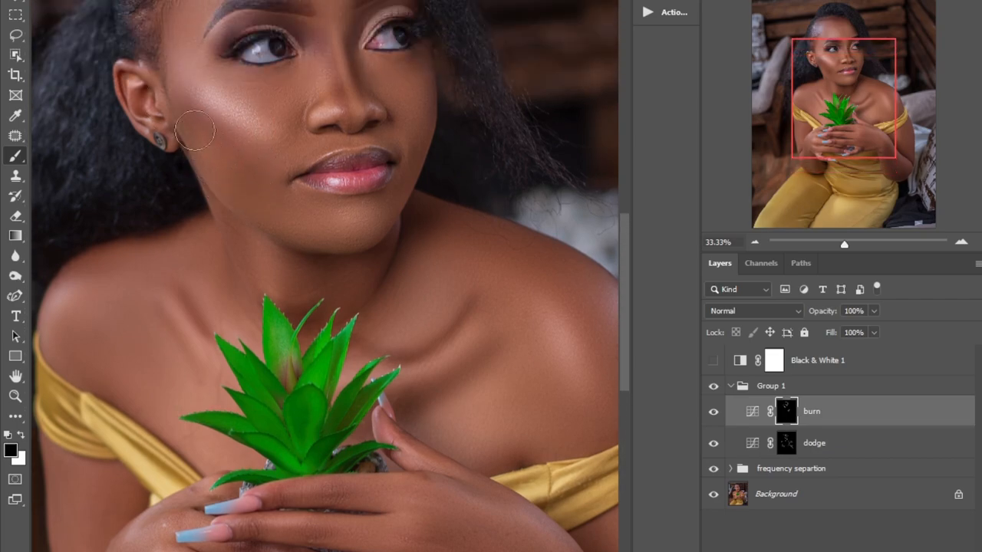
{"action": "scroll", "coordinate": [349, 86], "scroll_direction": "up", "scroll_amount": 1}
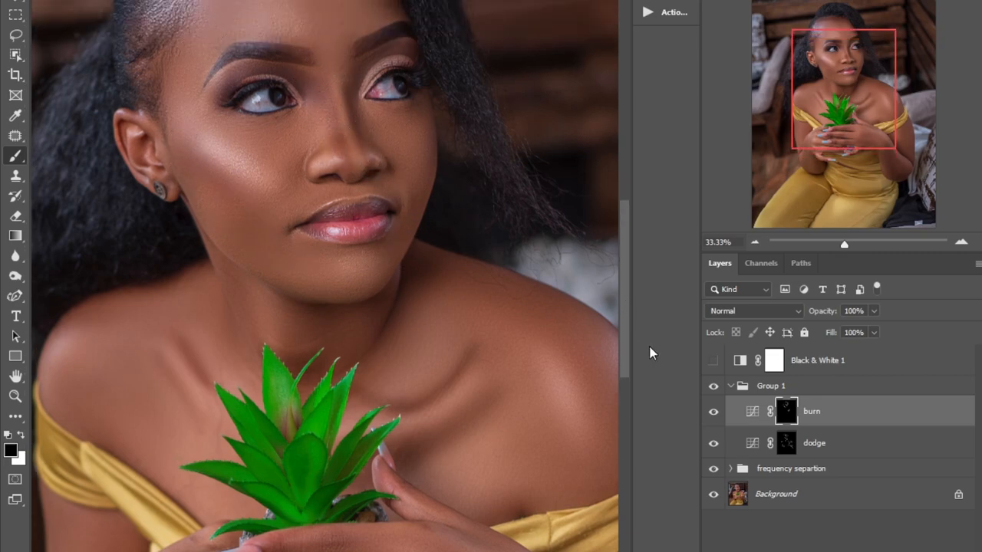
Step: Refine the dodge mask around the near eyelid and restore white as the foreground colour
{"action": "left_click", "coordinate": [783, 440]}
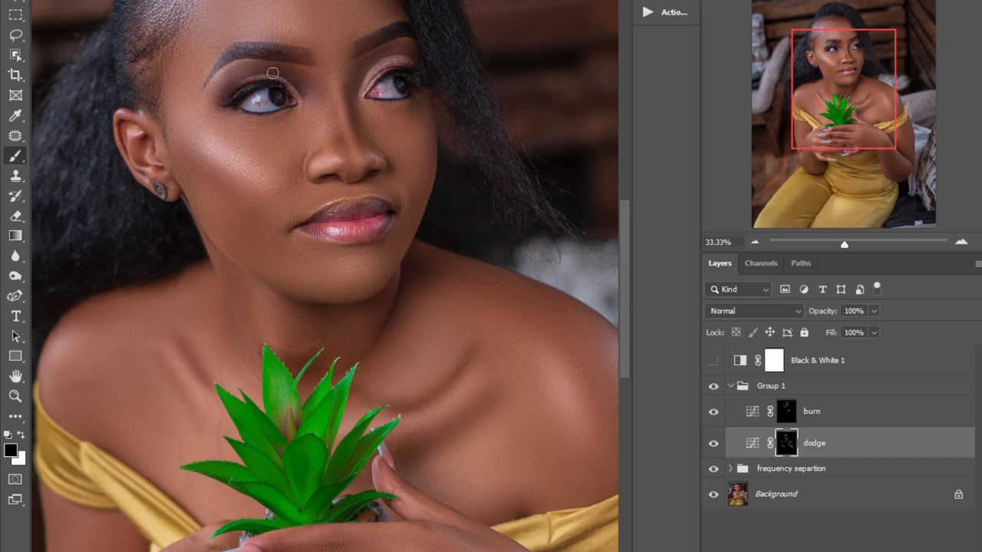
{"action": "key", "text": "x"}
{"action": "key", "text": "ctrl+minus"}
{"action": "key", "text": "ctrl+minus"}
{"action": "key", "text": "ctrl+minus"}
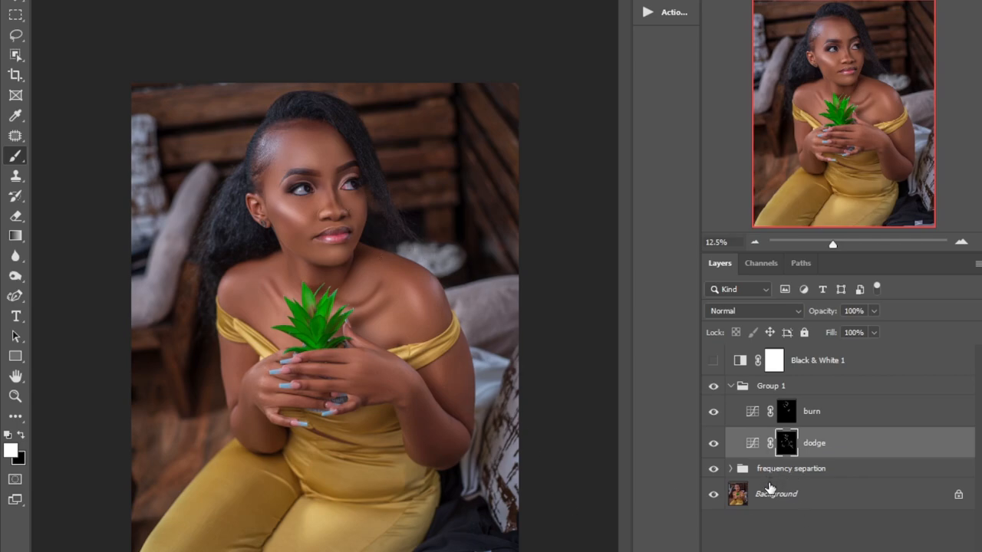
Step: Collapse Group 1 and the frequency separtion group in the layer stack
{"action": "left_click", "coordinate": [769, 495]}
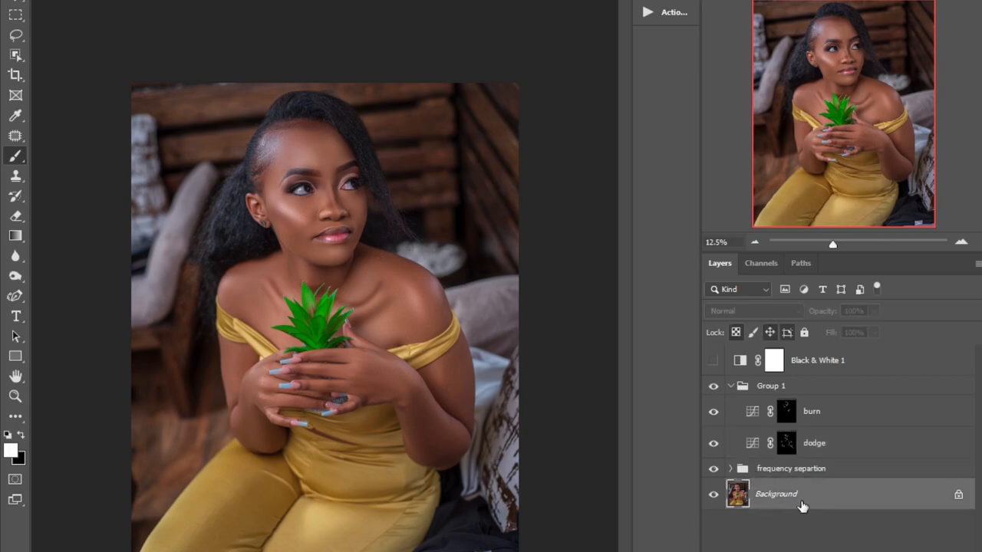
{"action": "left_click", "coordinate": [801, 362], "text": "shift"}
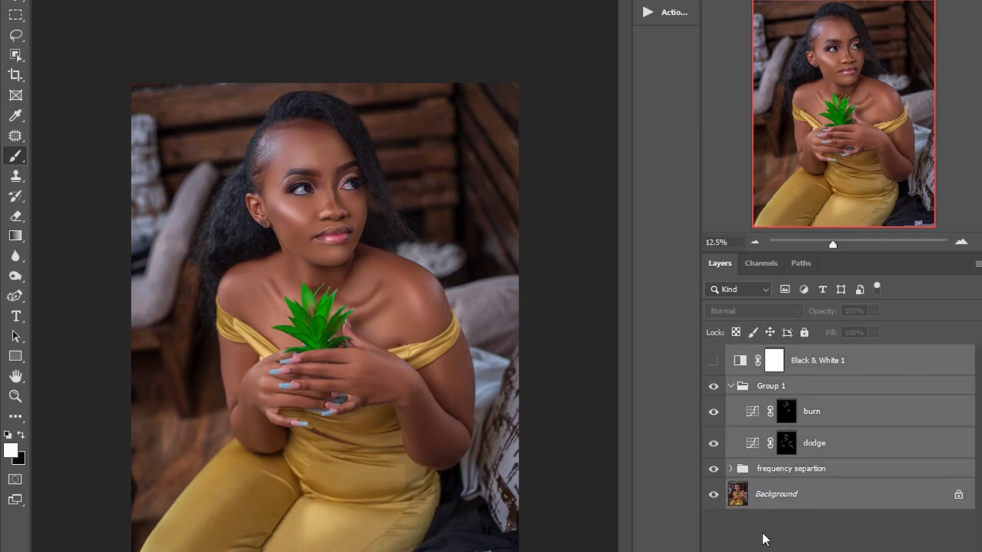
{"action": "left_click", "coordinate": [807, 503]}
{"action": "left_click", "coordinate": [731, 469]}
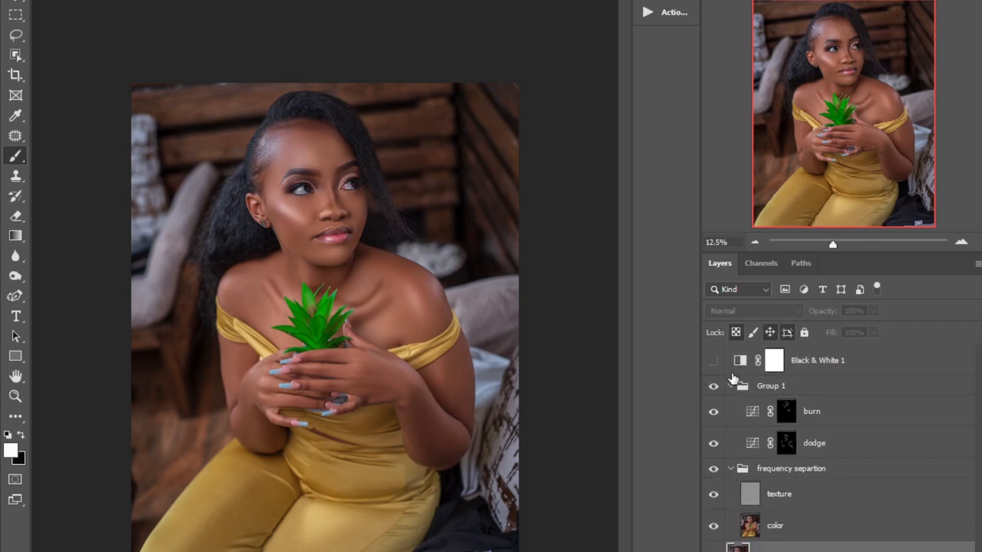
{"action": "left_click", "coordinate": [731, 386]}
{"action": "left_click", "coordinate": [731, 407]}
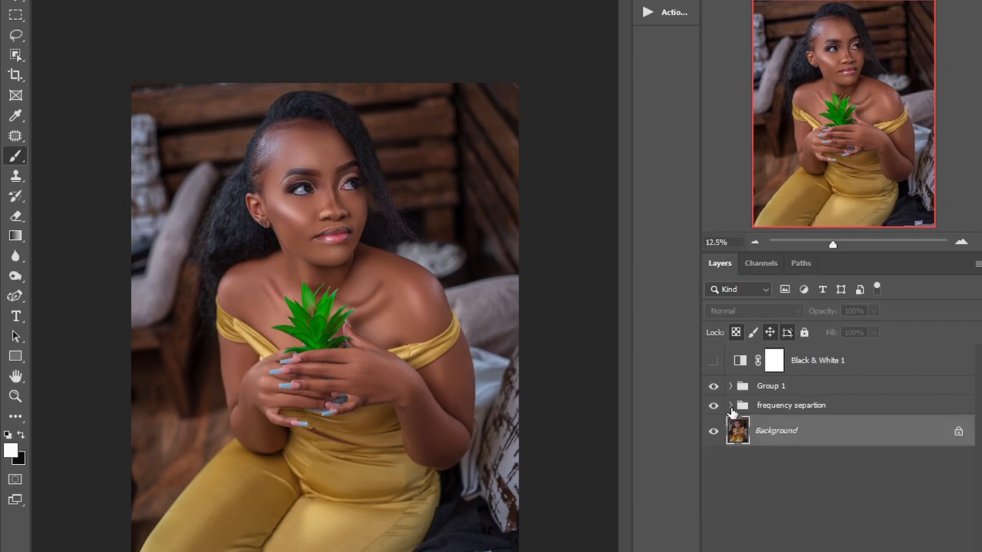
Step: Toggle the visibility of Group 1 repeatedly to compare the portrait with and without dodging and burning
{"action": "left_click", "coordinate": [712, 387]}
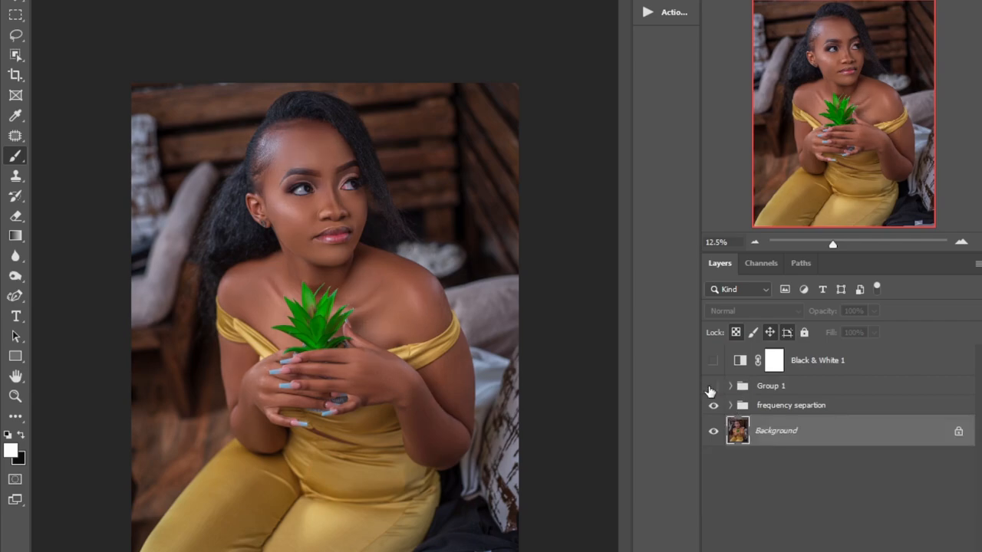
{"action": "left_click", "coordinate": [712, 387]}
{"action": "left_click", "coordinate": [711, 389]}
{"action": "left_click", "coordinate": [712, 387]}
{"action": "left_click", "coordinate": [711, 388]}
{"action": "left_click", "coordinate": [711, 388]}
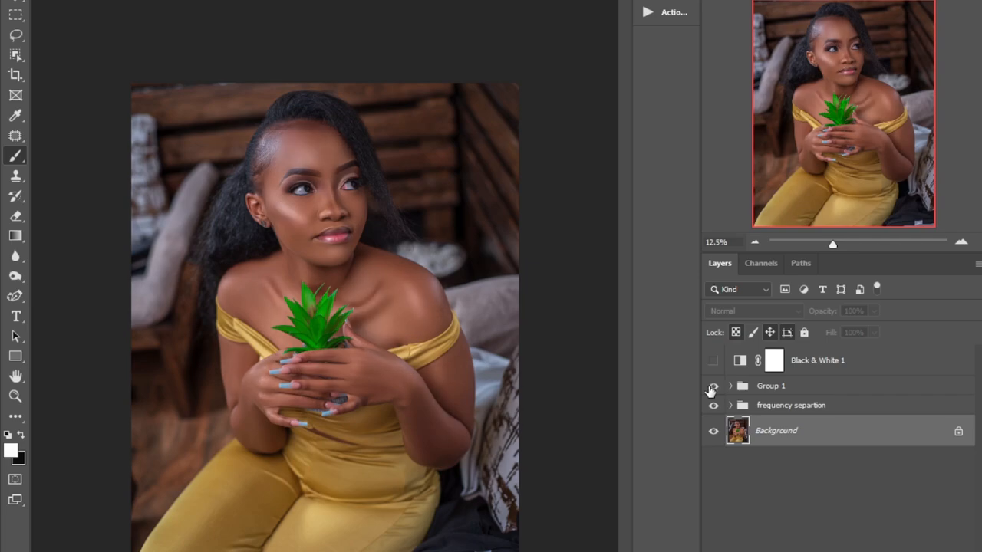
{"action": "left_click", "coordinate": [711, 389]}
{"action": "left_click", "coordinate": [712, 389]}
{"action": "left_click", "coordinate": [711, 388]}
{"action": "left_click", "coordinate": [711, 389]}
{"action": "left_click", "coordinate": [711, 388]}
Step: Toggle the frequency separtion group's visibility to compare the skin before and after smoothing
{"action": "left_click", "coordinate": [712, 406]}
{"action": "left_click", "coordinate": [712, 407]}
{"action": "left_click", "coordinate": [712, 407]}
{"action": "left_click", "coordinate": [712, 407]}
{"action": "left_click", "coordinate": [712, 406]}
Step: Lower the opacity of Group 1 to 80% and delete the Black & White 1 layer
{"action": "left_click", "coordinate": [811, 386]}
{"action": "left_click", "coordinate": [875, 310]}
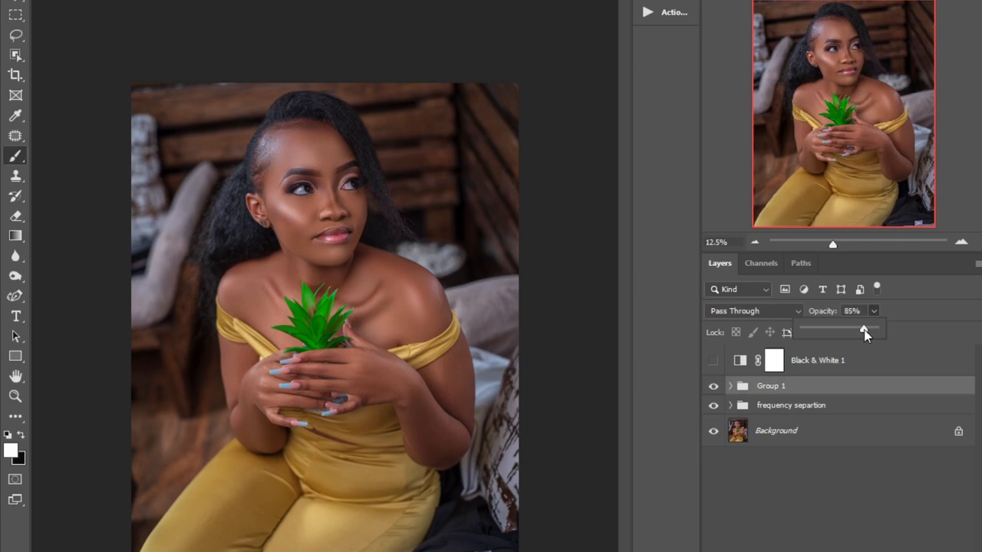
{"action": "left_click", "coordinate": [792, 437]}
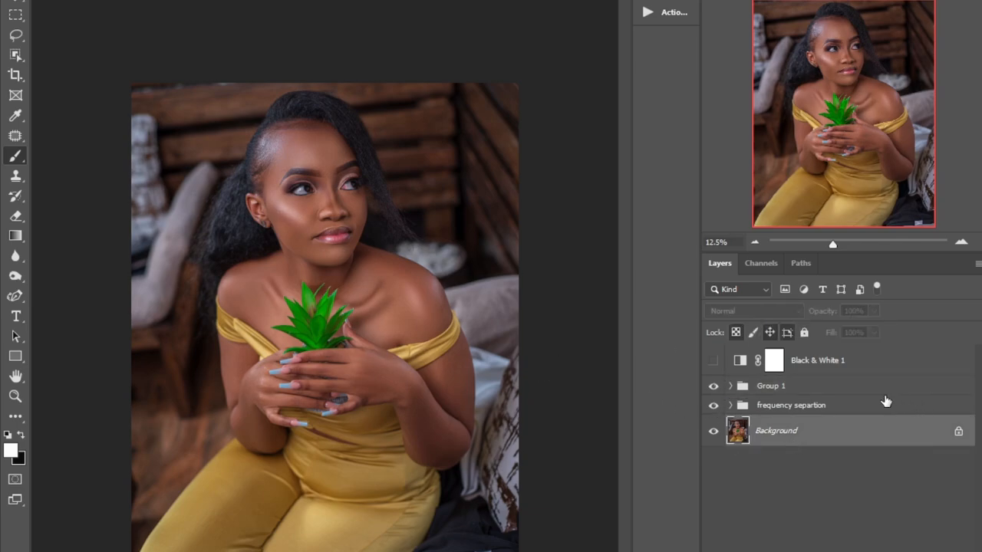
{"action": "left_click", "coordinate": [825, 366]}
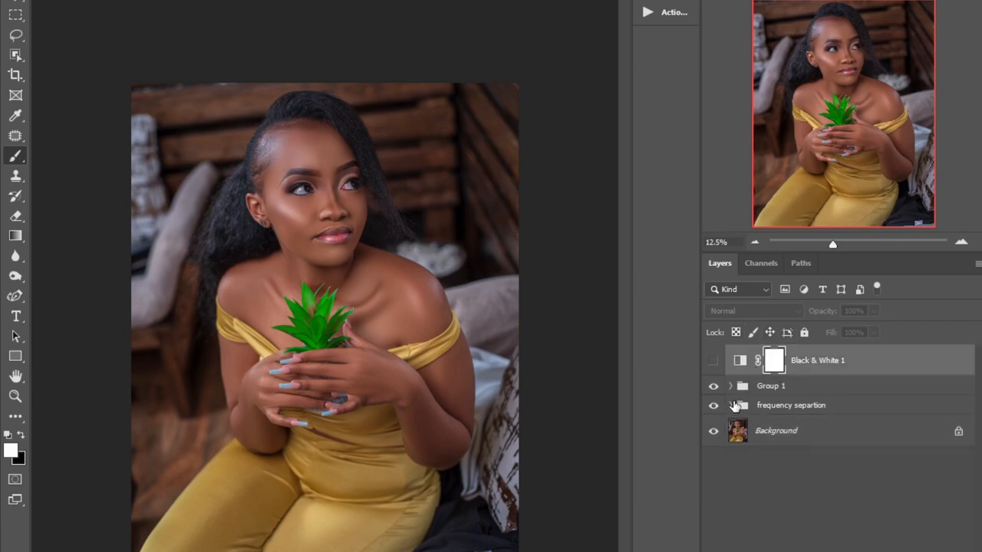
{"action": "key", "text": "Delete"}
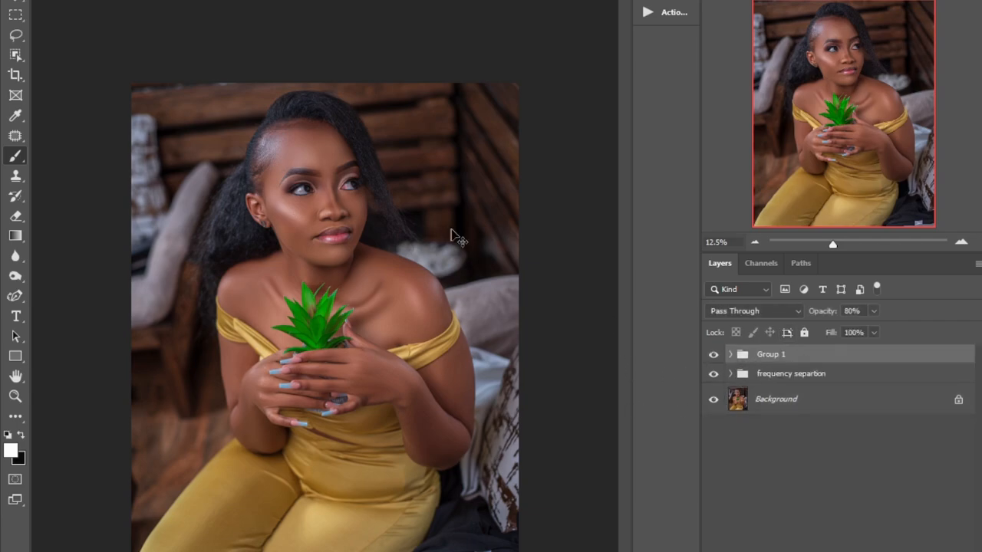
Step: Add a Selective Color adjustment layer above Group 1 and target its Yellows
{"action": "key", "text": "ctrl+plus"}
{"action": "key", "text": "ctrl+plus"}
{"action": "key", "text": "ctrl+plus"}
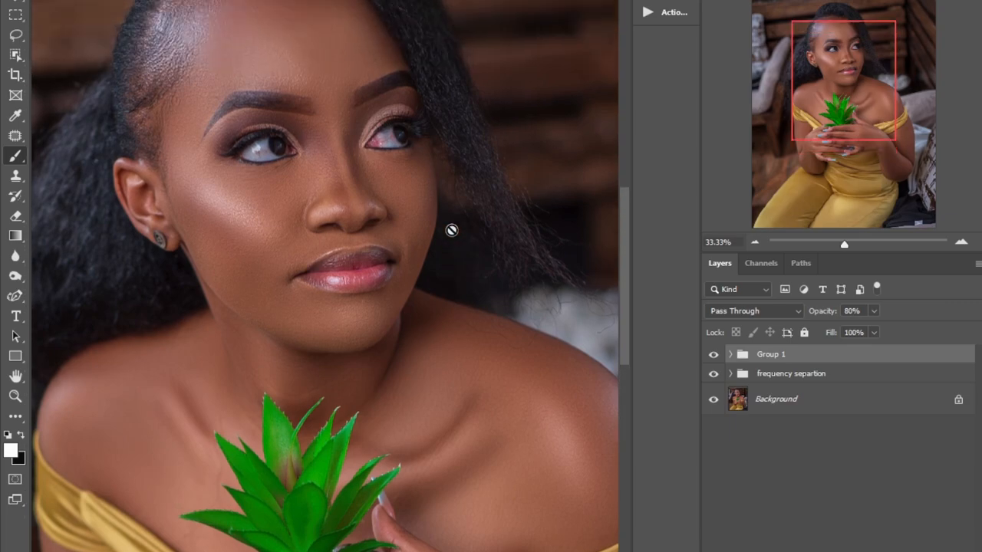
{"action": "scroll", "coordinate": [451, 231], "scroll_direction": "up", "scroll_amount": 3}
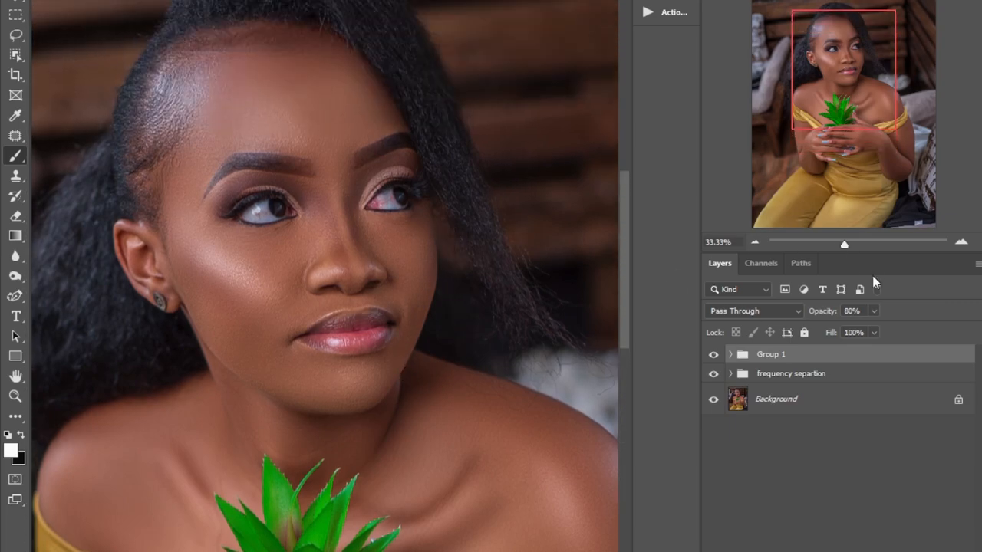
{"action": "left_click", "coordinate": [853, 551]}
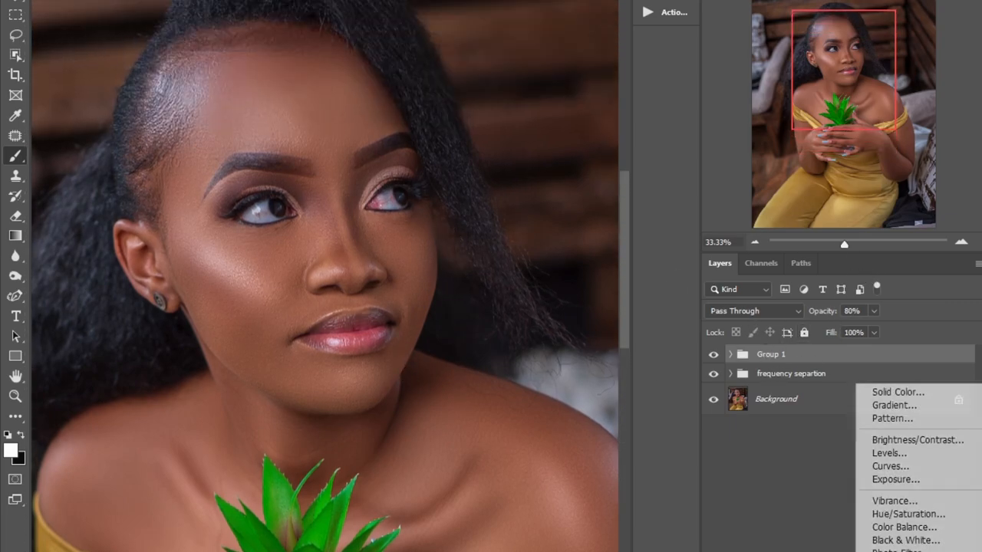
{"action": "left_click", "coordinate": [890, 551]}
{"action": "left_click", "coordinate": [383, 255]}
{"action": "left_click", "coordinate": [366, 271]}
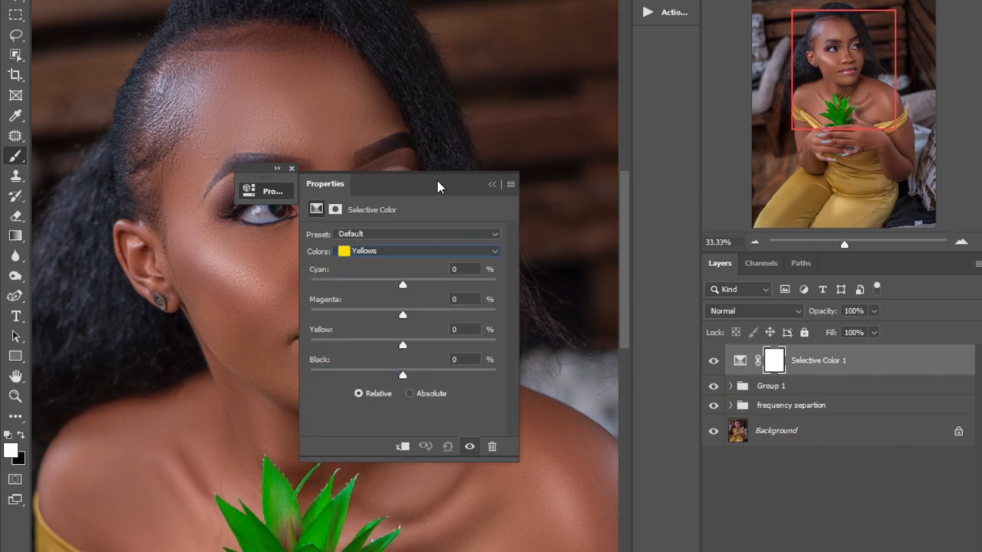
Step: In the Selective Color adjustment's Reds, lower Cyan to about -8% and raise Yellow slightly
{"action": "key", "text": "ctrl+minus"}
{"action": "key", "text": "ctrl+minus"}
{"action": "key", "text": "ctrl+minus"}
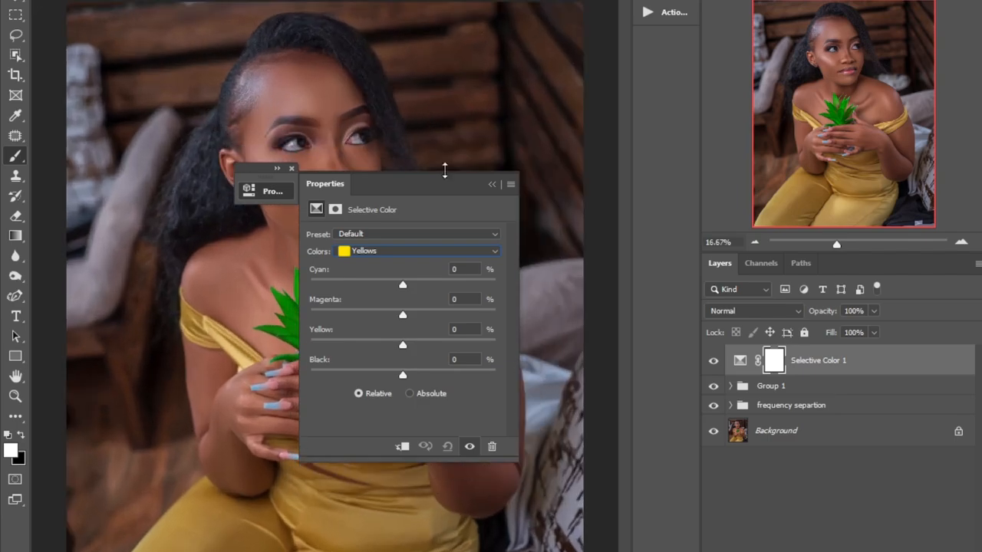
{"action": "left_click", "coordinate": [397, 257]}
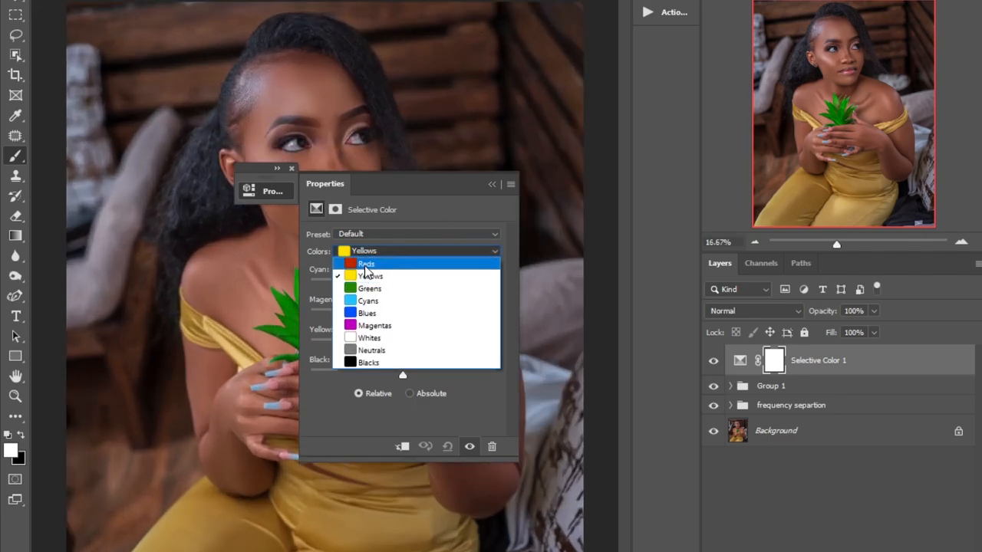
{"action": "left_click", "coordinate": [384, 262]}
{"action": "left_click_drag", "start_coordinate": [402, 285], "coordinate": [400, 288]}
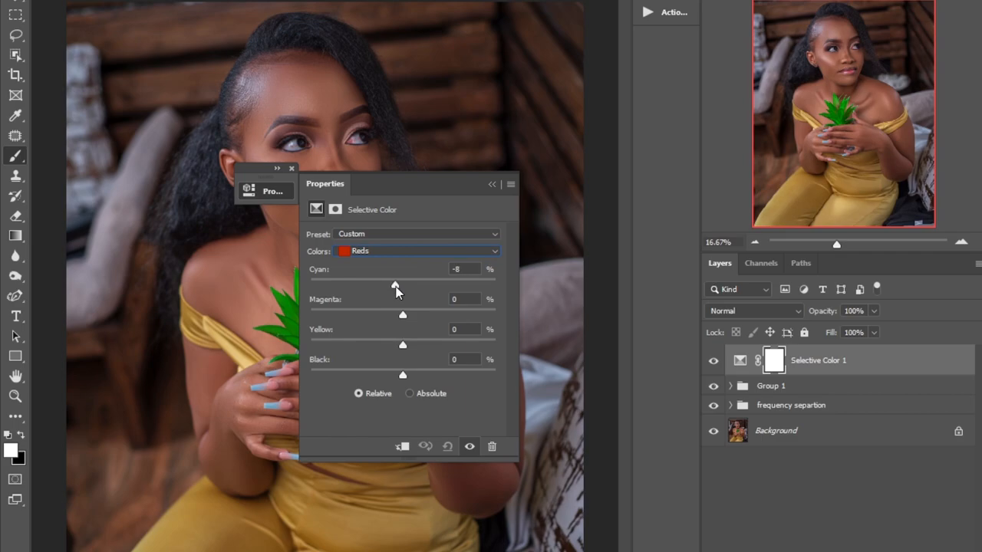
{"action": "left_click_drag", "start_coordinate": [403, 346], "coordinate": [408, 344]}
{"action": "left_click", "coordinate": [491, 186]}
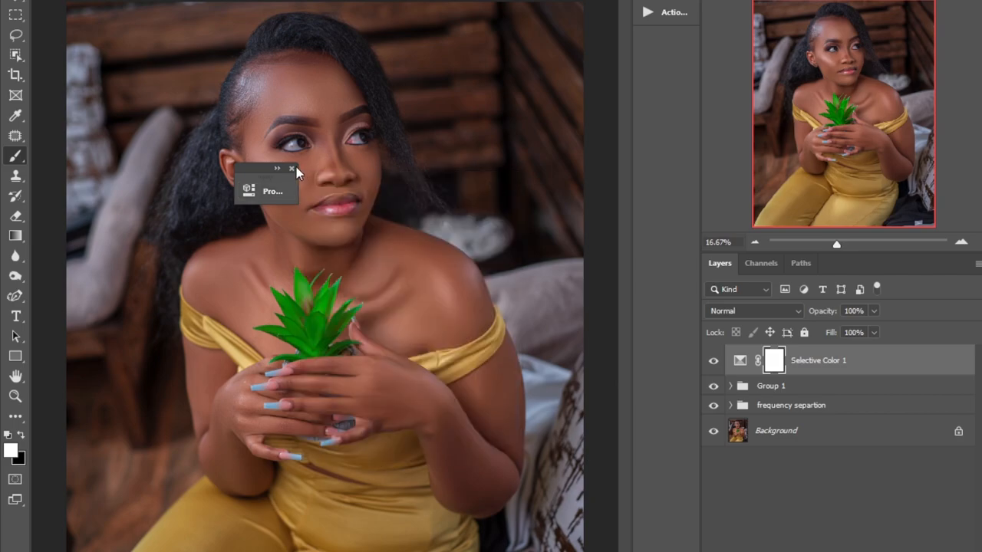
{"action": "left_click", "coordinate": [291, 168]}
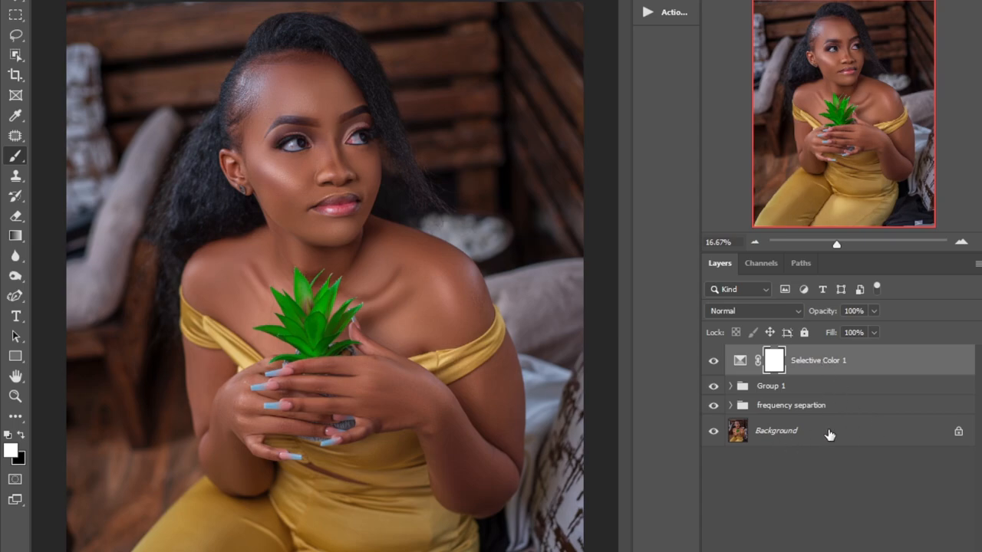
{"action": "left_click", "coordinate": [854, 551]}
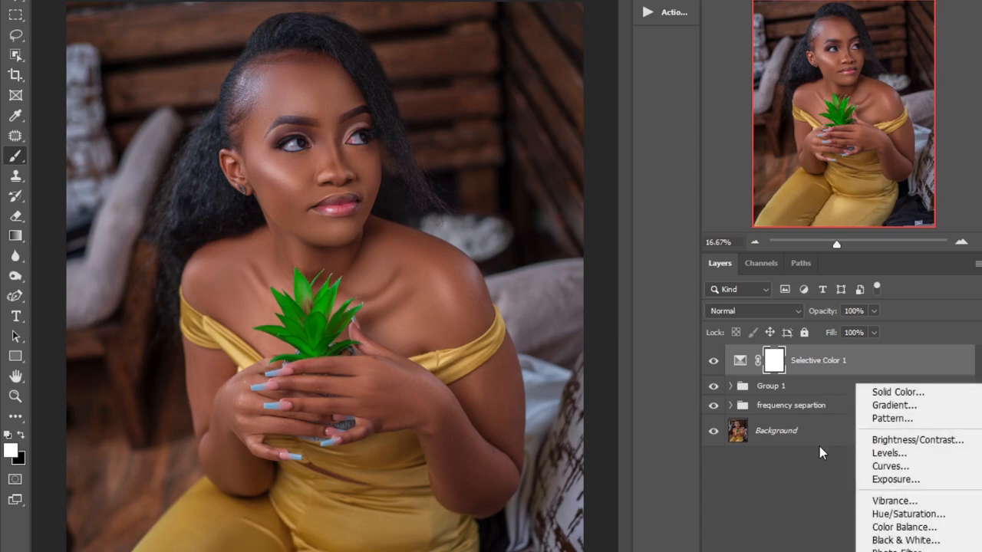
{"action": "left_click", "coordinate": [740, 367]}
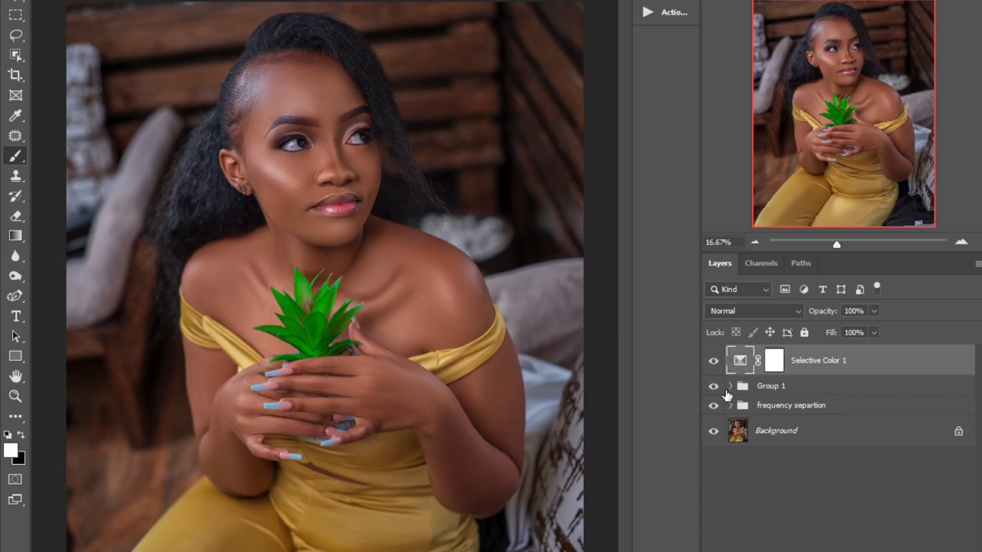
Step: Reopen the Selective Color 1 adjustment and, for the Yellows, set Cyan to -7% and Yellow to -2%
{"action": "double_click", "coordinate": [739, 363]}
{"action": "left_click", "coordinate": [354, 252]}
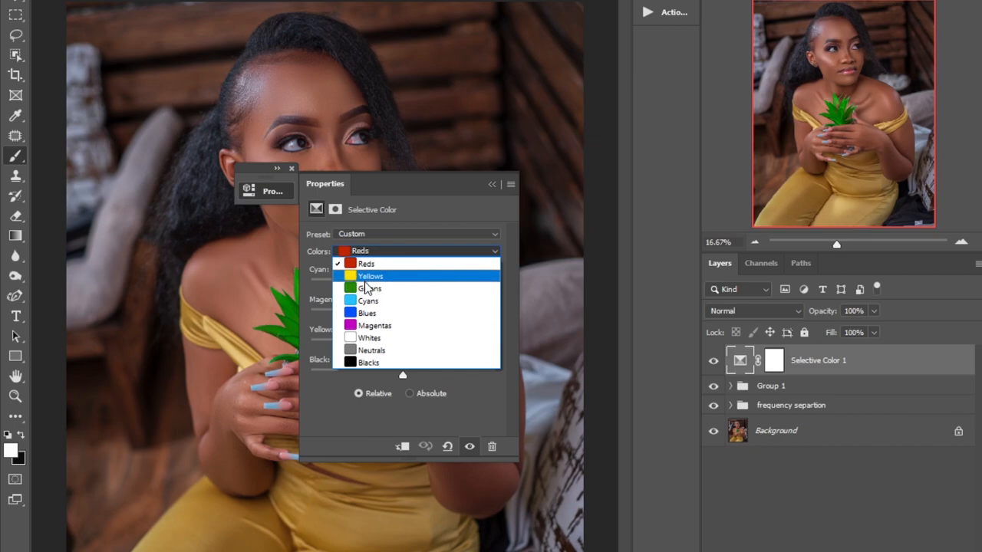
{"action": "left_click", "coordinate": [388, 276]}
{"action": "left_click_drag", "start_coordinate": [402, 289], "coordinate": [396, 289]}
{"action": "left_click_drag", "start_coordinate": [403, 349], "coordinate": [400, 349]}
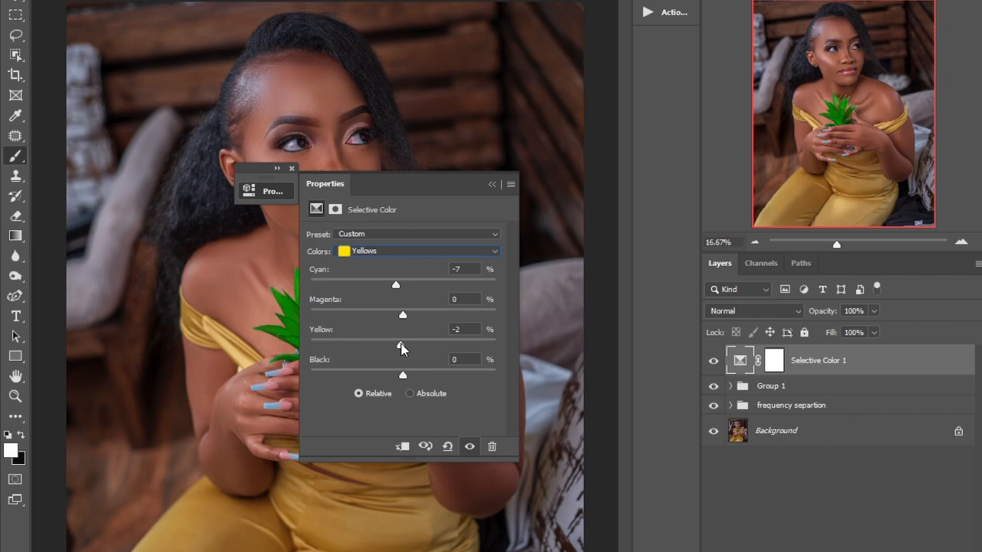
Step: For the Blacks, set Yellow to -2% and raise Black slightly, closing the adjustment's properties
{"action": "left_click", "coordinate": [396, 253]}
{"action": "left_click", "coordinate": [410, 367]}
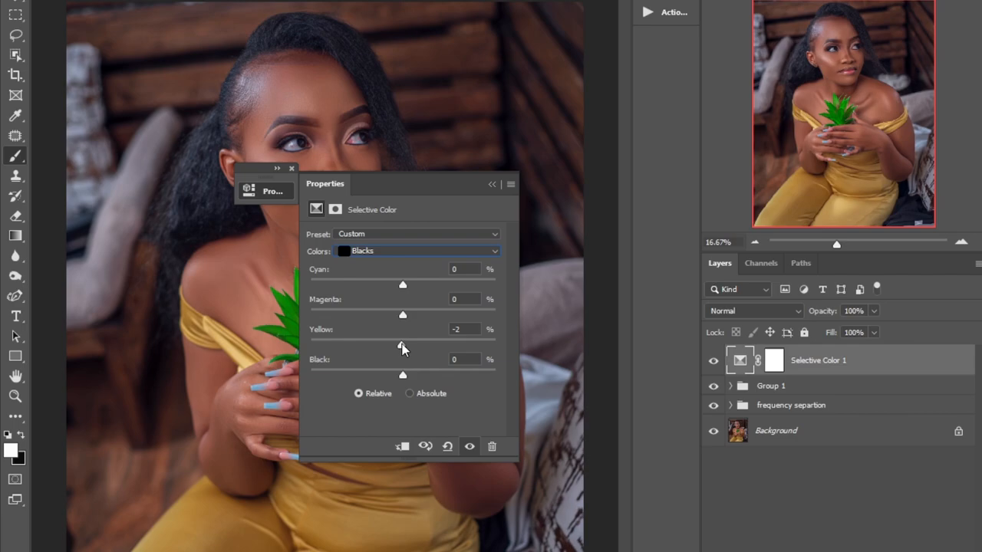
{"action": "left_click_drag", "start_coordinate": [403, 376], "coordinate": [406, 376]}
{"action": "left_click", "coordinate": [492, 184]}
{"action": "left_click", "coordinate": [291, 168]}
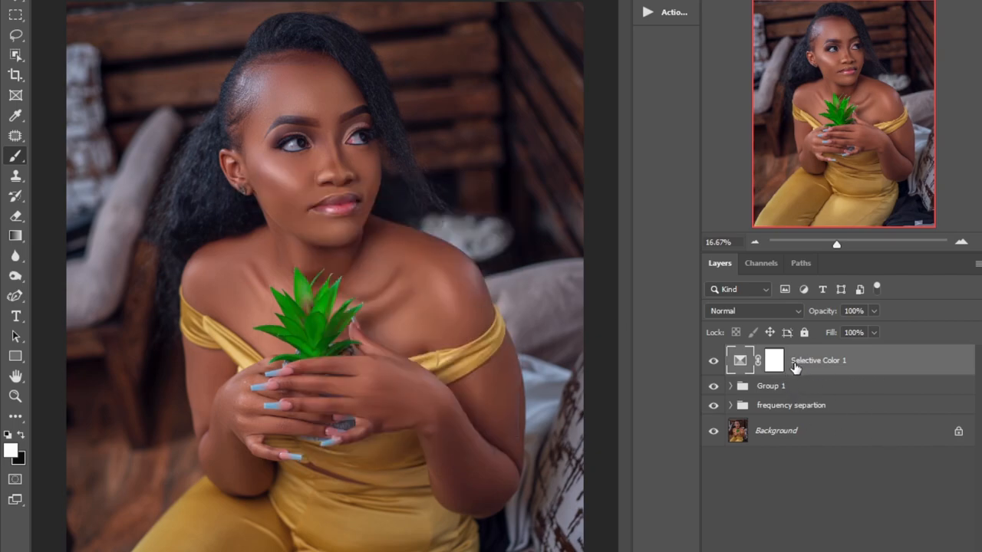
Step: Put the Selective Color 1 layer into its own group and collapse the group
{"action": "key", "text": "ctrl+g"}
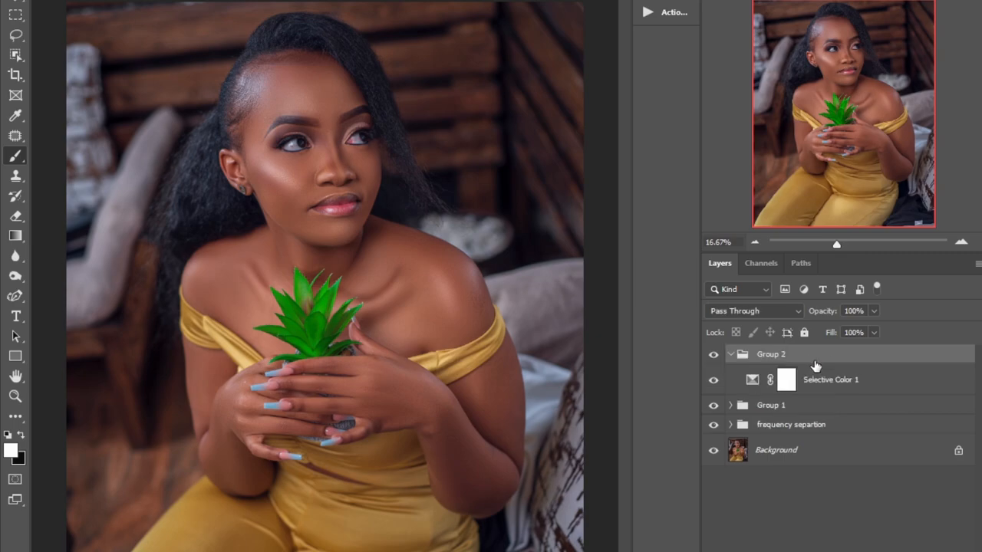
{"action": "left_click_drag", "start_coordinate": [813, 390], "coordinate": [767, 388]}
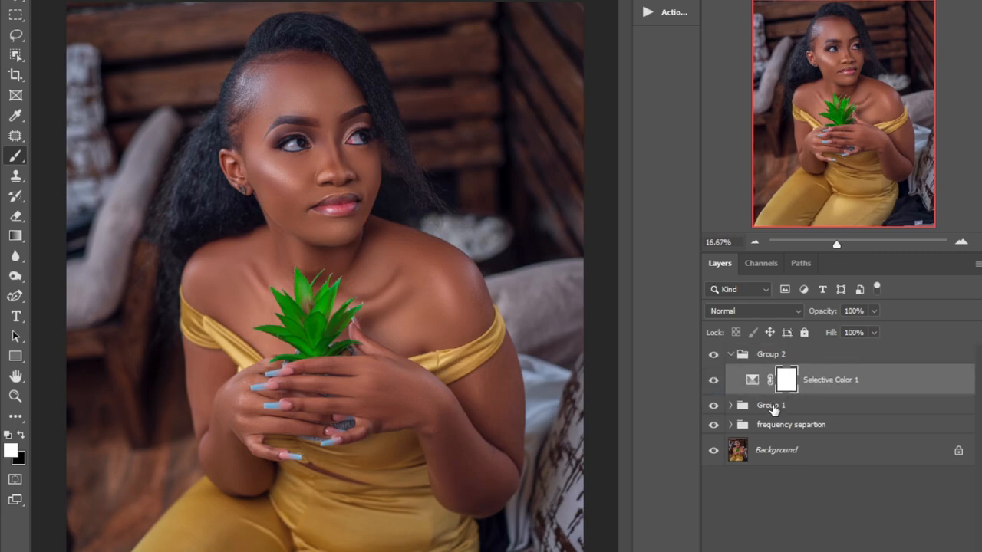
{"action": "left_click", "coordinate": [730, 355]}
Step: Compare the image with and without Group 2 and lower the group's opacity to 71%
{"action": "left_click", "coordinate": [713, 354]}
{"action": "left_click", "coordinate": [715, 357]}
{"action": "left_click", "coordinate": [715, 358]}
{"action": "left_click", "coordinate": [715, 357]}
{"action": "left_click", "coordinate": [715, 358]}
{"action": "left_click", "coordinate": [715, 358]}
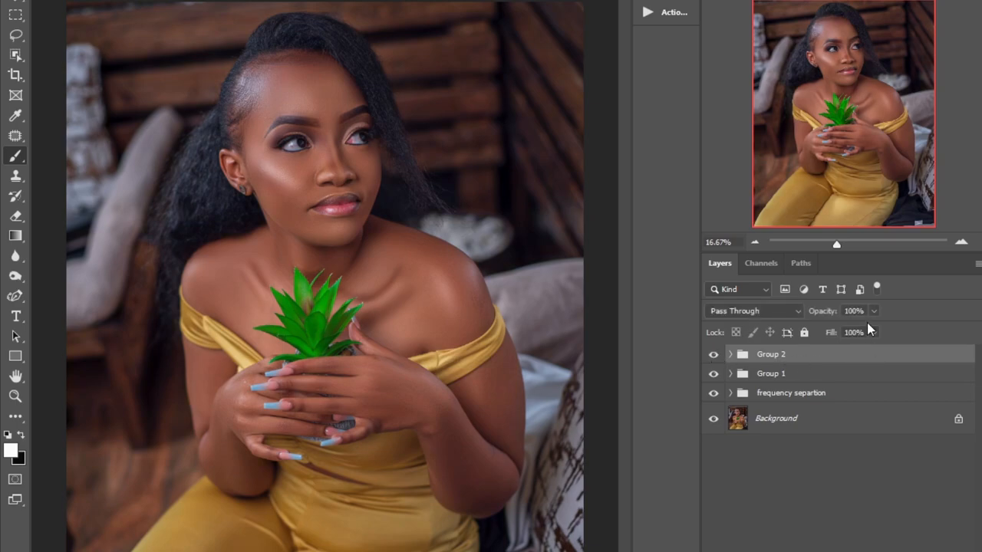
{"action": "left_click_drag", "start_coordinate": [873, 332], "coordinate": [853, 329]}
{"action": "left_click", "coordinate": [786, 418]}
{"action": "left_click", "coordinate": [787, 419]}
{"action": "left_click", "coordinate": [778, 355], "text": "shift"}
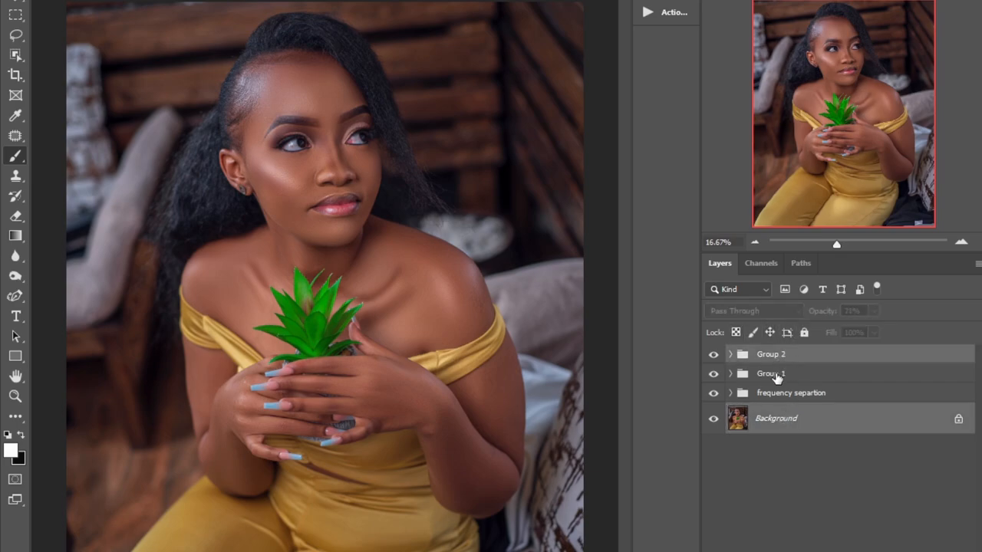
{"action": "left_click", "coordinate": [773, 427], "text": "ctrl"}
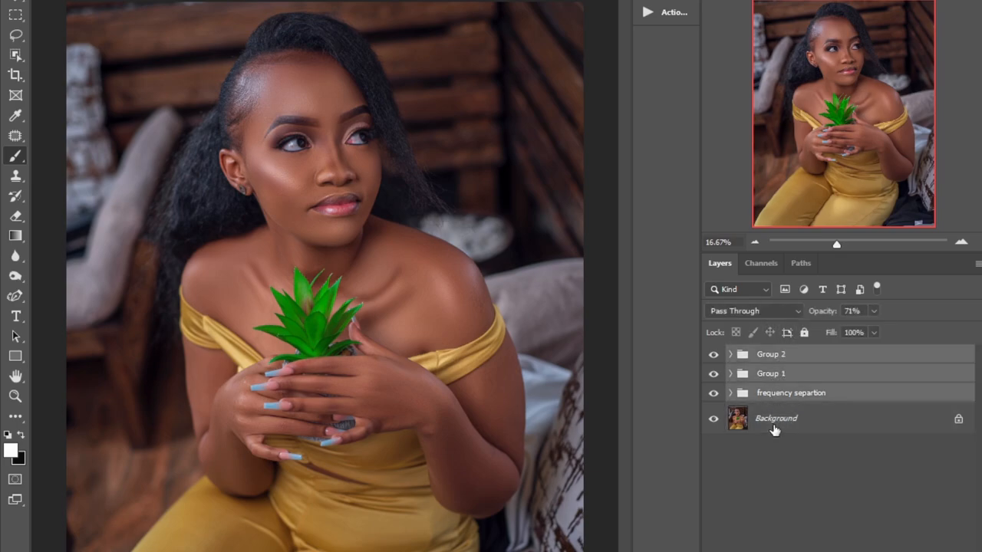
{"action": "left_click", "coordinate": [774, 428], "text": "ctrl"}
{"action": "right_click", "coordinate": [774, 428]}
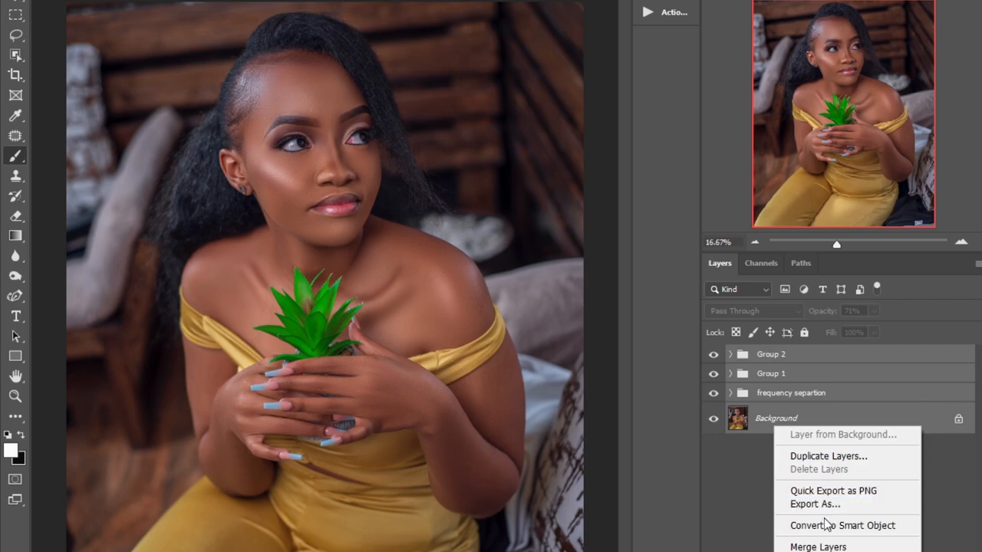
{"action": "left_click", "coordinate": [789, 400]}
{"action": "left_click", "coordinate": [791, 422]}
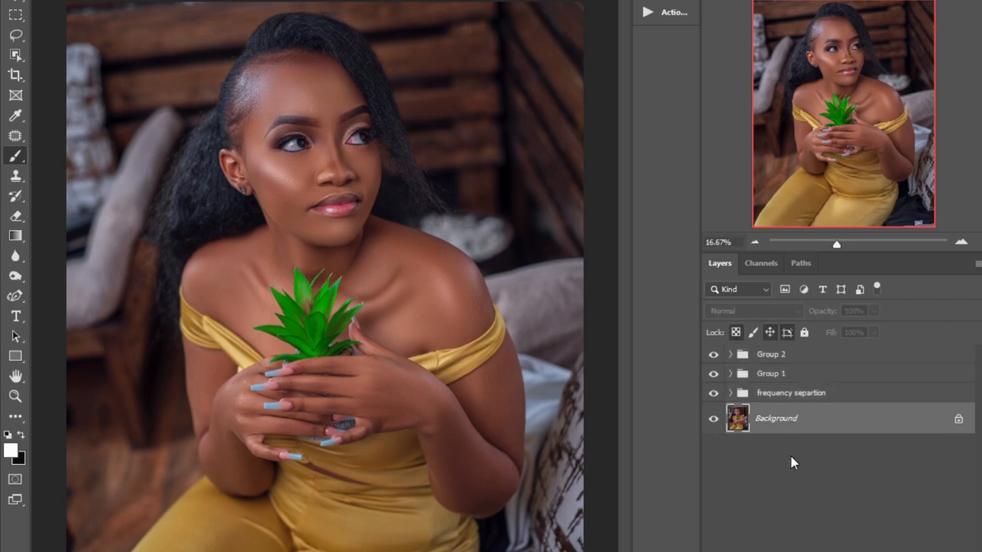
Step: Select the three layer groups and stamp the visible image into a new layer at the top of the stack
{"action": "left_click", "coordinate": [794, 394]}
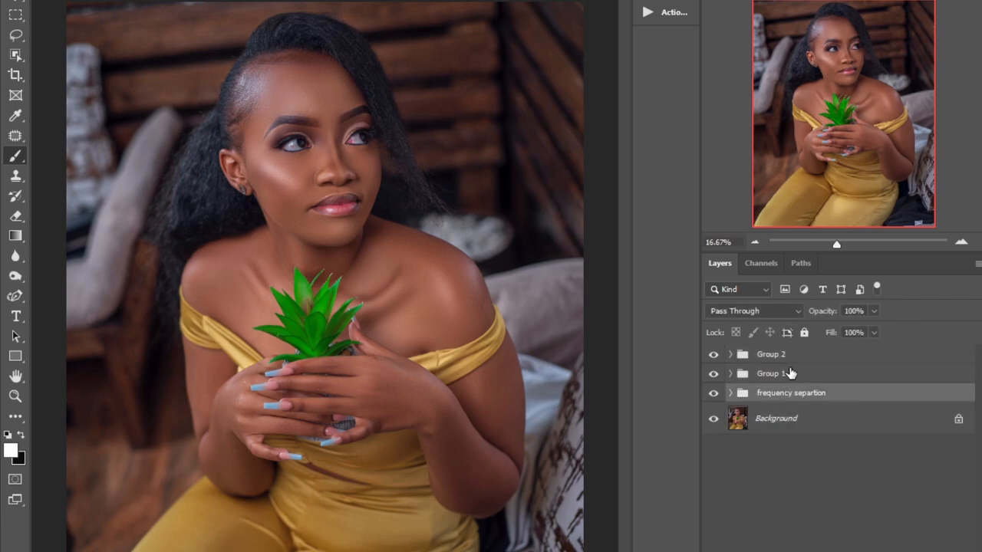
{"action": "left_click", "coordinate": [791, 374], "text": "shift"}
{"action": "left_click", "coordinate": [787, 355], "text": "shift"}
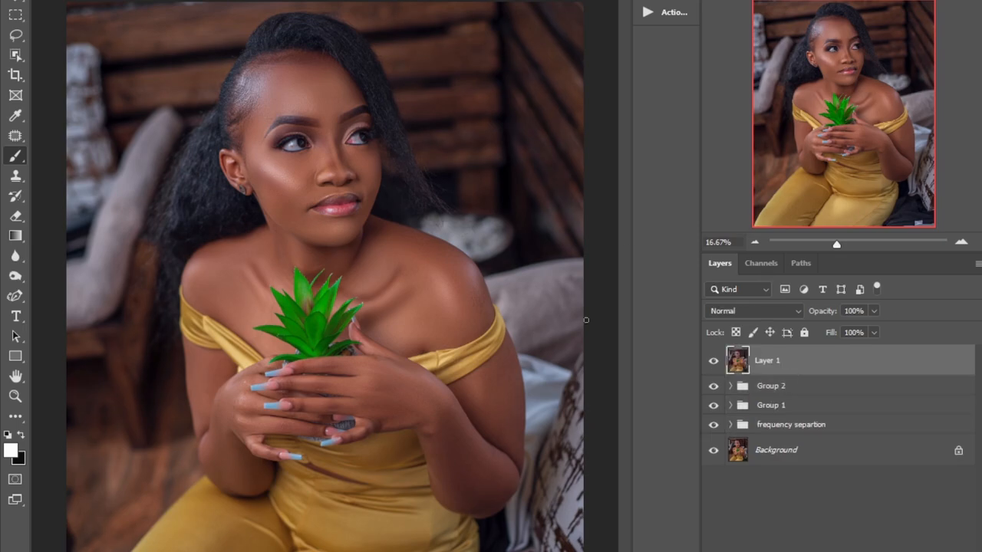
Step: Open the Camera Raw Filter on the stamped Layer 1
{"action": "key", "text": "ctrl+plus"}
{"action": "key", "text": "ctrl+plus"}
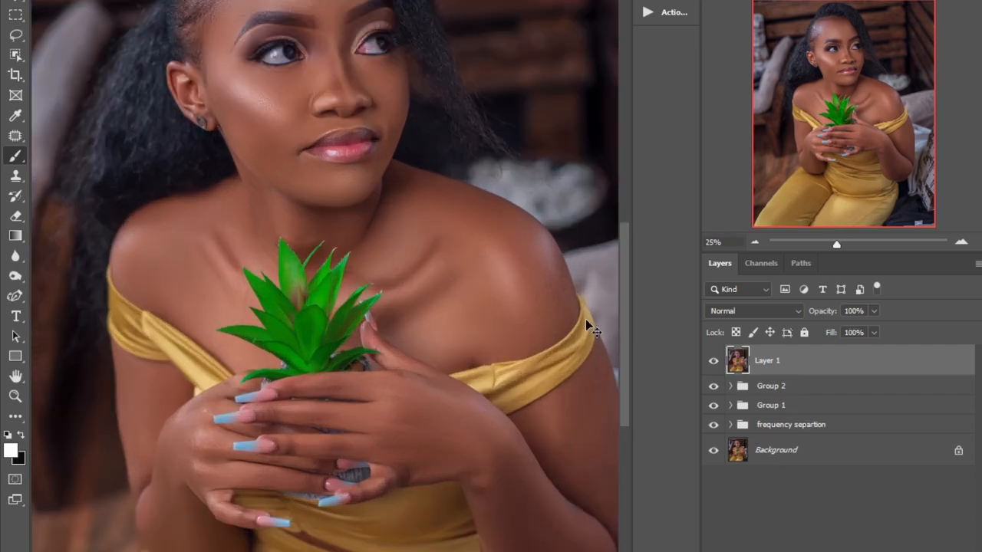
{"action": "left_click_drag", "start_coordinate": [627, 314], "coordinate": [627, 270]}
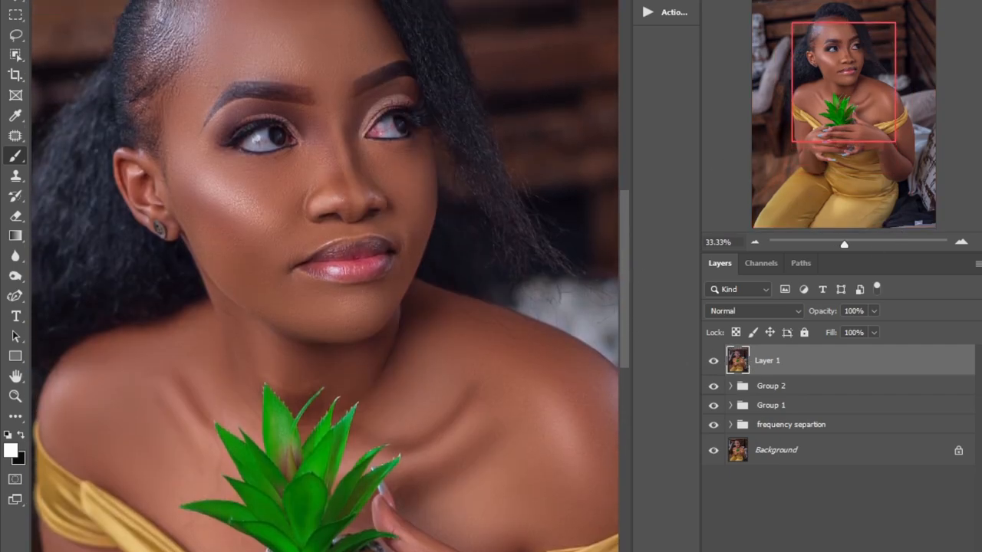
{"action": "left_click", "coordinate": [268, 23]}
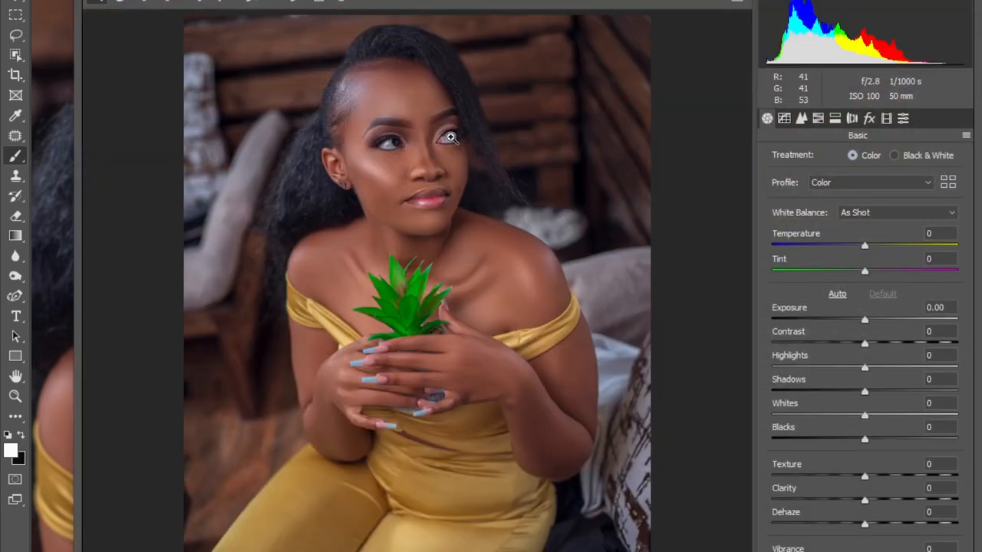
Step: Zoom in on the eye nearest the visible ear and set up an Adjustment Brush with Temperature -64 and Tint +51
{"action": "left_click", "coordinate": [449, 142]}
{"action": "left_click", "coordinate": [331, 254]}
{"action": "left_click", "coordinate": [434, 213]}
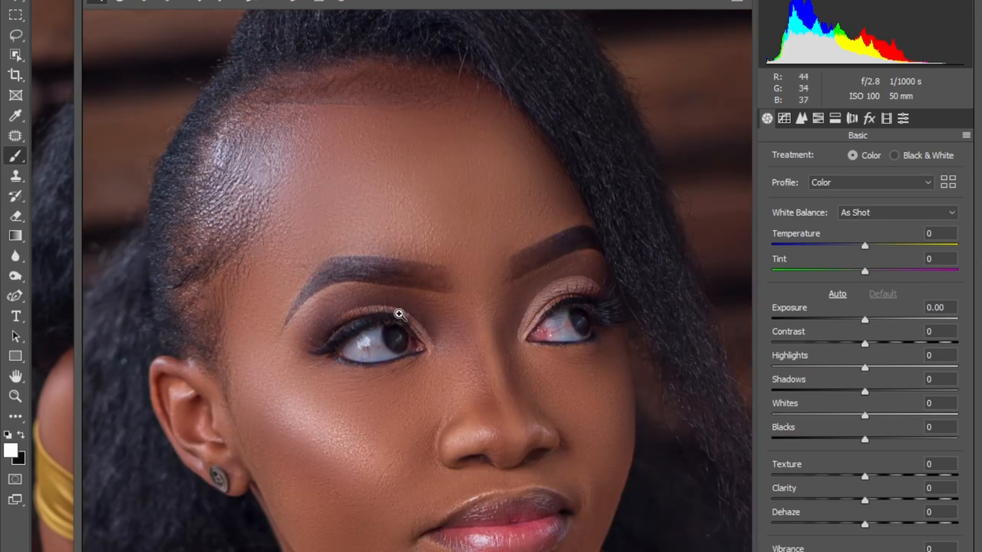
{"action": "left_click", "coordinate": [362, 350]}
{"action": "left_click", "coordinate": [457, 308]}
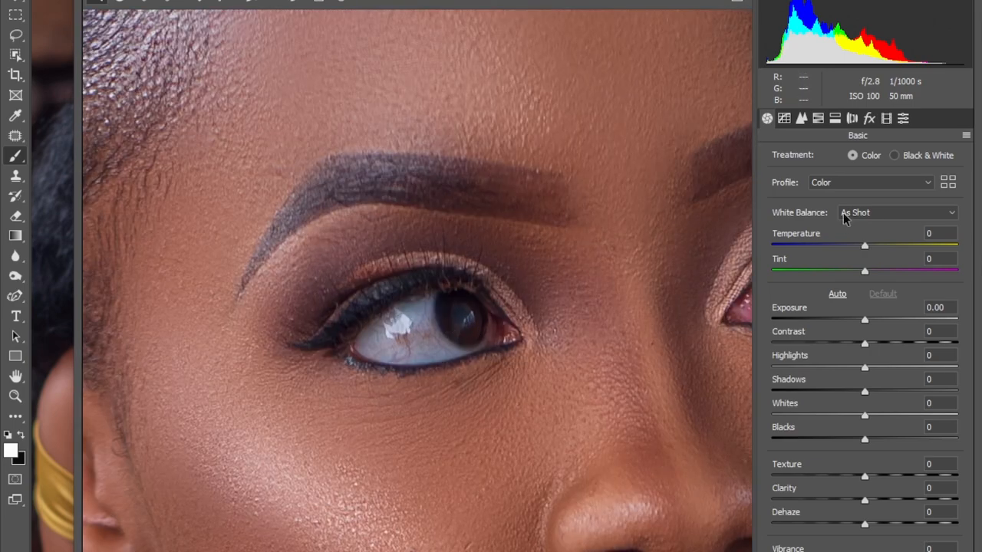
{"action": "left_click", "coordinate": [297, 3]}
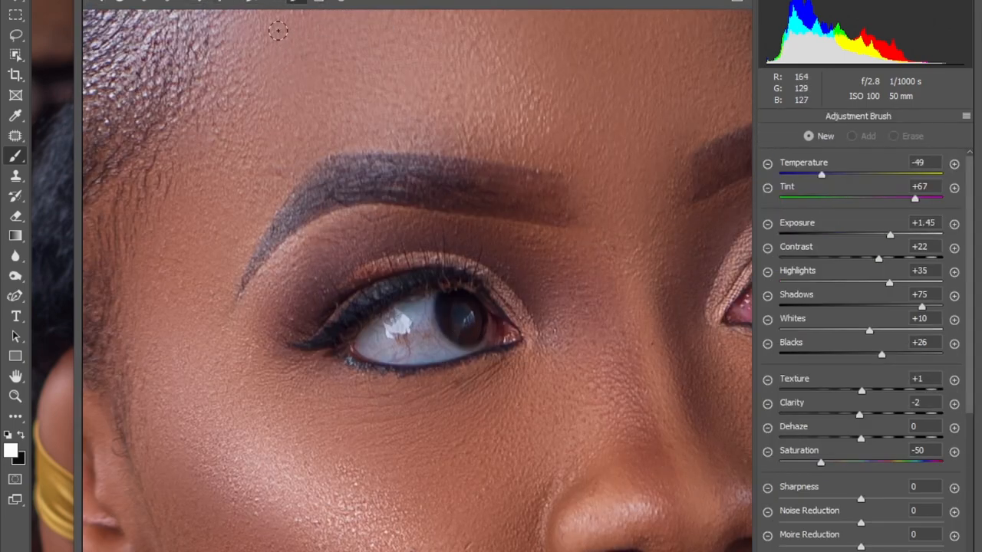
{"action": "left_click_drag", "start_coordinate": [812, 172], "coordinate": [809, 174]}
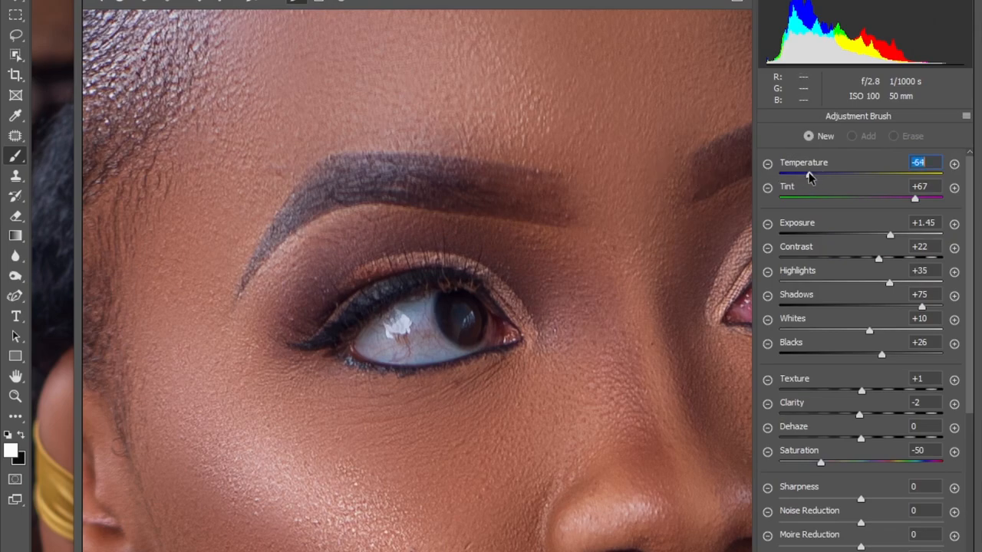
{"action": "left_click_drag", "start_coordinate": [918, 201], "coordinate": [903, 197]}
{"action": "left_click", "coordinate": [895, 235]}
Step: Set the Adjustment Brush's Contrast to +10, Highlights to -60, Shadows to +64, Whites to +64 and Blacks to +40
{"action": "left_click_drag", "start_coordinate": [879, 258], "coordinate": [928, 307]}
{"action": "left_click_drag", "start_coordinate": [869, 331], "coordinate": [913, 333]}
{"action": "left_click_drag", "start_coordinate": [879, 293], "coordinate": [812, 287]}
{"action": "left_click_drag", "start_coordinate": [878, 355], "coordinate": [893, 355]}
Step: Brush over the white and iris of the eye nearest the ear, lowering the brush's Saturation to -96
{"action": "left_click_drag", "start_coordinate": [454, 337], "coordinate": [387, 353]}
{"action": "left_click_drag", "start_coordinate": [804, 460], "coordinate": [783, 462]}
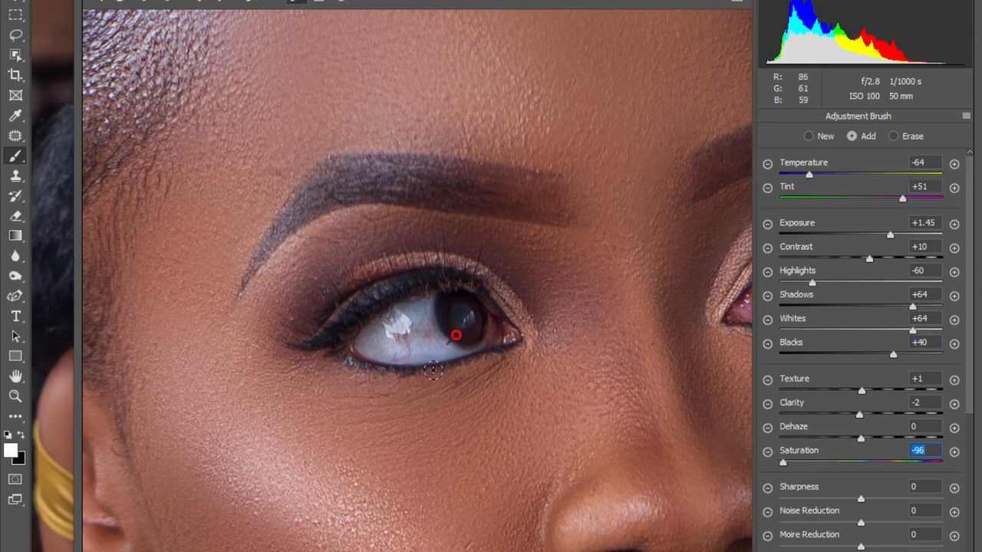
{"action": "mouse_move", "coordinate": [428, 331]}
{"action": "left_mouse_down"}
{"action": "mouse_move", "coordinate": [374, 338]}
{"action": "mouse_move", "coordinate": [394, 350]}
{"action": "mouse_move", "coordinate": [426, 346]}
{"action": "mouse_move", "coordinate": [418, 318]}
{"action": "mouse_move", "coordinate": [400, 326]}
{"action": "mouse_move", "coordinate": [419, 306]}
{"action": "mouse_move", "coordinate": [437, 349]}
{"action": "mouse_move", "coordinate": [391, 349]}
{"action": "mouse_move", "coordinate": [416, 353]}
{"action": "left_mouse_up"}
{"action": "left_click_drag", "start_coordinate": [473, 314], "coordinate": [463, 317]}
{"action": "mouse_move", "coordinate": [412, 344]}
{"action": "left_mouse_down"}
{"action": "mouse_move", "coordinate": [419, 307]}
{"action": "mouse_move", "coordinate": [416, 362]}
{"action": "mouse_move", "coordinate": [401, 354]}
{"action": "mouse_move", "coordinate": [444, 352]}
{"action": "left_mouse_up"}
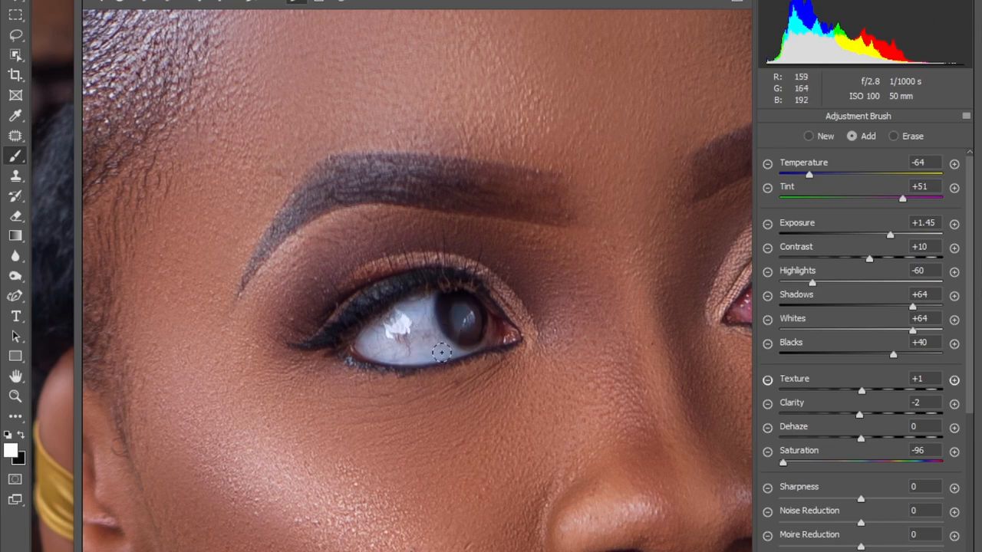
Step: Brush the same brightening adjustment over the white of the other eye and apply the Camera Raw Filter
{"action": "left_click", "coordinate": [119, 2]}
{"action": "left_click_drag", "start_coordinate": [401, 168], "coordinate": [278, 167]}
{"action": "left_click_drag", "start_coordinate": [467, 178], "coordinate": [336, 181]}
{"action": "left_click", "coordinate": [296, 3]}
{"action": "mouse_move", "coordinate": [577, 314]}
{"action": "left_mouse_down"}
{"action": "mouse_move", "coordinate": [637, 313]}
{"action": "mouse_move", "coordinate": [572, 309]}
{"action": "mouse_move", "coordinate": [620, 297]}
{"action": "mouse_move", "coordinate": [579, 298]}
{"action": "mouse_move", "coordinate": [611, 279]}
{"action": "mouse_move", "coordinate": [579, 288]}
{"action": "mouse_move", "coordinate": [605, 272]}
{"action": "mouse_move", "coordinate": [629, 279]}
{"action": "left_mouse_up"}
{"action": "mouse_move", "coordinate": [611, 314]}
{"action": "left_mouse_down"}
{"action": "mouse_move", "coordinate": [594, 315]}
{"action": "mouse_move", "coordinate": [623, 315]}
{"action": "mouse_move", "coordinate": [608, 302]}
{"action": "left_mouse_up"}
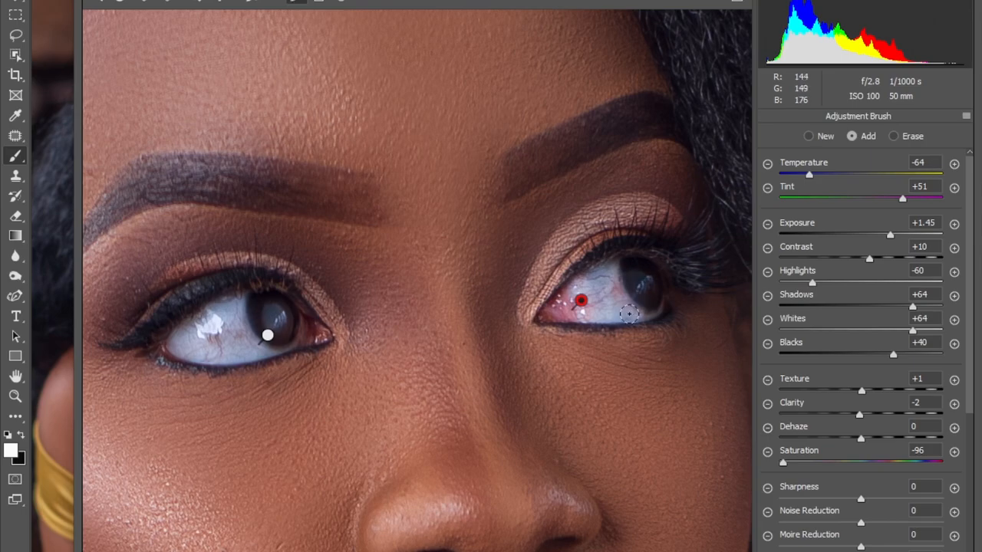
{"action": "left_click_drag", "start_coordinate": [593, 284], "coordinate": [601, 282]}
{"action": "scroll", "coordinate": [453, 263], "scroll_direction": "down", "scroll_amount": 4}
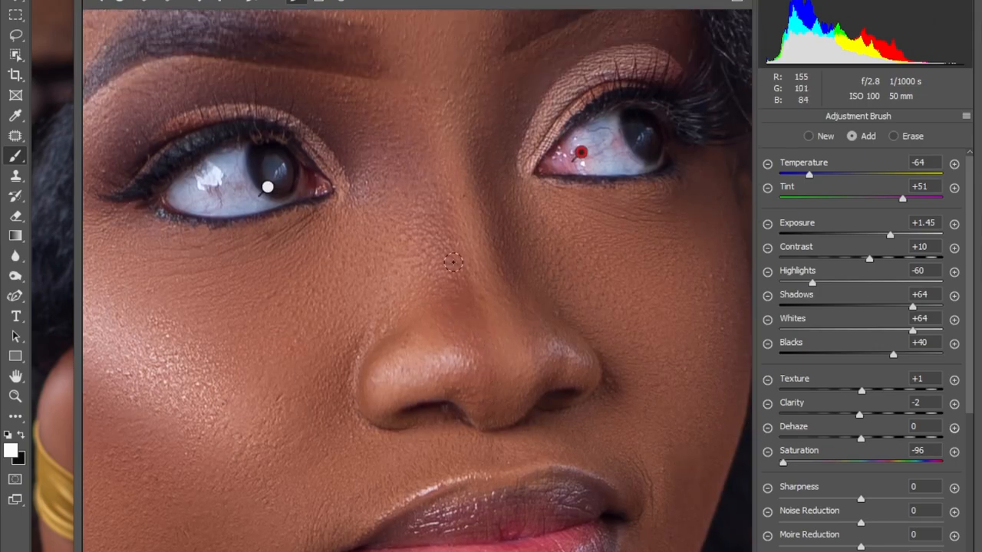
{"action": "scroll", "coordinate": [453, 263], "scroll_direction": "up", "scroll_amount": 4}
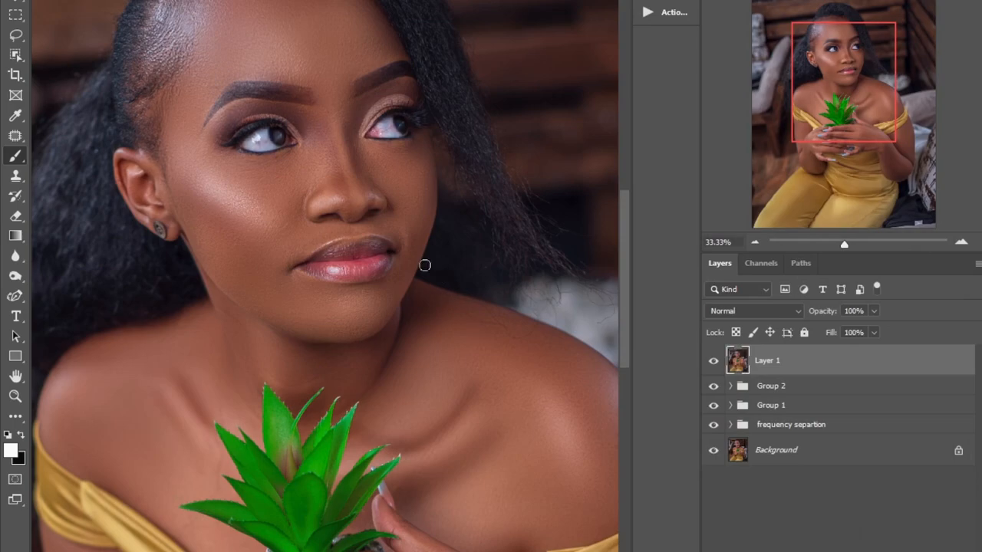
Step: Reopen the Camera Raw Filter on Layer 1 and warm the white balance Temperature to +3
{"action": "left_click", "coordinate": [211, 0]}
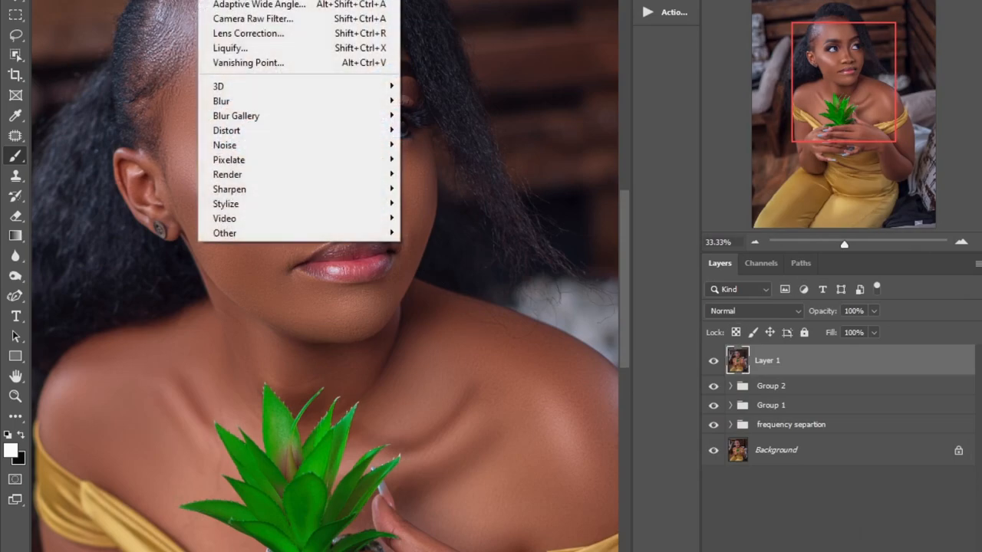
{"action": "left_click", "coordinate": [254, 20]}
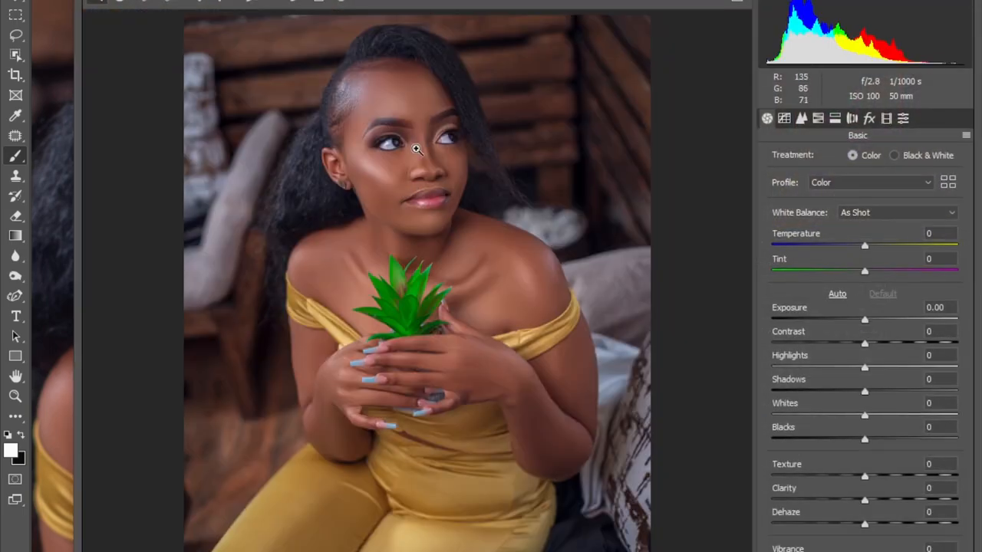
{"action": "left_click", "coordinate": [414, 151]}
{"action": "left_click", "coordinate": [394, 159]}
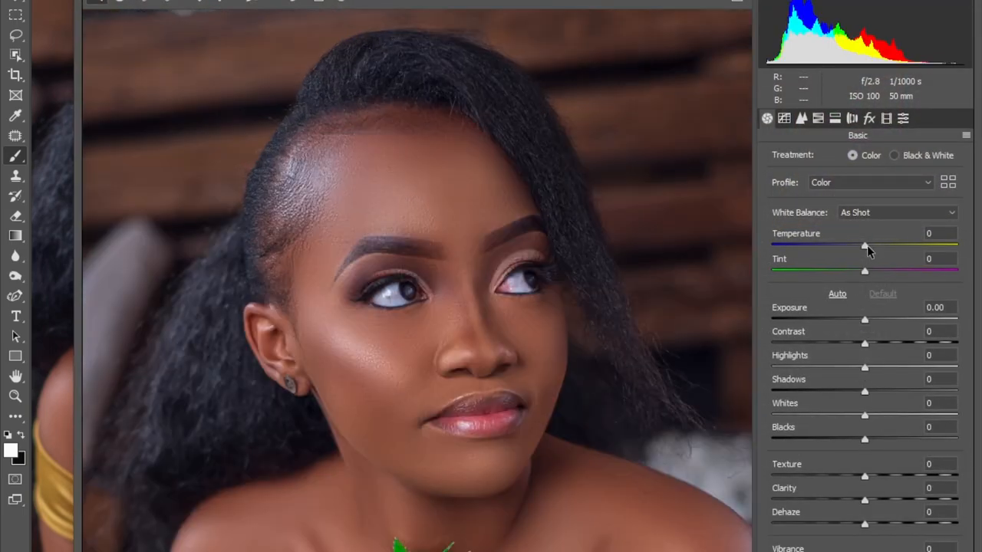
{"action": "left_click_drag", "start_coordinate": [867, 246], "coordinate": [870, 243]}
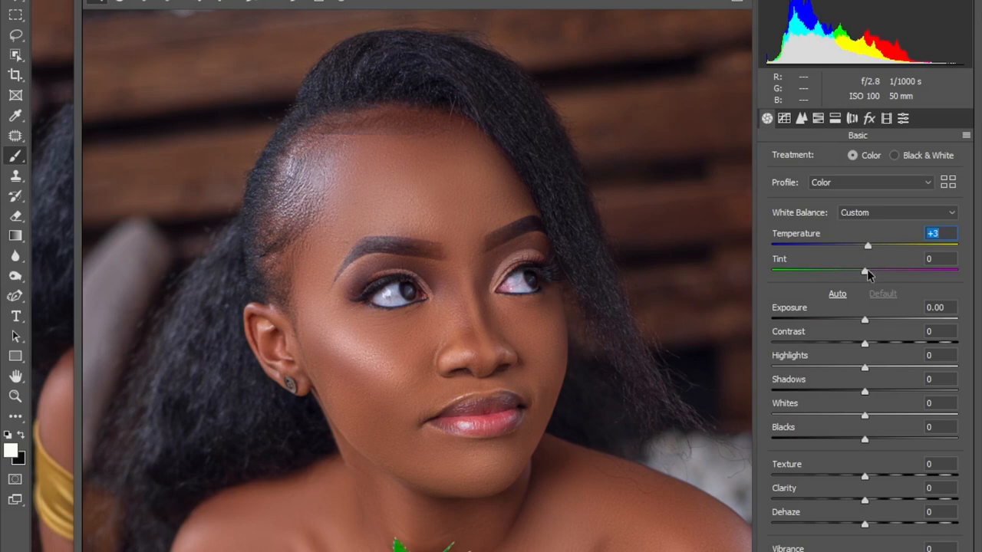
Step: In the Calibration settings, set Red Primary Hue to -3, Blue Primary Hue to -3 and Blue Primary Saturation to +3
{"action": "left_click", "coordinate": [887, 117]}
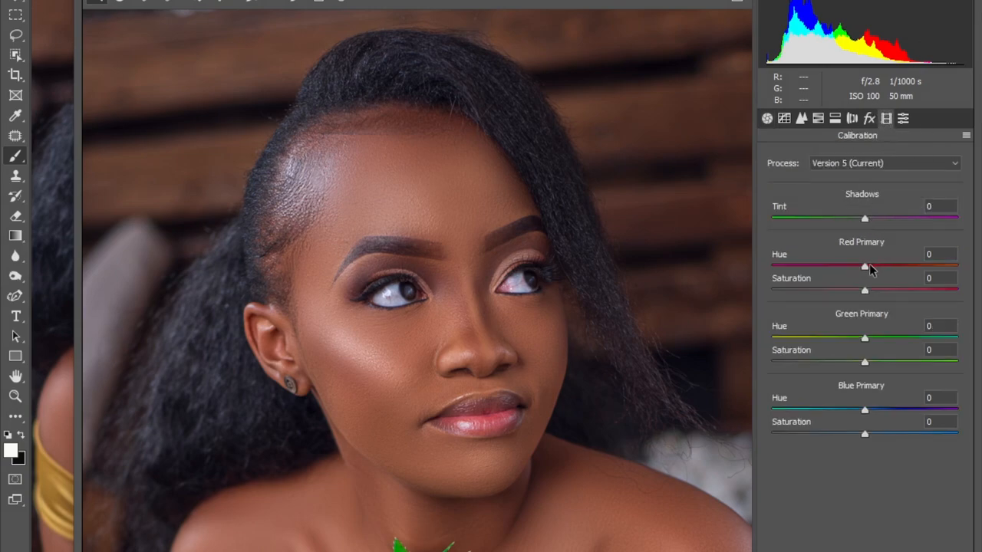
{"action": "left_click_drag", "start_coordinate": [866, 269], "coordinate": [863, 269]}
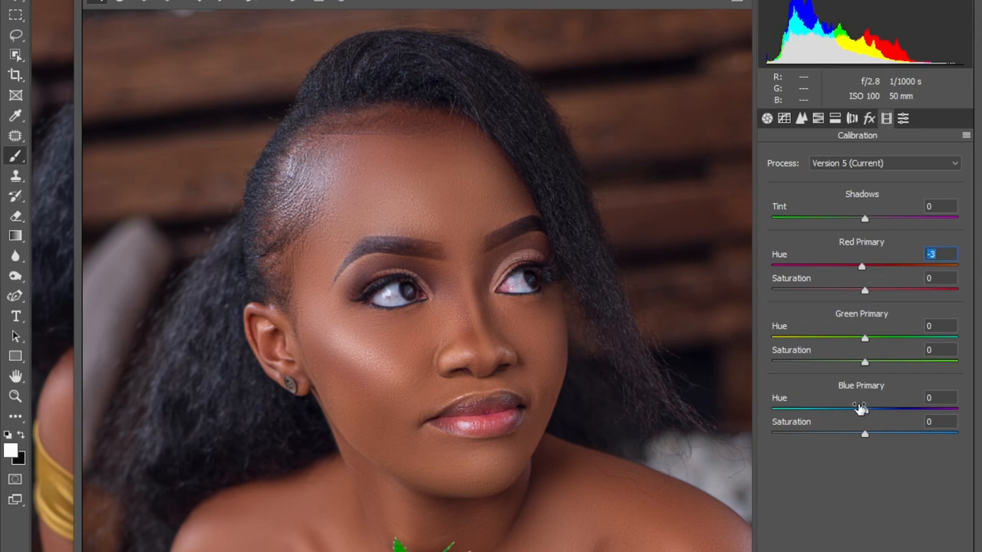
{"action": "left_click_drag", "start_coordinate": [863, 409], "coordinate": [868, 435]}
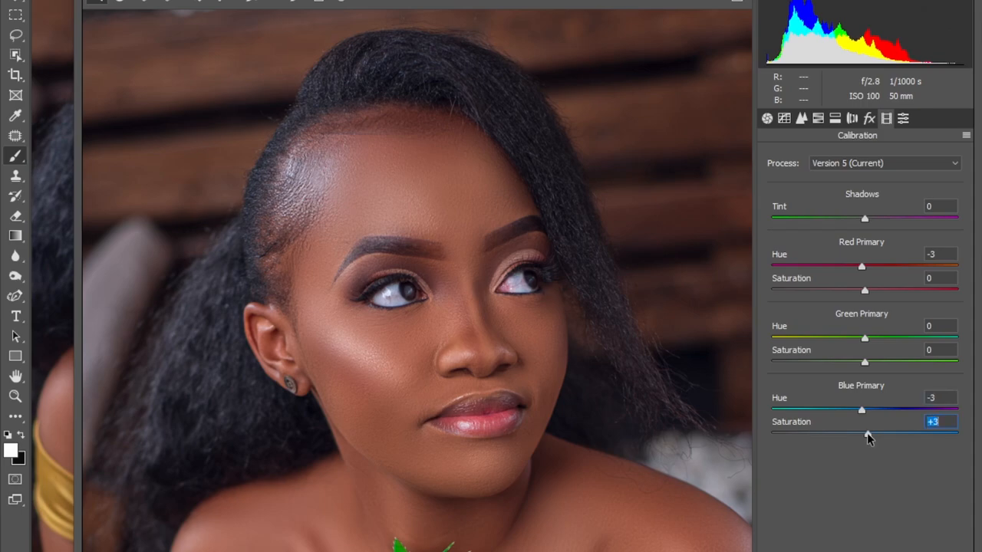
Step: Set Green Primary Hue to +6 and Saturation to +3, check the face up close, and apply the Camera Raw Filter
{"action": "mouse_move", "coordinate": [864, 360]}
{"action": "left_mouse_down"}
{"action": "mouse_move", "coordinate": [859, 339]}
{"action": "mouse_move", "coordinate": [897, 342]}
{"action": "mouse_move", "coordinate": [872, 344]}
{"action": "left_mouse_up"}
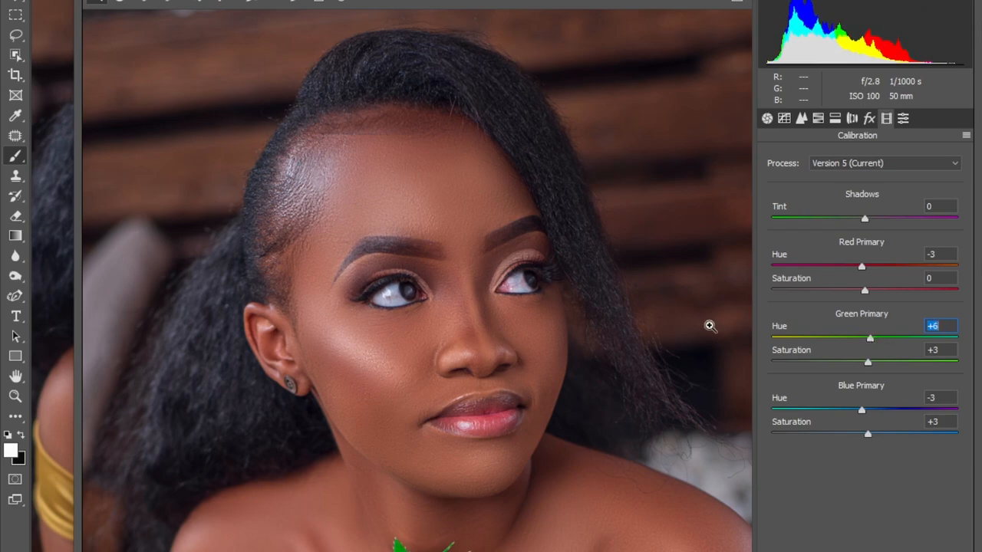
{"action": "key", "text": "ctrl+minus"}
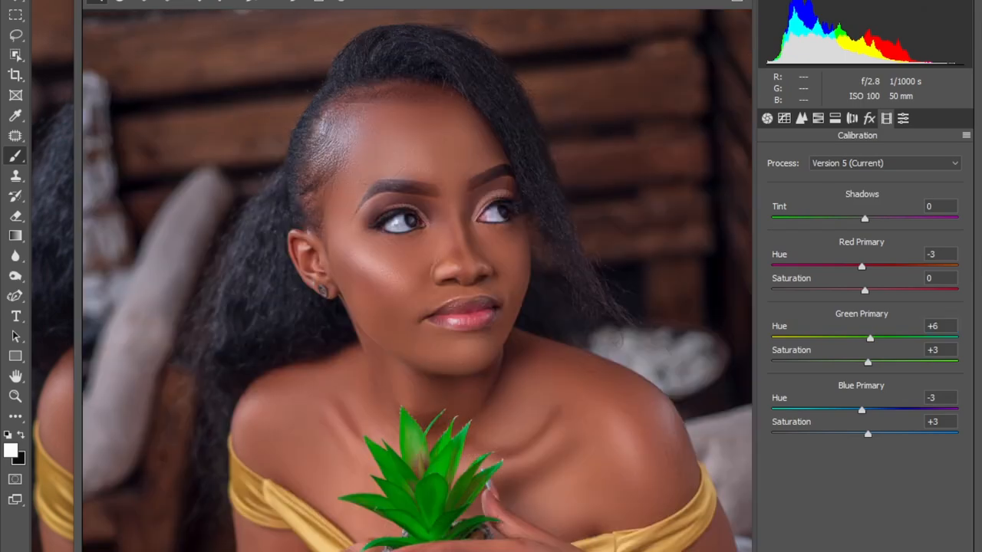
{"action": "key", "text": "ctrl+minus"}
{"action": "left_click", "coordinate": [359, 154]}
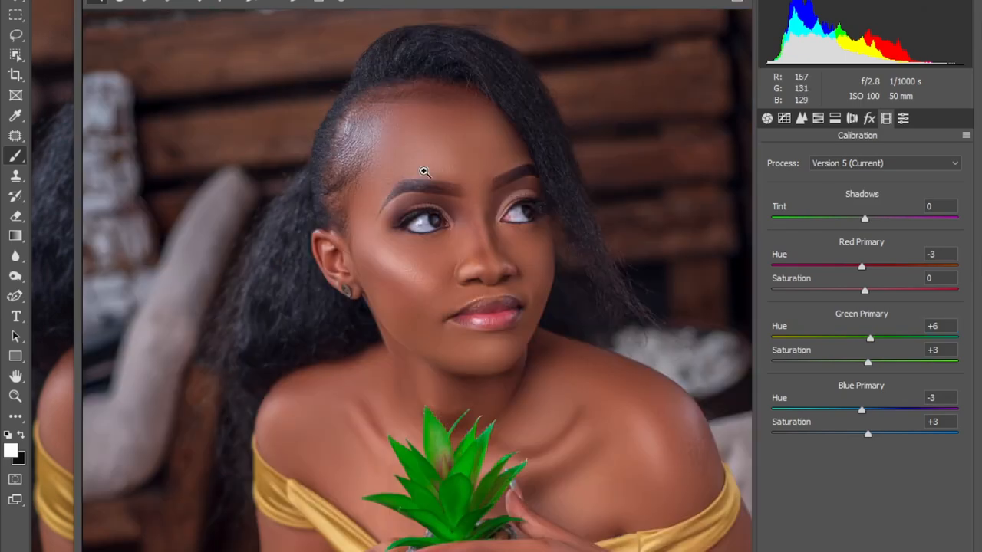
{"action": "left_click", "coordinate": [442, 235]}
{"action": "left_click", "coordinate": [375, 301]}
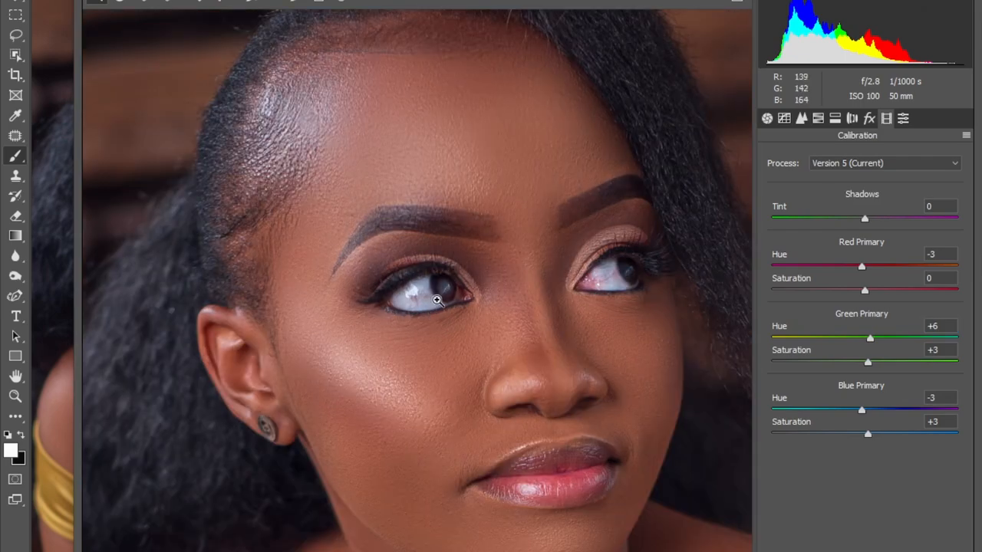
{"action": "left_click", "coordinate": [438, 301]}
{"action": "left_click", "coordinate": [428, 330]}
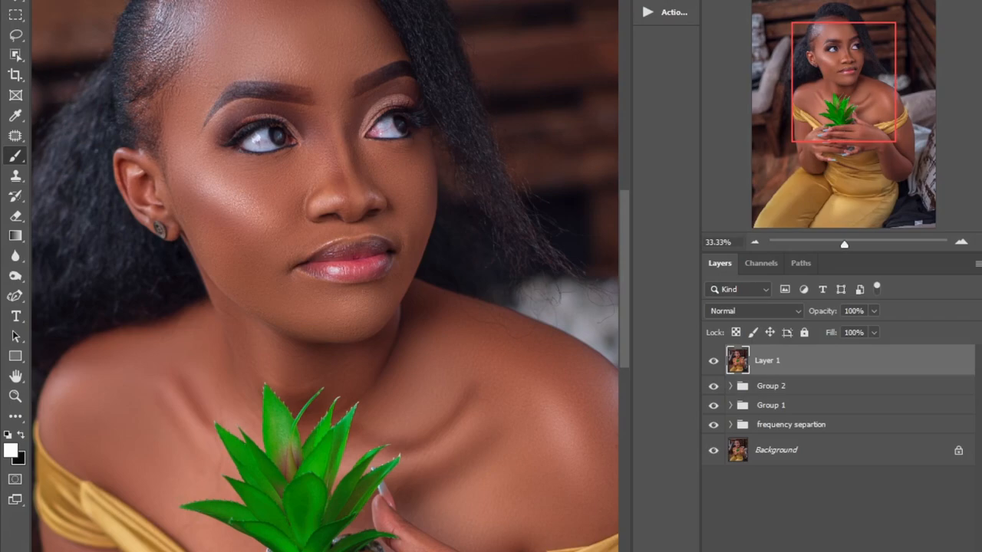
Step: Add a Curves adjustment layer above Layer 1 and raise the RGB curve's midtones to brighten the image
{"action": "left_click", "coordinate": [890, 467]}
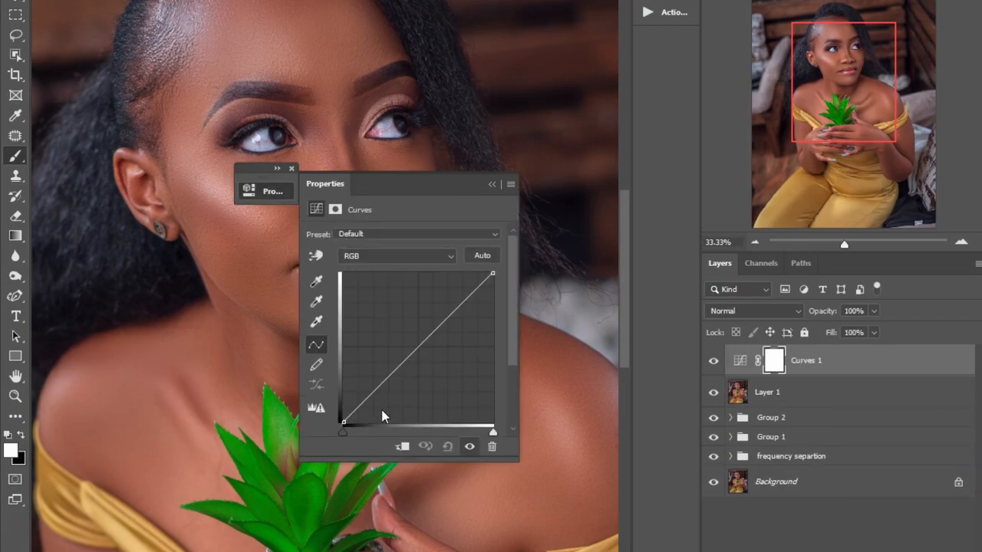
{"action": "left_click_drag", "start_coordinate": [417, 346], "coordinate": [409, 339]}
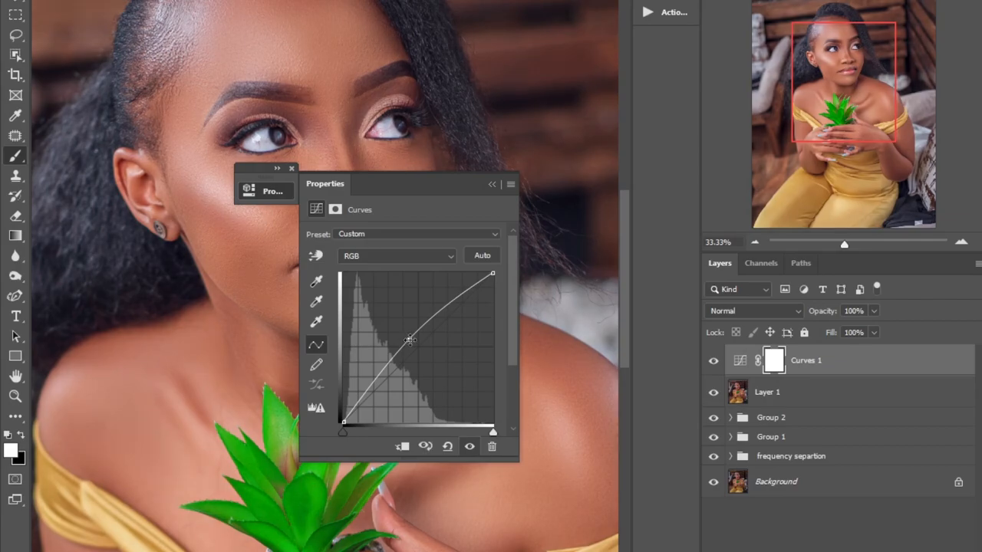
{"action": "left_click", "coordinate": [492, 187]}
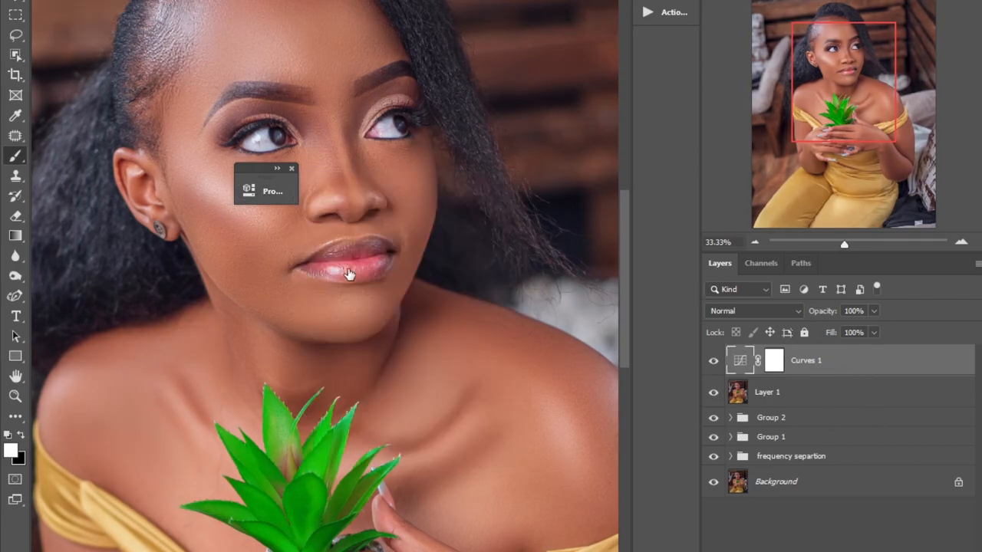
Step: Limit the Curves layer's brightening with split Blend If sliders in its Blending Options and accept the layer style
{"action": "left_click", "coordinate": [779, 401]}
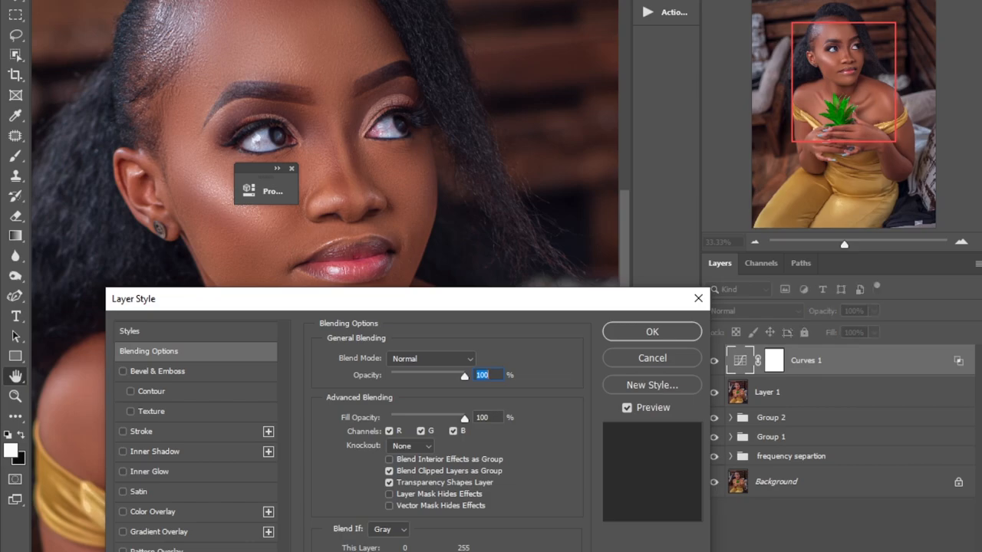
{"action": "key", "text": "alt"}
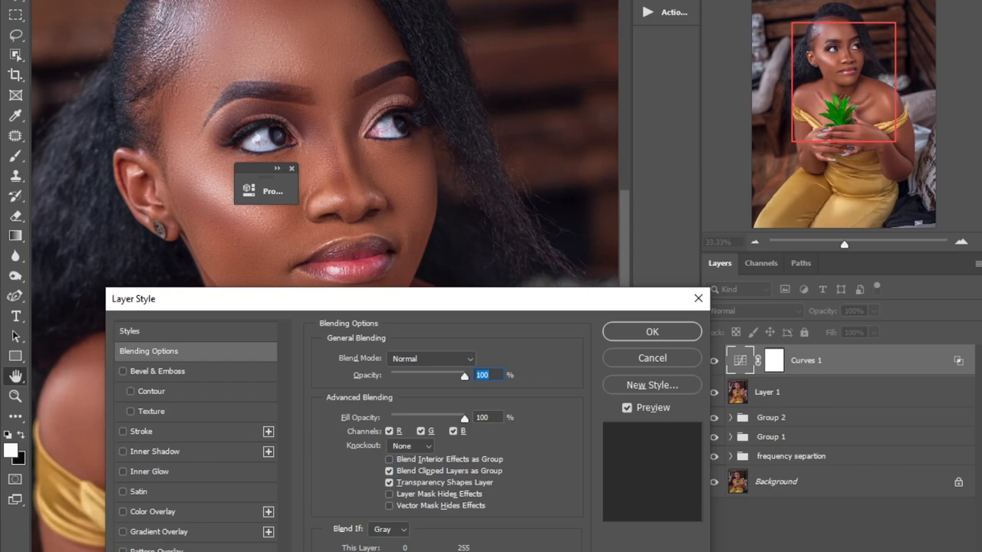
{"action": "left_click", "coordinate": [653, 332]}
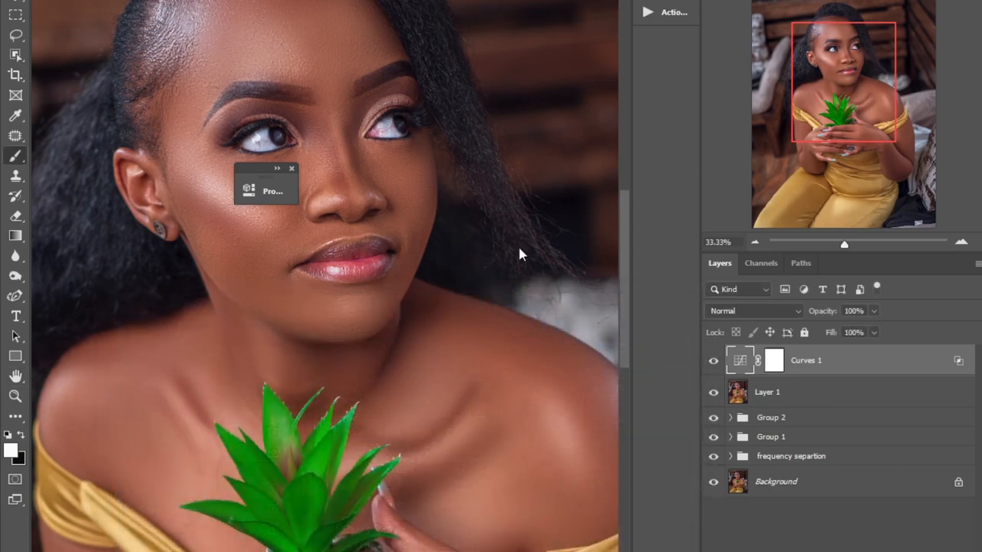
{"action": "left_click", "coordinate": [292, 168]}
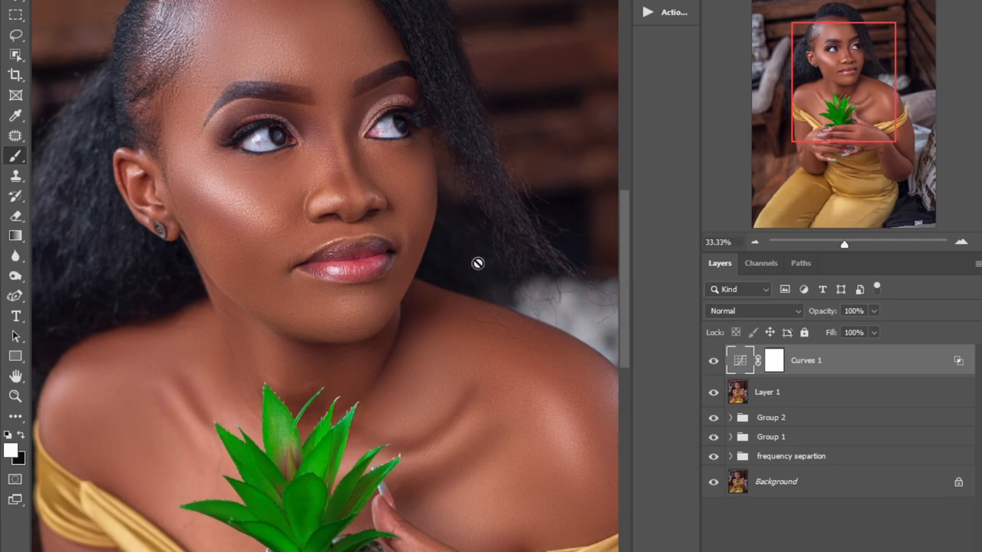
Step: Invert the Curves layer's mask to black to hide its brightening across the whole portrait
{"action": "key", "text": "ctrl+minus"}
{"action": "key", "text": "ctrl+minus"}
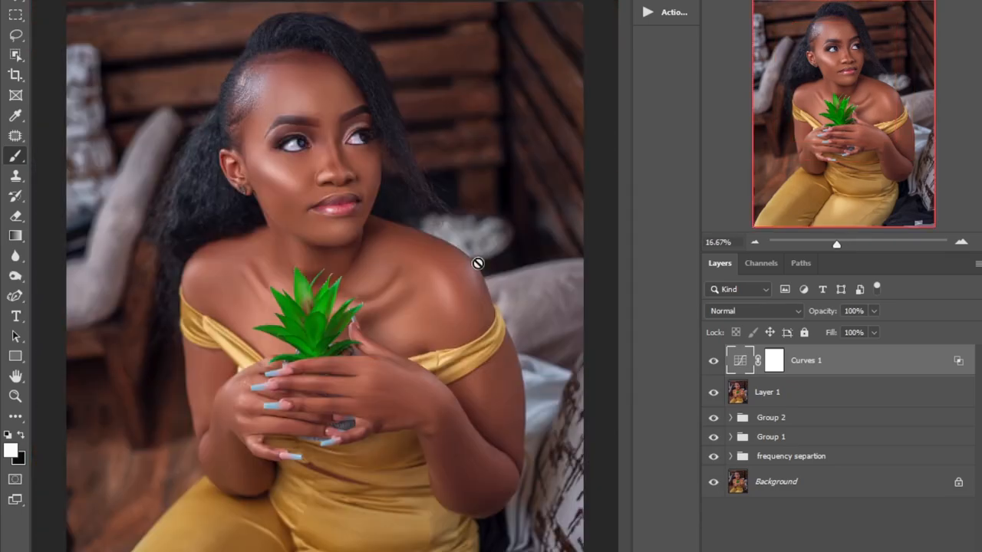
{"action": "left_click", "coordinate": [774, 364]}
{"action": "key", "text": "ctrl+i"}
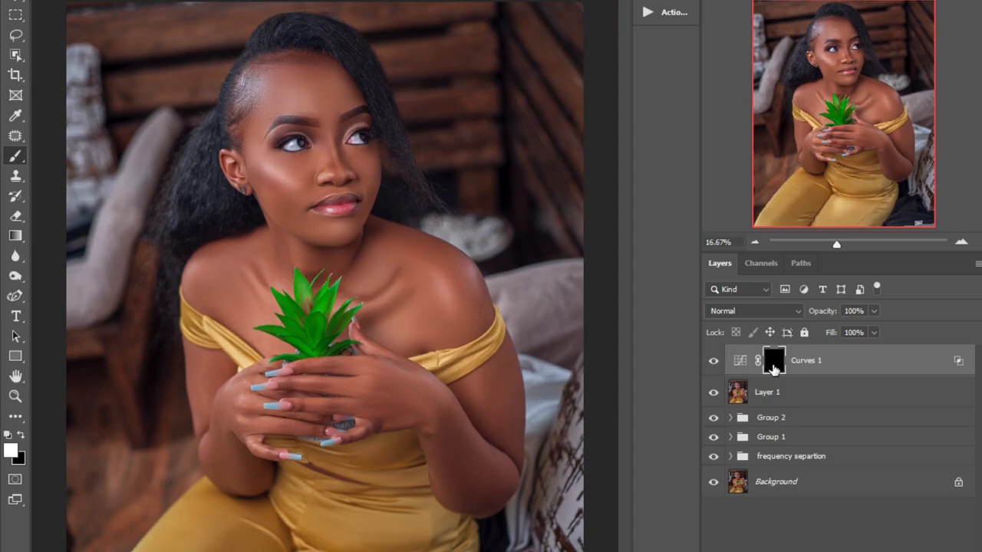
Step: Paint white with a large, soft brush on the Curves mask over the face, hands and body, and compare before and after
{"action": "right_click", "coordinate": [15, 156]}
{"action": "left_click", "coordinate": [66, 157]}
{"action": "key", "text": "bracketright"}
{"action": "key", "text": "bracketright"}
{"action": "key", "text": "bracketright"}
{"action": "key", "text": "bracketright"}
{"action": "key", "text": "bracketright"}
{"action": "key", "text": "bracketright"}
{"action": "key", "text": "bracketright"}
{"action": "key", "text": "bracketright"}
{"action": "key", "text": "bracketright"}
{"action": "key", "text": "bracketright"}
{"action": "key", "text": "bracketright"}
{"action": "key", "text": "bracketright"}
{"action": "key", "text": "bracketright"}
{"action": "key", "text": "bracketright"}
{"action": "key", "text": "bracketright"}
{"action": "key", "text": "bracketright"}
{"action": "key", "text": "bracketright"}
{"action": "mouse_move", "coordinate": [375, 335]}
{"action": "left_mouse_down"}
{"action": "mouse_move", "coordinate": [430, 364]}
{"action": "mouse_move", "coordinate": [399, 345]}
{"action": "mouse_move", "coordinate": [409, 339]}
{"action": "left_mouse_up"}
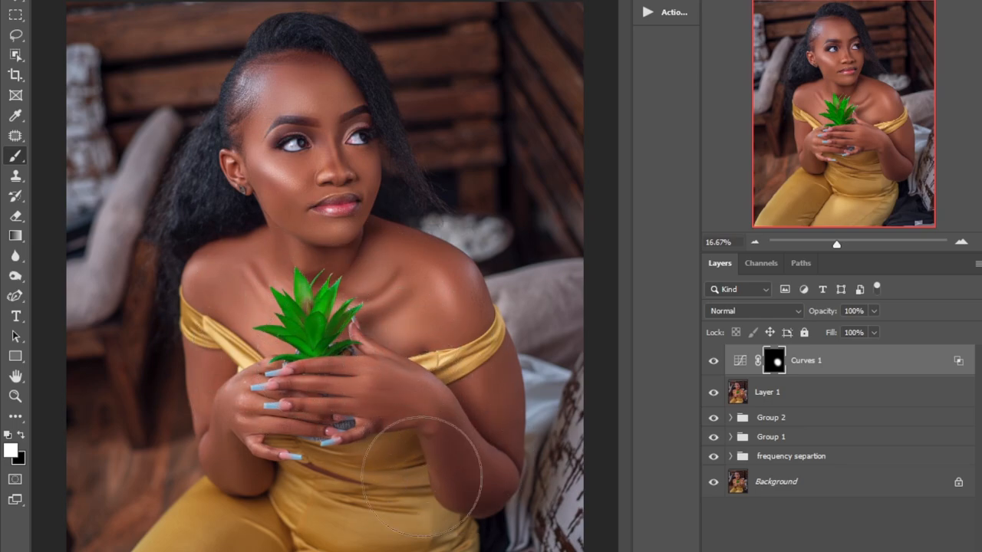
{"action": "mouse_move", "coordinate": [305, 130]}
{"action": "left_mouse_down"}
{"action": "mouse_move", "coordinate": [426, 432]}
{"action": "mouse_move", "coordinate": [460, 466]}
{"action": "left_mouse_up"}
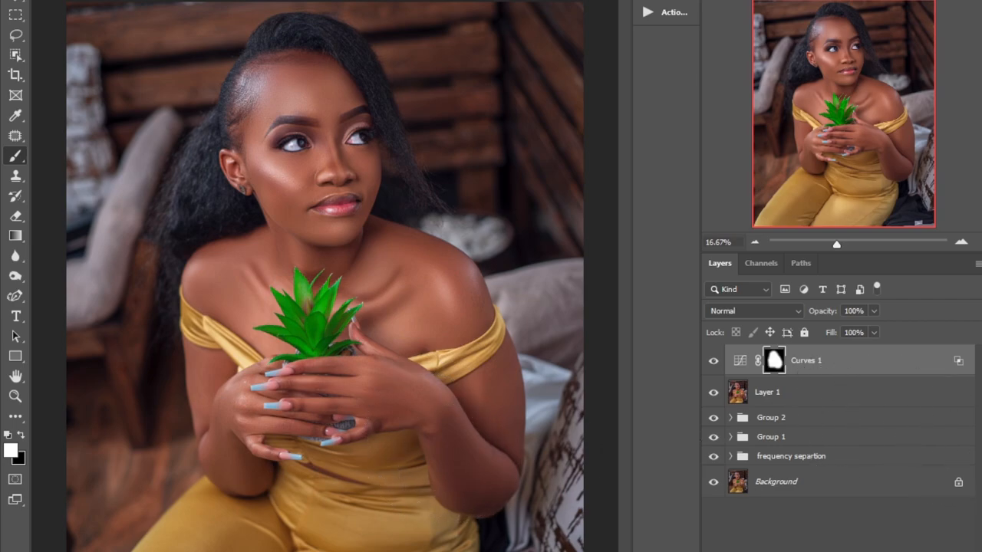
{"action": "left_click", "coordinate": [714, 360]}
{"action": "left_click", "coordinate": [714, 361]}
{"action": "left_click", "coordinate": [875, 333]}
Step: Add a second Curves adjustment layer with slightly raised RGB midtones and invert its mask to black
{"action": "left_click", "coordinate": [859, 550]}
{"action": "left_click", "coordinate": [884, 471]}
{"action": "left_click_drag", "start_coordinate": [418, 346], "coordinate": [413, 340]}
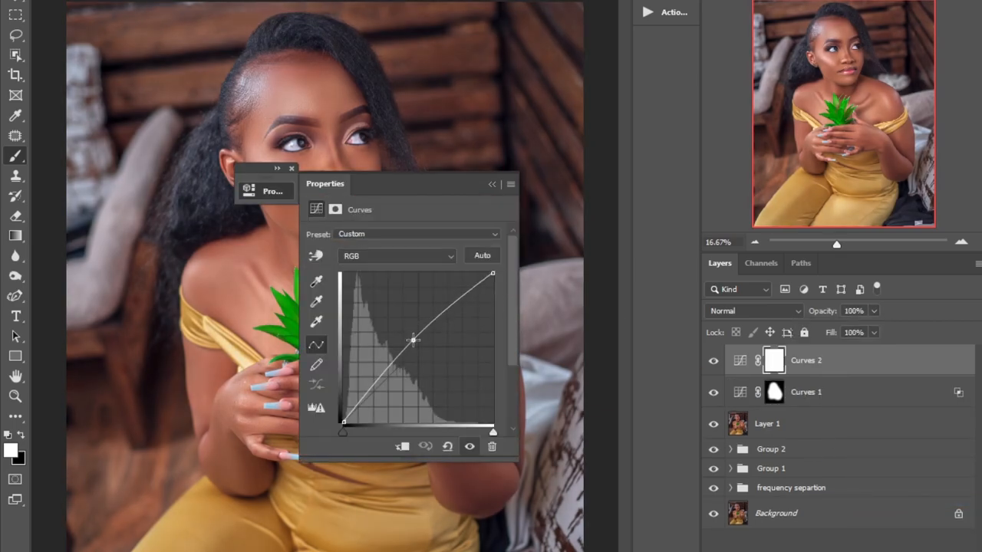
{"action": "left_click", "coordinate": [493, 185]}
{"action": "left_click", "coordinate": [767, 360]}
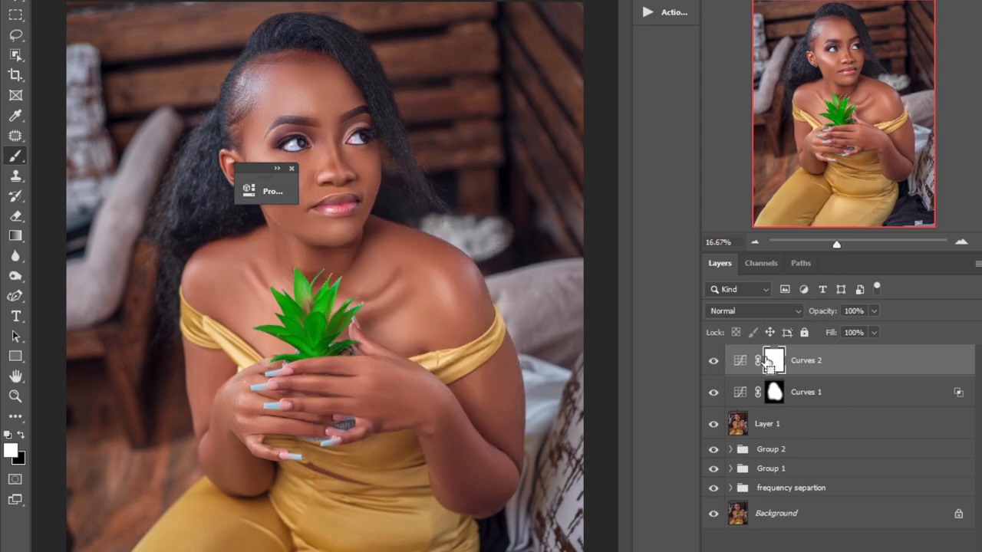
{"action": "key", "text": "ctrl+i"}
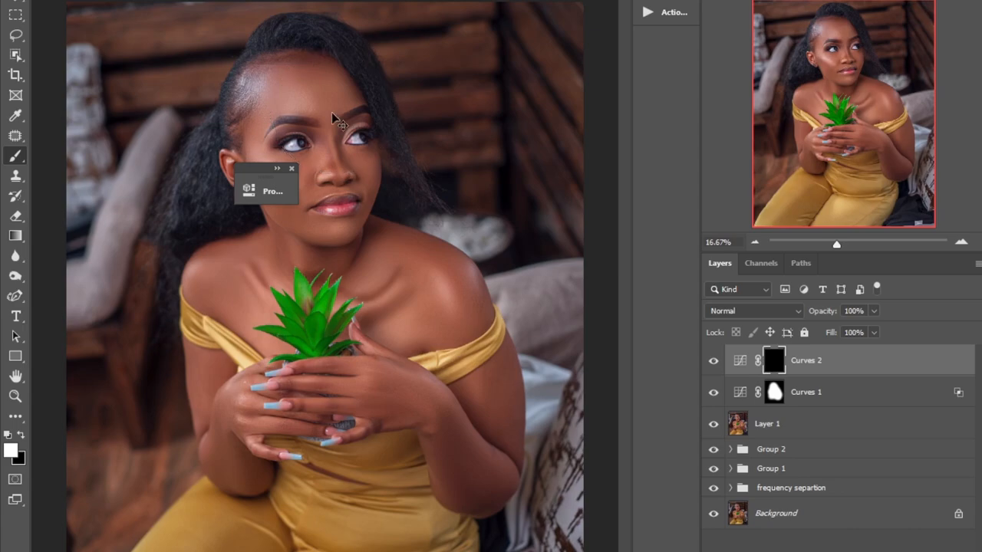
Step: Create a new empty layer and paint small white curved catchlights along the inner edge of both irises with a much smaller brush
{"action": "key", "text": "ctrl+plus"}
{"action": "key", "text": "ctrl+plus"}
{"action": "key", "text": "ctrl+plus"}
{"action": "key", "text": "ctrl+plus"}
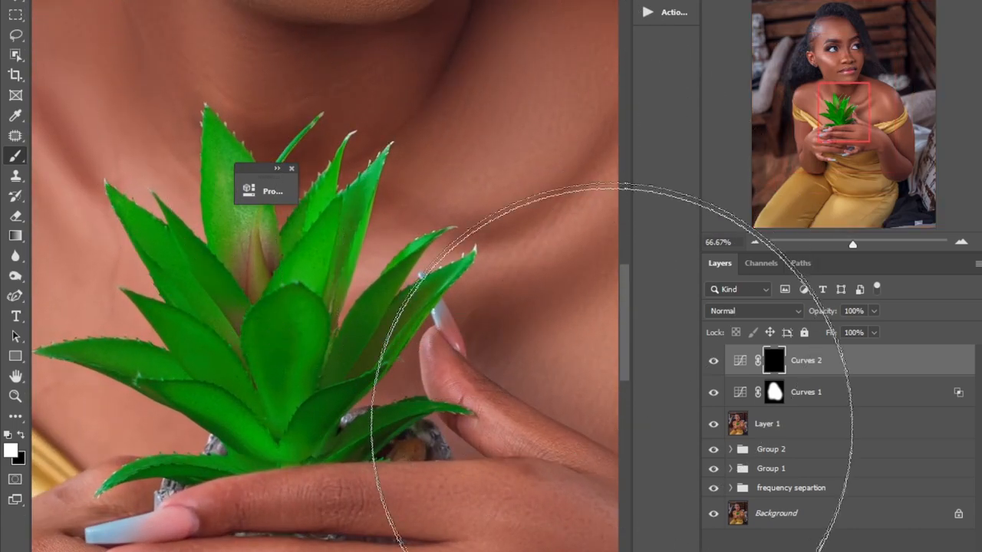
{"action": "left_click_drag", "start_coordinate": [629, 347], "coordinate": [625, 255]}
{"action": "scroll", "coordinate": [452, 263], "scroll_direction": "up", "scroll_amount": 5}
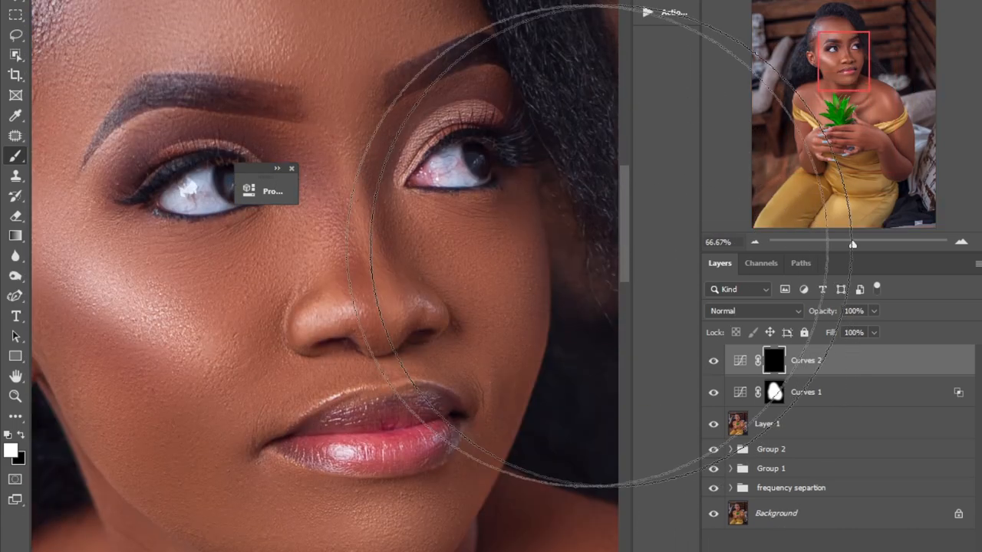
{"action": "key", "text": "ctrl+plus"}
{"action": "key", "text": "ctrl+plus"}
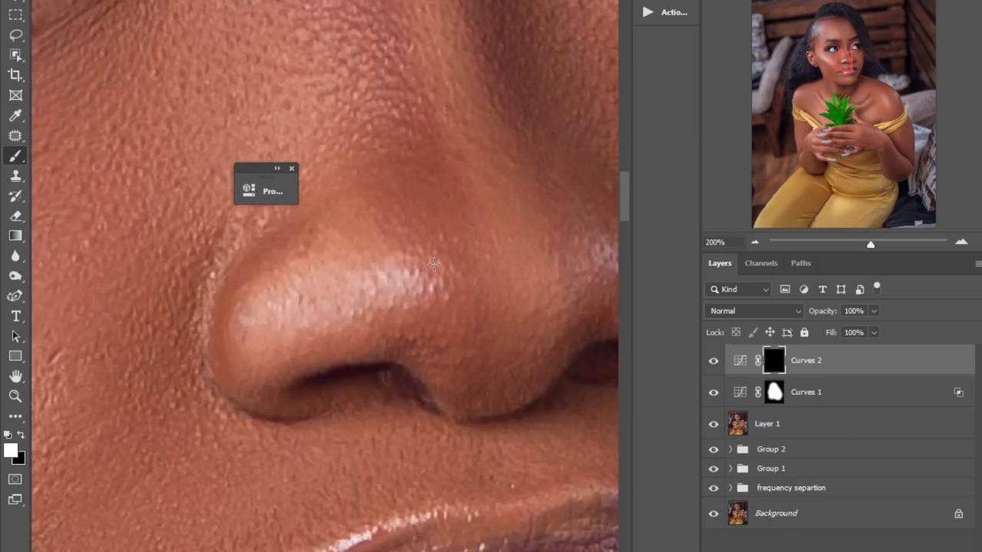
{"action": "key", "text": "bracketleft"}
{"action": "key", "text": "bracketleft"}
{"action": "key", "text": "bracketleft"}
{"action": "key", "text": "bracketleft"}
{"action": "key", "text": "bracketleft"}
{"action": "key", "text": "bracketleft"}
{"action": "key", "text": "bracketleft"}
{"action": "key", "text": "bracketleft"}
{"action": "key", "text": "bracketleft"}
{"action": "key", "text": "bracketleft"}
{"action": "left_click_drag", "start_coordinate": [630, 197], "coordinate": [633, 165]}
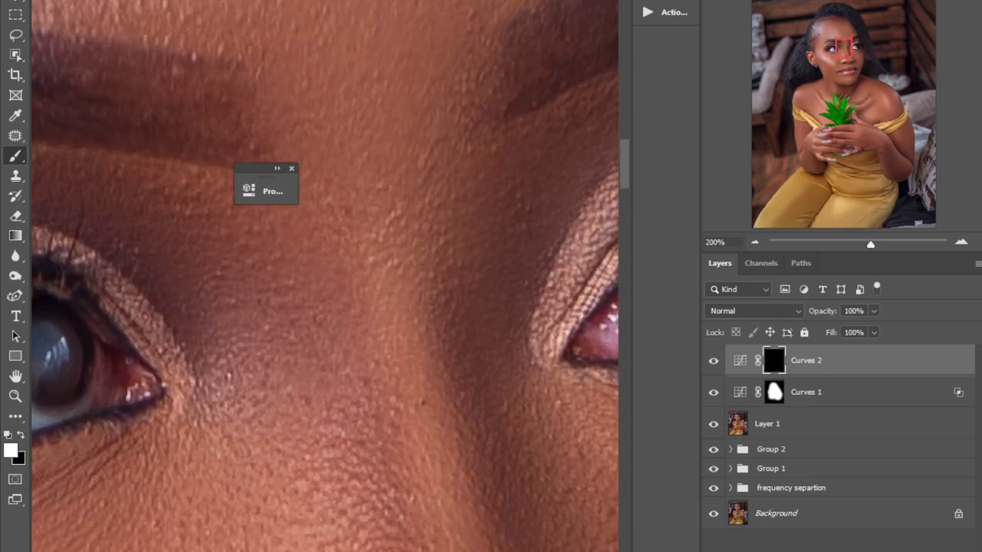
{"action": "scroll", "coordinate": [428, 449], "scroll_direction": "left", "scroll_amount": 5}
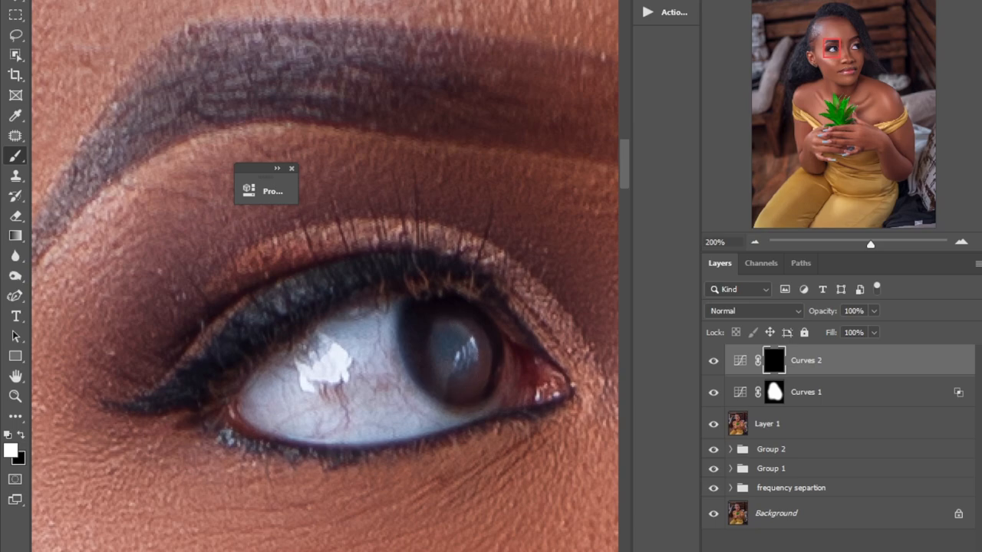
{"action": "scroll", "coordinate": [324, 276], "scroll_direction": "right", "scroll_amount": 10}
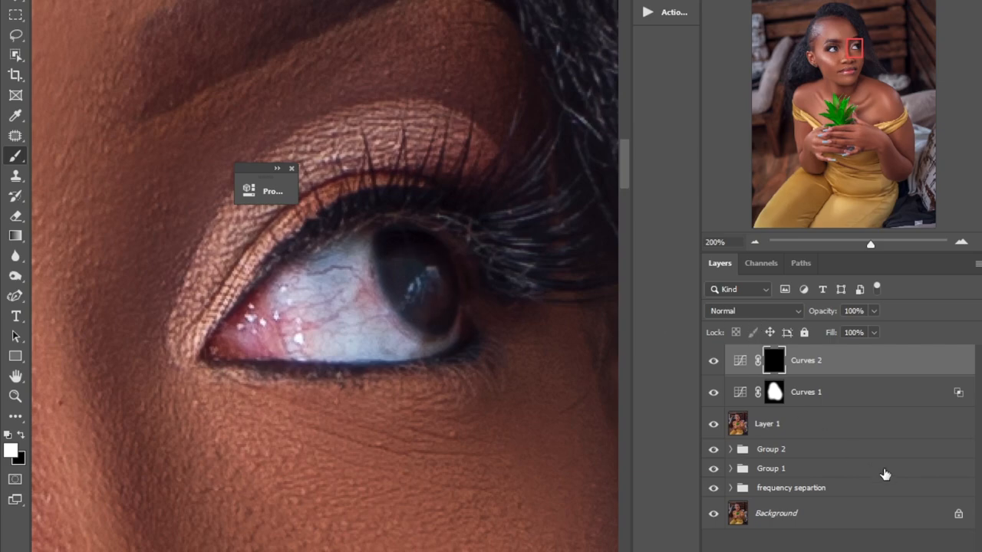
{"action": "key", "text": "ctrl+shift+alt+n"}
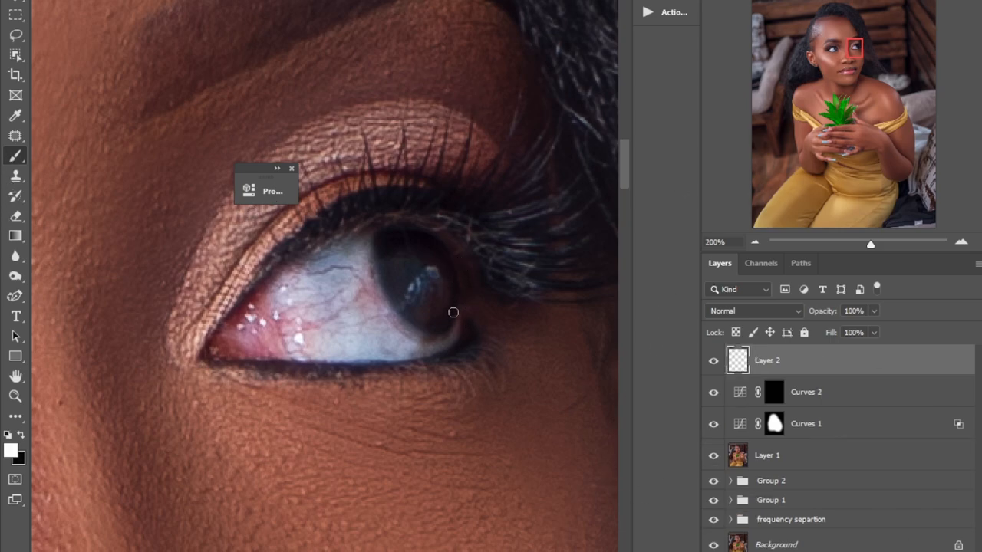
{"action": "mouse_move", "coordinate": [439, 264]}
{"action": "left_mouse_down"}
{"action": "mouse_move", "coordinate": [445, 309]}
{"action": "mouse_move", "coordinate": [420, 309]}
{"action": "left_mouse_up"}
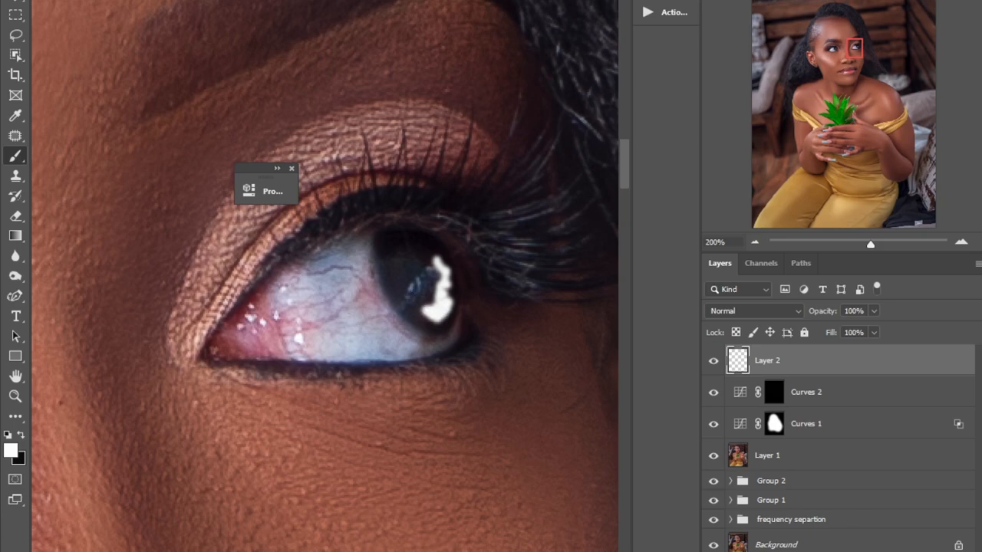
{"action": "scroll", "coordinate": [299, 420], "scroll_direction": "left", "scroll_amount": 10}
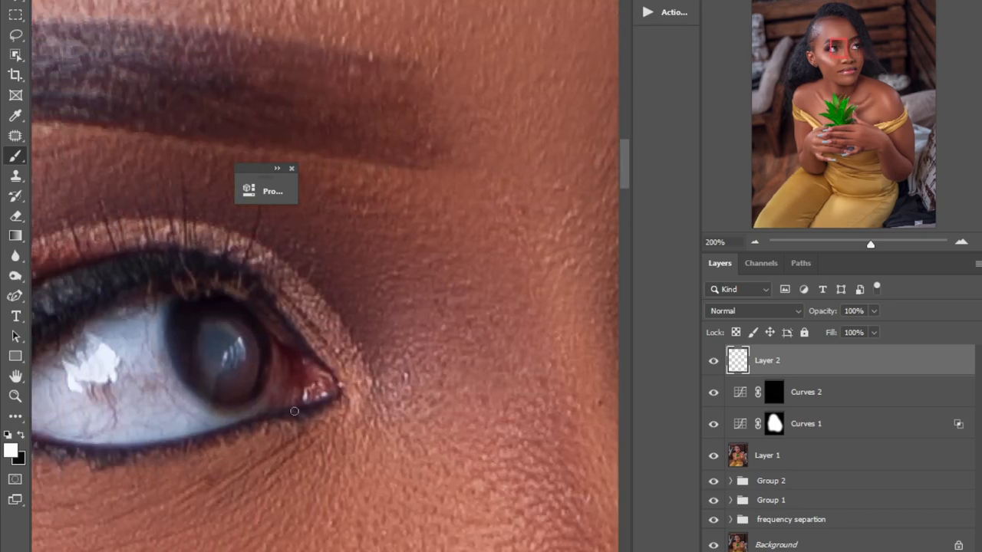
{"action": "mouse_move", "coordinate": [246, 331]}
{"action": "left_mouse_down"}
{"action": "mouse_move", "coordinate": [245, 386]}
{"action": "mouse_move", "coordinate": [251, 380]}
{"action": "mouse_move", "coordinate": [220, 396]}
{"action": "left_mouse_up"}
Step: Soften the painted catchlights with a low-radius Gaussian Blur
{"action": "left_click", "coordinate": [210, 0]}
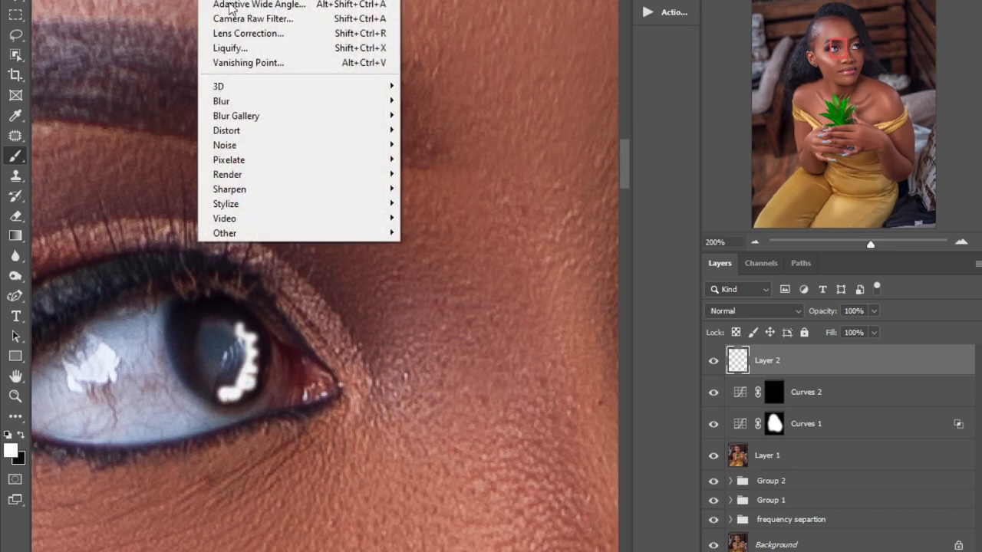
{"action": "mouse_move", "coordinate": [234, 103]}
{"action": "left_click", "coordinate": [428, 159]}
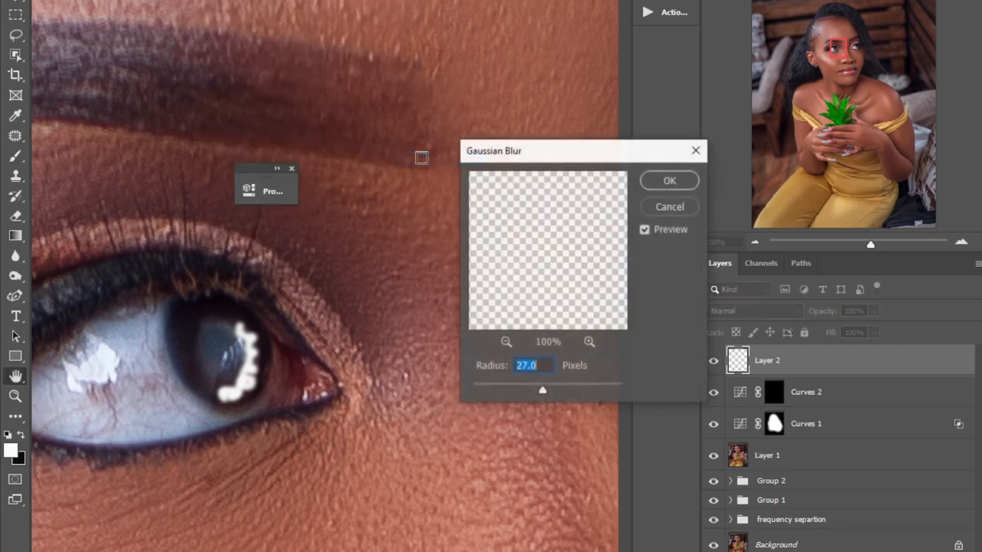
{"action": "mouse_move", "coordinate": [540, 392]}
{"action": "left_mouse_down"}
{"action": "mouse_move", "coordinate": [480, 390]}
{"action": "mouse_move", "coordinate": [500, 391]}
{"action": "left_mouse_up"}
{"action": "left_click", "coordinate": [670, 180]}
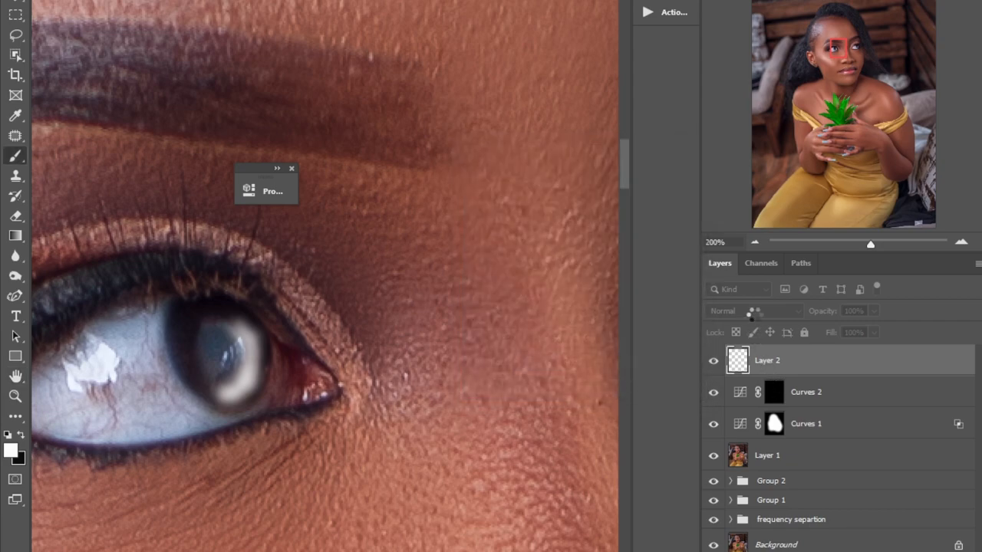
Step: Set the catchlight layer's blend mode to Soft Light and its opacity to 17%
{"action": "left_click", "coordinate": [742, 314]}
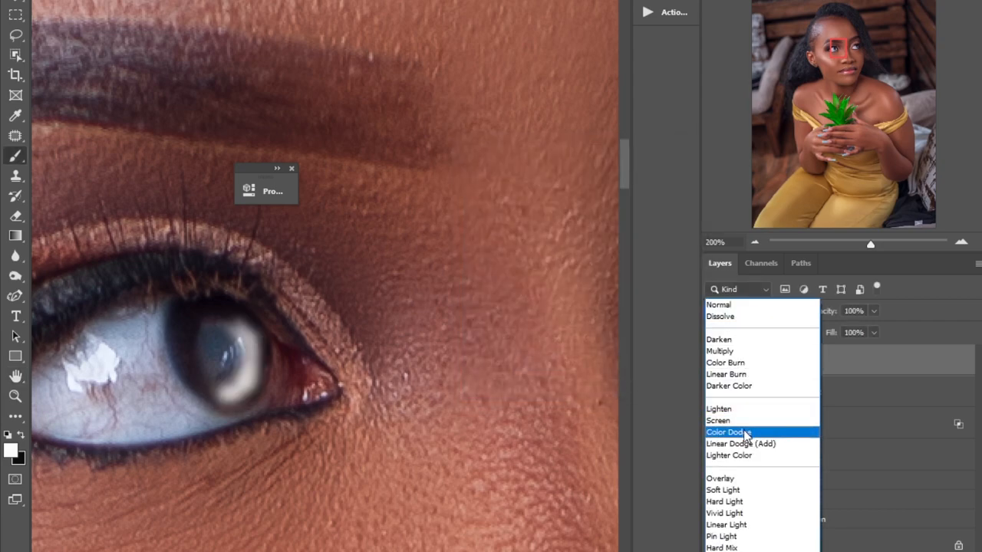
{"action": "left_click", "coordinate": [729, 491]}
{"action": "left_click", "coordinate": [873, 312]}
{"action": "left_click_drag", "start_coordinate": [814, 325], "coordinate": [812, 330]}
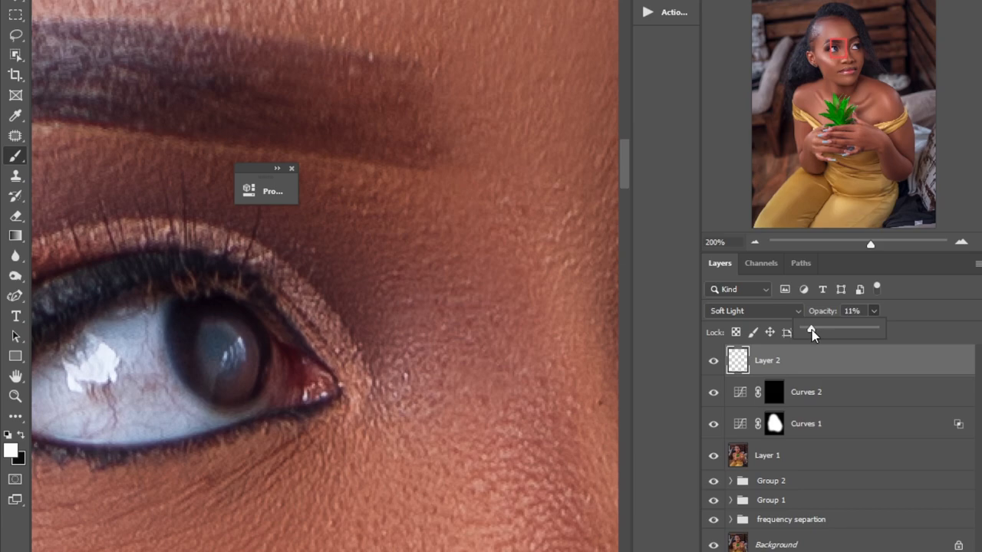
{"action": "left_click", "coordinate": [902, 351]}
{"action": "left_click", "coordinate": [874, 310]}
{"action": "left_click_drag", "start_coordinate": [879, 329], "coordinate": [883, 330]}
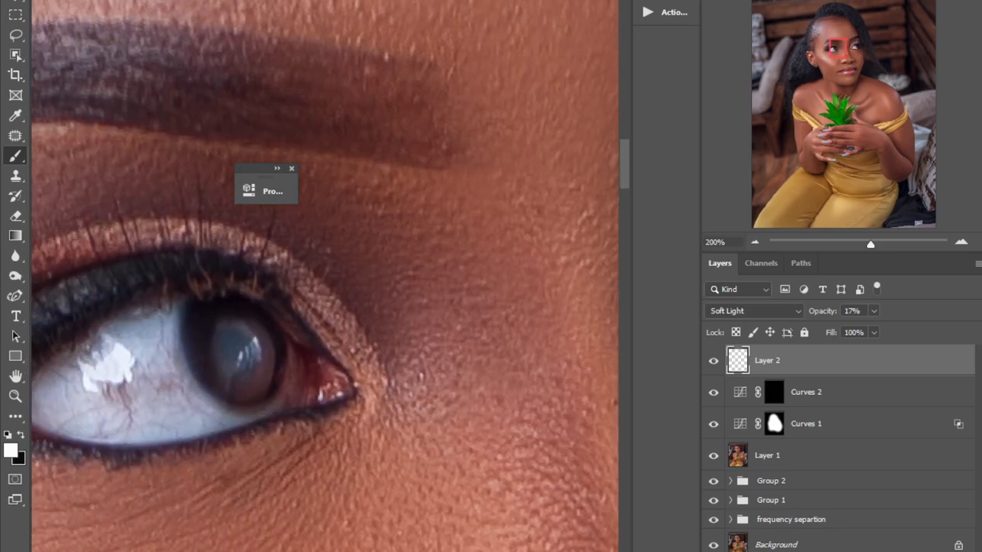
Step: Add a third Curves adjustment layer with slightly lowered RGB midtones and invert its mask to black
{"action": "left_click", "coordinate": [859, 550]}
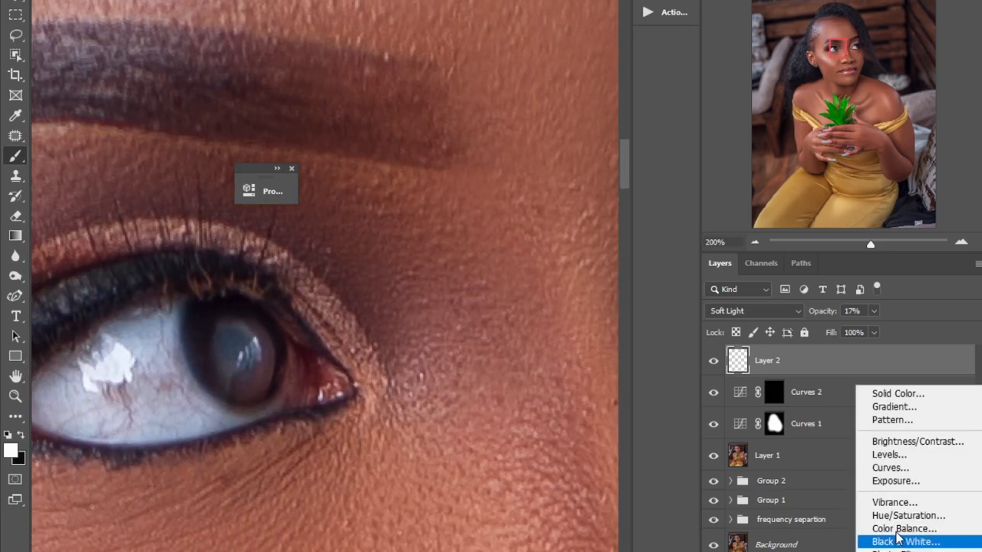
{"action": "left_click", "coordinate": [890, 469]}
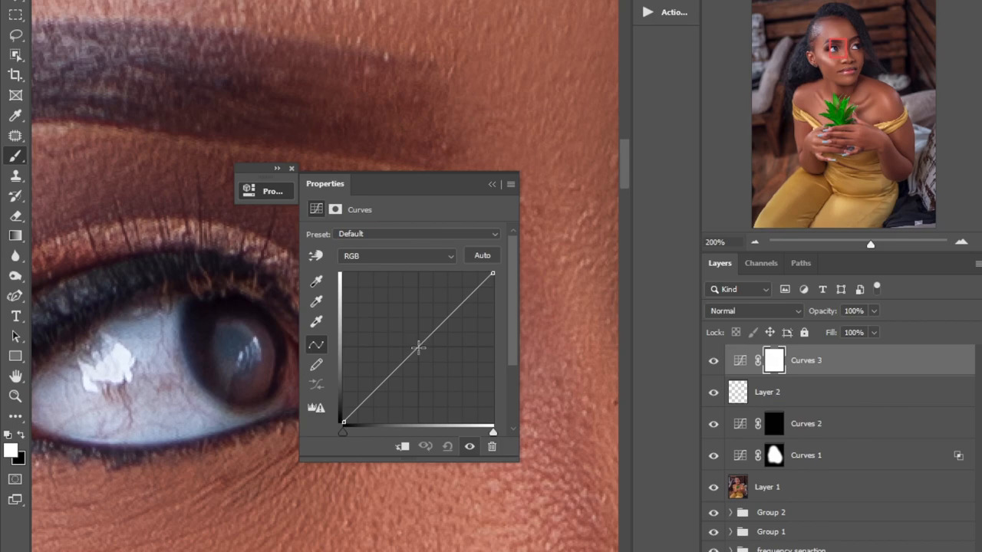
{"action": "left_click_drag", "start_coordinate": [416, 346], "coordinate": [423, 354]}
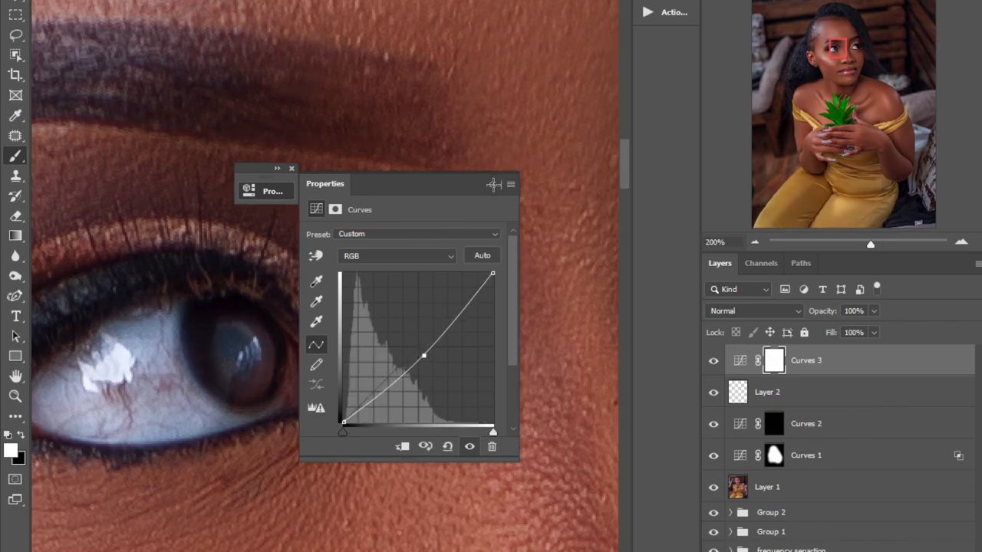
{"action": "left_click", "coordinate": [492, 185]}
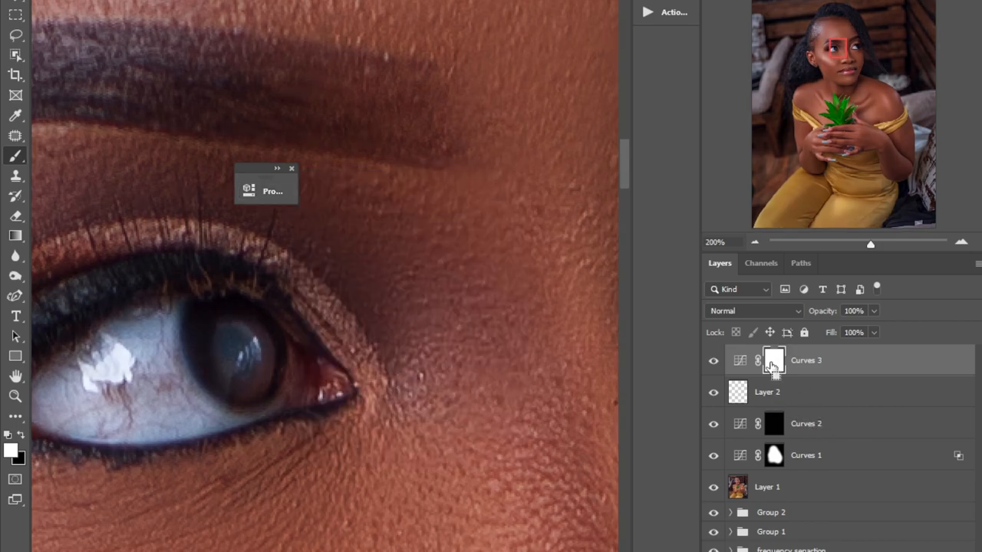
{"action": "key", "text": "ctrl+i"}
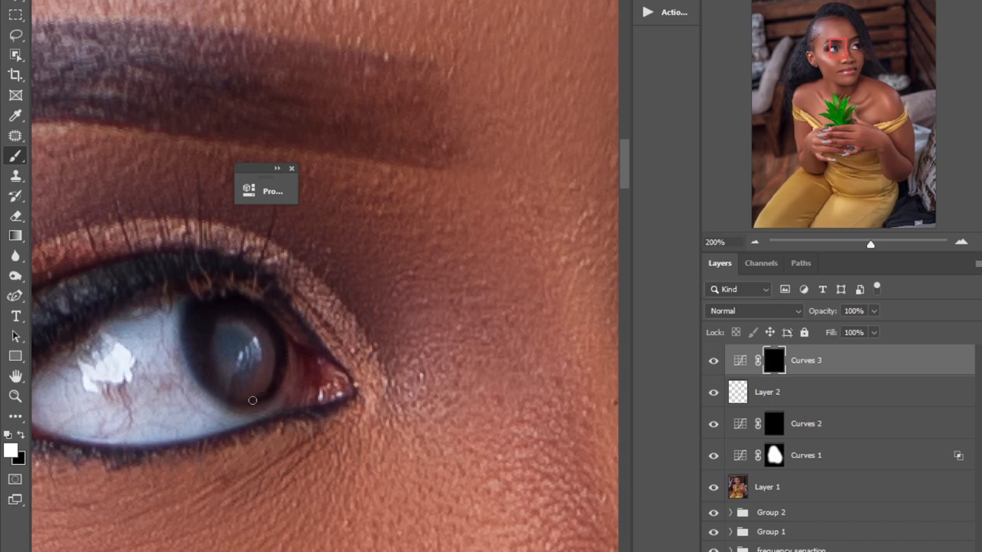
Step: Paint white on the Curves 3 mask along the outer edge of the first eye's iris, enlarging the brush
{"action": "left_click_drag", "start_coordinate": [201, 379], "coordinate": [184, 336]}
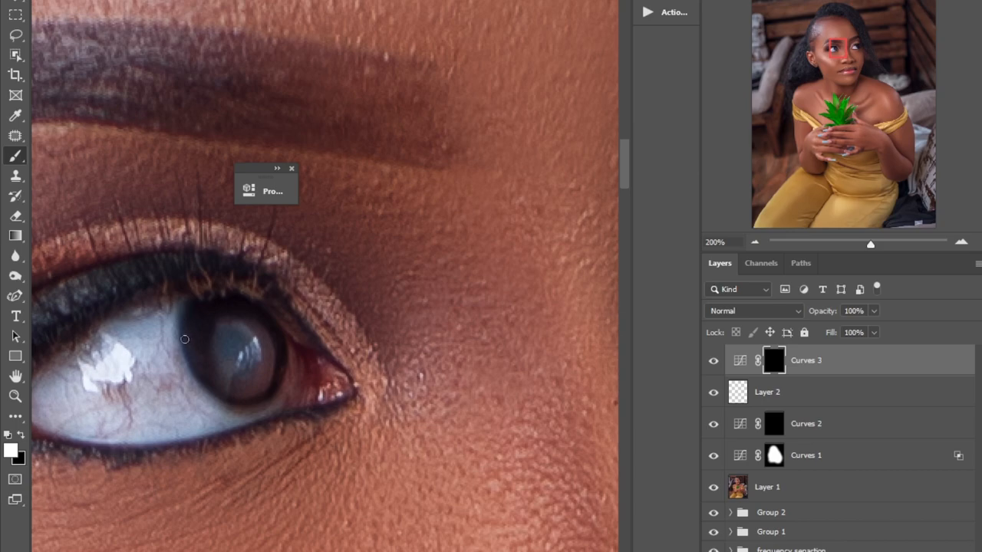
{"action": "key", "text": "bracketright"}
{"action": "key", "text": "bracketright"}
{"action": "key", "text": "bracketright"}
{"action": "key", "text": "bracketright"}
{"action": "mouse_move", "coordinate": [207, 370]}
{"action": "left_mouse_down"}
{"action": "mouse_move", "coordinate": [201, 315]}
{"action": "mouse_move", "coordinate": [206, 353]}
{"action": "mouse_move", "coordinate": [195, 343]}
{"action": "mouse_move", "coordinate": [200, 305]}
{"action": "left_mouse_up"}
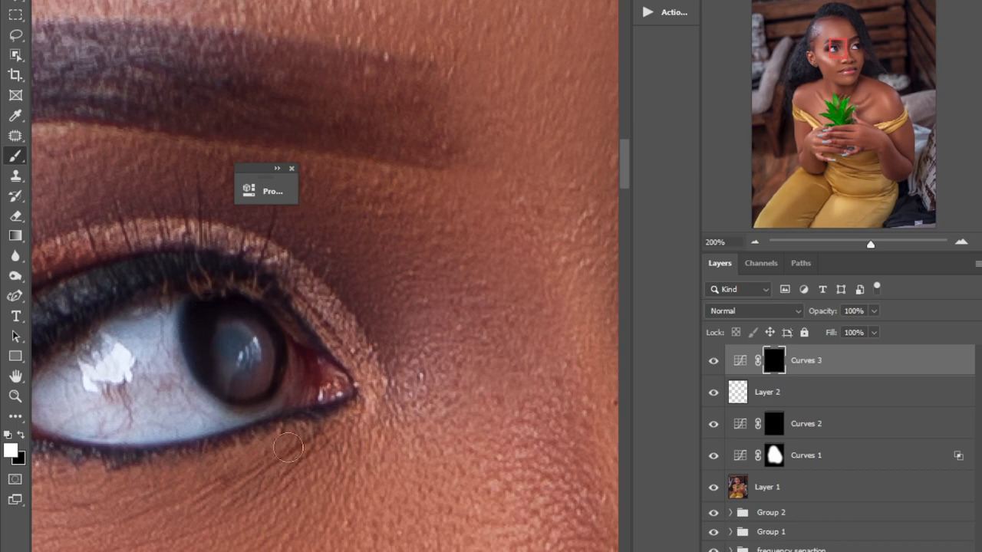
Step: Darken the first eye's lower lash line on the Curves 3 mask with a smaller white brush
{"action": "key", "text": "bracketleft"}
{"action": "key", "text": "bracketleft"}
{"action": "key", "text": "bracketleft"}
{"action": "mouse_move", "coordinate": [178, 444]}
{"action": "left_mouse_down"}
{"action": "mouse_move", "coordinate": [108, 445]}
{"action": "mouse_move", "coordinate": [155, 456]}
{"action": "mouse_move", "coordinate": [204, 445]}
{"action": "left_mouse_up"}
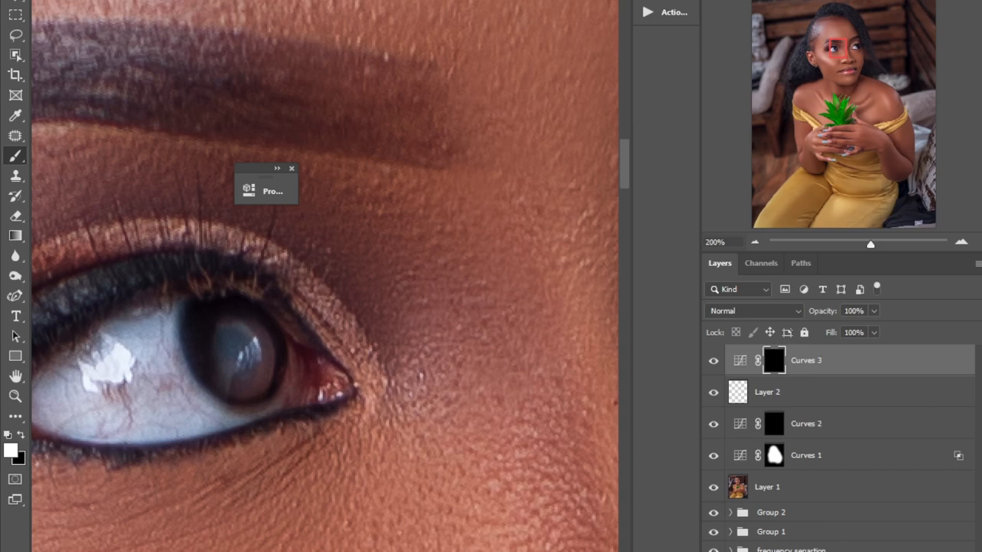
Step: Paint white on the Curves 3 mask over the first eye's upper eyeliner and around its inner corner with a larger brush
{"action": "scroll", "coordinate": [409, 527], "scroll_direction": "left", "scroll_amount": 7}
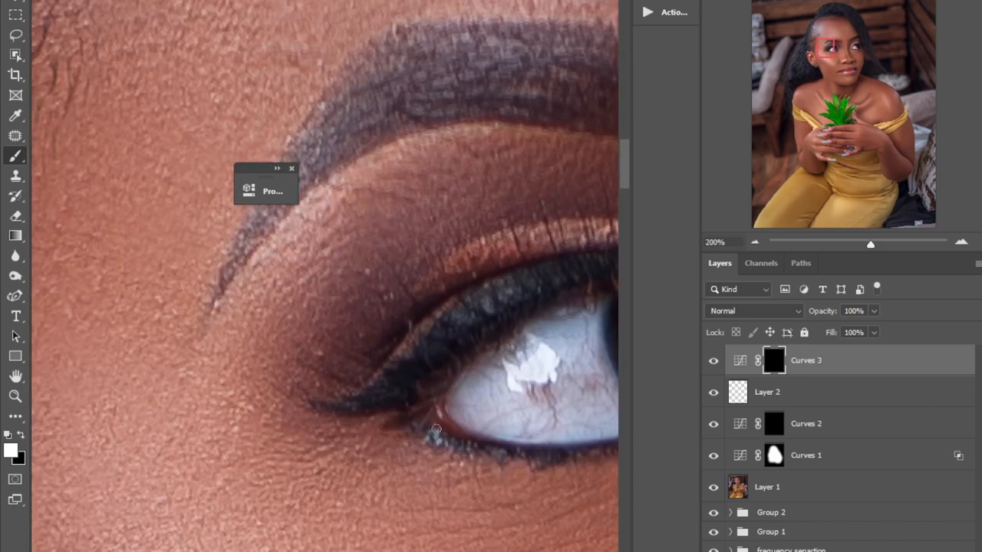
{"action": "key", "text": "bracketright"}
{"action": "key", "text": "bracketright"}
{"action": "key", "text": "bracketright"}
{"action": "key", "text": "bracketright"}
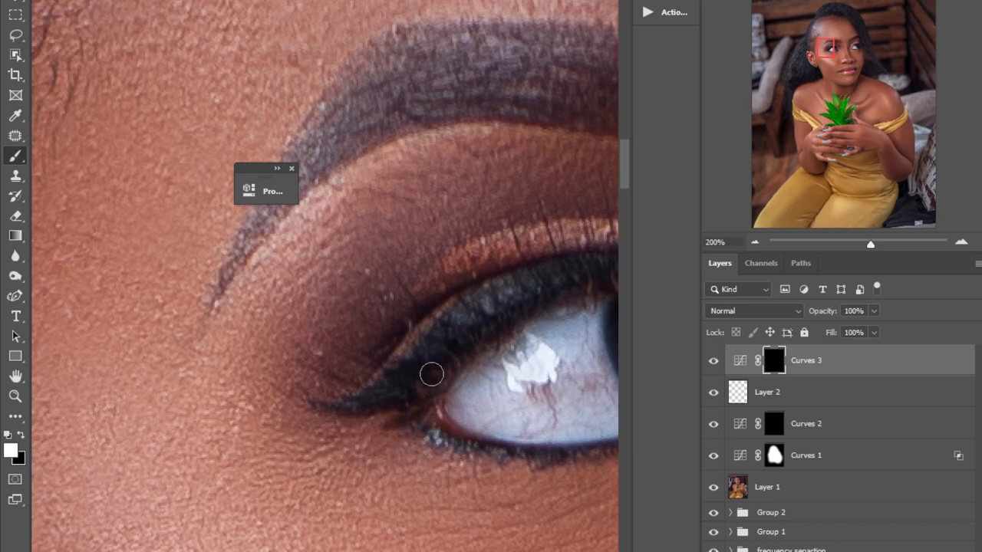
{"action": "mouse_move", "coordinate": [476, 312]}
{"action": "left_mouse_down"}
{"action": "mouse_move", "coordinate": [573, 284]}
{"action": "mouse_move", "coordinate": [559, 244]}
{"action": "mouse_move", "coordinate": [551, 276]}
{"action": "mouse_move", "coordinate": [482, 301]}
{"action": "mouse_move", "coordinate": [417, 362]}
{"action": "mouse_move", "coordinate": [413, 382]}
{"action": "mouse_move", "coordinate": [382, 386]}
{"action": "left_mouse_up"}
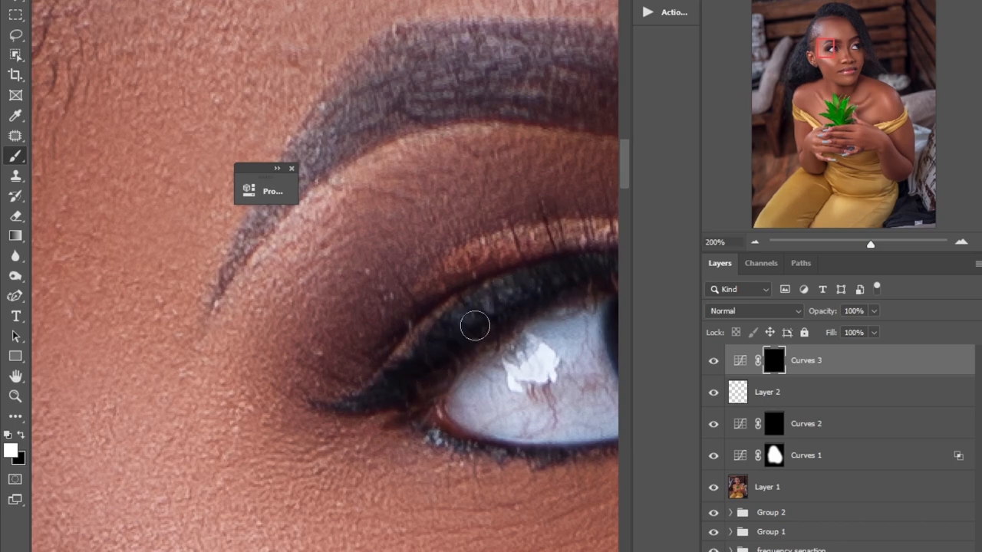
{"action": "left_click_drag", "start_coordinate": [262, 551], "coordinate": [293, 551]}
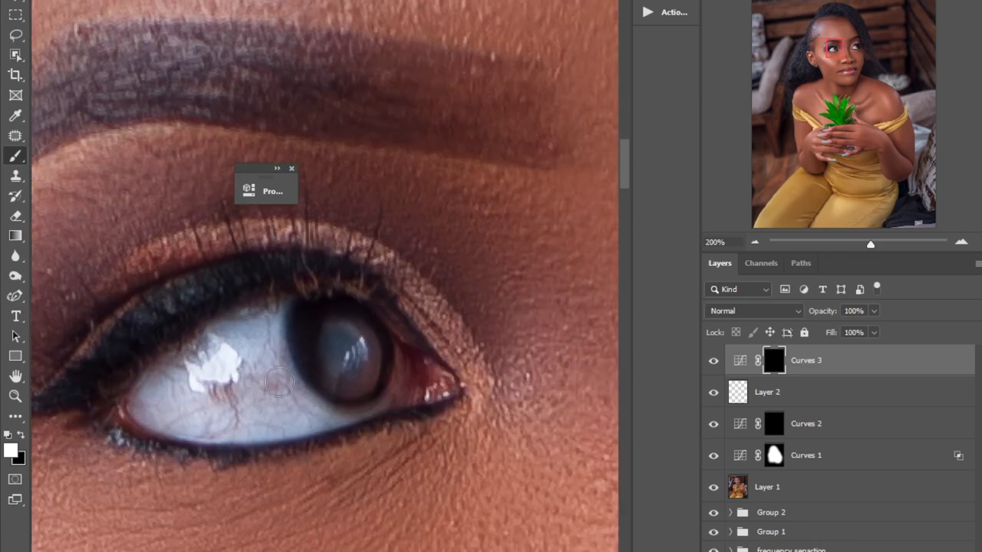
{"action": "mouse_move", "coordinate": [432, 358]}
{"action": "left_mouse_down"}
{"action": "mouse_move", "coordinate": [438, 395]}
{"action": "mouse_move", "coordinate": [372, 414]}
{"action": "left_mouse_up"}
Step: Paint white on the Curves 3 mask along the second eye's lower lash line and over its upper lashes
{"action": "left_click_drag", "start_coordinate": [294, 551], "coordinate": [342, 551]}
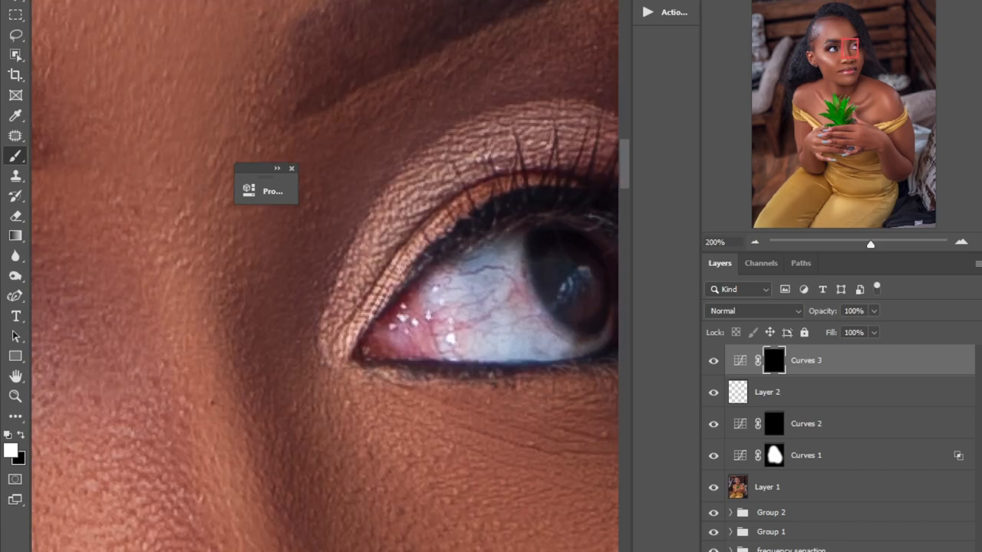
{"action": "scroll", "coordinate": [444, 319], "scroll_direction": "up", "scroll_amount": 1}
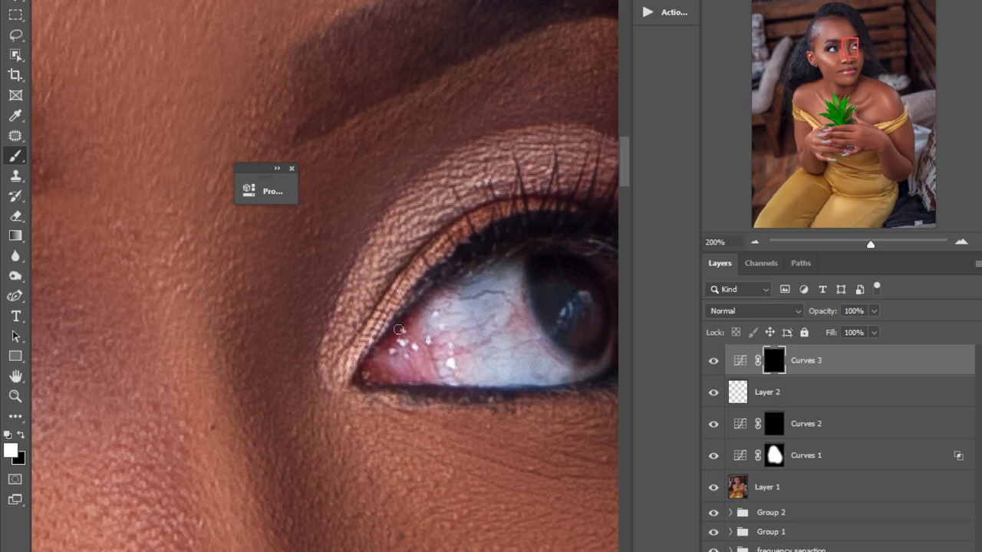
{"action": "left_click_drag", "start_coordinate": [464, 393], "coordinate": [525, 396]}
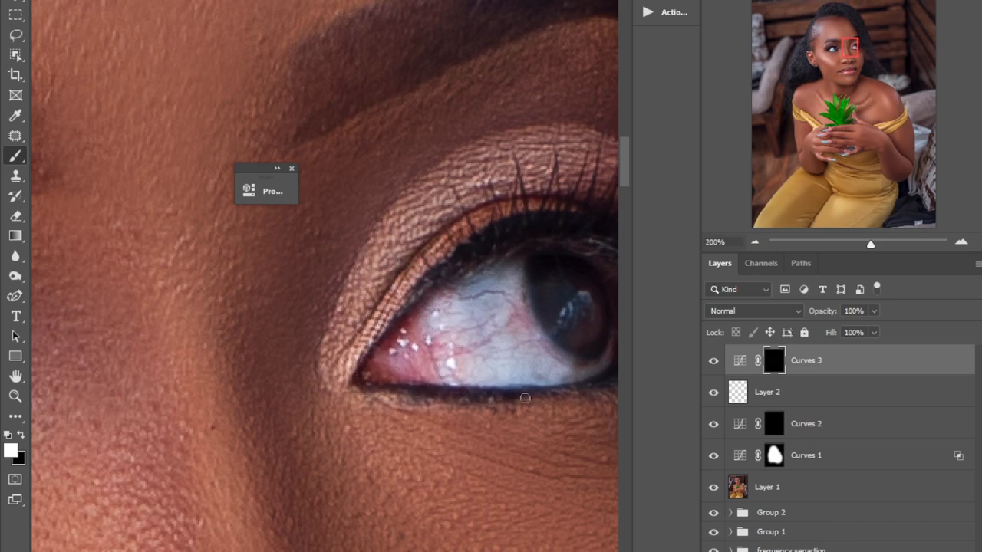
{"action": "scroll", "coordinate": [324, 276], "scroll_direction": "right", "scroll_amount": 3}
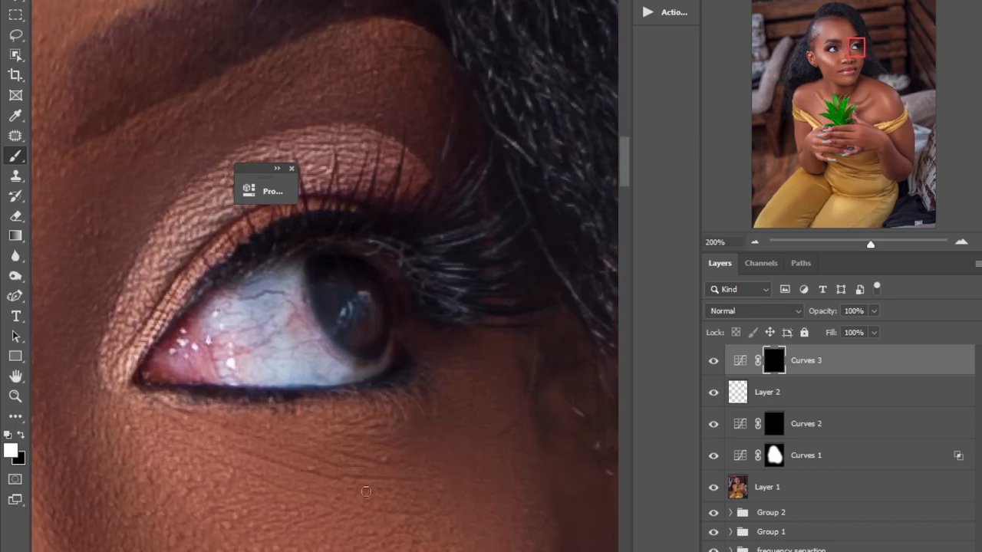
{"action": "left_click_drag", "start_coordinate": [301, 391], "coordinate": [402, 391]}
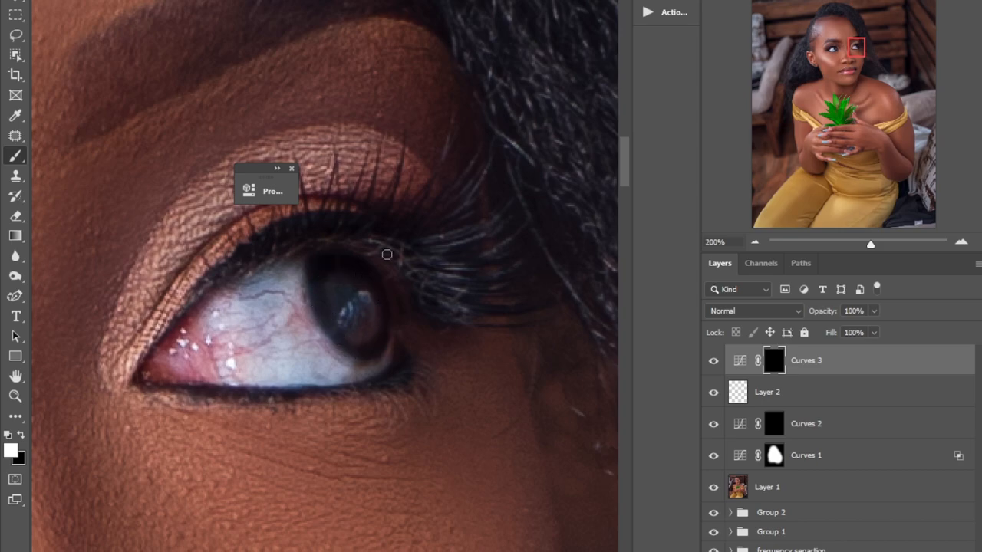
{"action": "key", "text": "bracketright"}
{"action": "key", "text": "bracketright"}
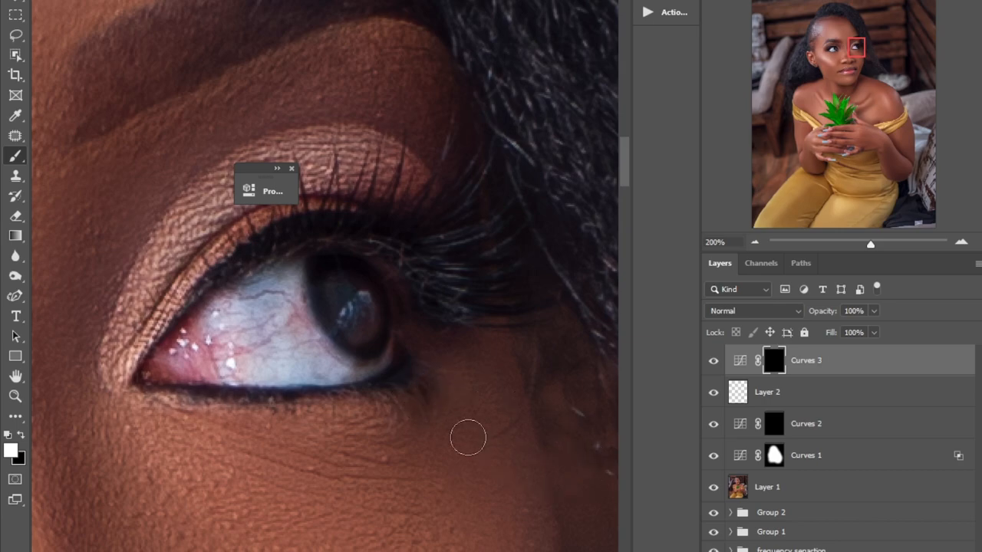
Step: Reduce the Curves 3 layer's opacity to 21%
{"action": "key", "text": "ctrl+minus"}
{"action": "key", "text": "ctrl+minus"}
{"action": "key", "text": "ctrl+minus"}
{"action": "key", "text": "ctrl+minus"}
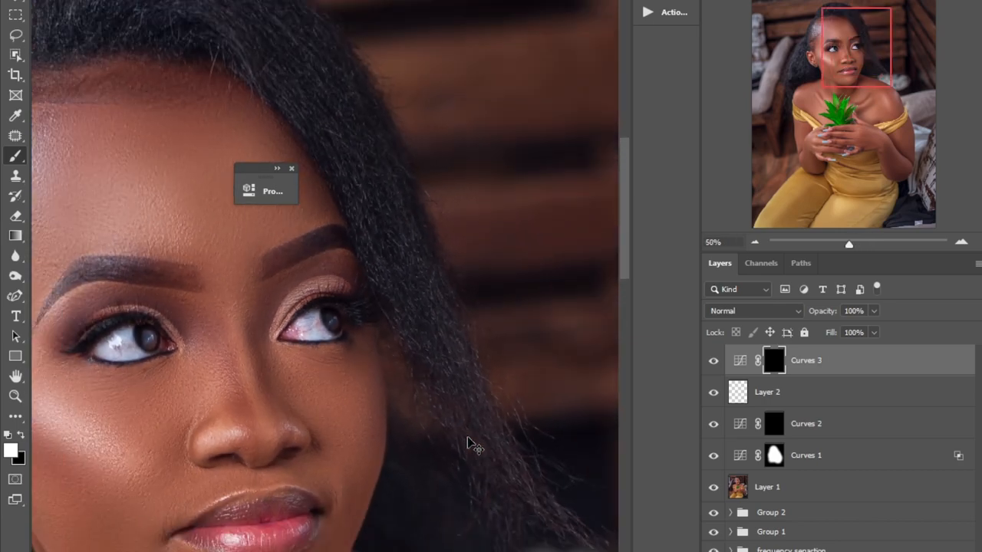
{"action": "key", "text": "ctrl+minus"}
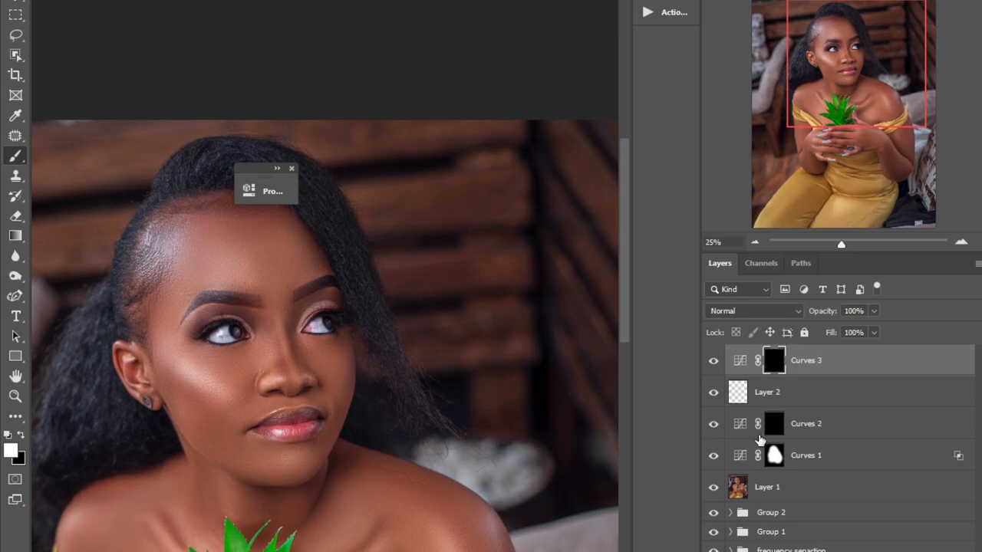
{"action": "left_click", "coordinate": [874, 311]}
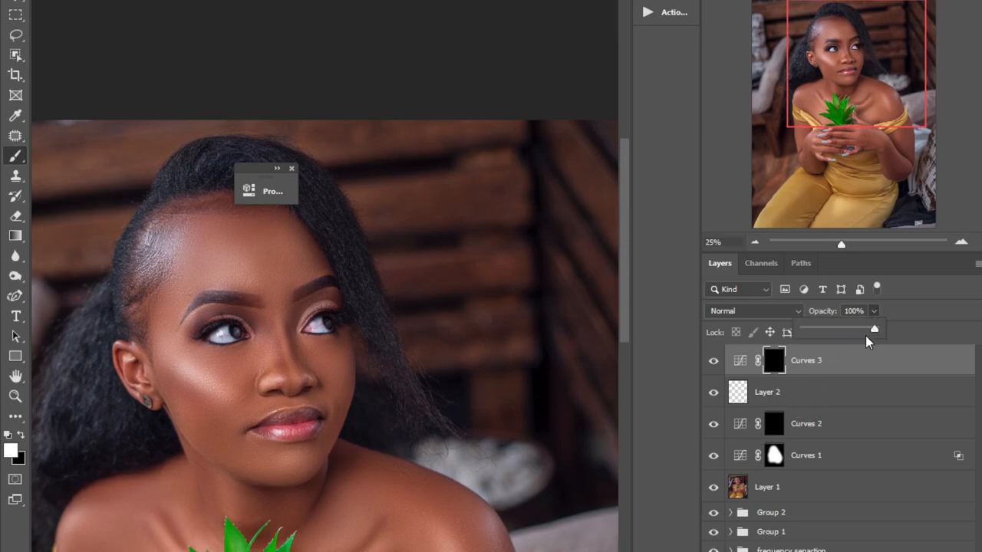
{"action": "left_click_drag", "start_coordinate": [804, 329], "coordinate": [817, 330]}
Step: Select Layer 1 and toggle its visibility to compare the image before and after
{"action": "left_click", "coordinate": [829, 463]}
{"action": "left_click", "coordinate": [790, 483]}
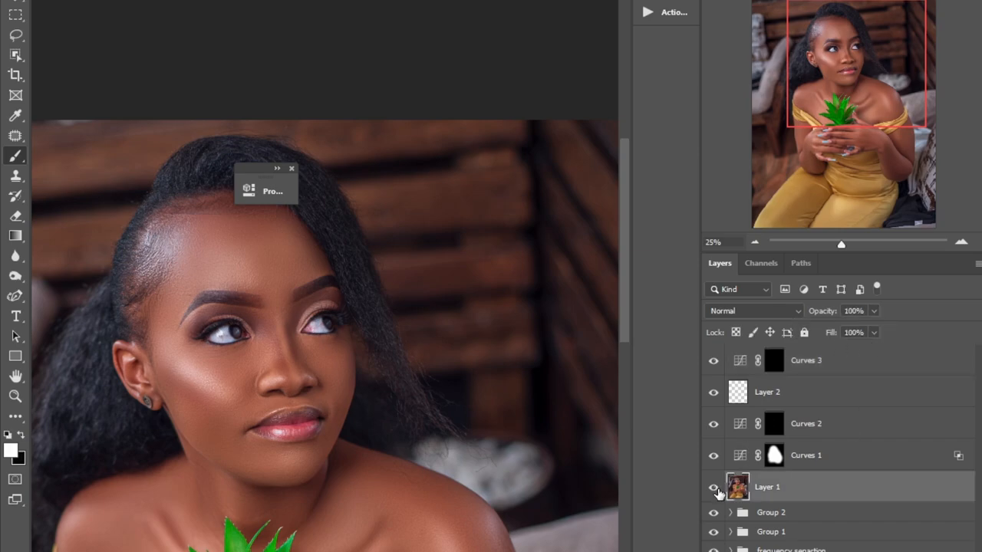
{"action": "left_click", "coordinate": [714, 488]}
{"action": "left_click", "coordinate": [715, 488]}
{"action": "left_click", "coordinate": [714, 491]}
{"action": "left_click", "coordinate": [714, 495]}
Step: Try lowering Layer 1's opacity to 85%
{"action": "left_click", "coordinate": [873, 311]}
{"action": "left_click_drag", "start_coordinate": [834, 330], "coordinate": [897, 345]}
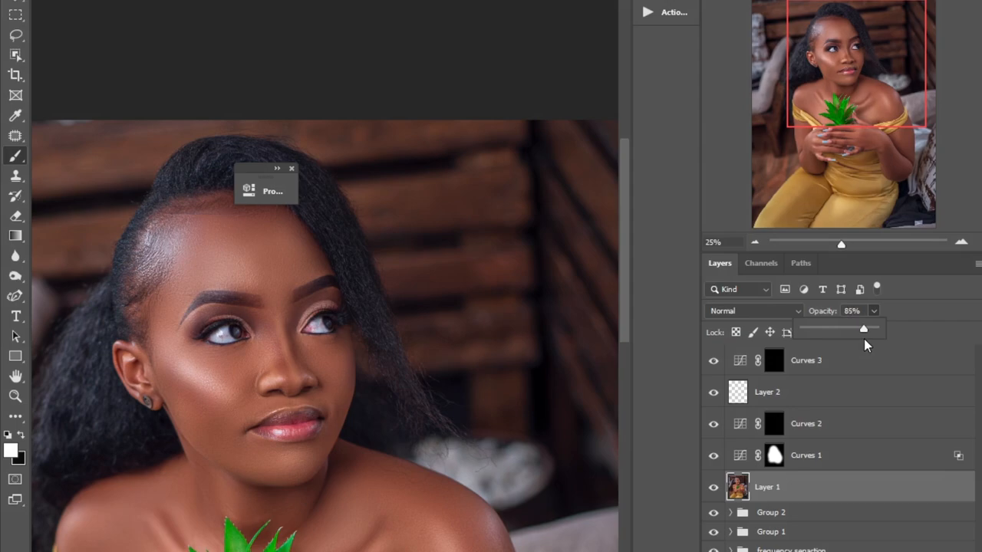
{"action": "left_click_drag", "start_coordinate": [865, 338], "coordinate": [910, 336]}
Step: Close the floating Properties panel and add a white layer mask to Layer 1
{"action": "key", "text": "ctrl+plus"}
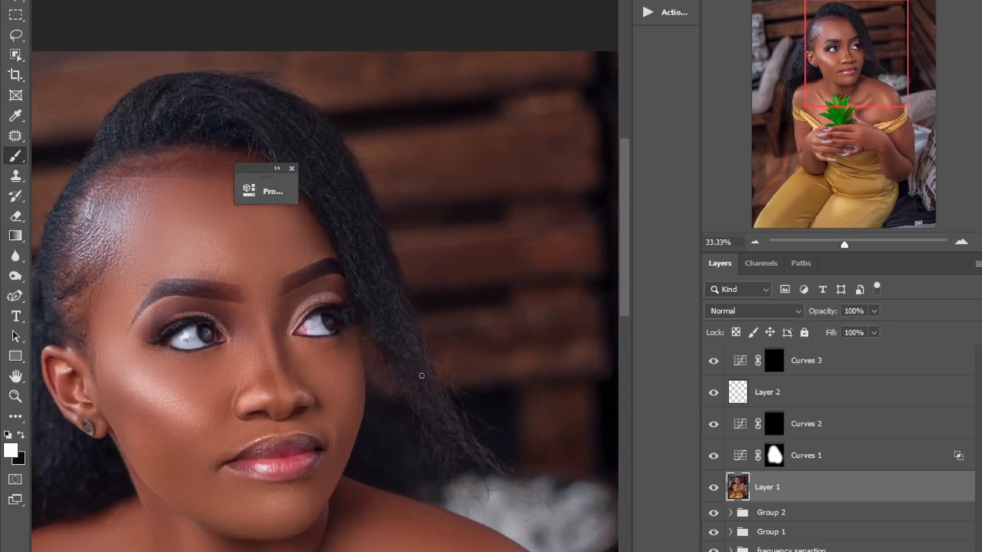
{"action": "key", "text": "ctrl+minus"}
{"action": "key", "text": "ctrl+minus"}
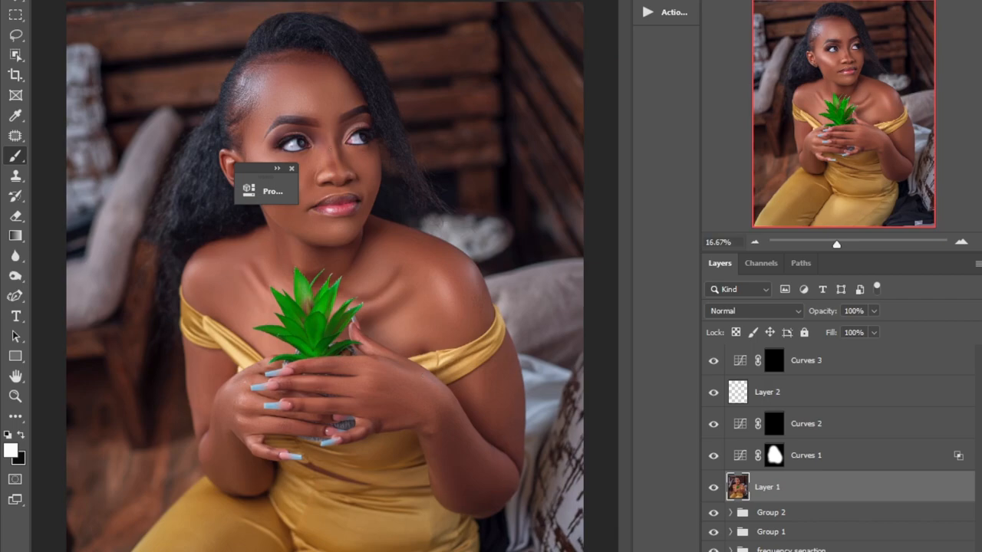
{"action": "left_click", "coordinate": [291, 168]}
{"action": "left_click", "coordinate": [713, 488]}
{"action": "left_click", "coordinate": [714, 489]}
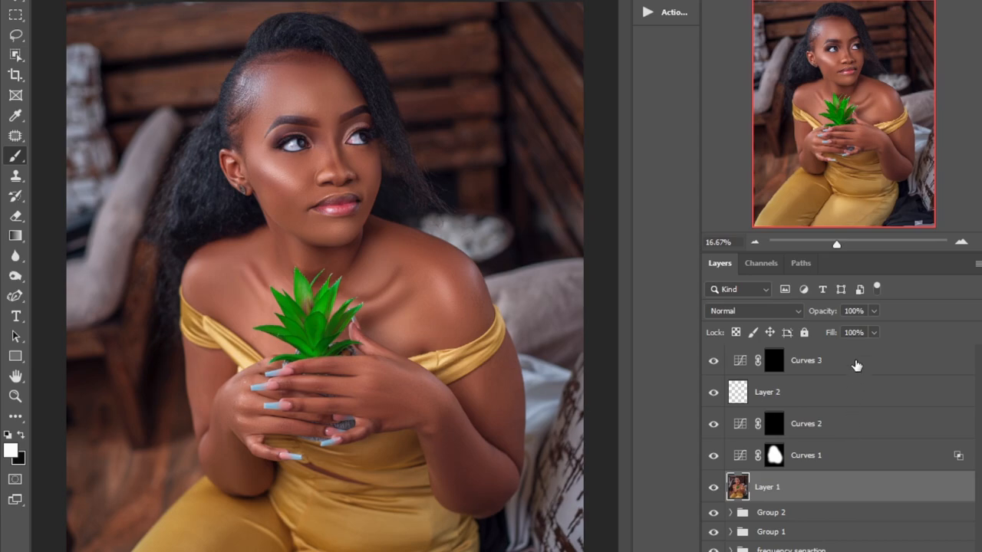
{"action": "left_click", "coordinate": [874, 332]}
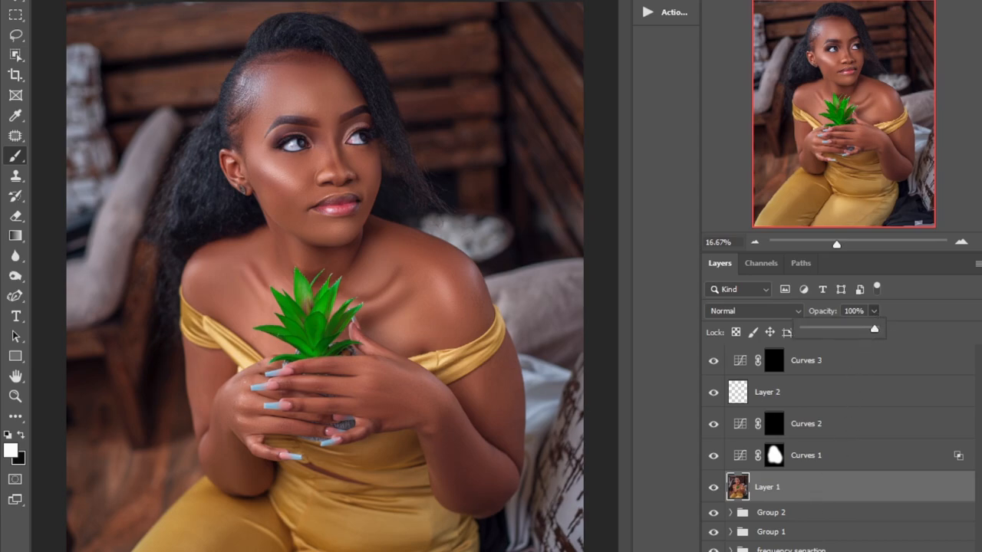
{"action": "left_click", "coordinate": [822, 551]}
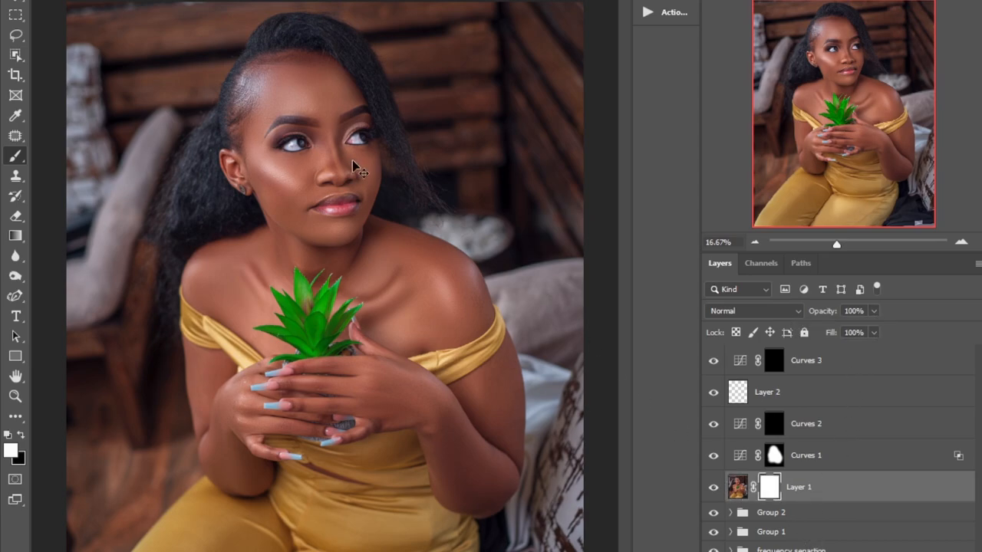
Step: Paint black over both eyes on Layer 1's mask with an enlarged Brush
{"action": "key", "text": "ctrl+plus"}
{"action": "key", "text": "ctrl+plus"}
{"action": "key", "text": "ctrl+plus"}
{"action": "left_click_drag", "start_coordinate": [621, 329], "coordinate": [626, 236]}
{"action": "right_click", "coordinate": [15, 156]}
{"action": "left_click", "coordinate": [104, 158]}
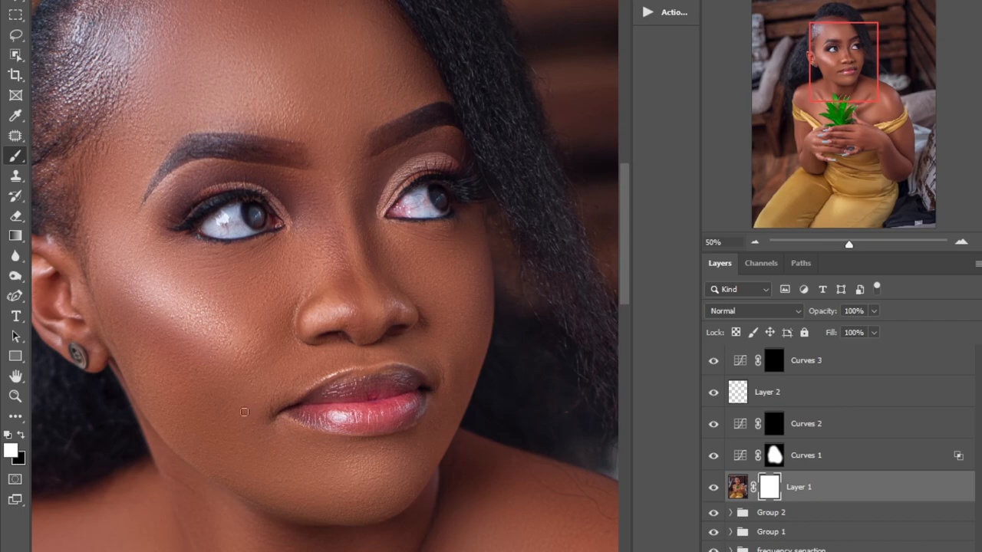
{"action": "key", "text": "bracketright"}
{"action": "key", "text": "bracketright"}
{"action": "key", "text": "x"}
{"action": "mouse_move", "coordinate": [247, 231]}
{"action": "left_mouse_down"}
{"action": "mouse_move", "coordinate": [242, 217]}
{"action": "mouse_move", "coordinate": [224, 221]}
{"action": "mouse_move", "coordinate": [251, 223]}
{"action": "left_mouse_up"}
{"action": "mouse_move", "coordinate": [422, 213]}
{"action": "left_mouse_down"}
{"action": "mouse_move", "coordinate": [403, 204]}
{"action": "mouse_move", "coordinate": [412, 202]}
{"action": "left_mouse_up"}
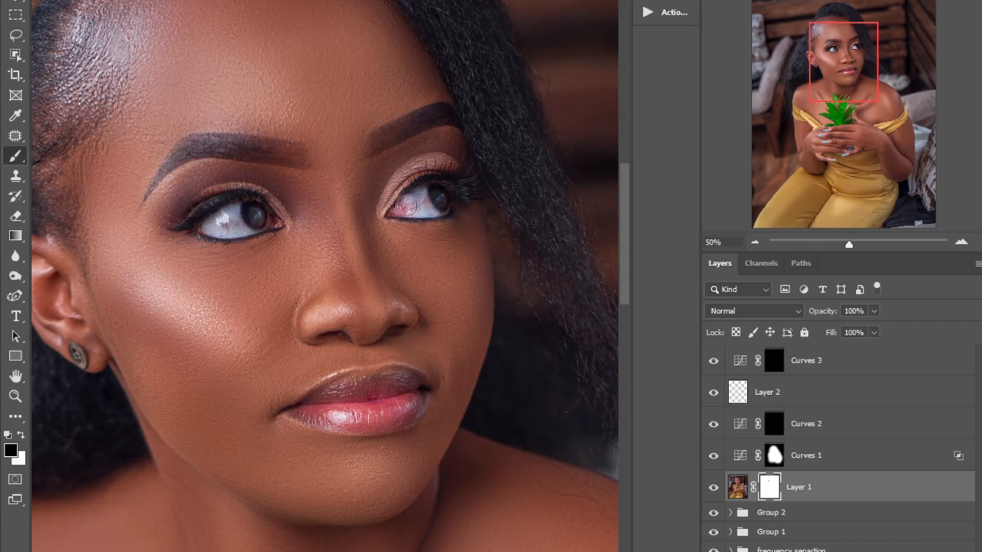
Step: Reduce the Curves 2 layer's opacity to 67%
{"action": "left_click", "coordinate": [828, 372]}
{"action": "left_click_drag", "start_coordinate": [873, 311], "coordinate": [874, 320]}
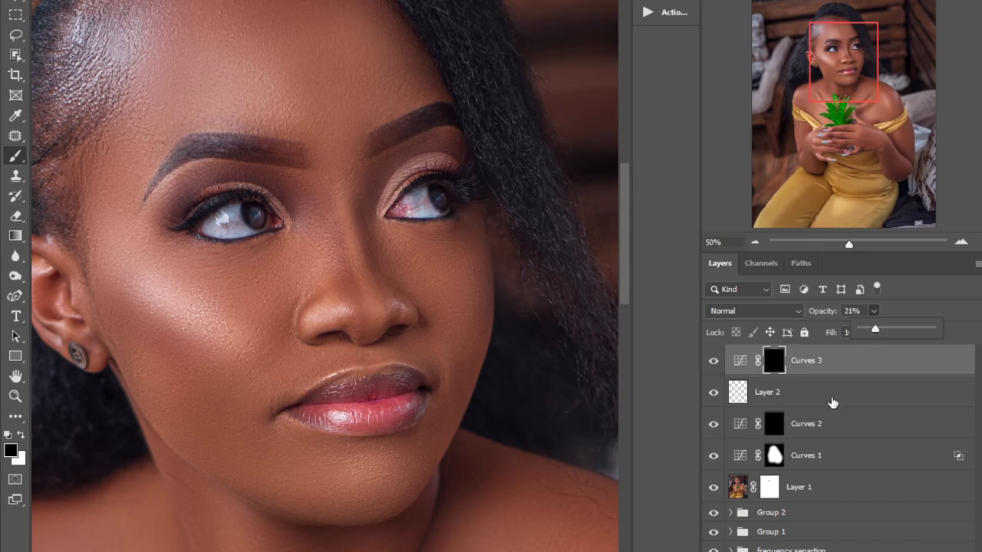
{"action": "left_click", "coordinate": [827, 422]}
{"action": "left_click", "coordinate": [873, 310]}
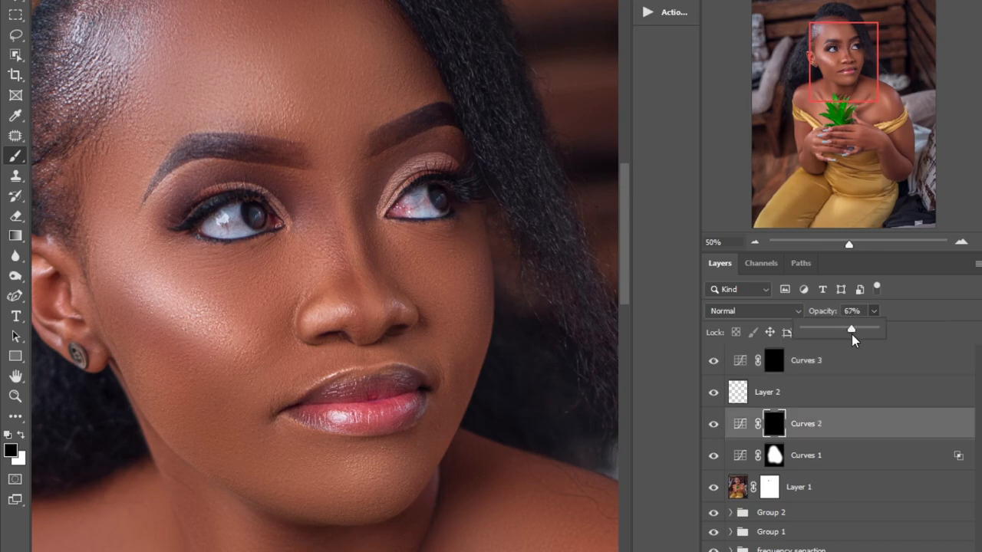
Step: Group all the layers from Curves 3 down to Layer 1
{"action": "left_click", "coordinate": [830, 466]}
{"action": "left_click", "coordinate": [828, 465]}
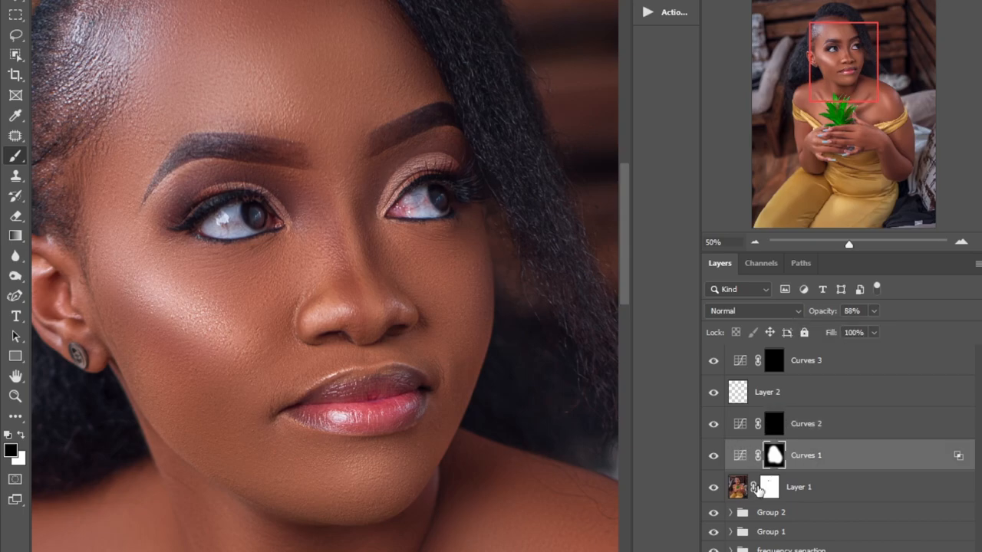
{"action": "left_click", "coordinate": [806, 367]}
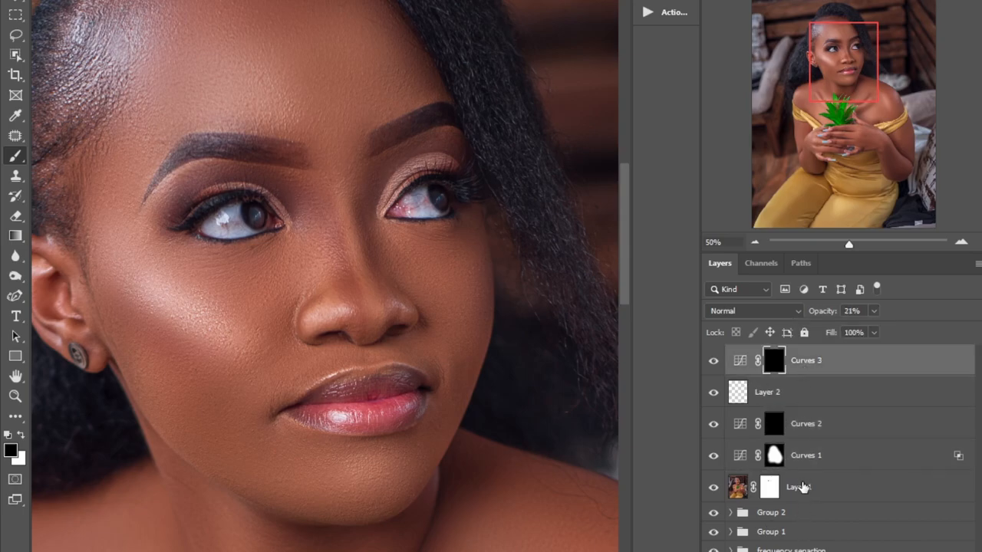
{"action": "left_click", "coordinate": [804, 491], "text": "shift"}
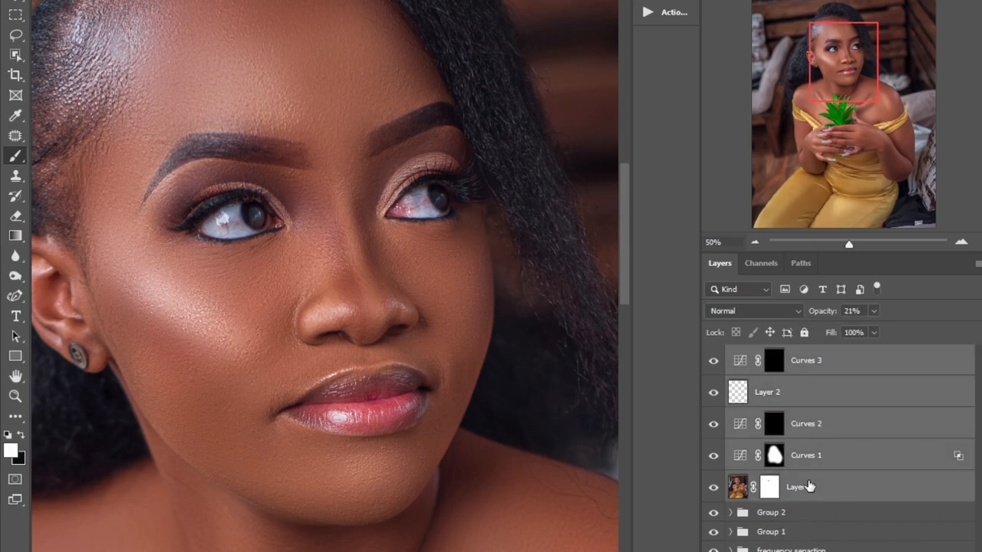
{"action": "key", "text": "ctrl+g"}
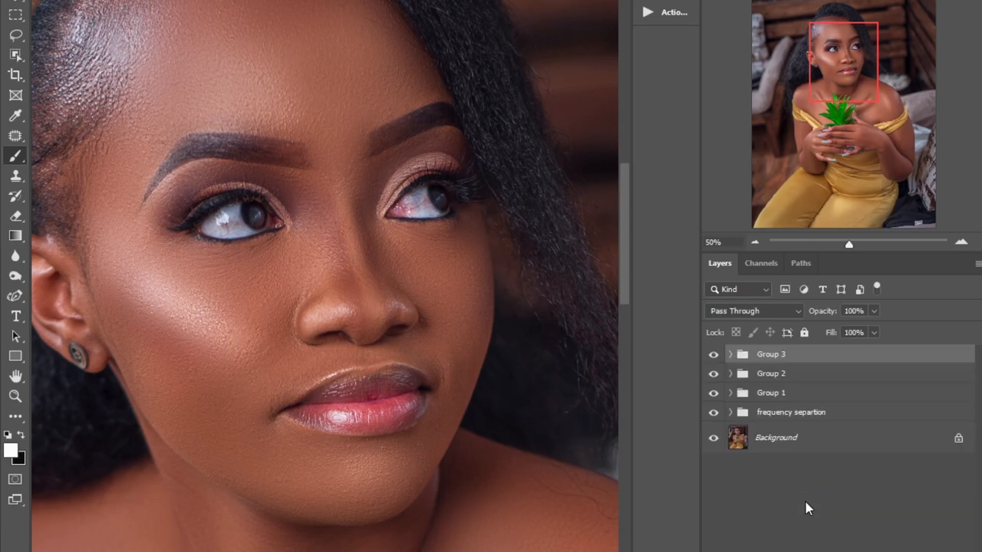
Step: Compare the portrait with and without the individual retouching groups, ending with all four groups hidden
{"action": "left_click", "coordinate": [714, 354]}
{"action": "left_click", "coordinate": [713, 355]}
{"action": "left_click", "coordinate": [715, 357]}
{"action": "left_click", "coordinate": [715, 357]}
{"action": "left_click", "coordinate": [715, 357]}
{"action": "left_click", "coordinate": [715, 356]}
{"action": "left_click", "coordinate": [714, 356]}
{"action": "left_click", "coordinate": [714, 356]}
{"action": "left_click", "coordinate": [712, 414]}
{"action": "left_click", "coordinate": [710, 414]}
{"action": "left_click_drag", "start_coordinate": [713, 354], "coordinate": [714, 441]}
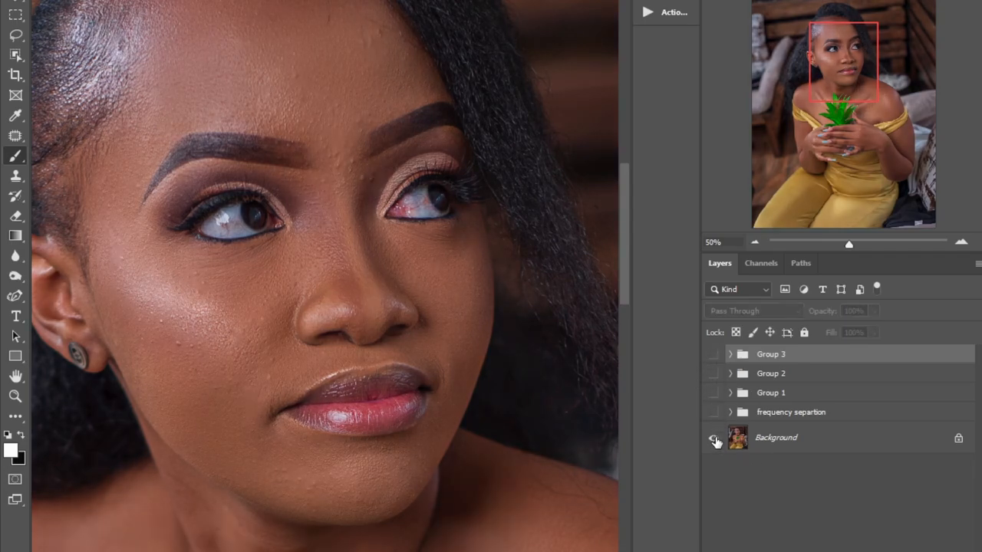
Step: Show the frequency separation group, Group 1, Group 2 and Group 3 again one by one to review each retouching stage
{"action": "left_click", "coordinate": [714, 416]}
{"action": "left_click", "coordinate": [714, 418]}
{"action": "left_click", "coordinate": [714, 414]}
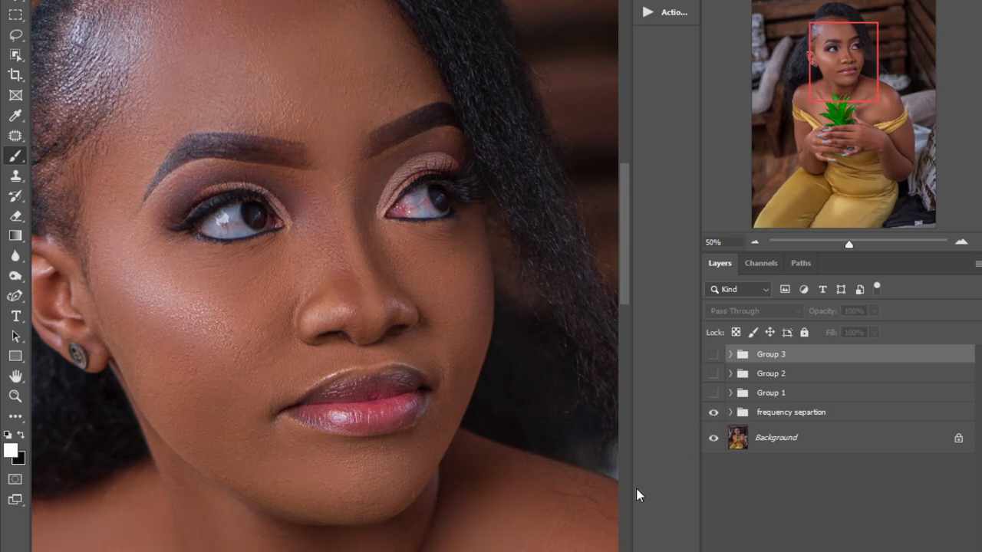
{"action": "left_click", "coordinate": [713, 393]}
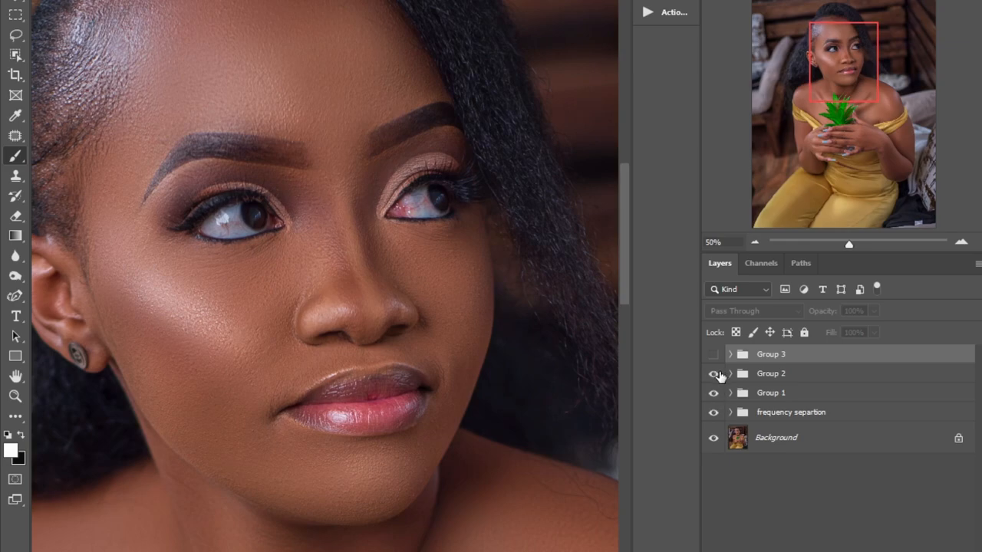
{"action": "left_click", "coordinate": [713, 354]}
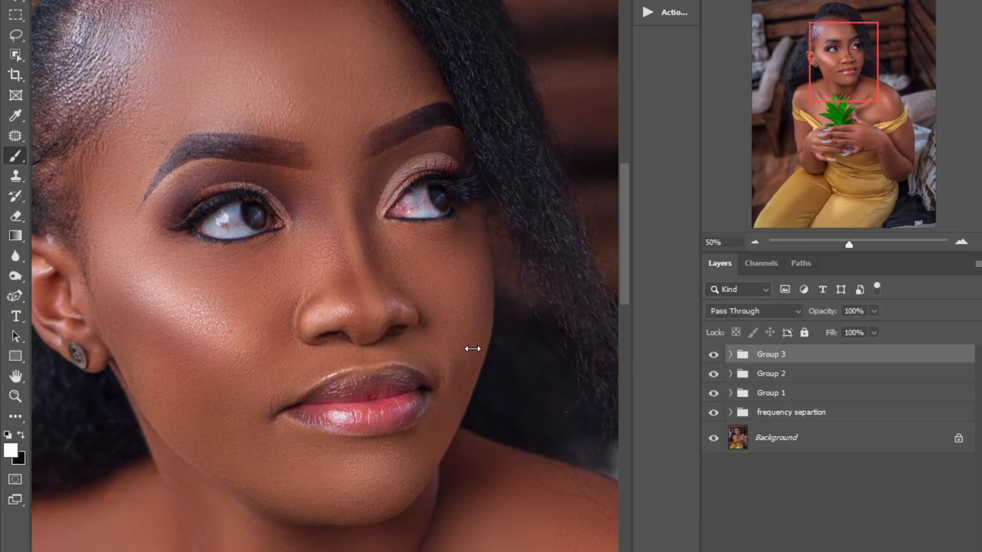
{"action": "key", "text": "ctrl+minus"}
{"action": "key", "text": "ctrl+minus"}
{"action": "key", "text": "ctrl+minus"}
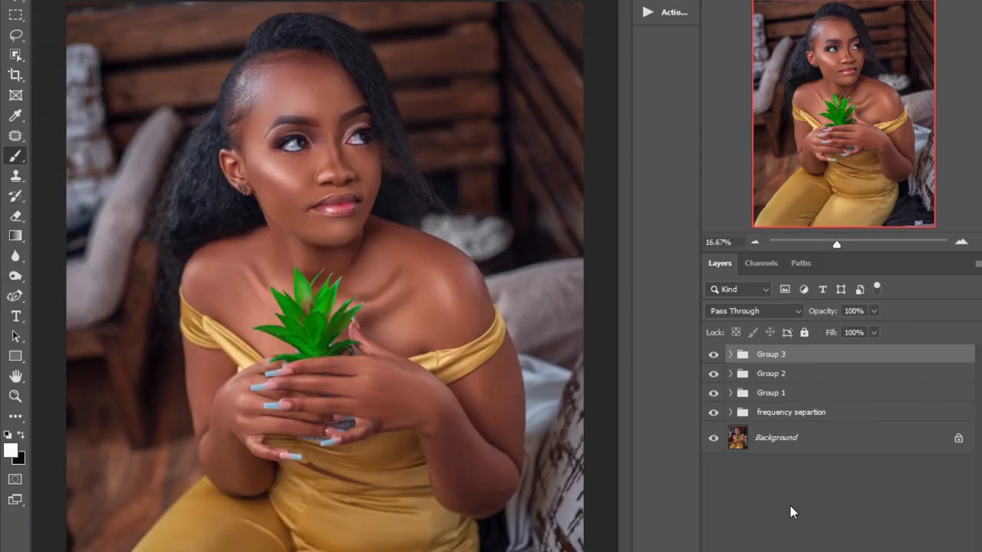
Step: Try merging all four groups with the Background layer
{"action": "left_click", "coordinate": [777, 444]}
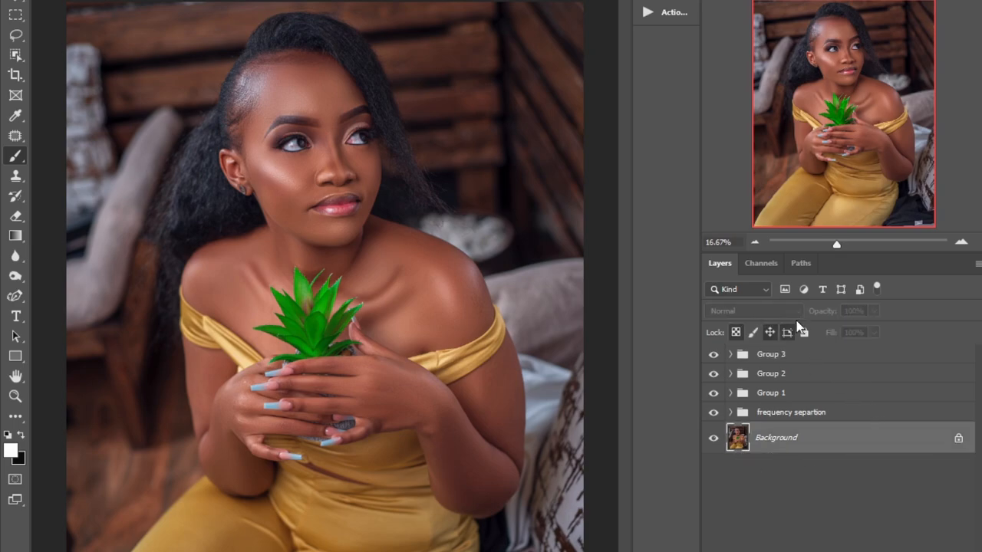
{"action": "left_click", "coordinate": [783, 358], "text": "shift"}
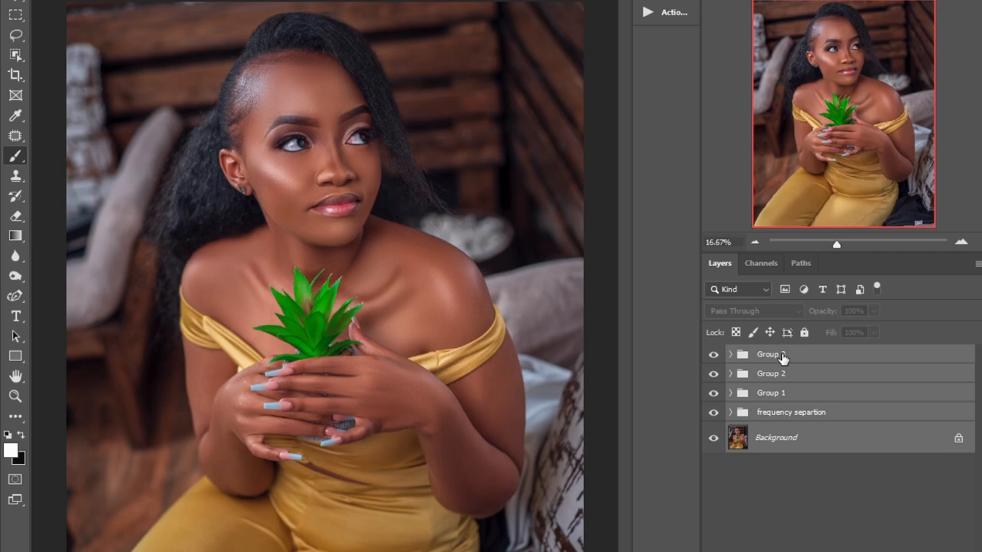
{"action": "right_click", "coordinate": [782, 358]}
{"action": "left_click", "coordinate": [838, 550]}
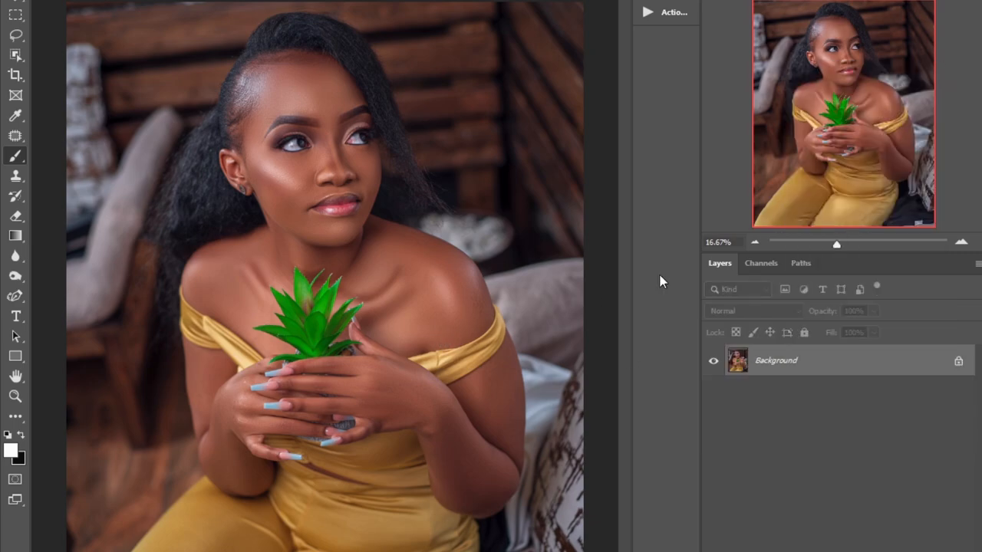
{"action": "key", "text": "ctrl+z"}
Step: Merge Group 3 through the Background layer into a single Background layer
{"action": "left_click", "coordinate": [770, 356]}
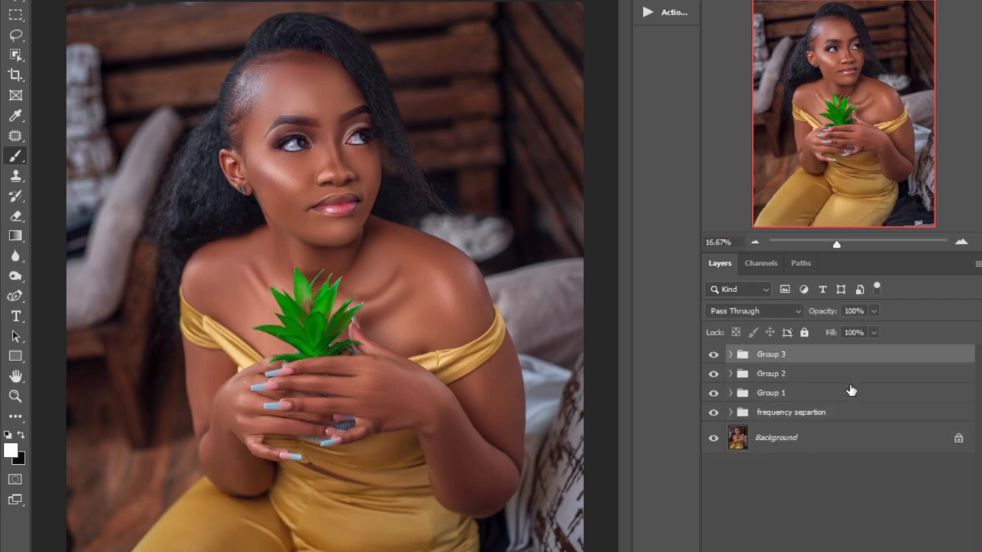
{"action": "left_click", "coordinate": [788, 451], "text": "shift"}
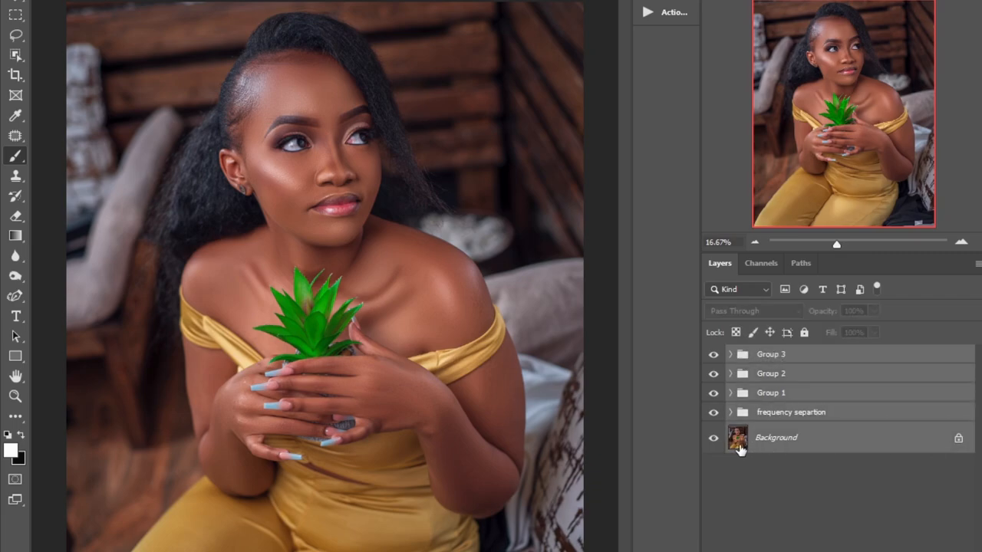
{"action": "right_click", "coordinate": [758, 445]}
{"action": "left_click", "coordinate": [793, 519]}
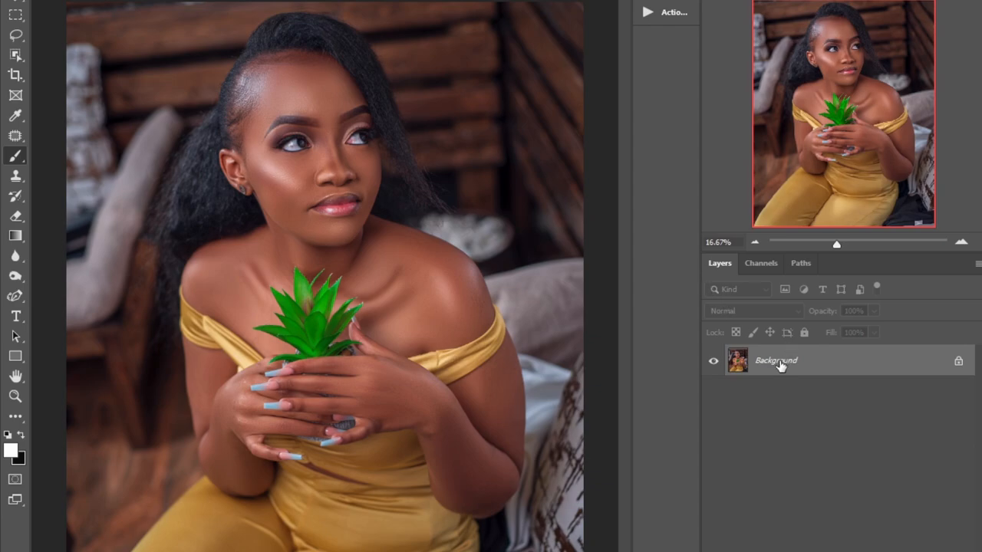
Step: Duplicate the merged Background layer and apply Brightness/Contrast to the copy with contrast at -50
{"action": "key", "text": "ctrl+j"}
{"action": "left_click", "coordinate": [57, 0]}
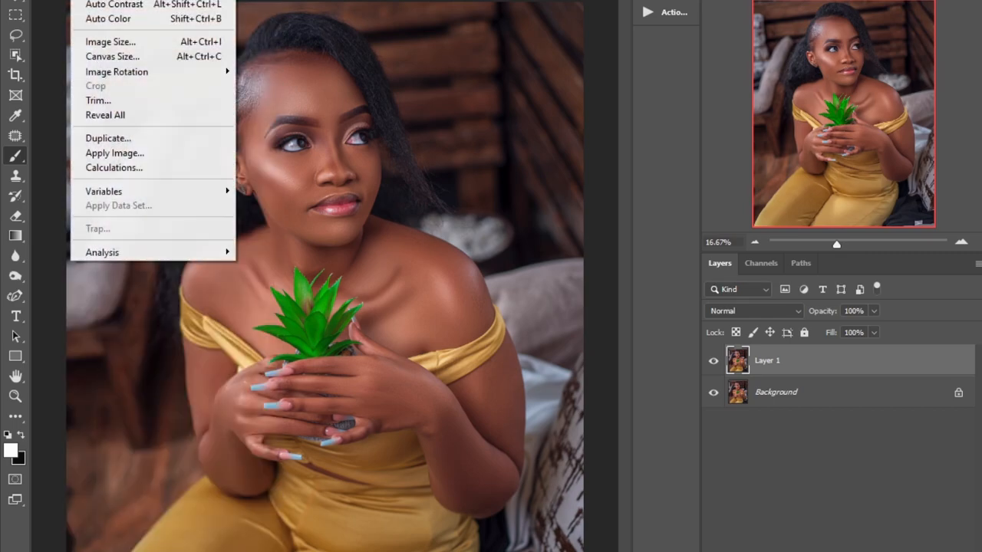
{"action": "mouse_move", "coordinate": [111, 0]}
{"action": "left_click", "coordinate": [276, 0]}
{"action": "left_click_drag", "start_coordinate": [453, 192], "coordinate": [376, 192]}
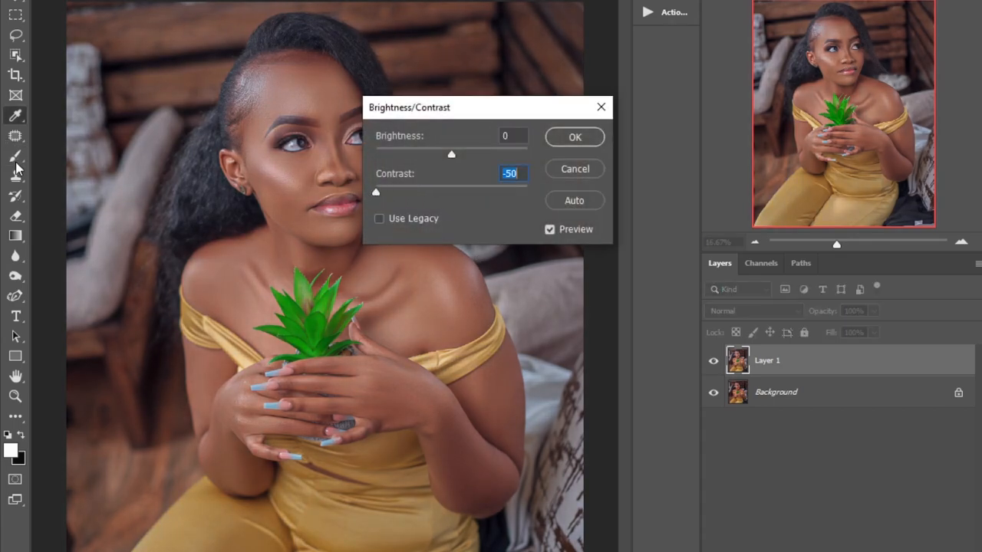
{"action": "left_click", "coordinate": [575, 139]}
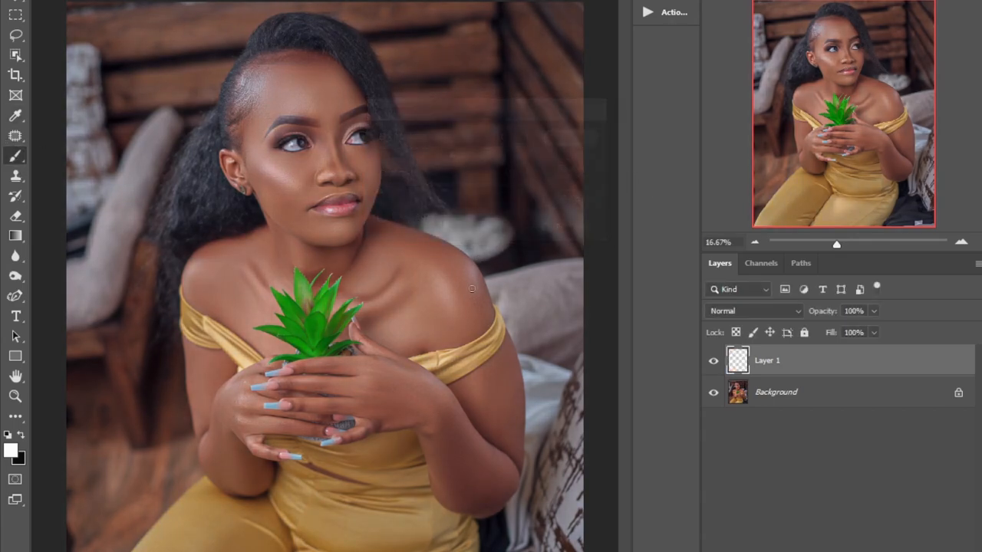
Step: Apply a High Pass filter with a 1.4-pixel radius to Layer 1
{"action": "left_click", "coordinate": [215, 0]}
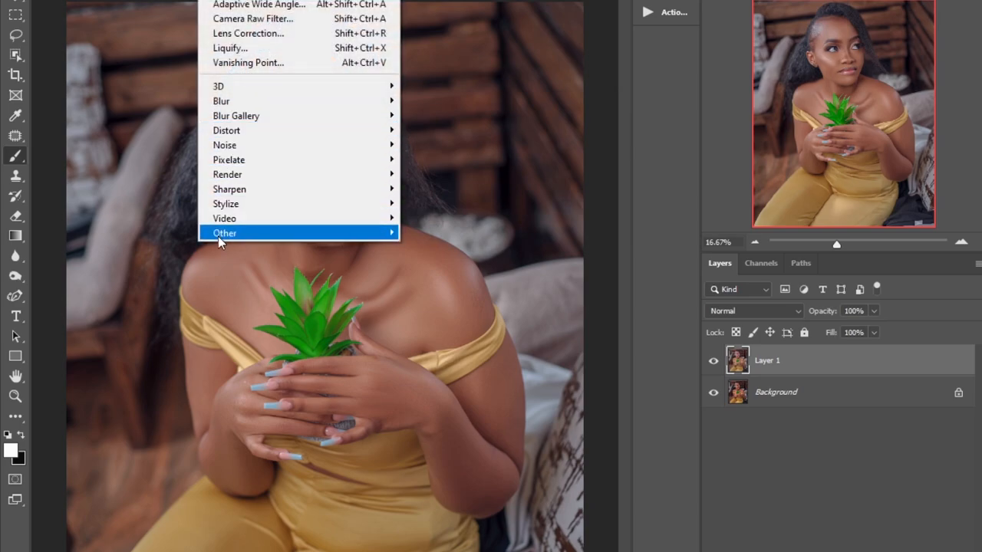
{"action": "mouse_move", "coordinate": [220, 234]}
{"action": "left_click", "coordinate": [431, 247]}
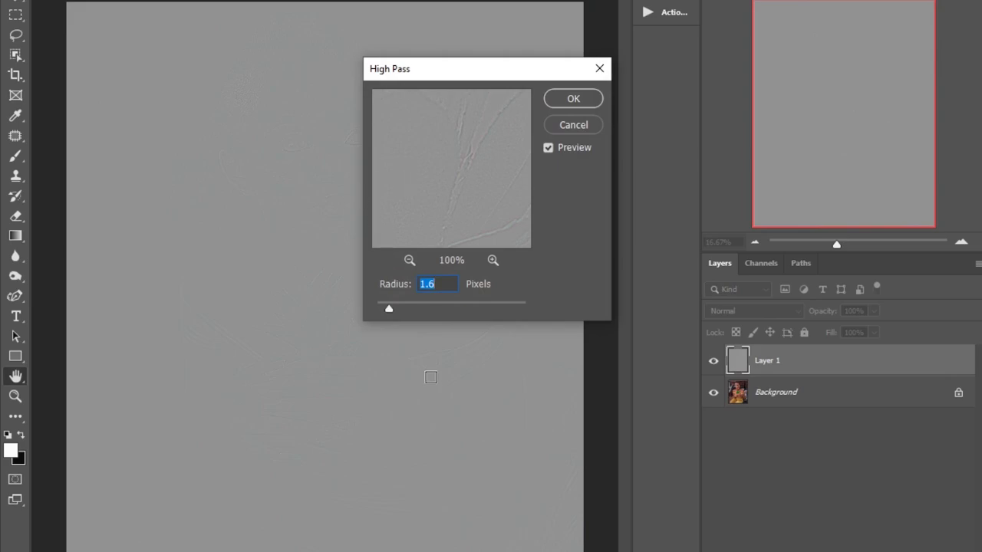
{"action": "left_click_drag", "start_coordinate": [389, 308], "coordinate": [390, 308]}
{"action": "left_click", "coordinate": [438, 287]}
{"action": "double_click", "coordinate": [439, 287]}
{"action": "left_click", "coordinate": [440, 286]}
{"action": "left_click_drag", "start_coordinate": [392, 306], "coordinate": [388, 310]}
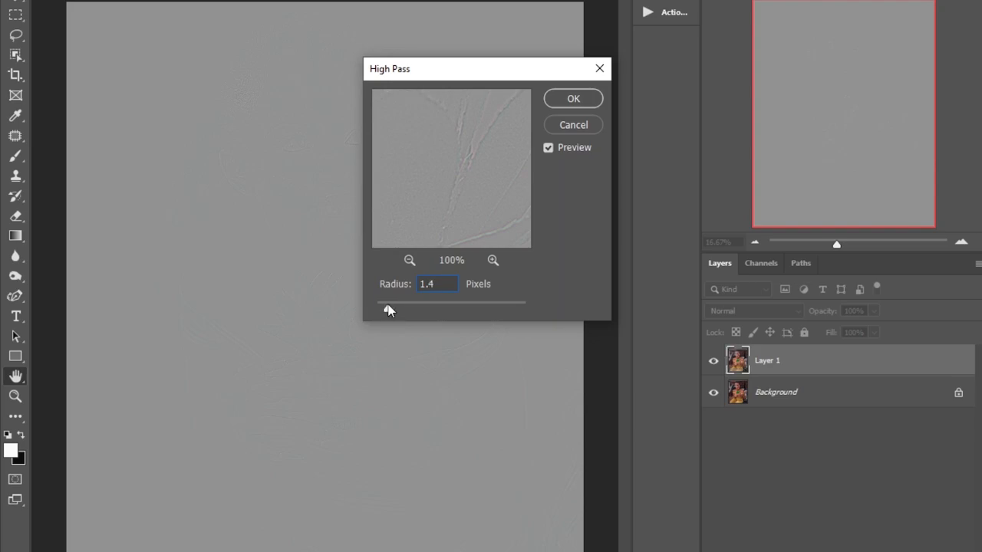
{"action": "left_click", "coordinate": [588, 101]}
Step: Set Layer 1's blend mode to Vivid Light and add a black layer mask to it
{"action": "left_click", "coordinate": [758, 310]}
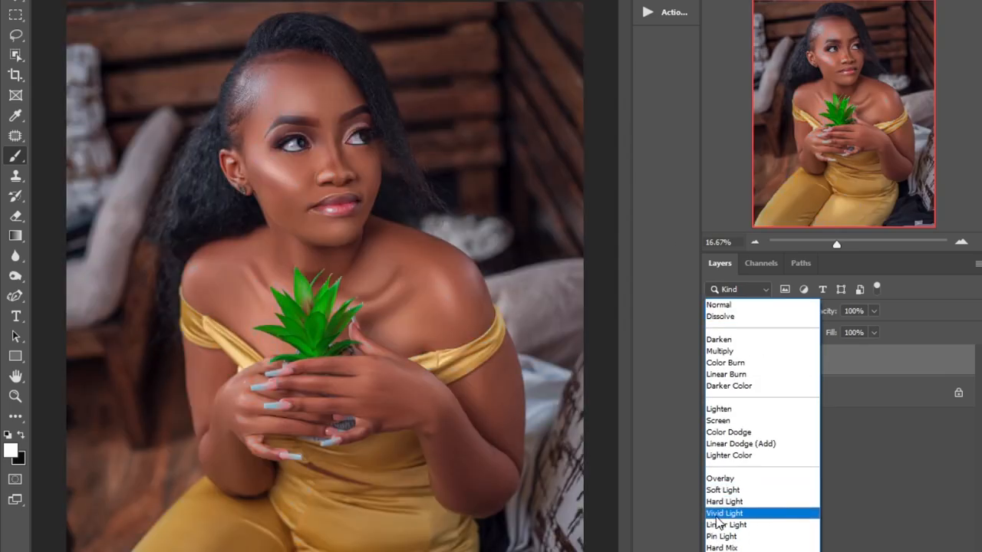
{"action": "left_click", "coordinate": [721, 514]}
{"action": "key", "text": "ctrl+plus"}
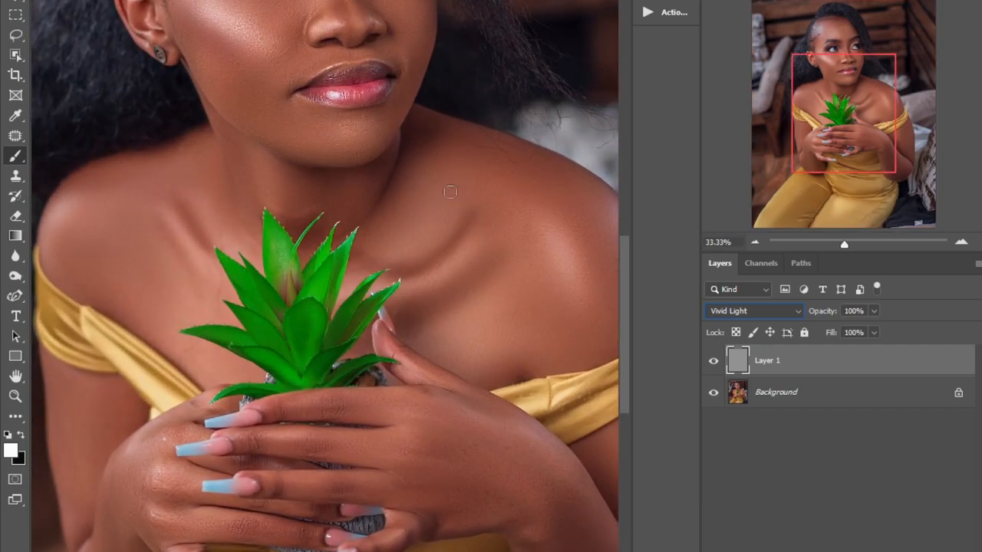
{"action": "scroll", "coordinate": [623, 285], "scroll_direction": "up", "scroll_amount": 5}
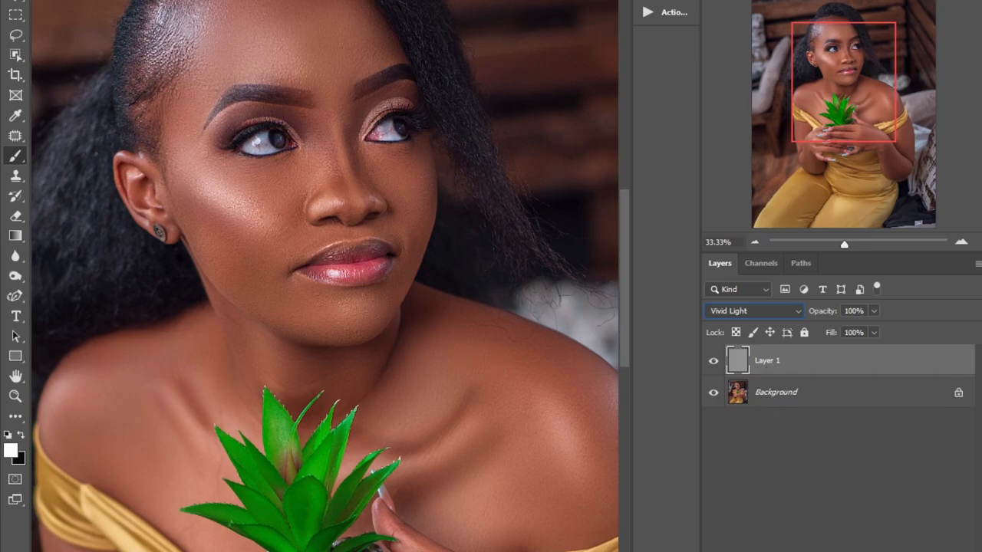
{"action": "left_click", "coordinate": [802, 551]}
{"action": "key", "text": "ctrl+i"}
Step: Paint white over both eyes on Layer 1's mask with a slightly enlarged Brush
{"action": "scroll", "coordinate": [334, 77], "scroll_direction": "up", "scroll_amount": 1}
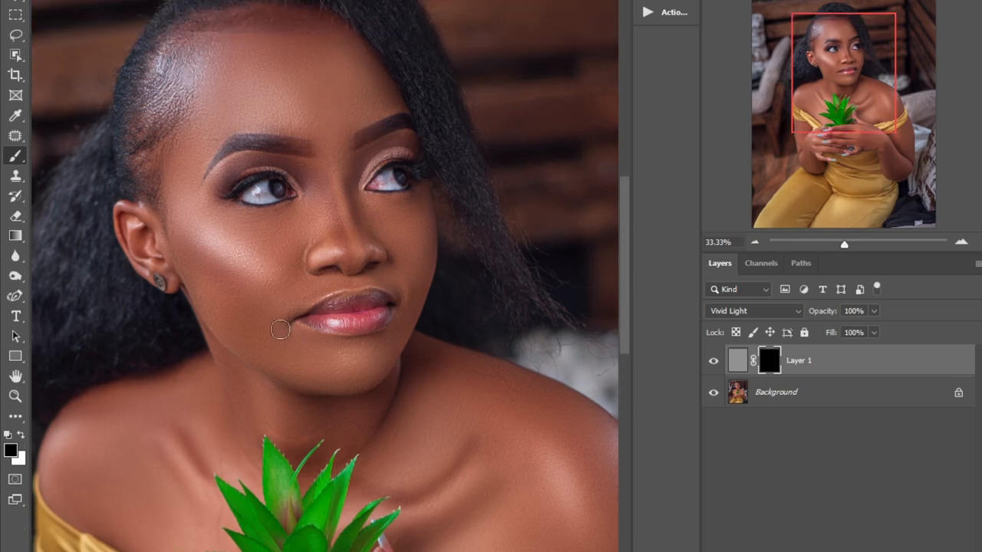
{"action": "key", "text": "bracketright"}
{"action": "key", "text": "bracketright"}
{"action": "key", "text": "x"}
{"action": "left_click_drag", "start_coordinate": [295, 192], "coordinate": [299, 190]}
{"action": "key", "text": "ctrl+z"}
{"action": "mouse_move", "coordinate": [290, 189]}
{"action": "left_mouse_down"}
{"action": "mouse_move", "coordinate": [246, 197]}
{"action": "mouse_move", "coordinate": [283, 195]}
{"action": "mouse_move", "coordinate": [270, 201]}
{"action": "left_mouse_up"}
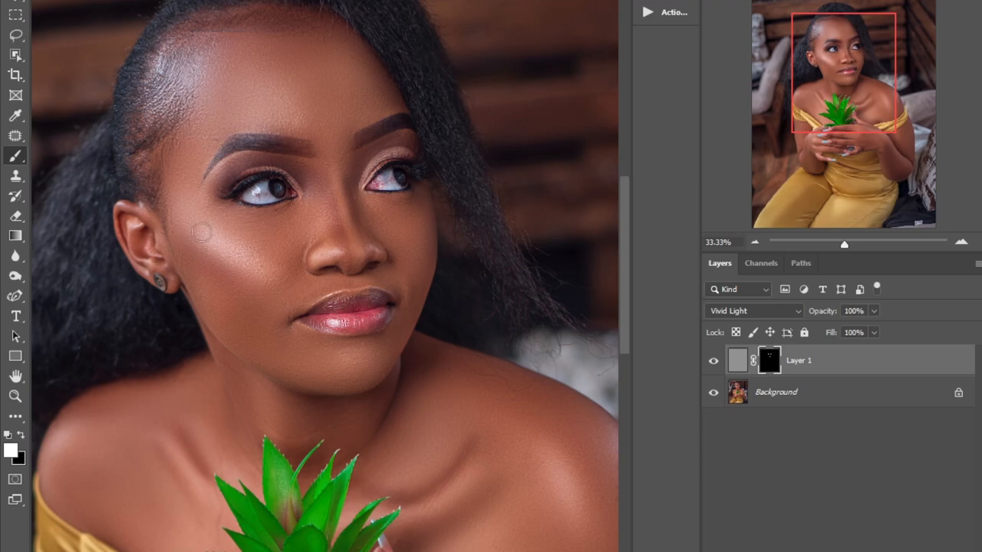
Step: Paint white over the face and neck on Layer 1's mask with a larger Brush
{"action": "scroll", "coordinate": [389, 182], "scroll_direction": "down", "scroll_amount": 5}
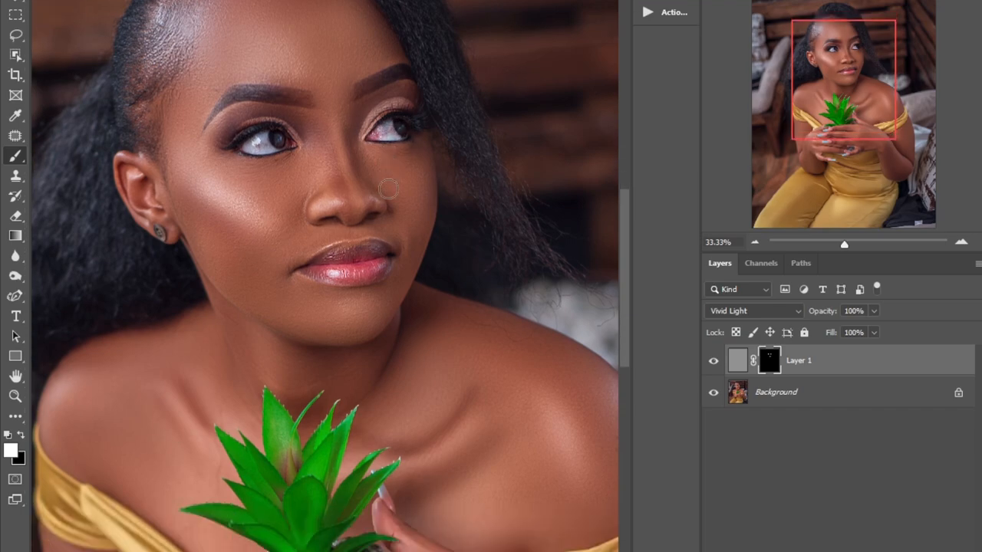
{"action": "scroll", "coordinate": [404, 257], "scroll_direction": "up", "scroll_amount": 3}
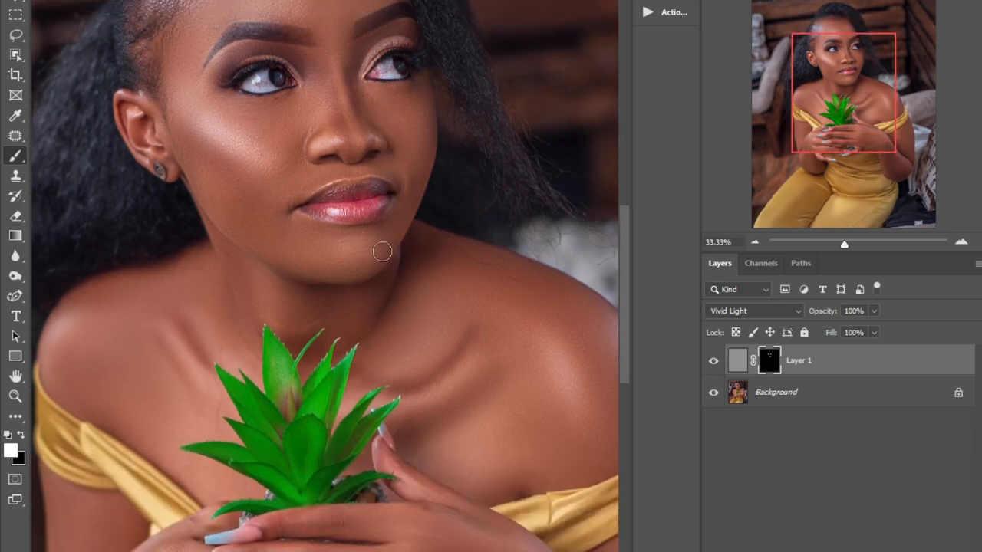
{"action": "key", "text": "bracketright"}
{"action": "key", "text": "bracketright"}
{"action": "key", "text": "bracketright"}
{"action": "key", "text": "bracketright"}
{"action": "key", "text": "bracketright"}
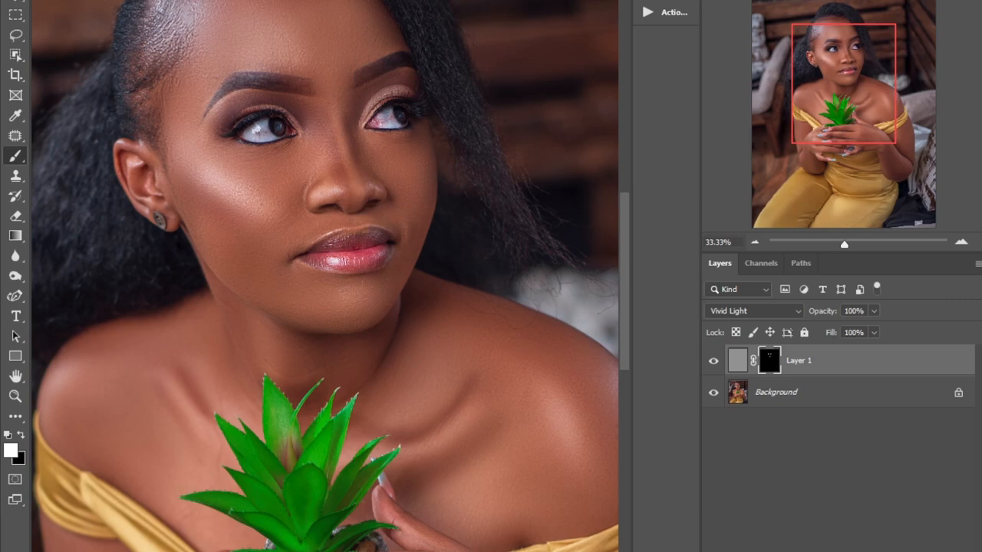
{"action": "scroll", "coordinate": [399, 58], "scroll_direction": "up", "scroll_amount": 2}
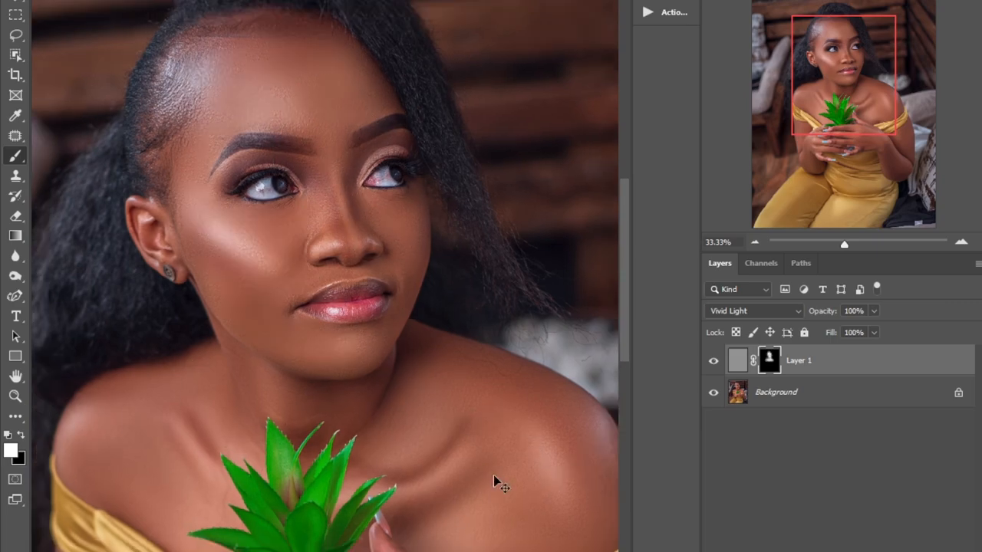
Step: Extend the white painting on Layer 1's mask over the shoulders, chest, plant and hands
{"action": "key", "text": "ctrl+minus"}
{"action": "key", "text": "ctrl+minus"}
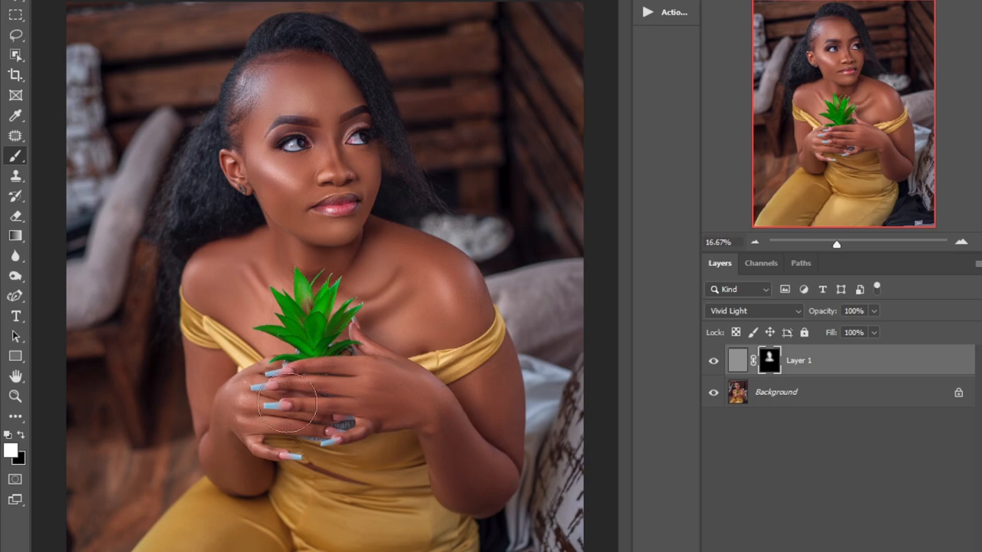
{"action": "mouse_move", "coordinate": [380, 304]}
{"action": "left_mouse_down"}
{"action": "mouse_move", "coordinate": [357, 295]}
{"action": "mouse_move", "coordinate": [456, 330]}
{"action": "mouse_move", "coordinate": [481, 367]}
{"action": "mouse_move", "coordinate": [300, 271]}
{"action": "mouse_move", "coordinate": [349, 378]}
{"action": "left_mouse_up"}
{"action": "scroll", "coordinate": [348, 369], "scroll_direction": "up", "scroll_amount": 1}
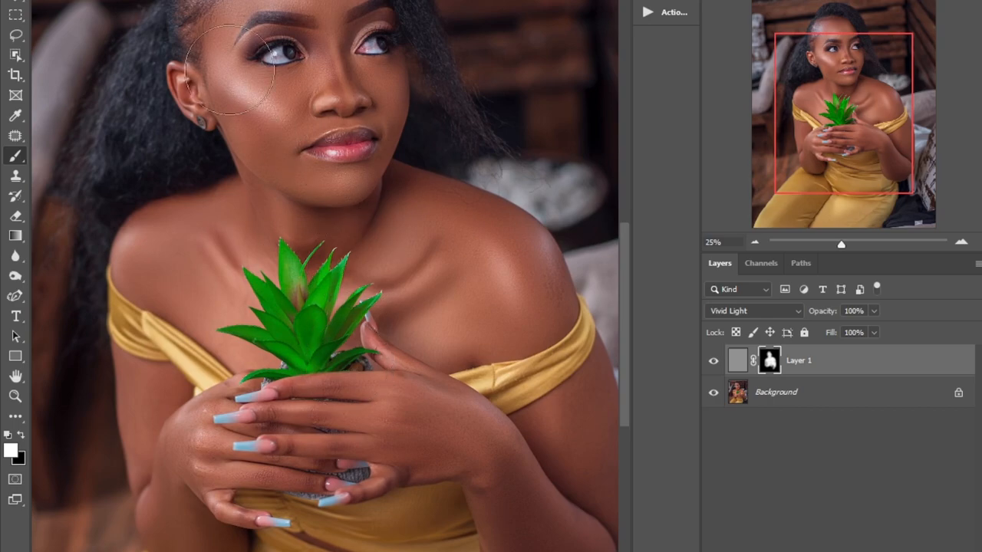
{"action": "scroll", "coordinate": [293, 29], "scroll_direction": "up", "scroll_amount": 2}
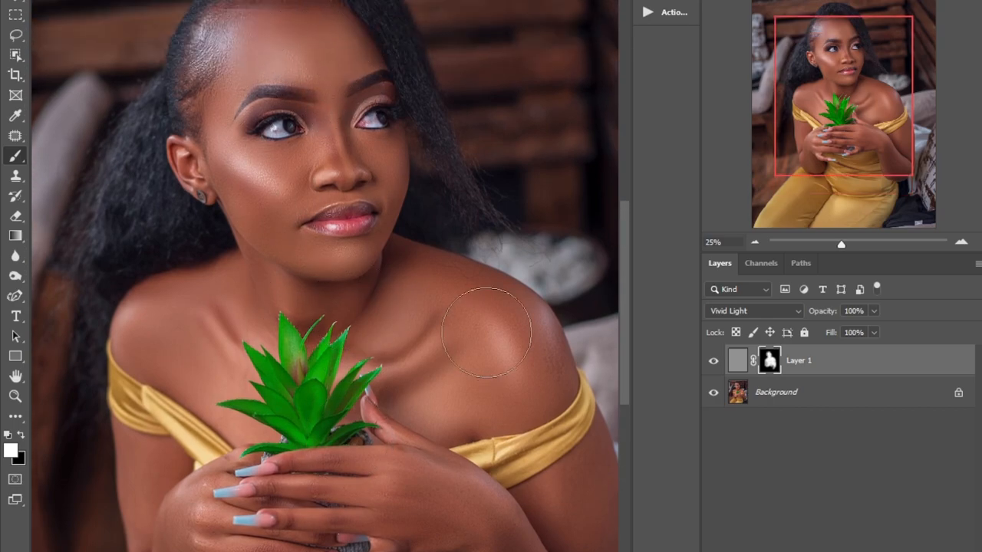
Step: Refine Layer 1's mask around the face with black paint, adjusting the Brush size as needed
{"action": "scroll", "coordinate": [550, 422], "scroll_direction": "up", "scroll_amount": 2}
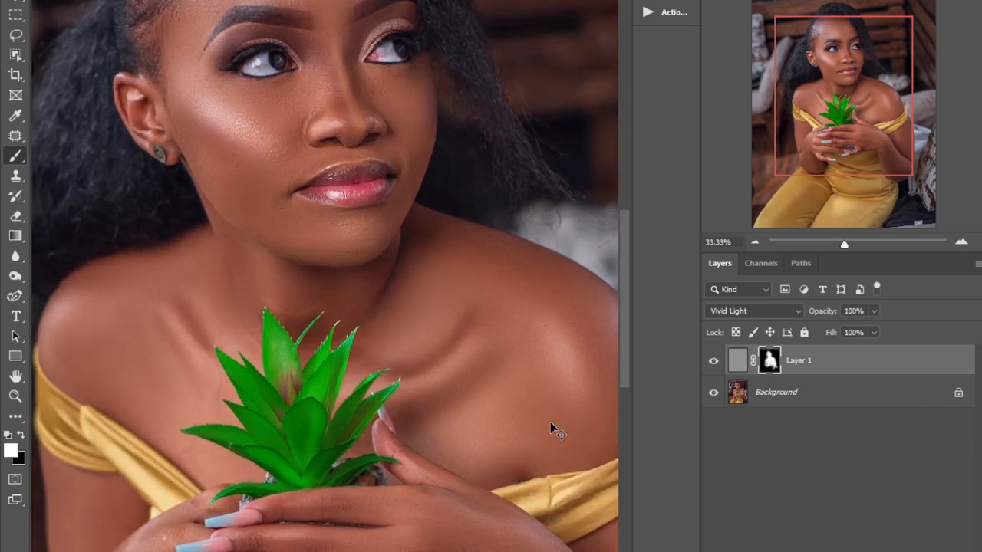
{"action": "scroll", "coordinate": [550, 422], "scroll_direction": "up", "scroll_amount": 6}
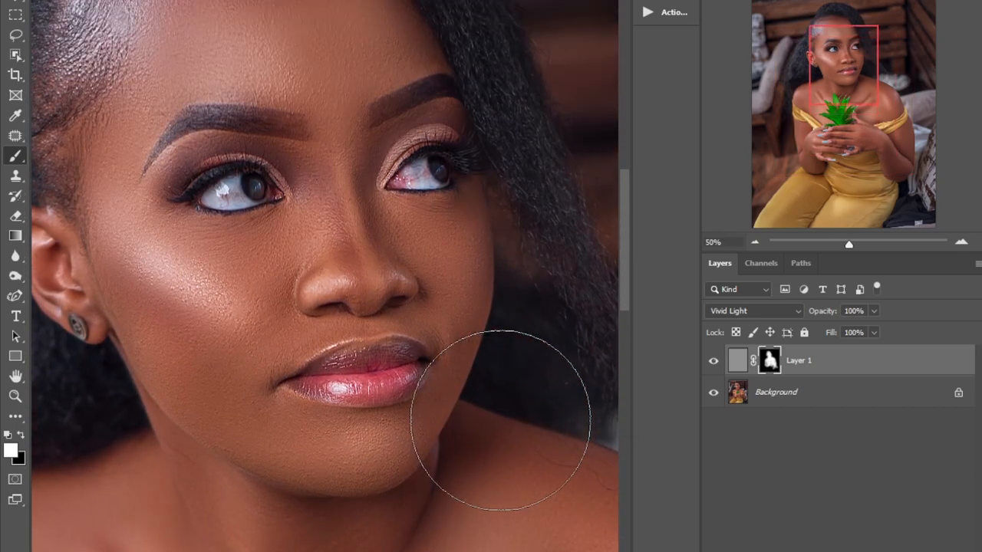
{"action": "key", "text": "bracketleft"}
{"action": "key", "text": "bracketleft"}
{"action": "key", "text": "bracketleft"}
{"action": "key", "text": "bracketleft"}
{"action": "key", "text": "bracketleft"}
{"action": "key", "text": "bracketleft"}
{"action": "key", "text": "bracketleft"}
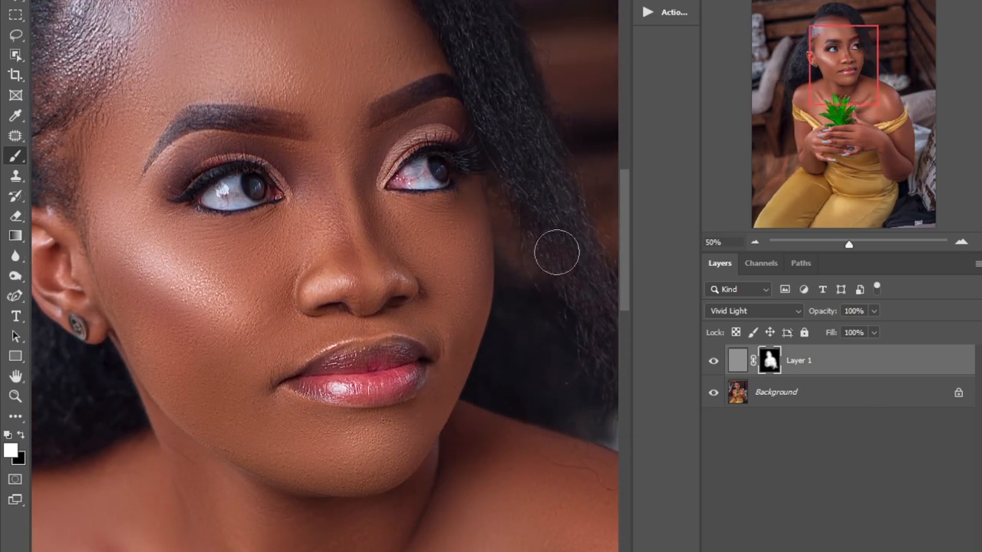
{"action": "key", "text": "x"}
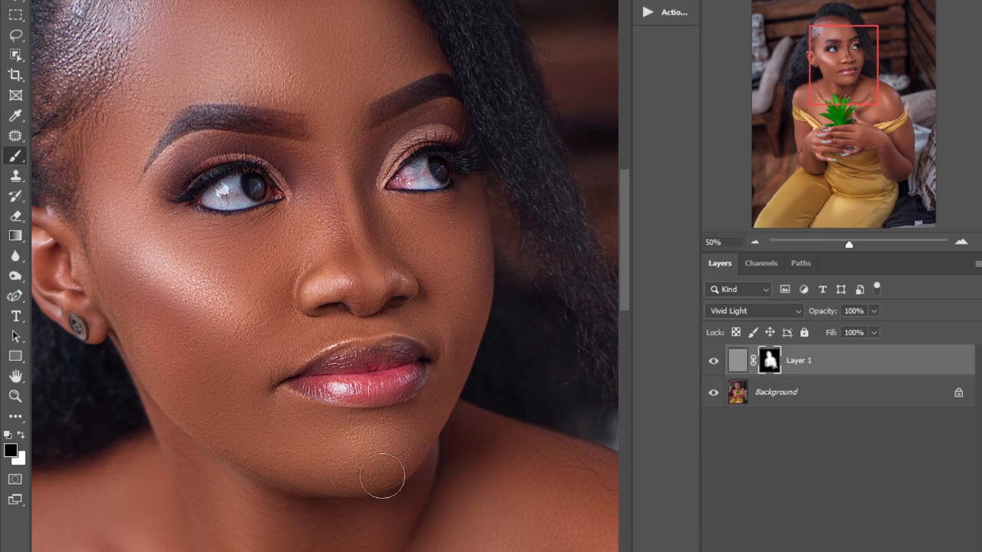
{"action": "key", "text": "bracketright"}
{"action": "key", "text": "bracketright"}
{"action": "key", "text": "bracketright"}
{"action": "key", "text": "bracketright"}
{"action": "key", "text": "bracketright"}
{"action": "key", "text": "bracketright"}
{"action": "scroll", "coordinate": [461, 153], "scroll_direction": "up", "scroll_amount": 1}
{"action": "scroll", "coordinate": [458, 147], "scroll_direction": "up", "scroll_amount": 1}
{"action": "key", "text": "bracketleft"}
{"action": "key", "text": "bracketleft"}
{"action": "key", "text": "bracketleft"}
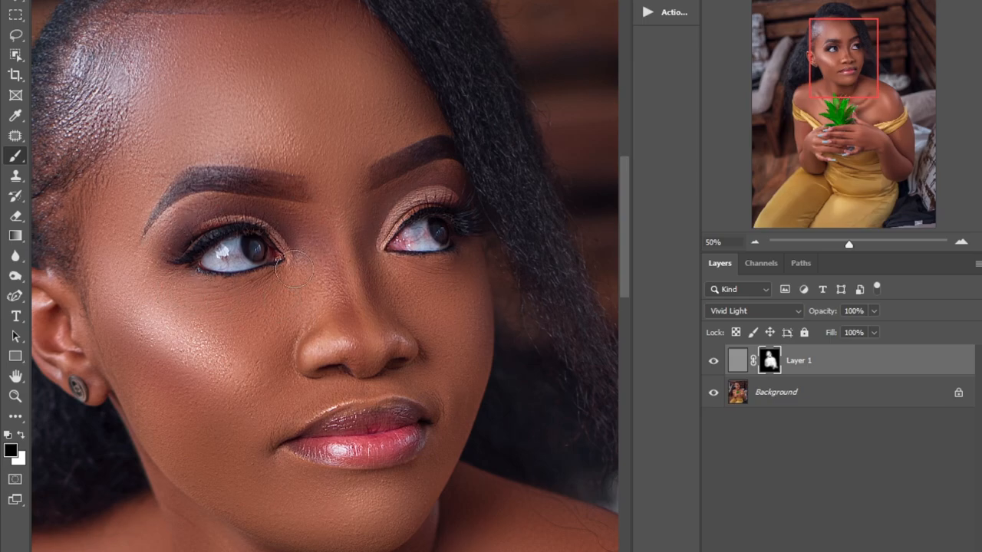
{"action": "scroll", "coordinate": [478, 95], "scroll_direction": "up", "scroll_amount": 2}
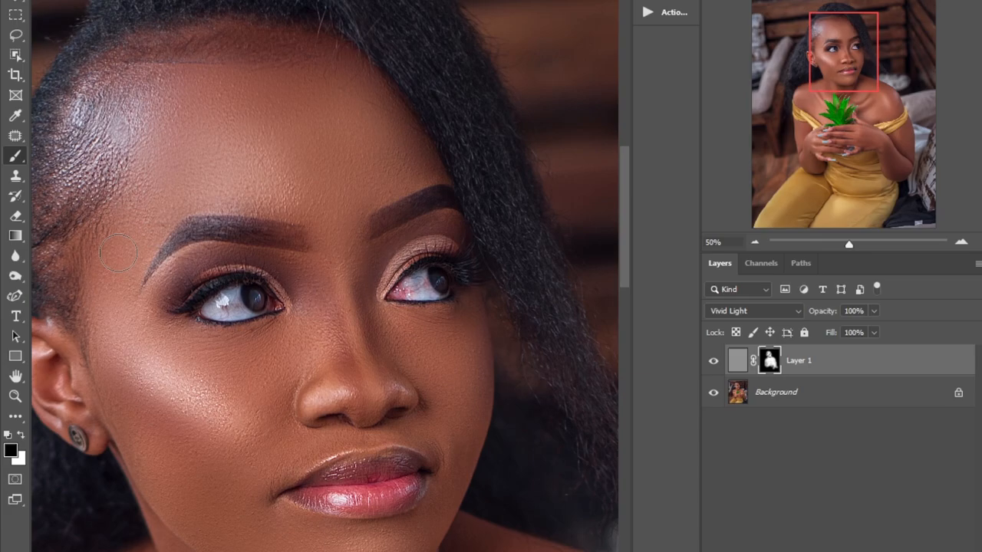
{"action": "key", "text": "ctrl+0"}
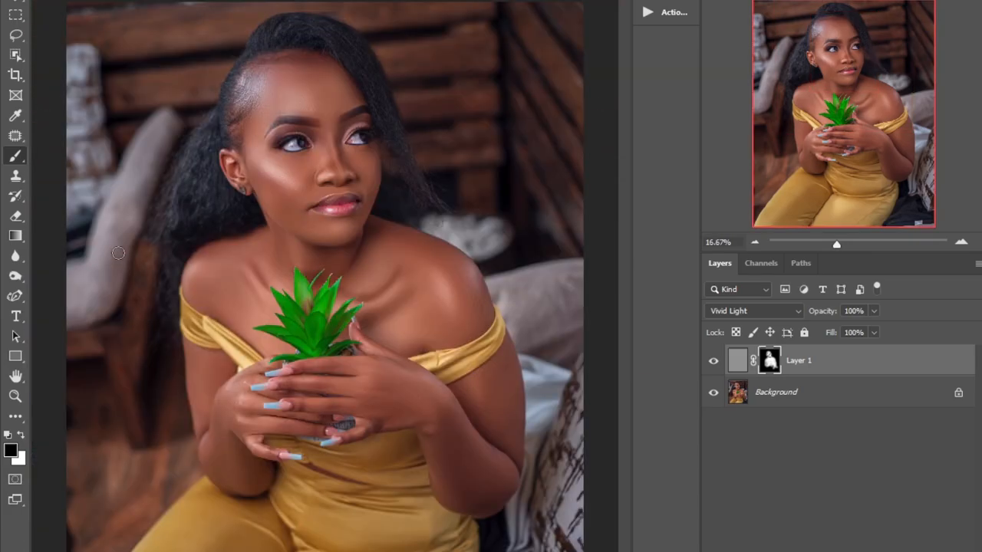